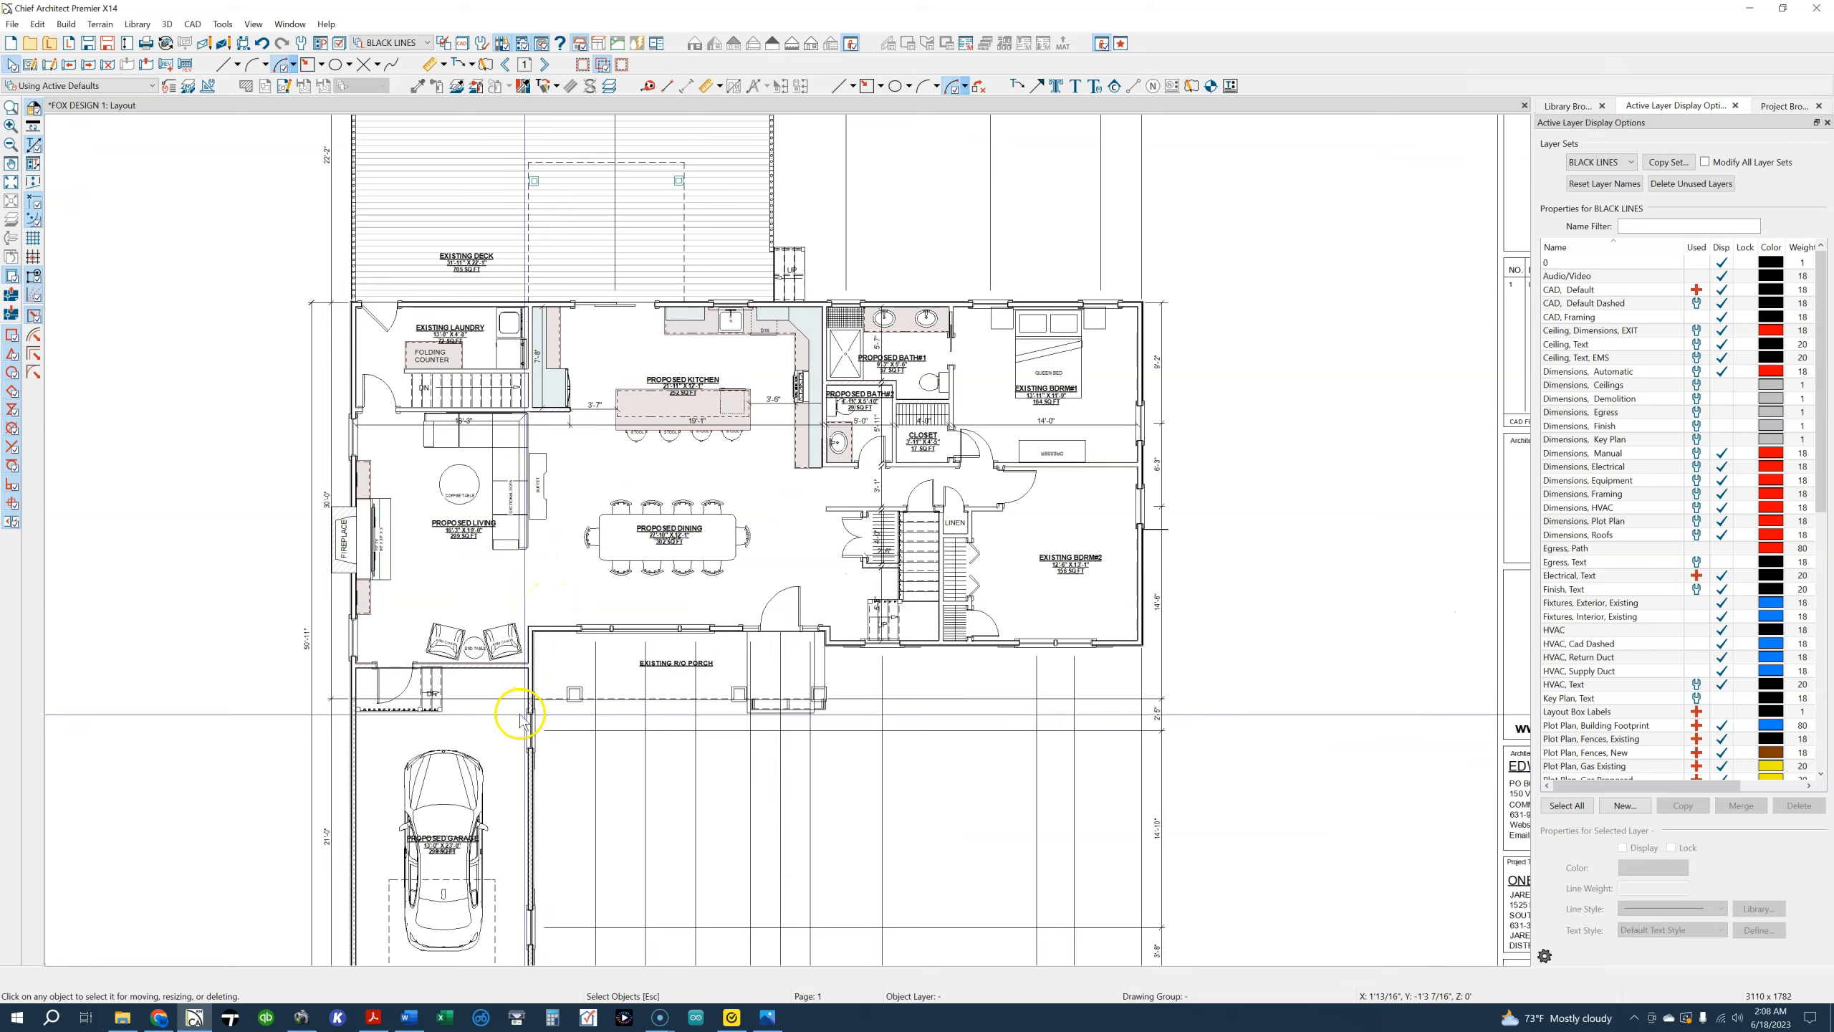
Examine the garage, living, kitchen, dining and bedroom areas of the first floor plan on the layout sheet
middle_drag(561, 750, 661, 568)
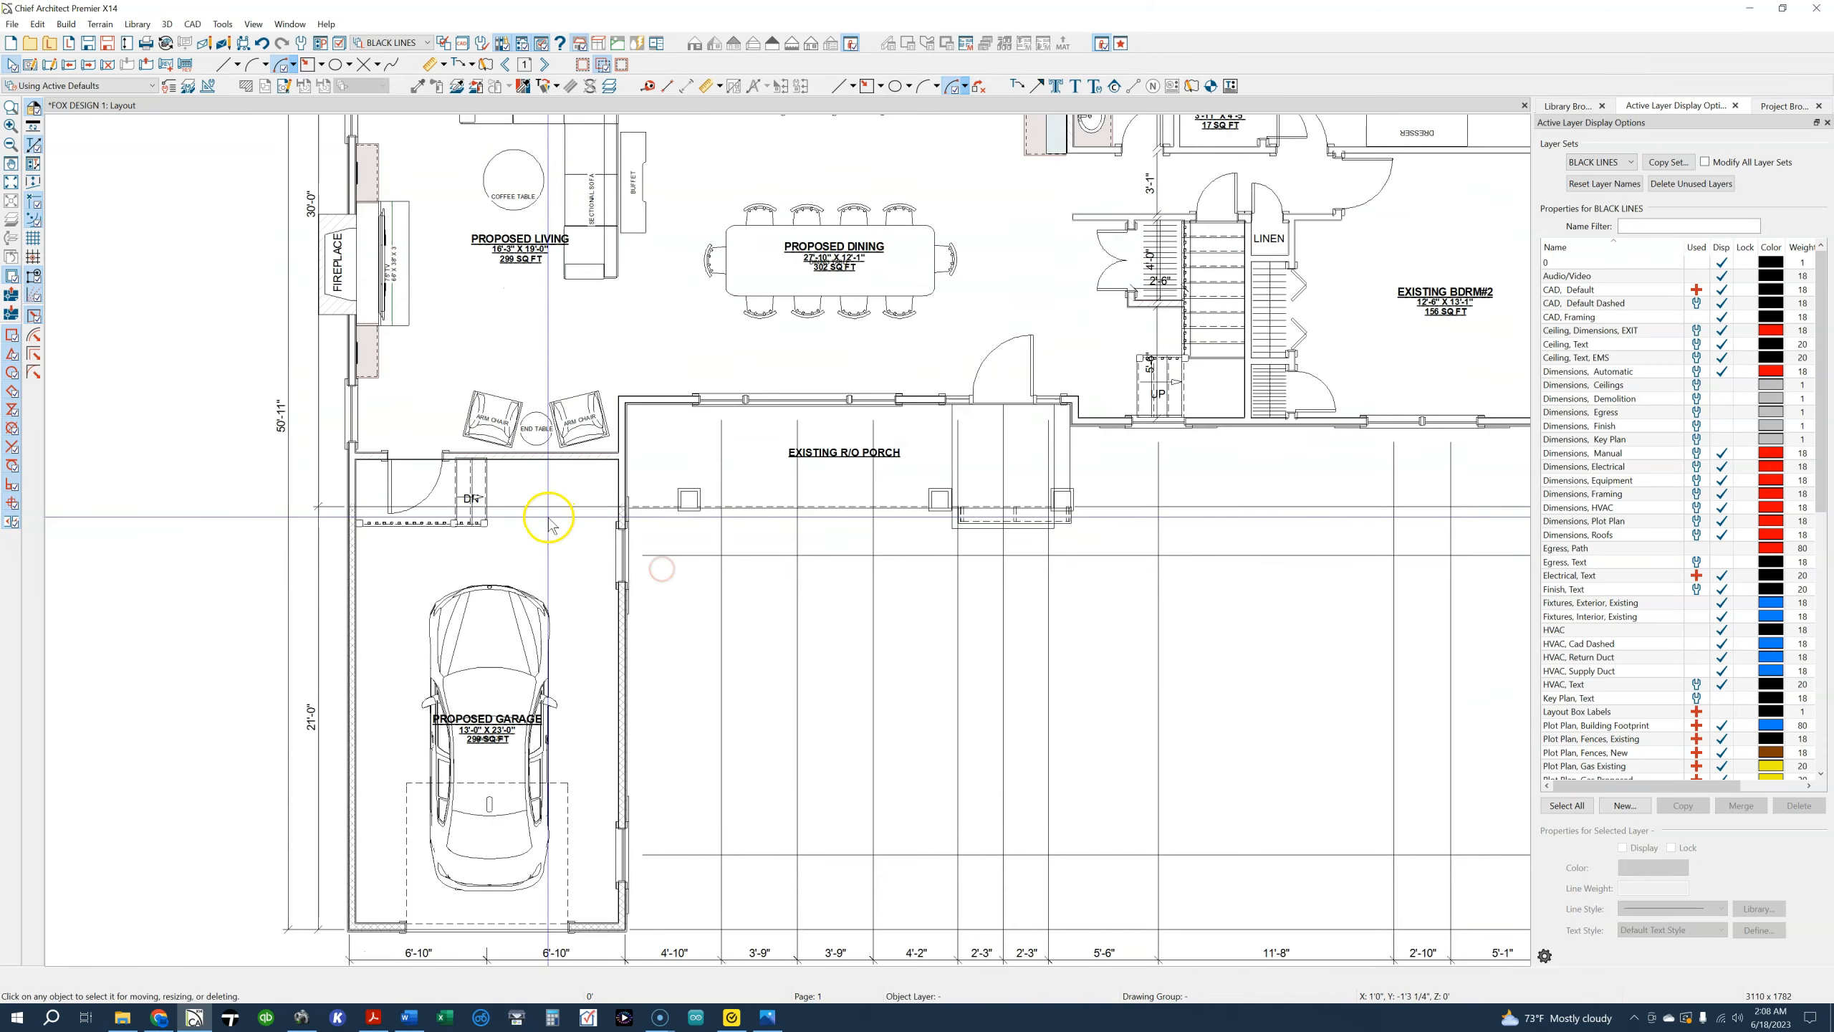
scroll(544, 515, up, 3)
scroll(529, 515, down, 3)
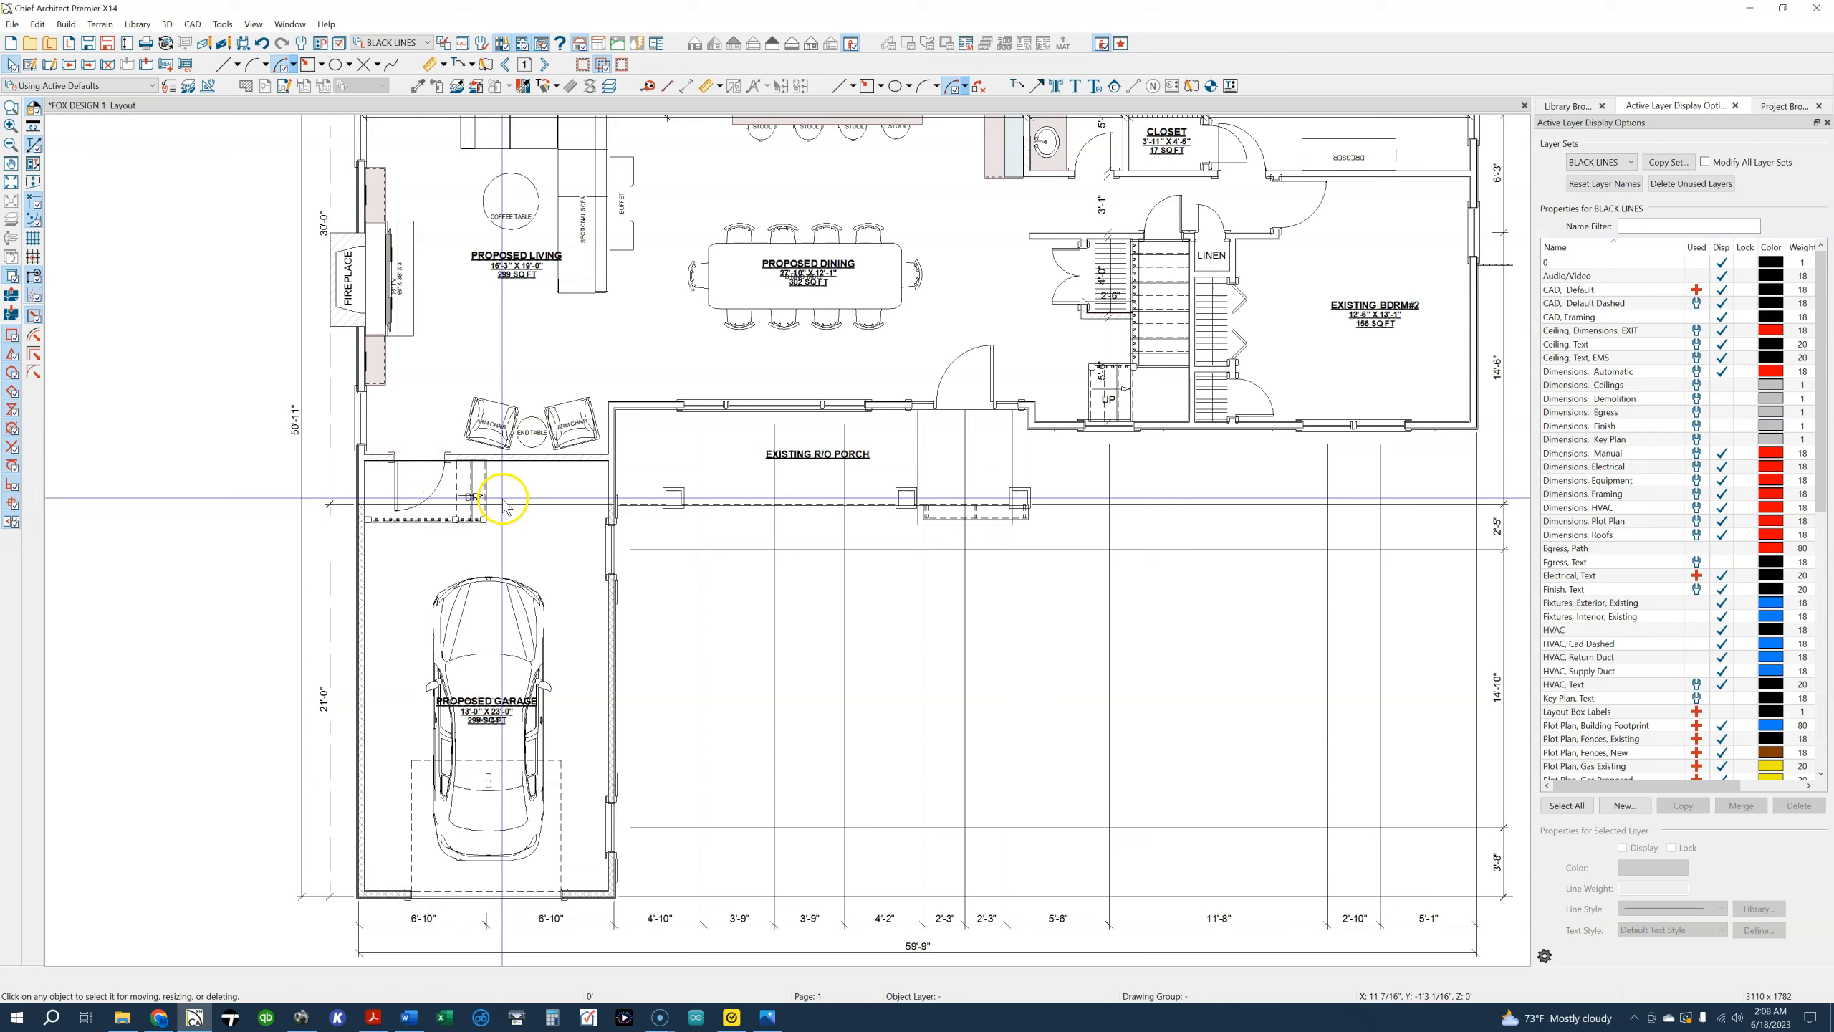
scroll(514, 514, up, 1)
middle_drag(509, 521, 429, 786)
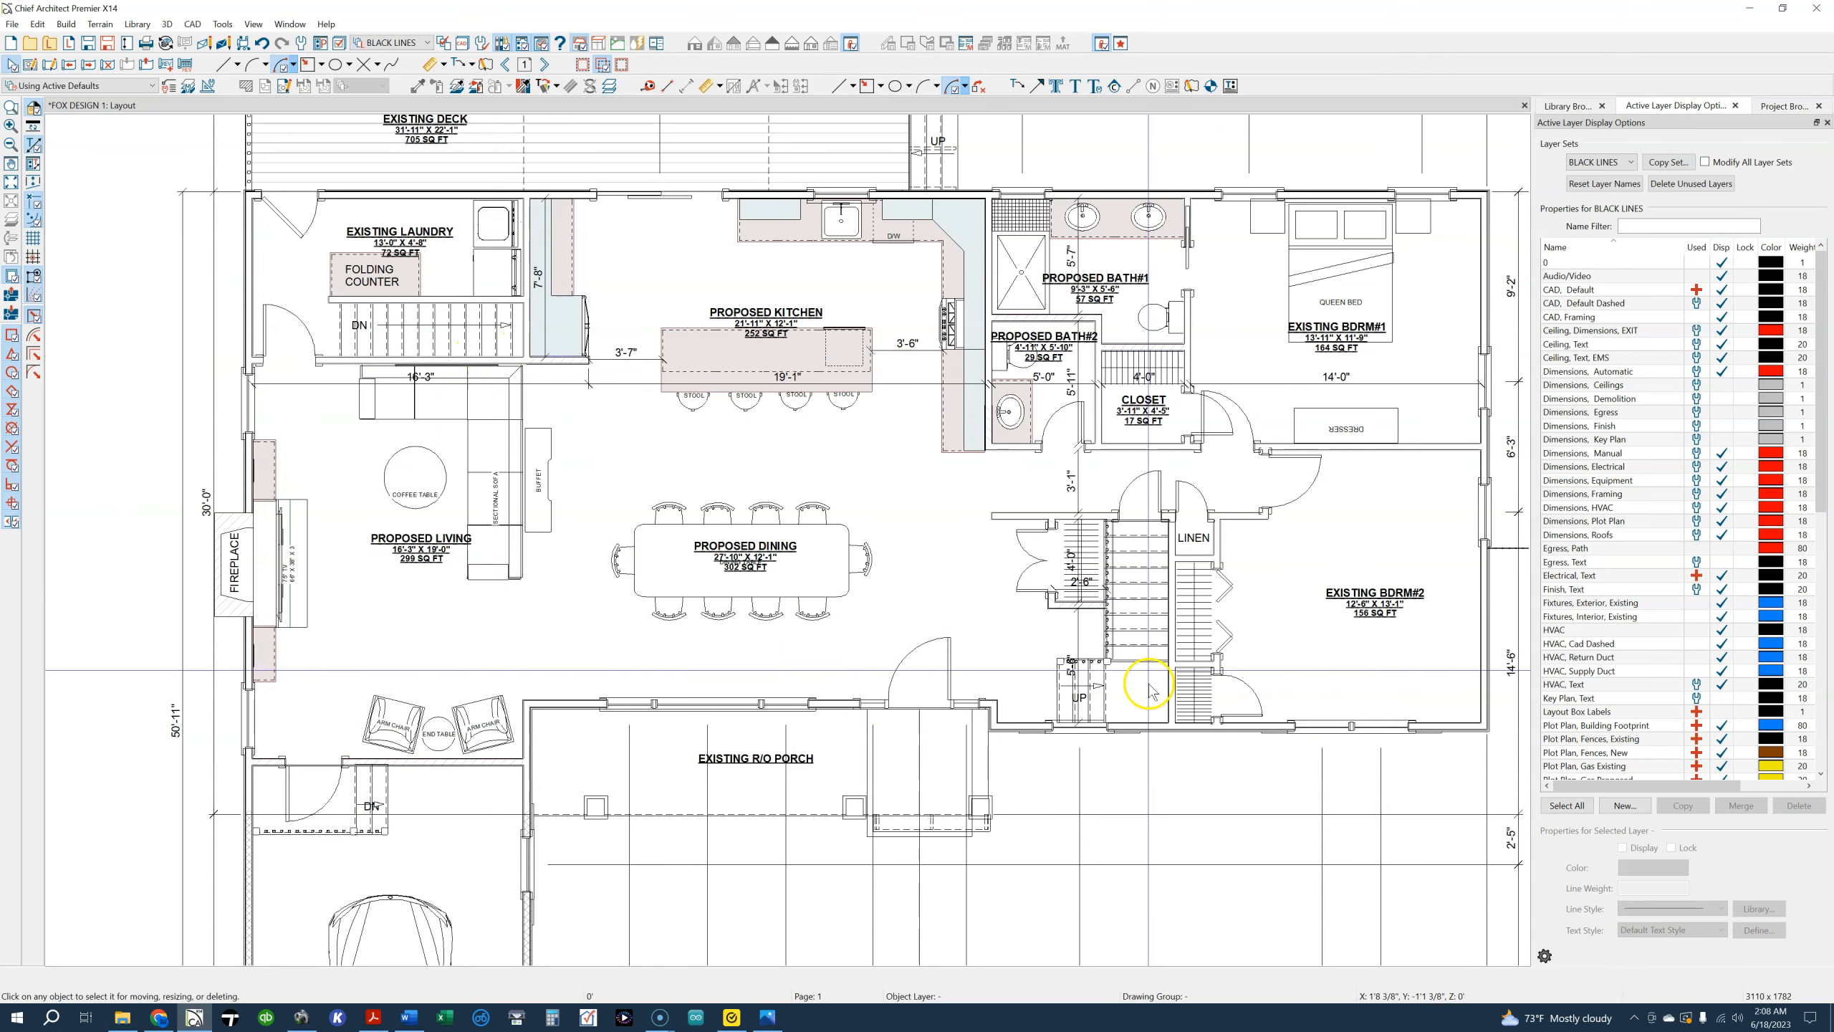
scroll(1131, 672, down, 5)
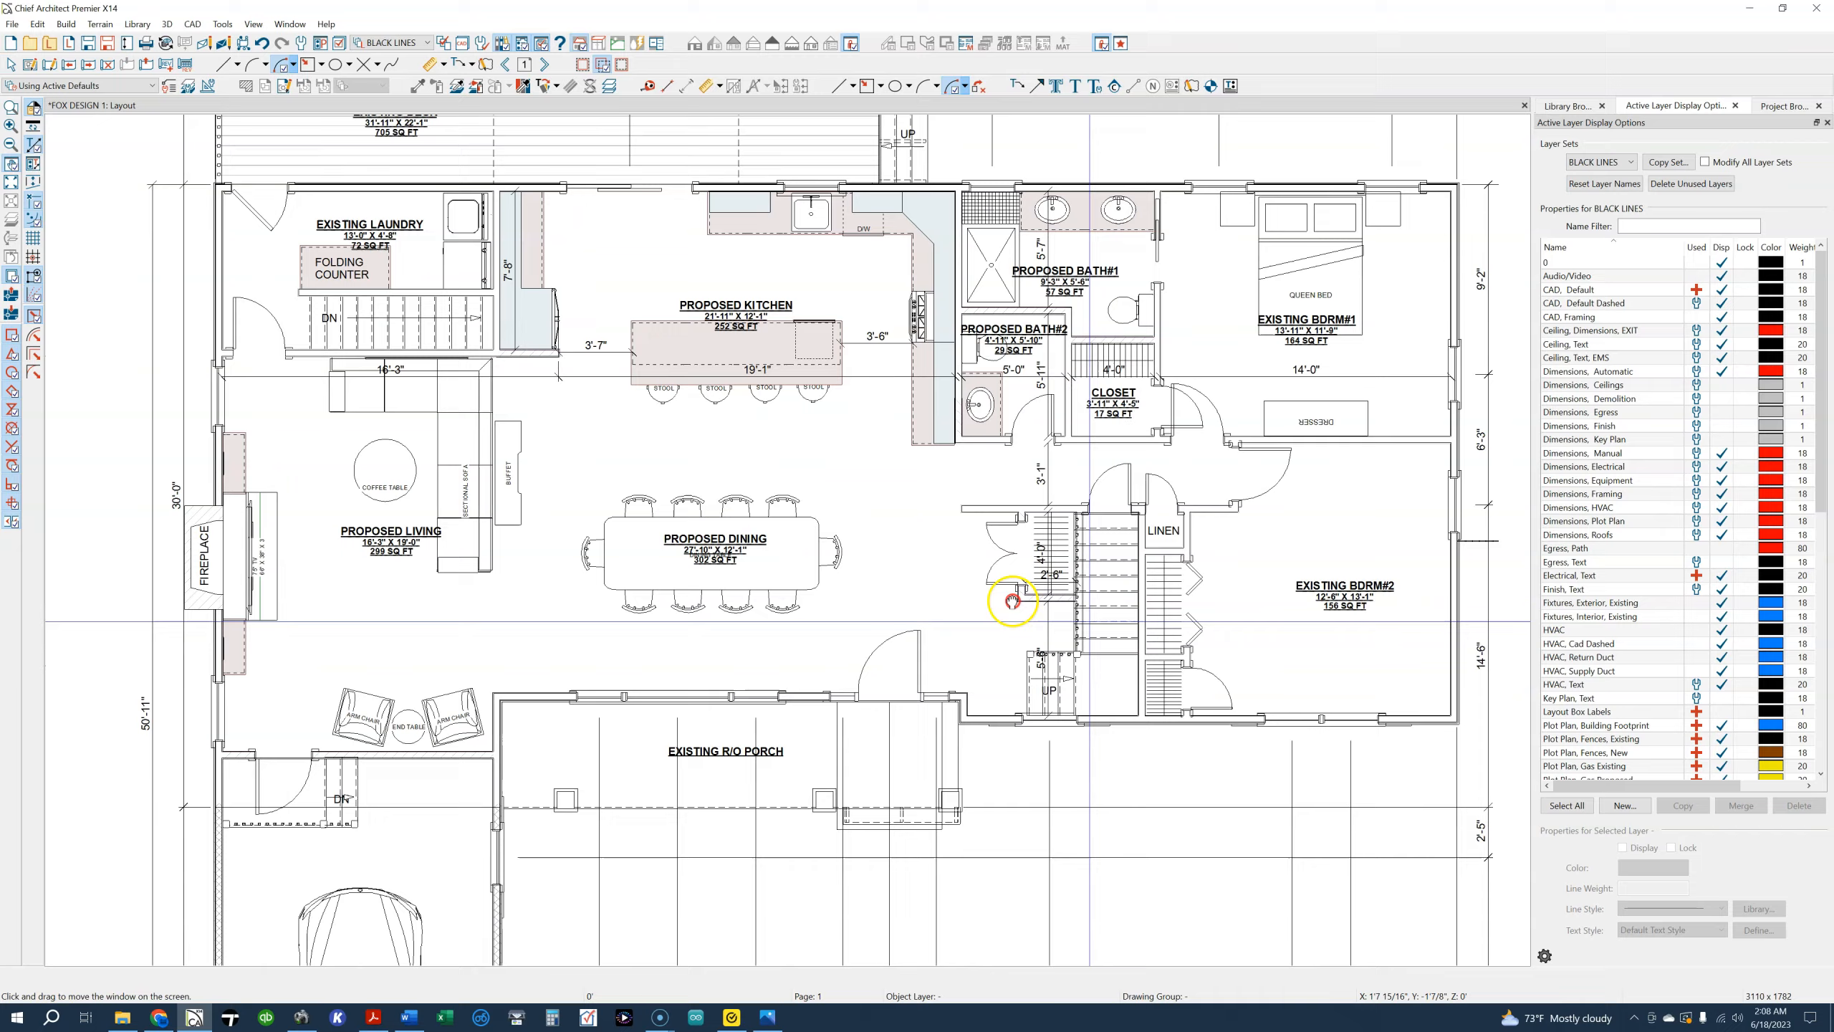
scroll(991, 633, up, 2)
Open the first floor design plan from its layout box and check the cellar level below before returning to floor 1
click(989, 627)
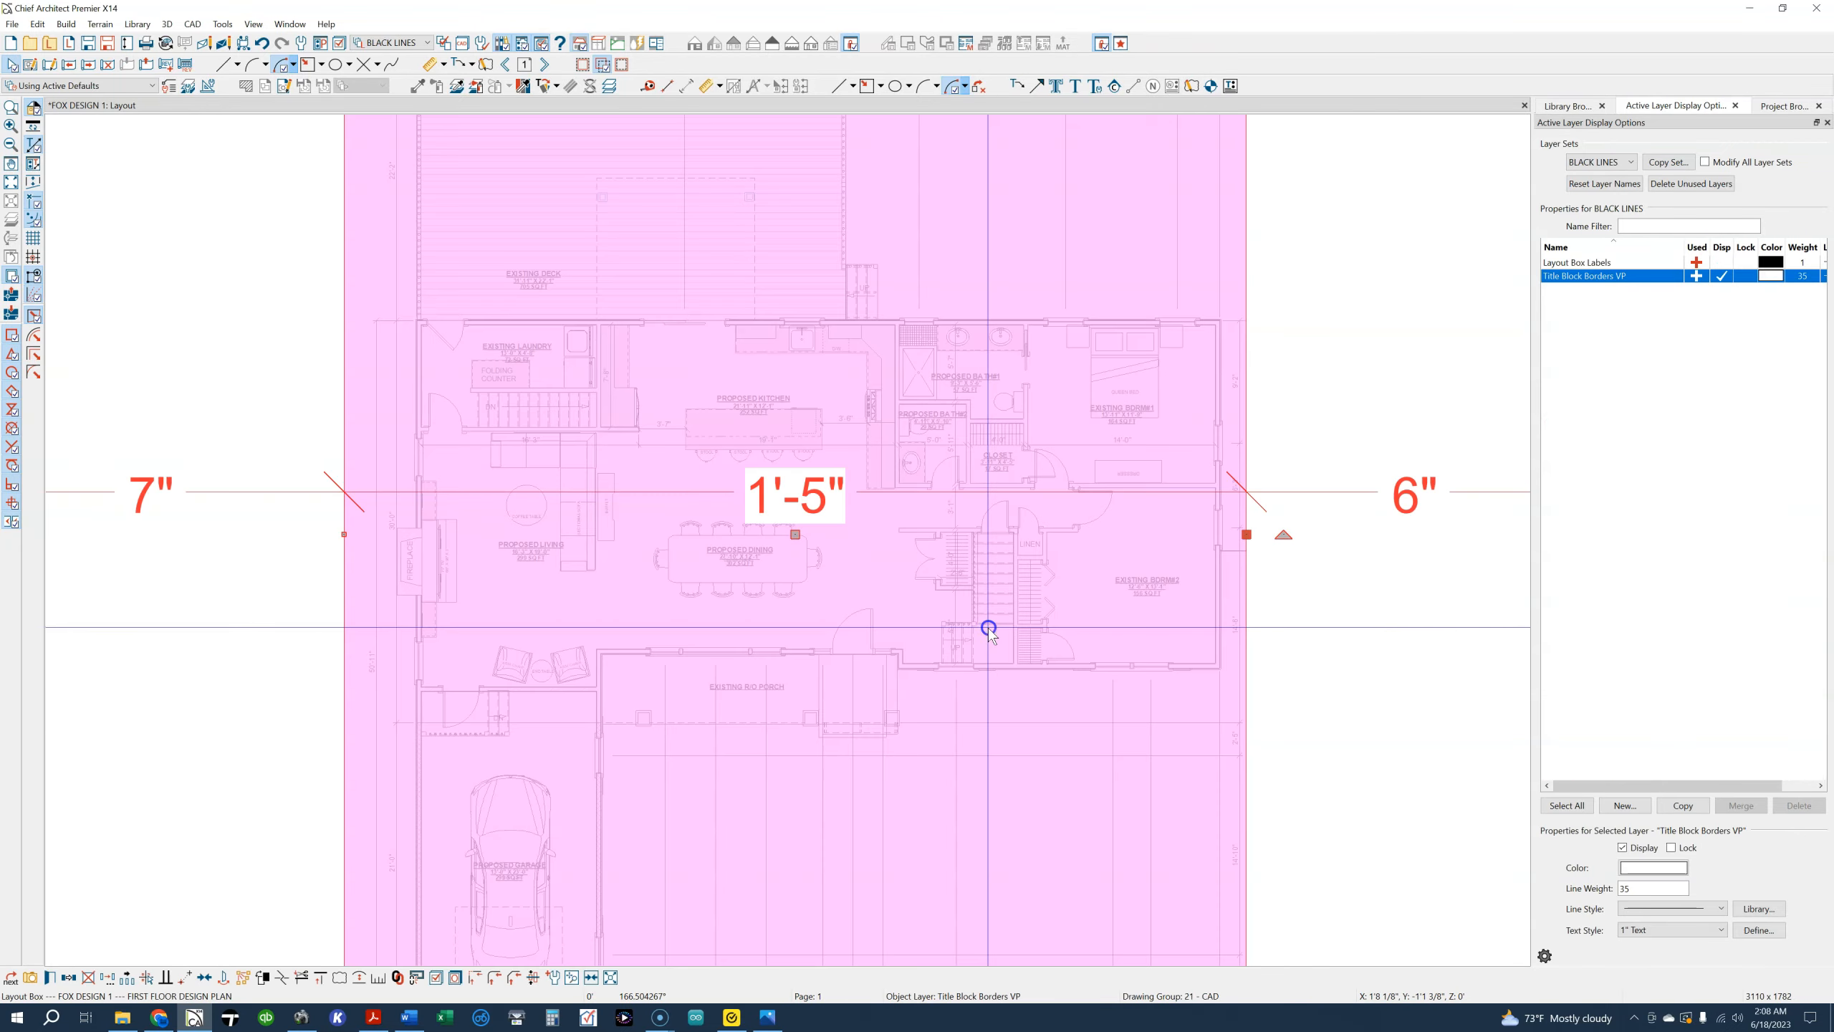
double_click(987, 640)
scroll(786, 571, up, 4)
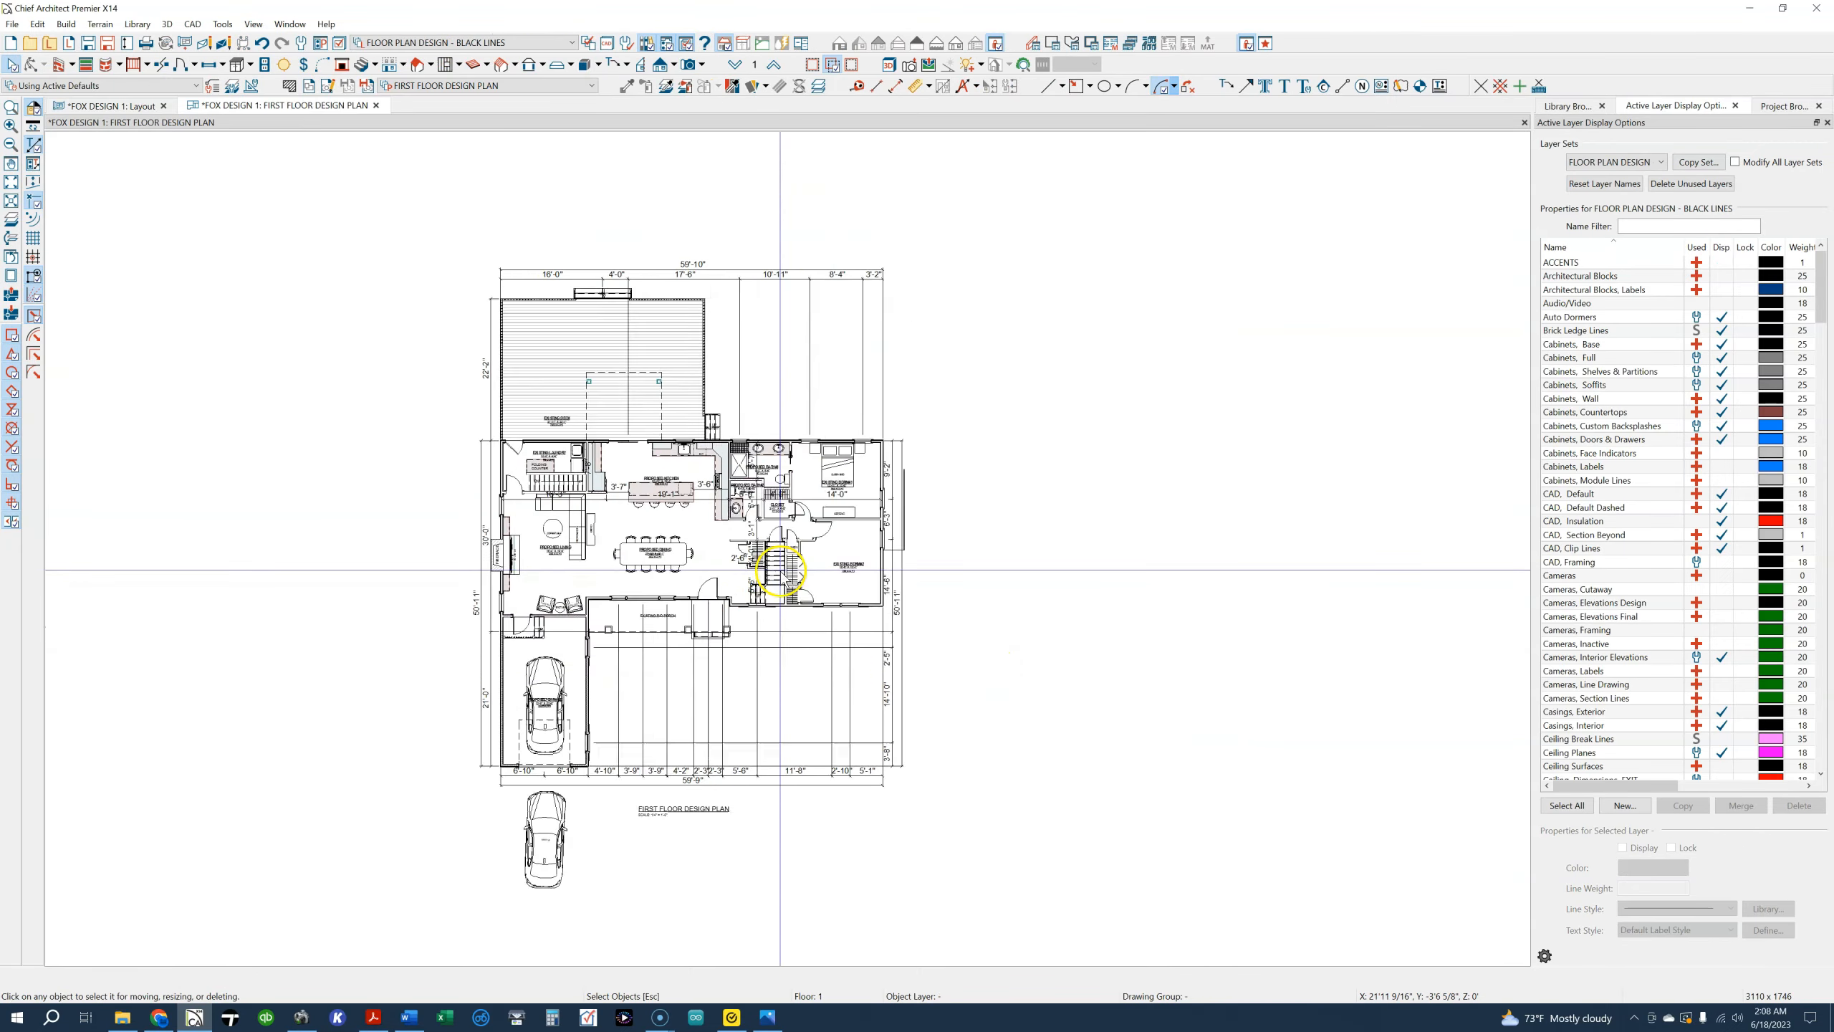
scroll(785, 571, up, 4)
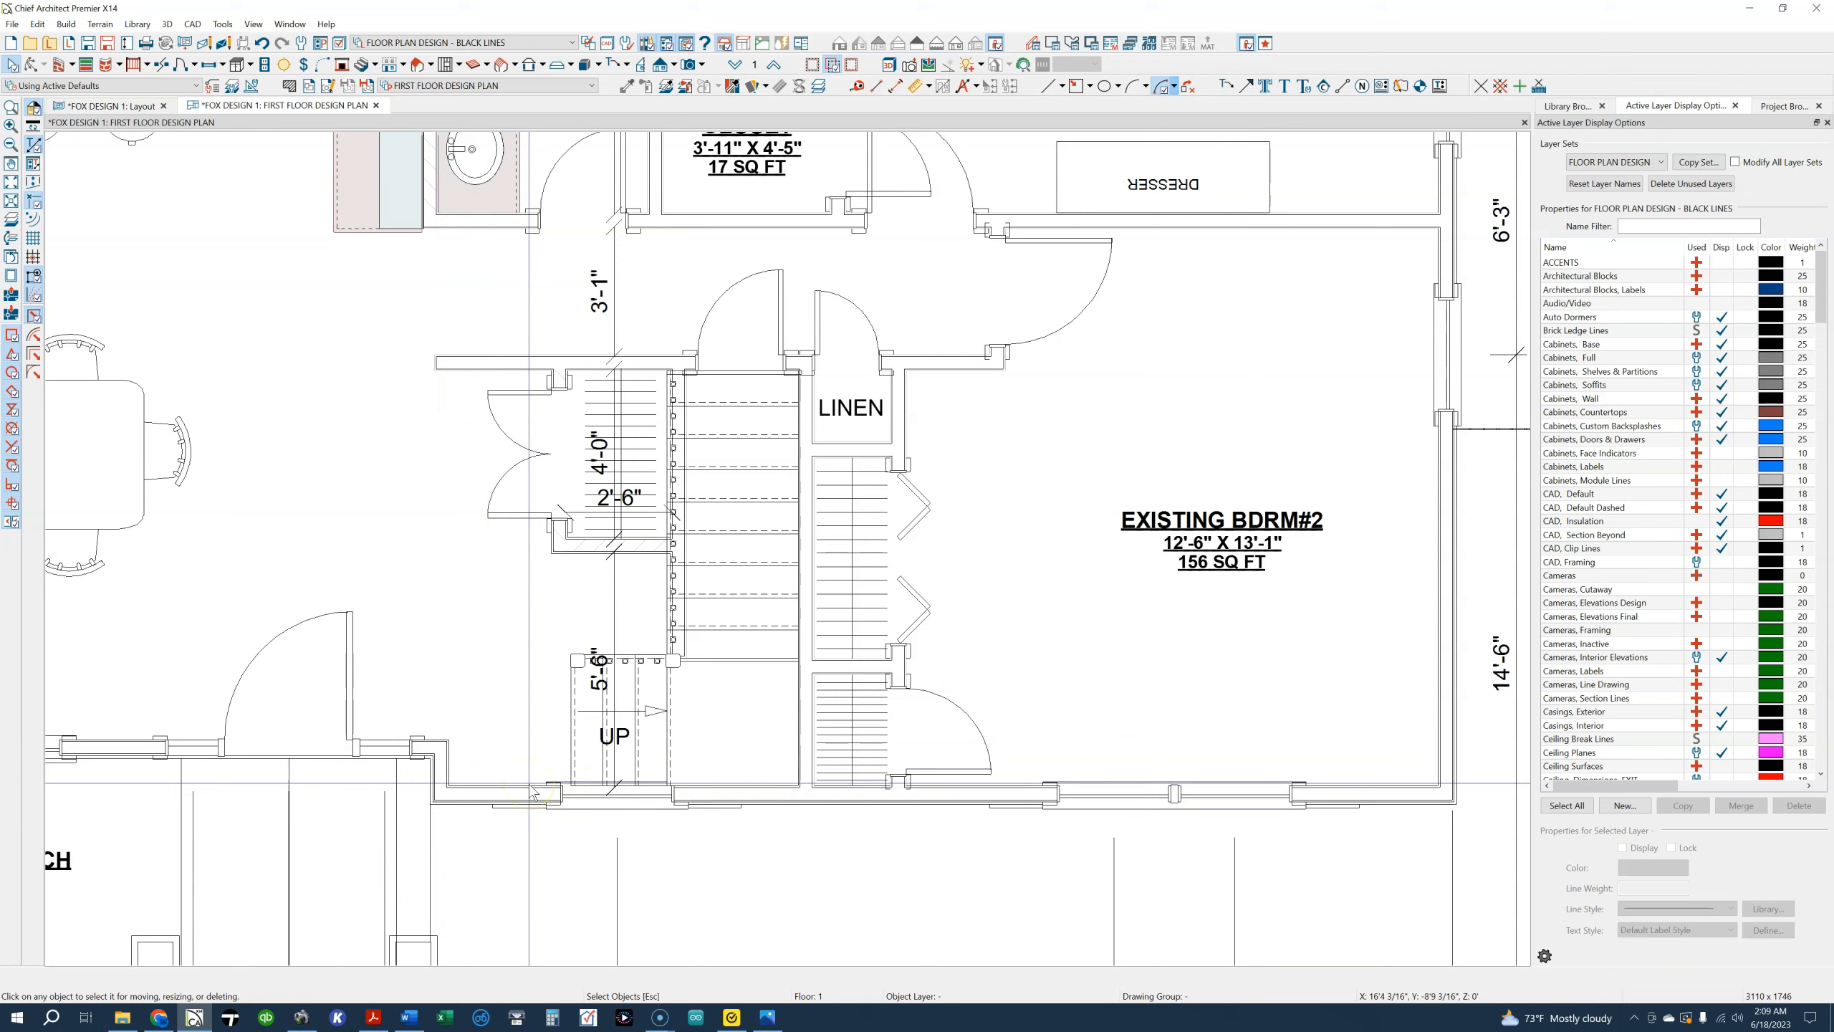
click(735, 67)
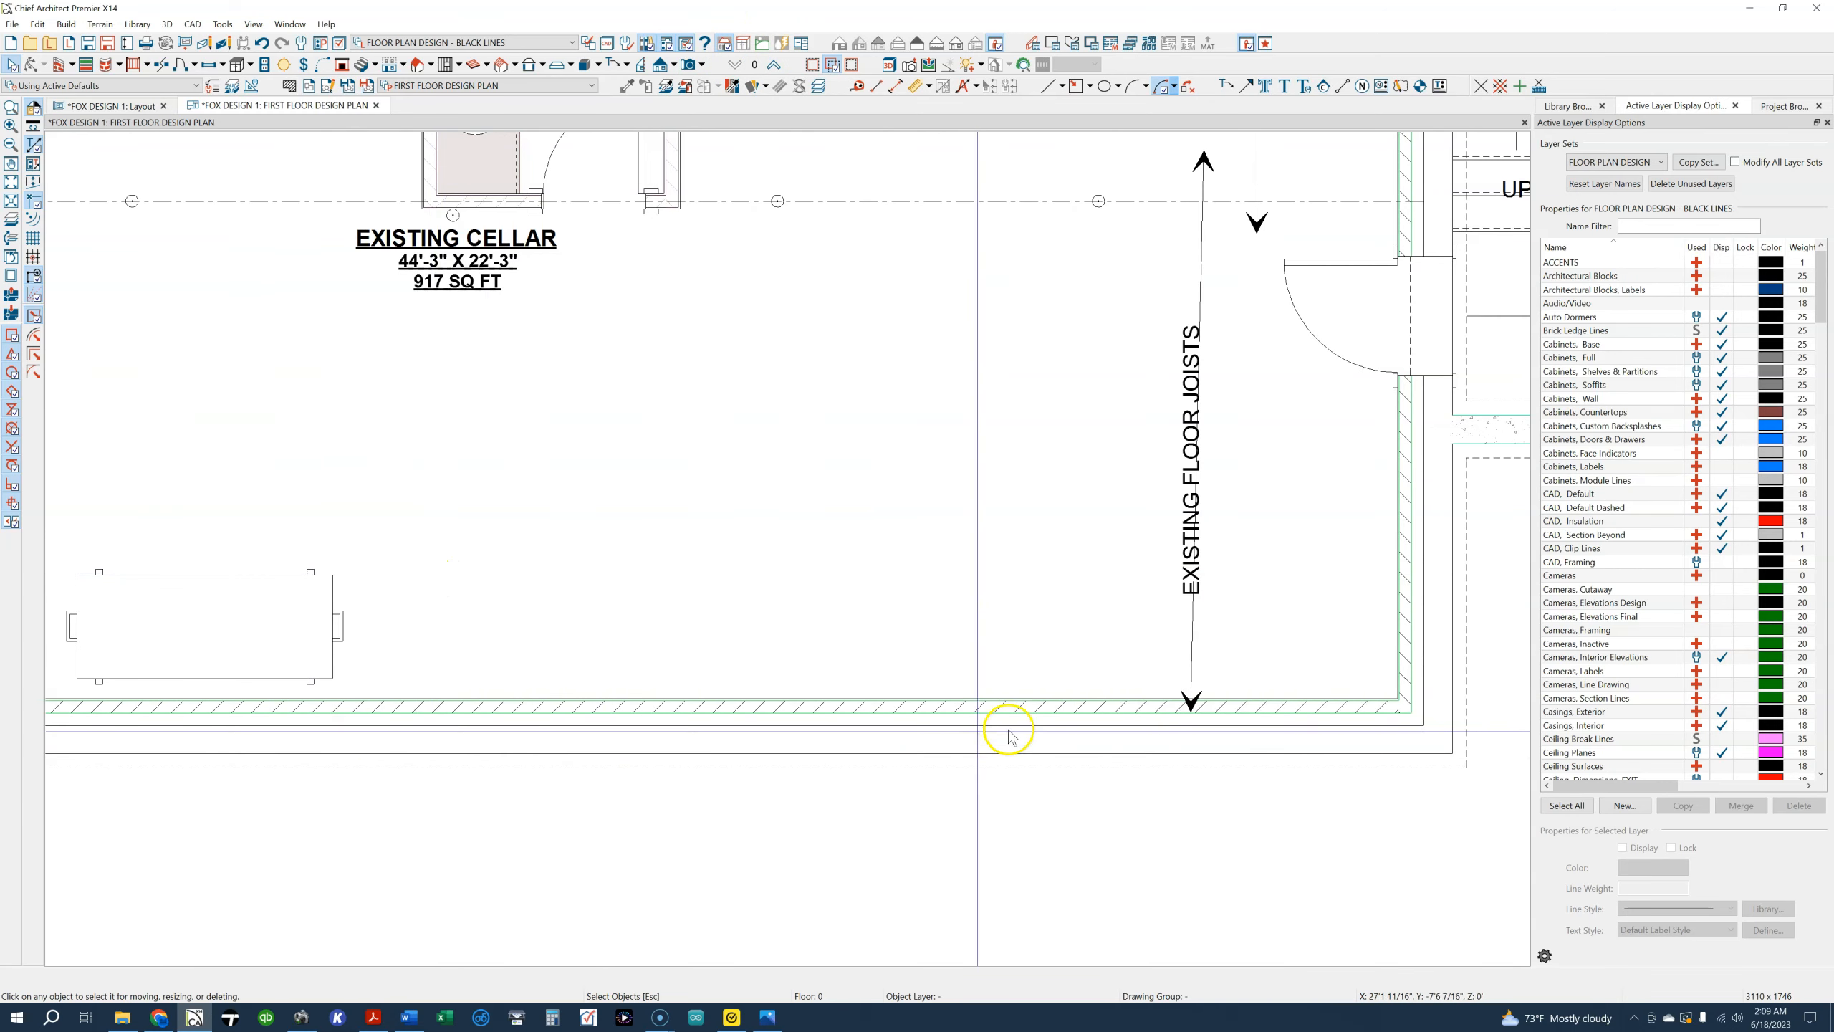
click(774, 66)
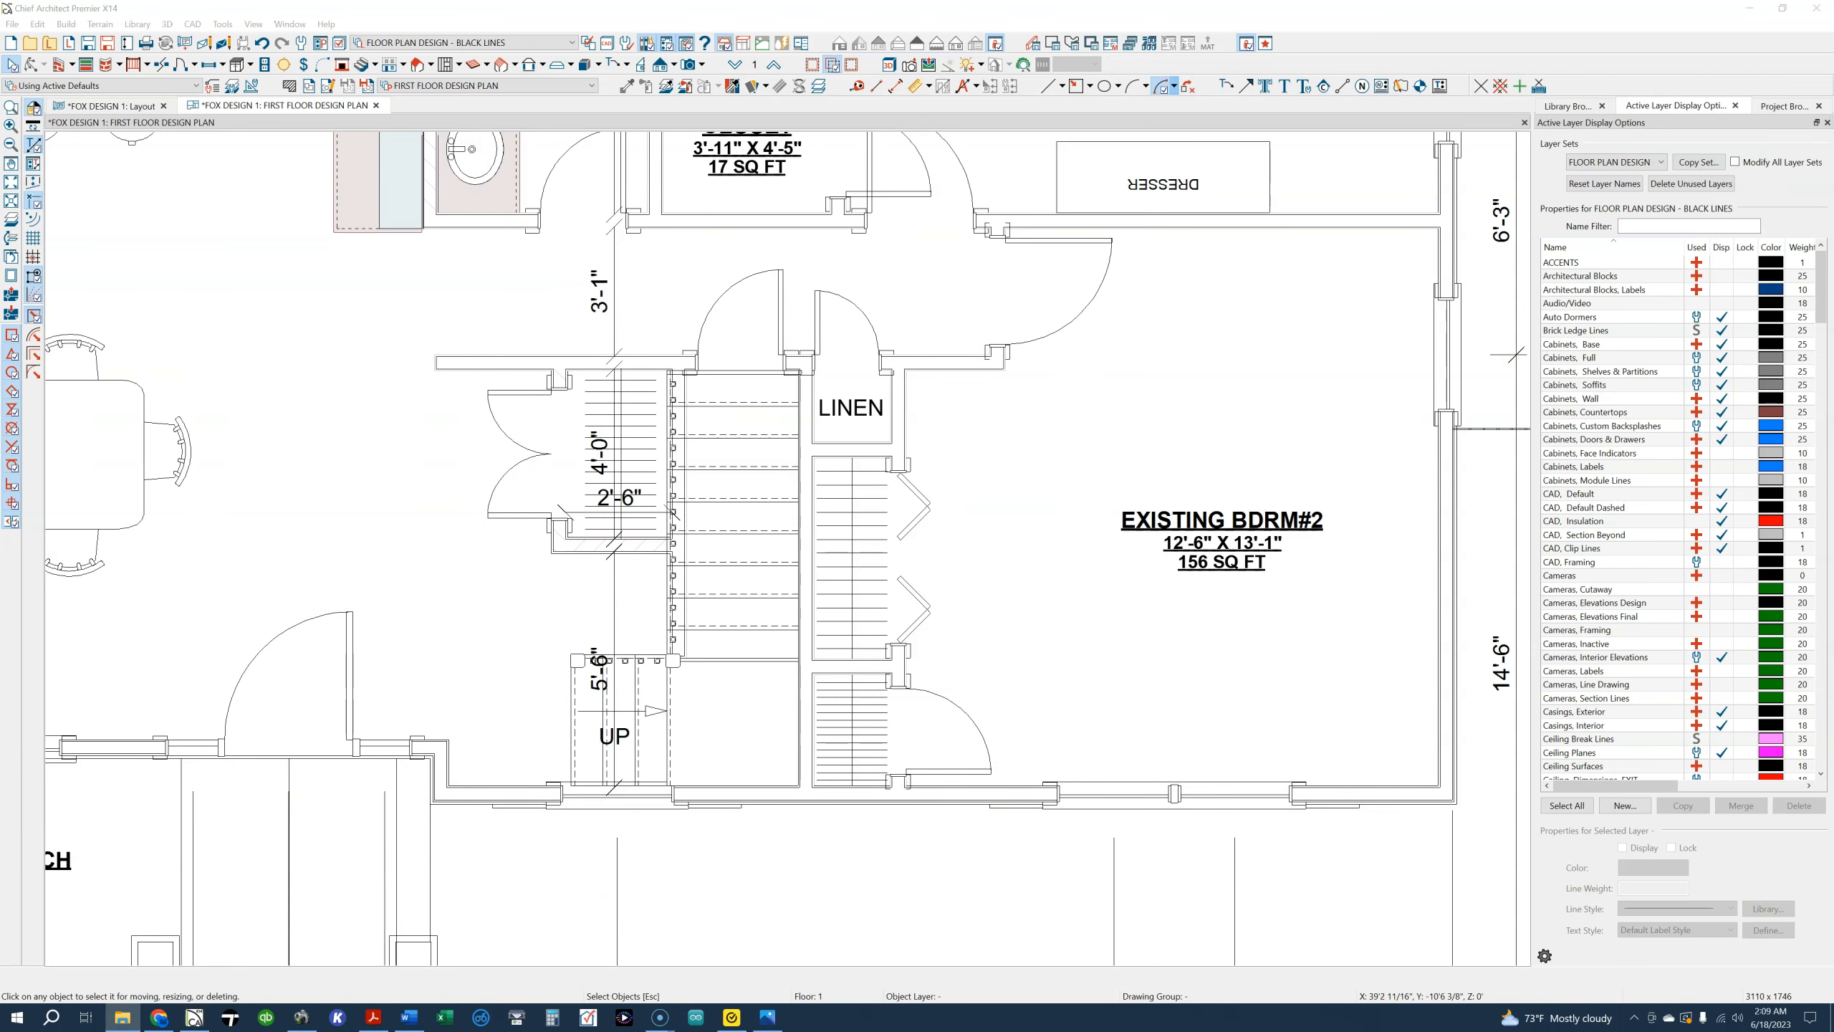
Create a Perspective Full Overview of the house and orbit to the gable side with the railed cellar entrance
click(704, 69)
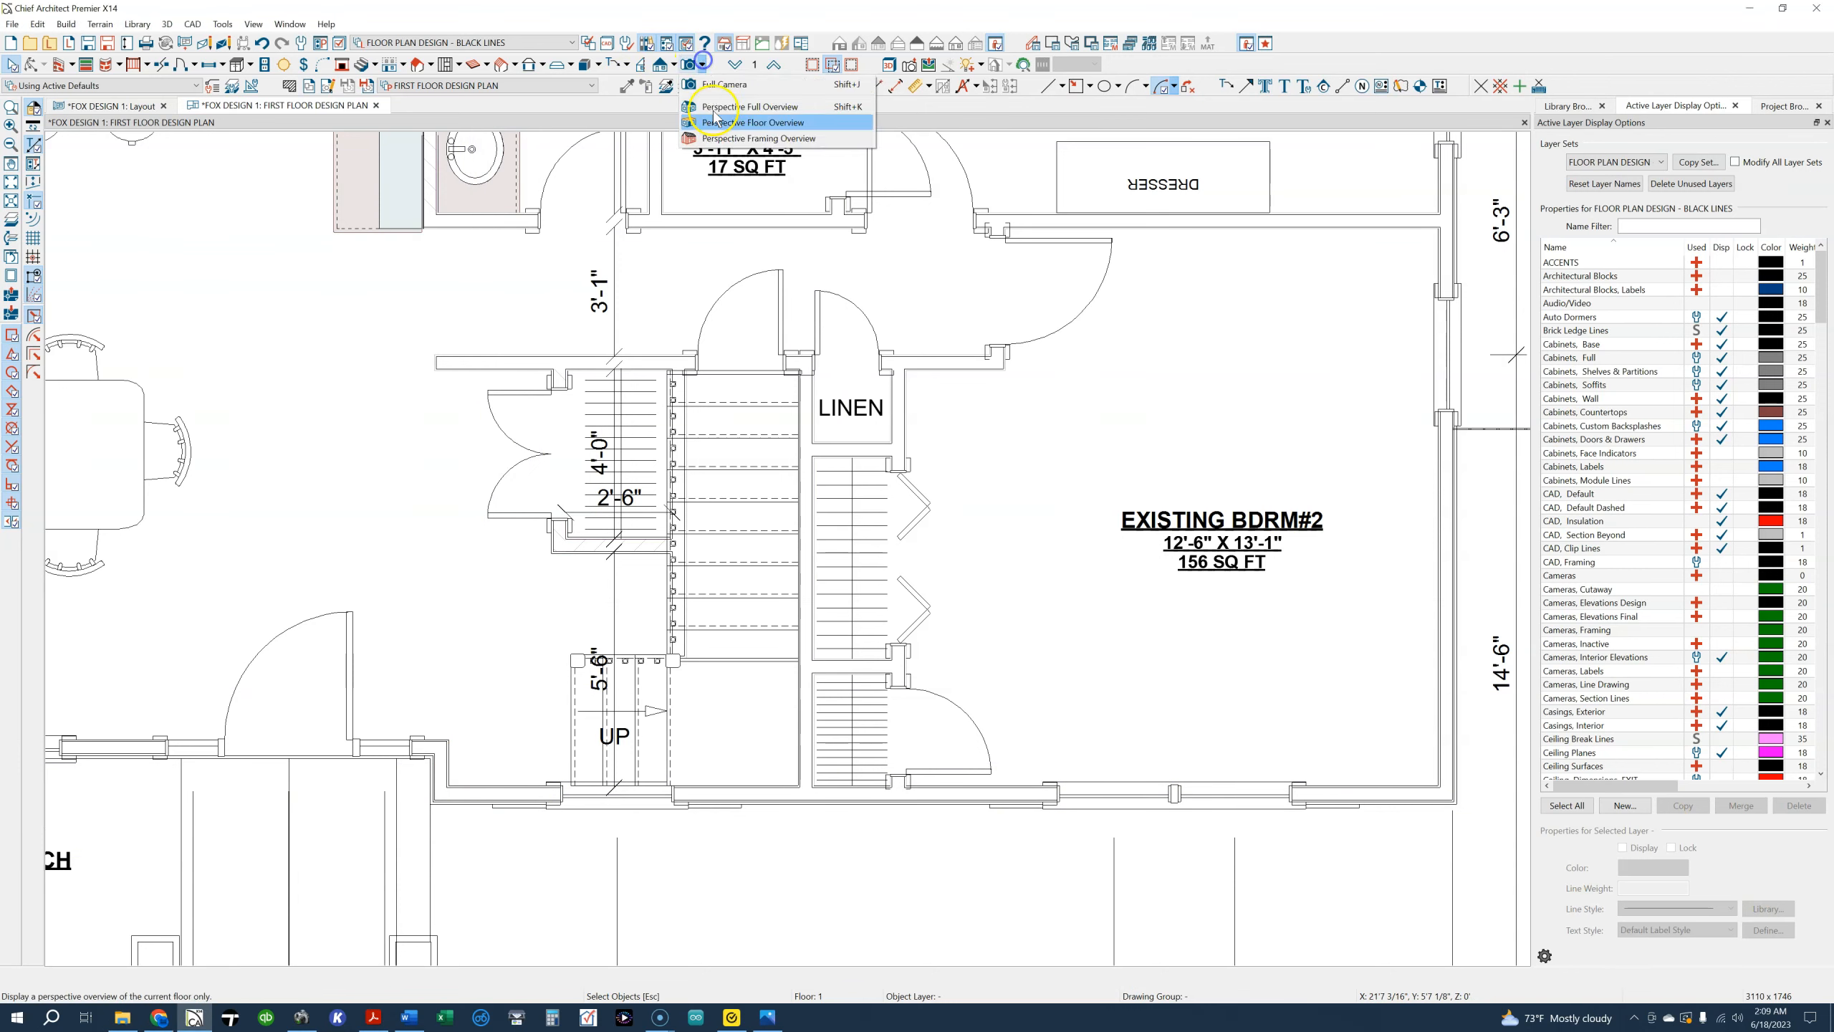
click(720, 109)
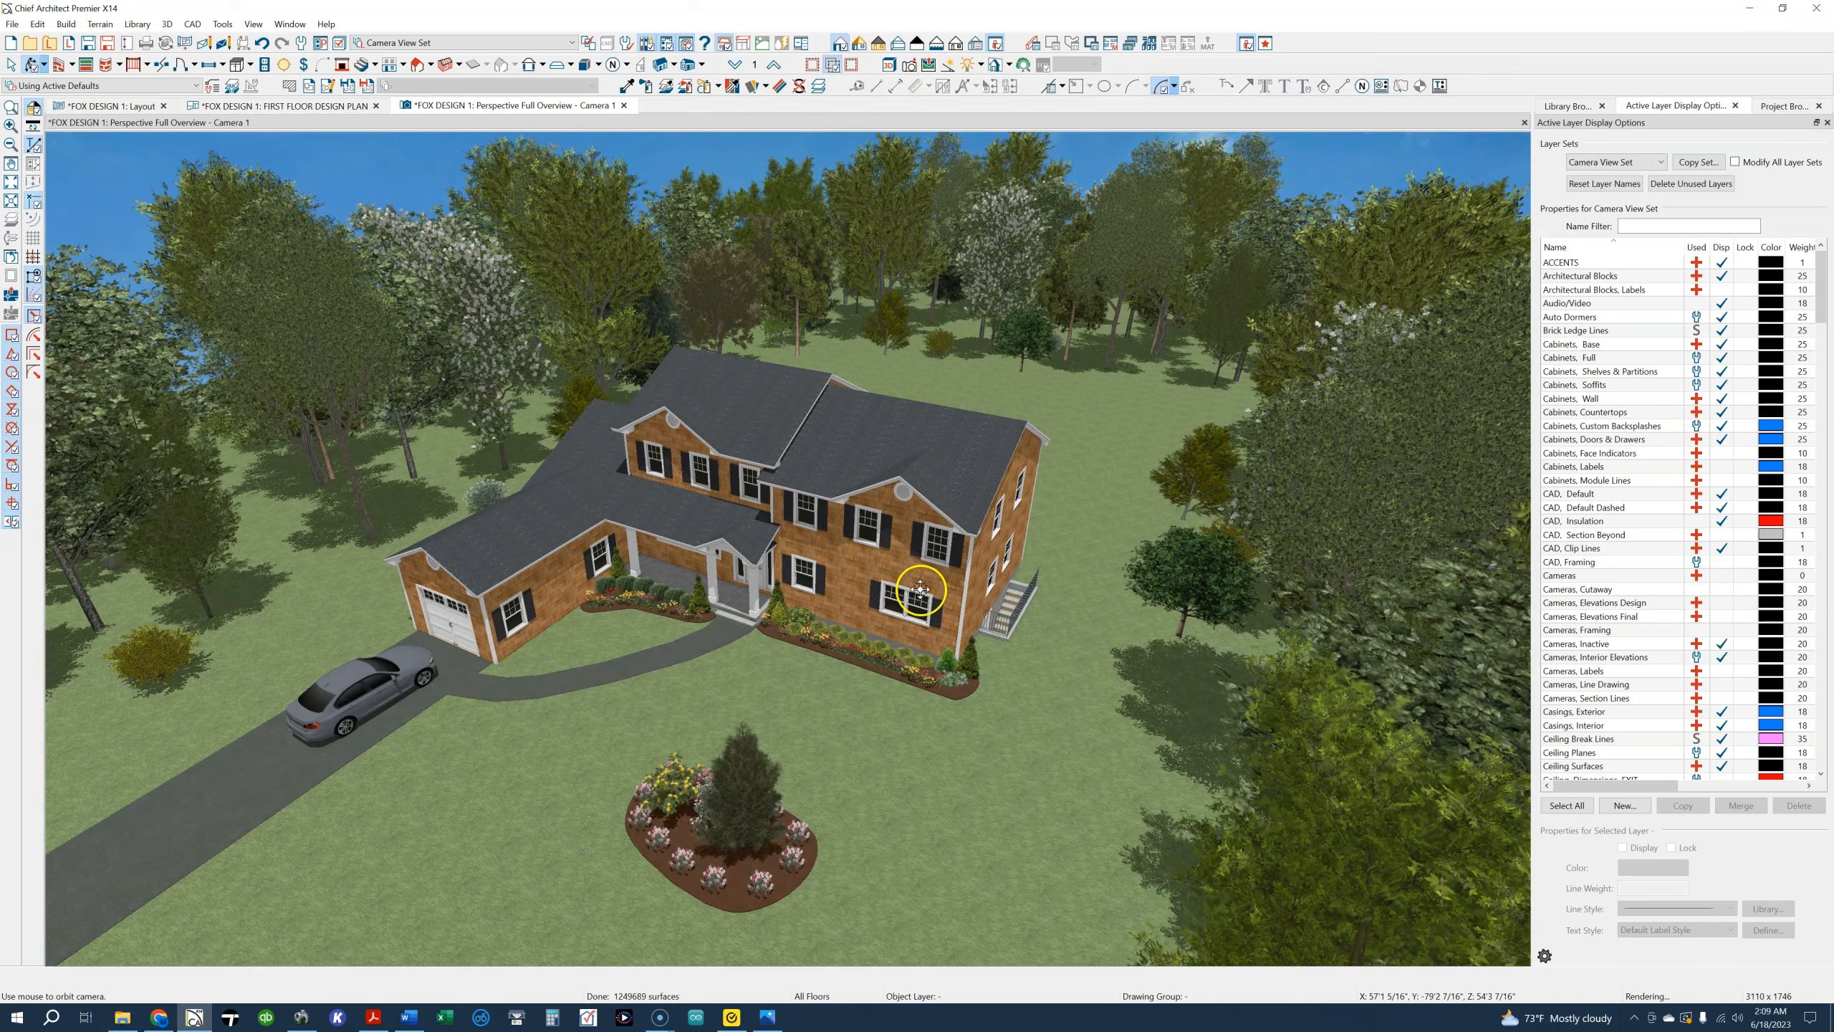
drag(920, 590, 818, 541)
scroll(817, 541, up, 5)
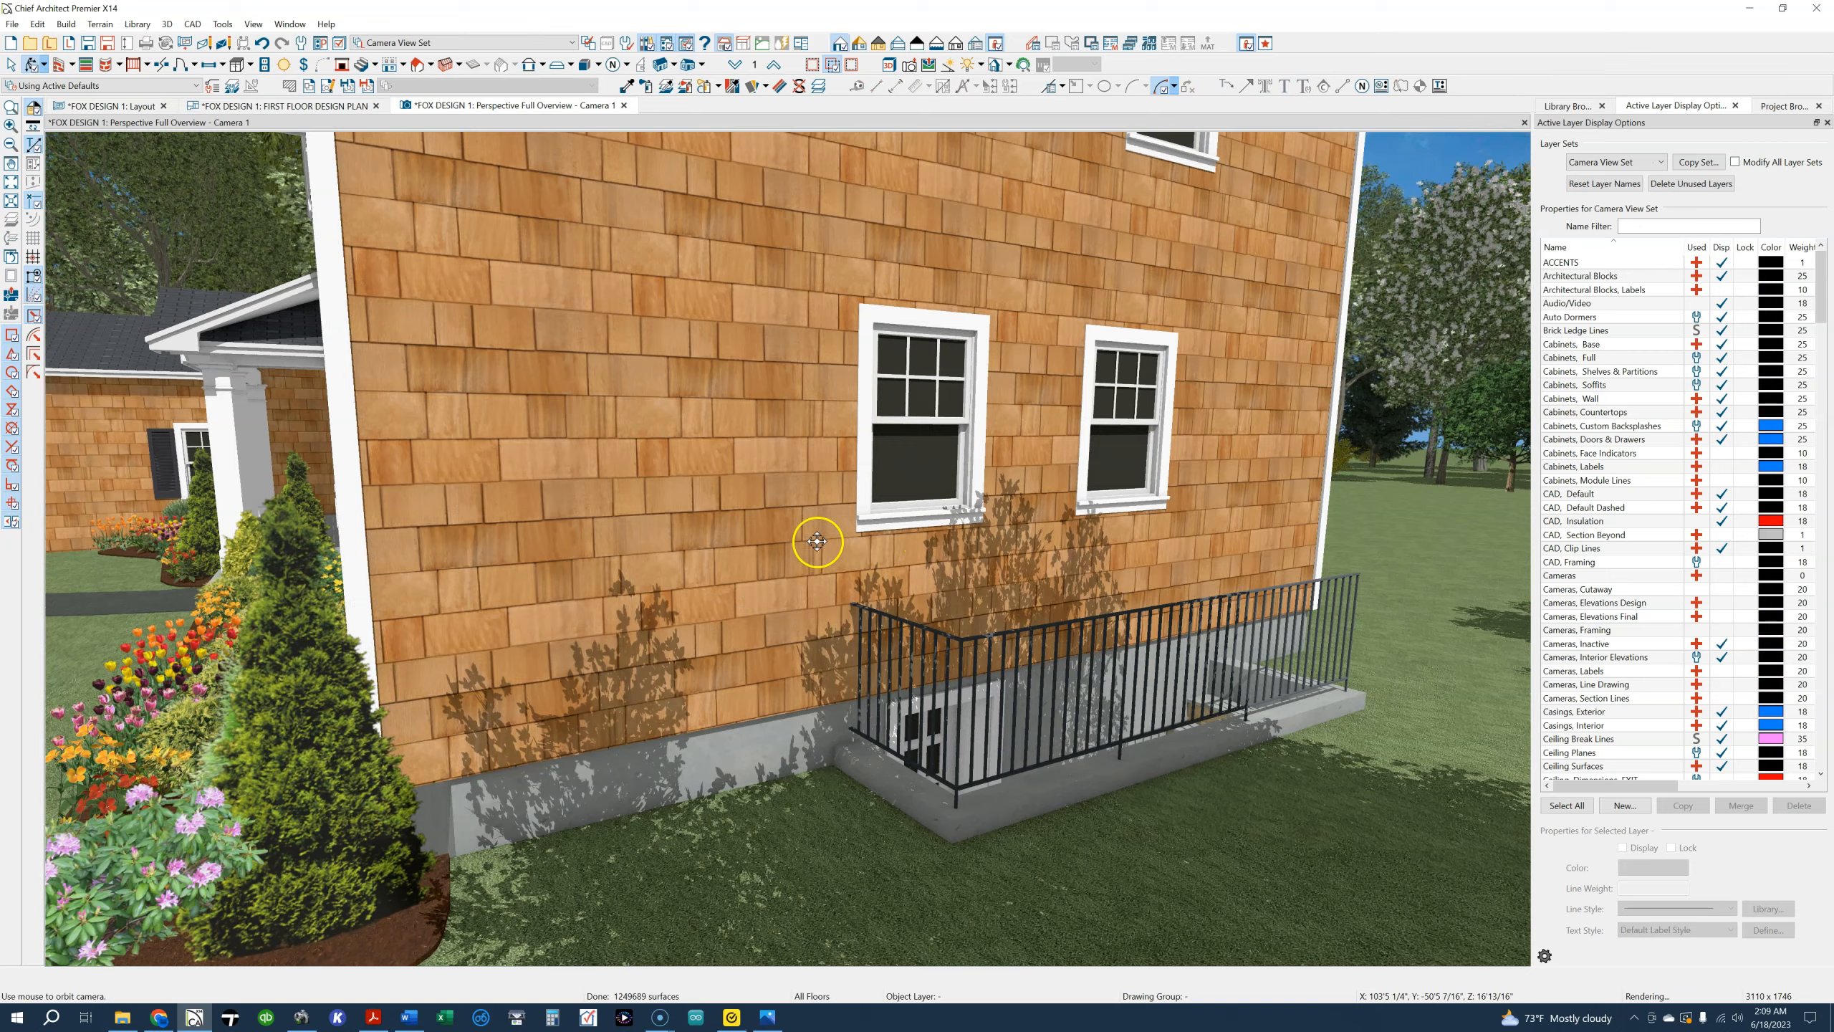
scroll(809, 528, down, 5)
middle_drag(808, 526, 802, 580)
drag(801, 580, 544, 317)
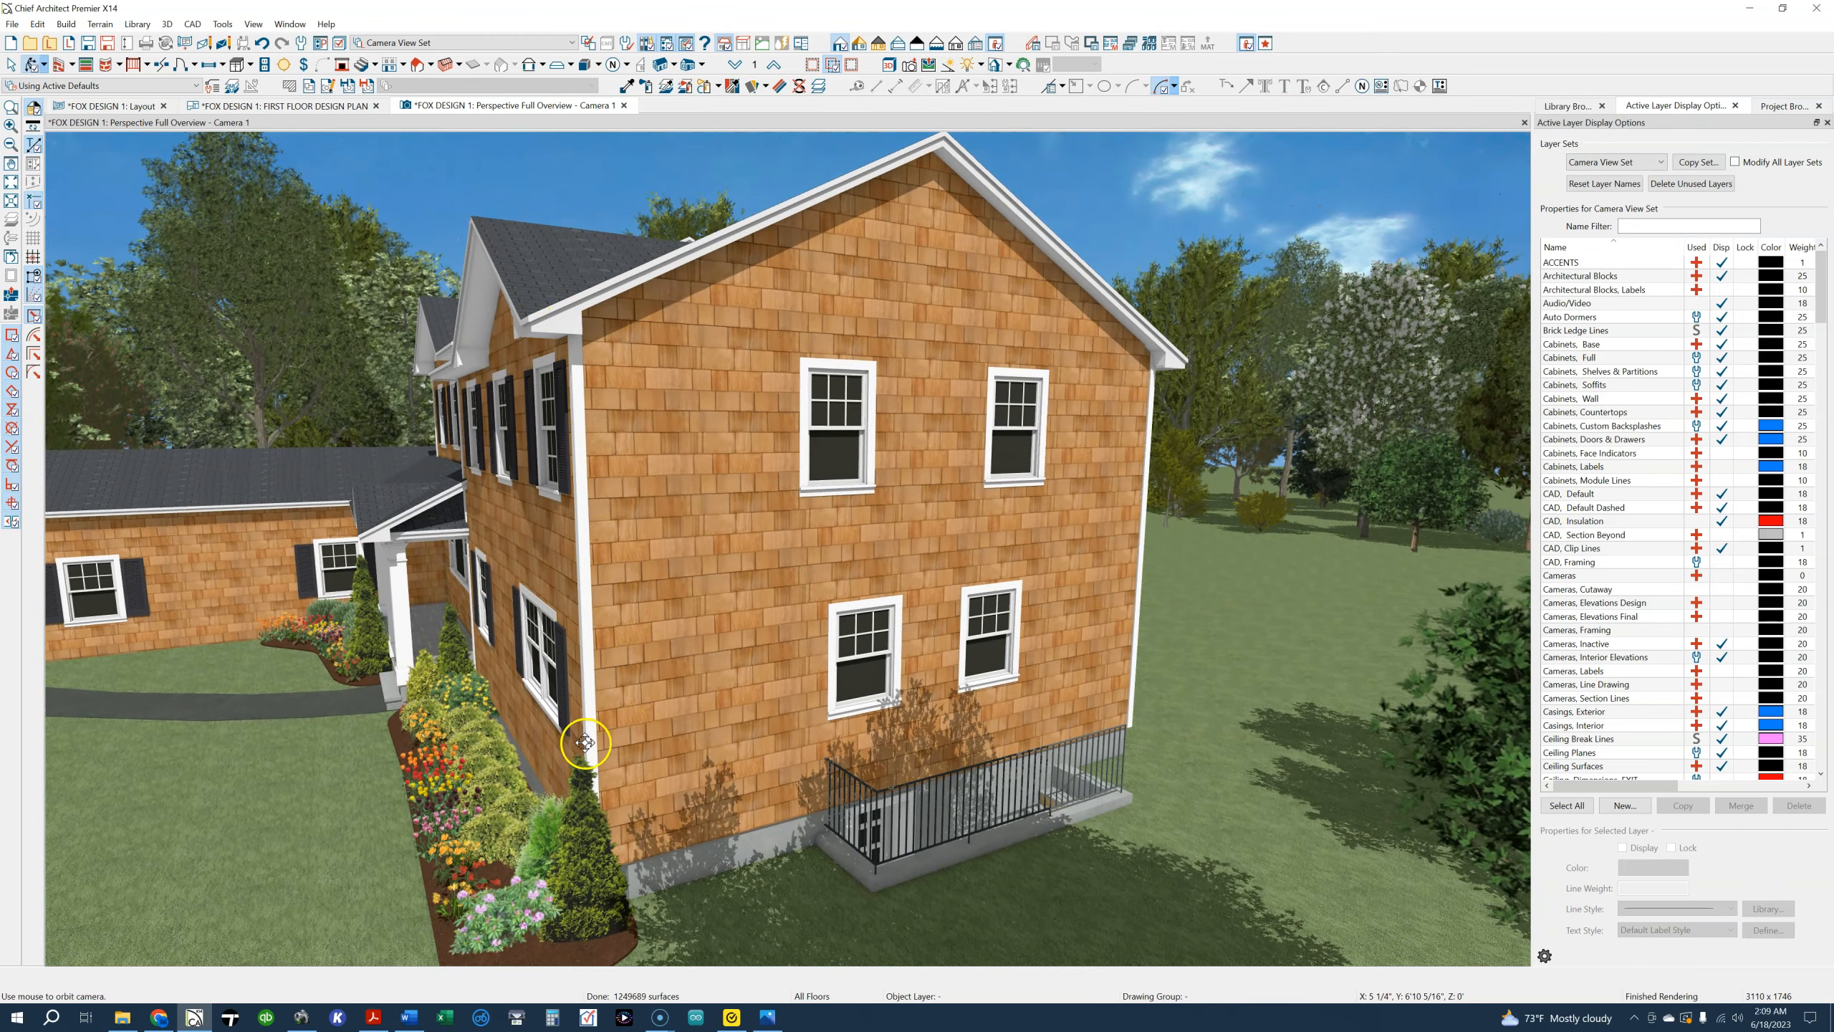
Inspect the house exterior in 3D, comparing the gable wall and cellar entrance with the front facade and porch
drag(628, 842, 560, 826)
scroll(379, 775, up, 3)
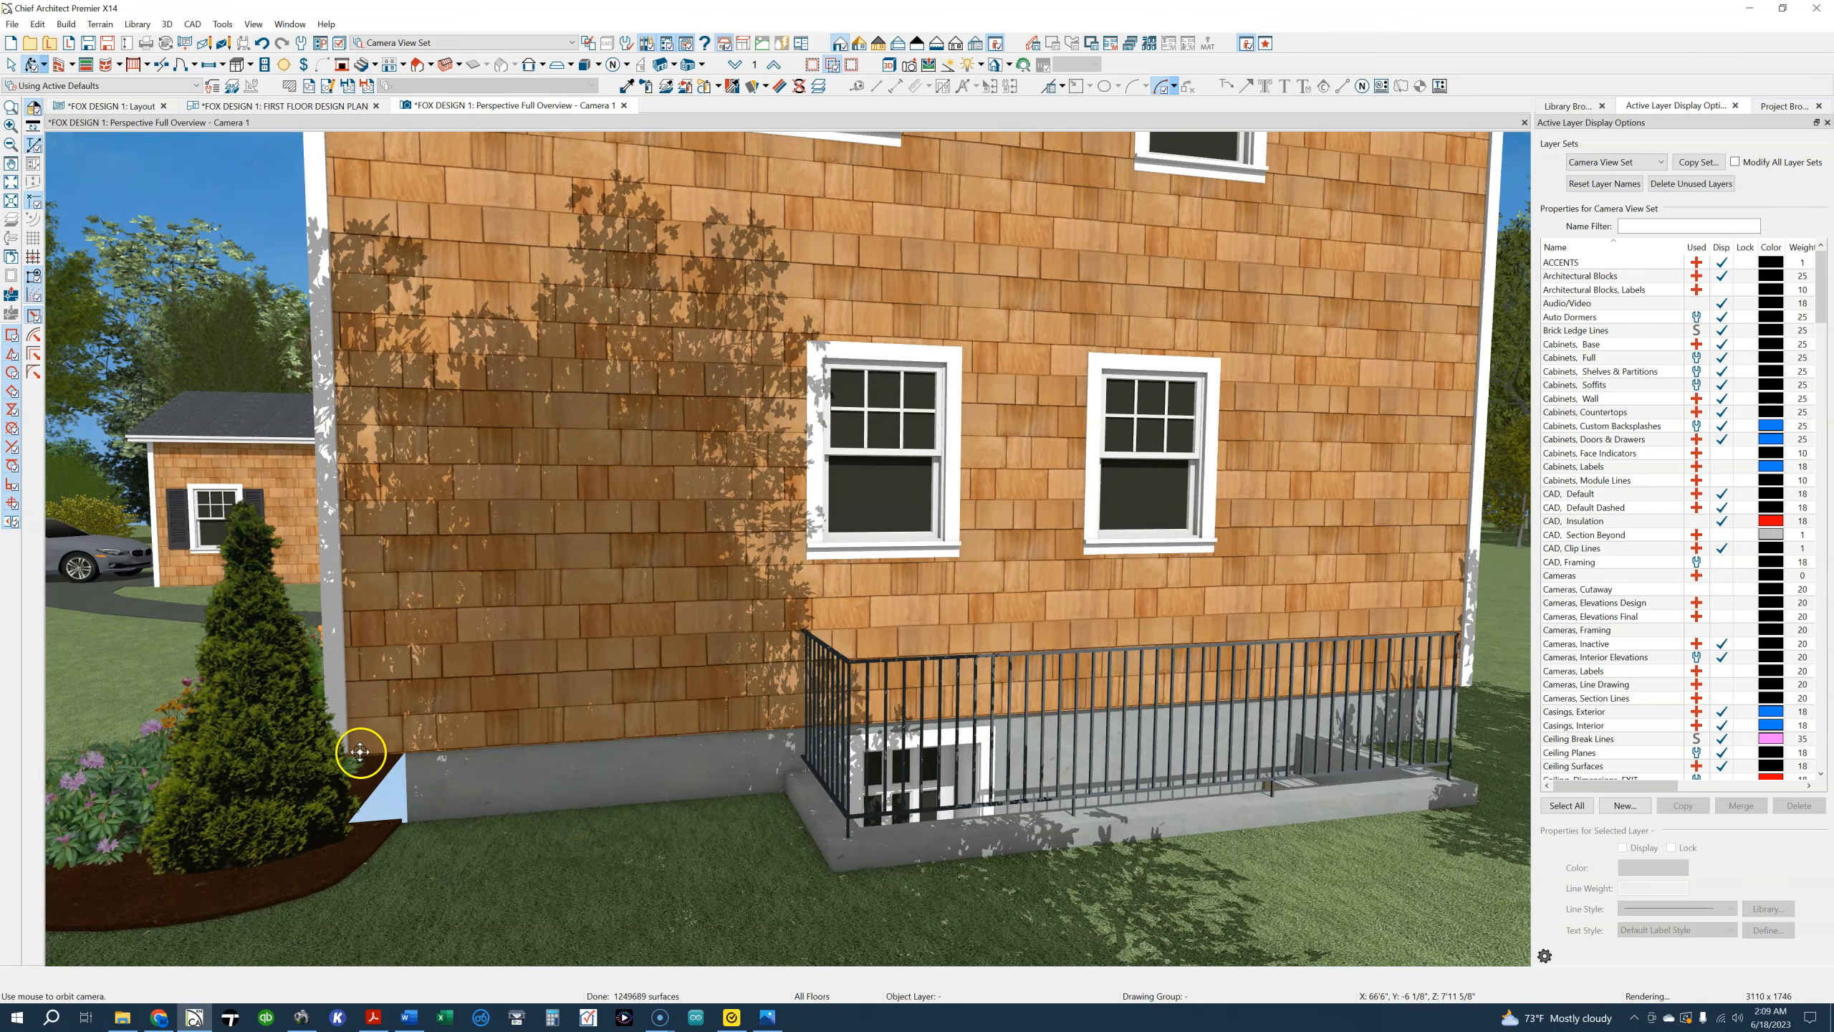
scroll(381, 750, down, 3)
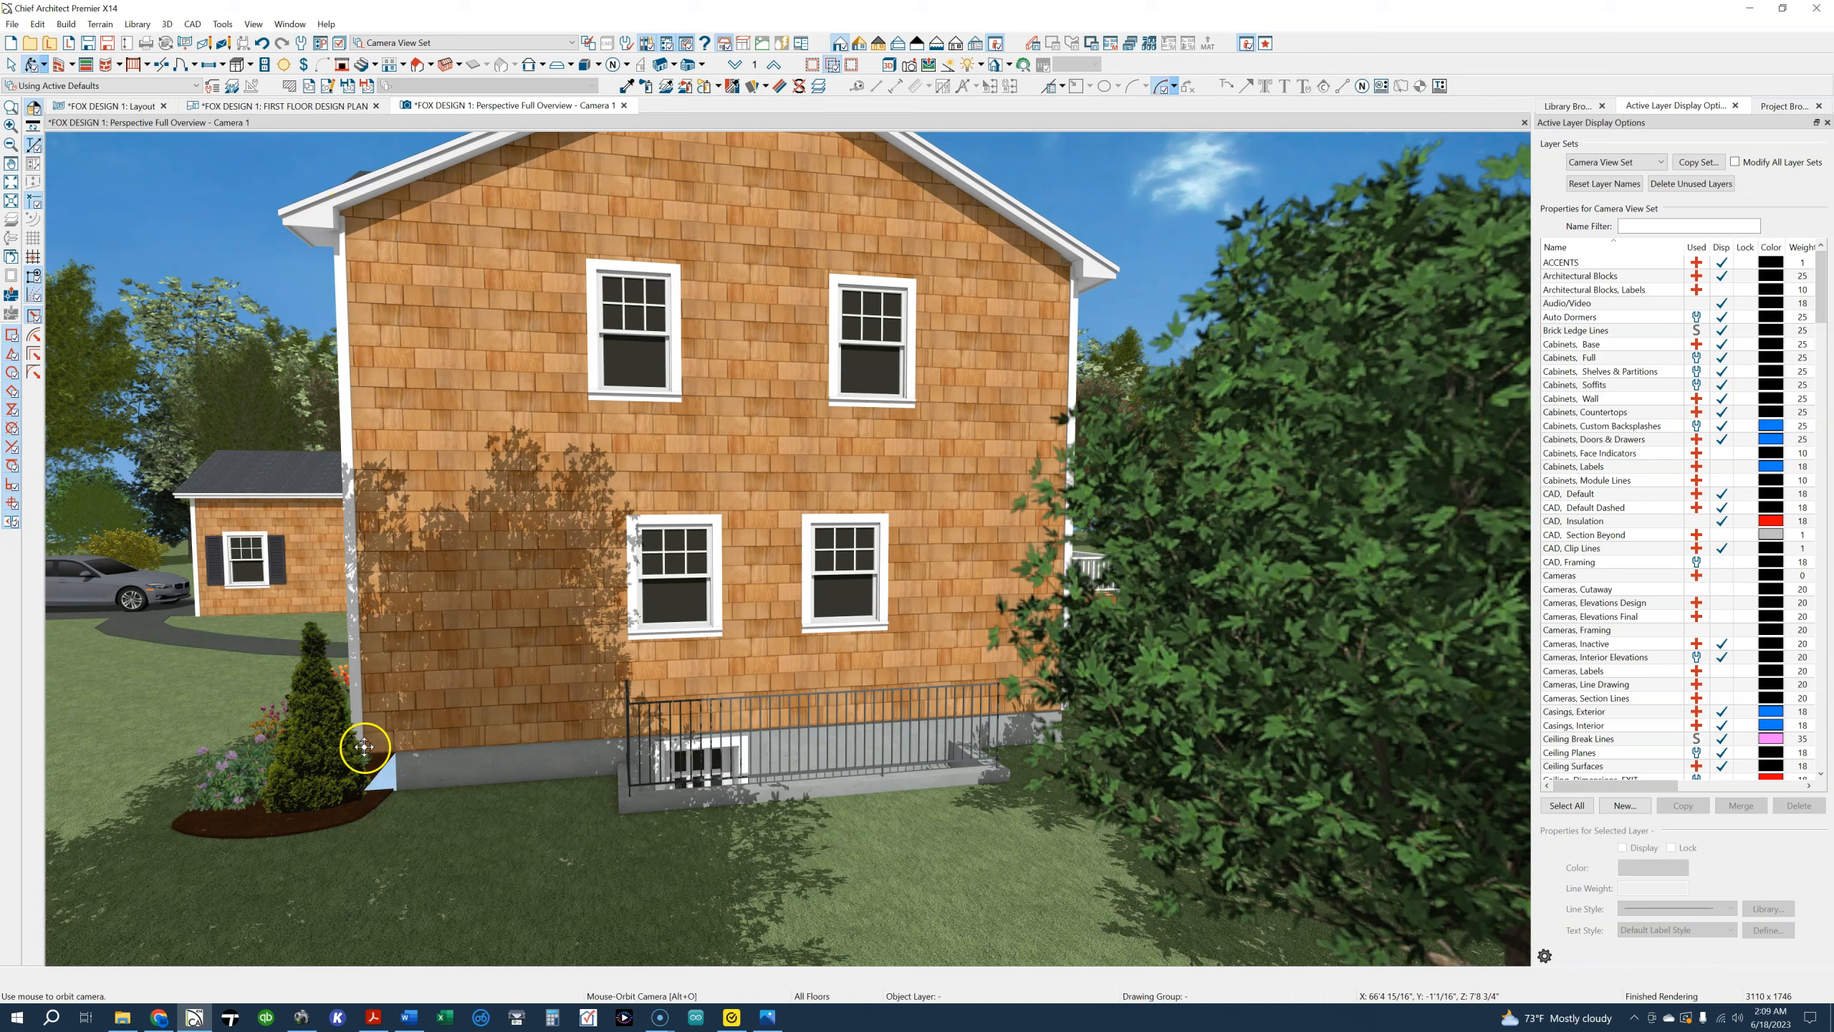
drag(417, 760, 514, 704)
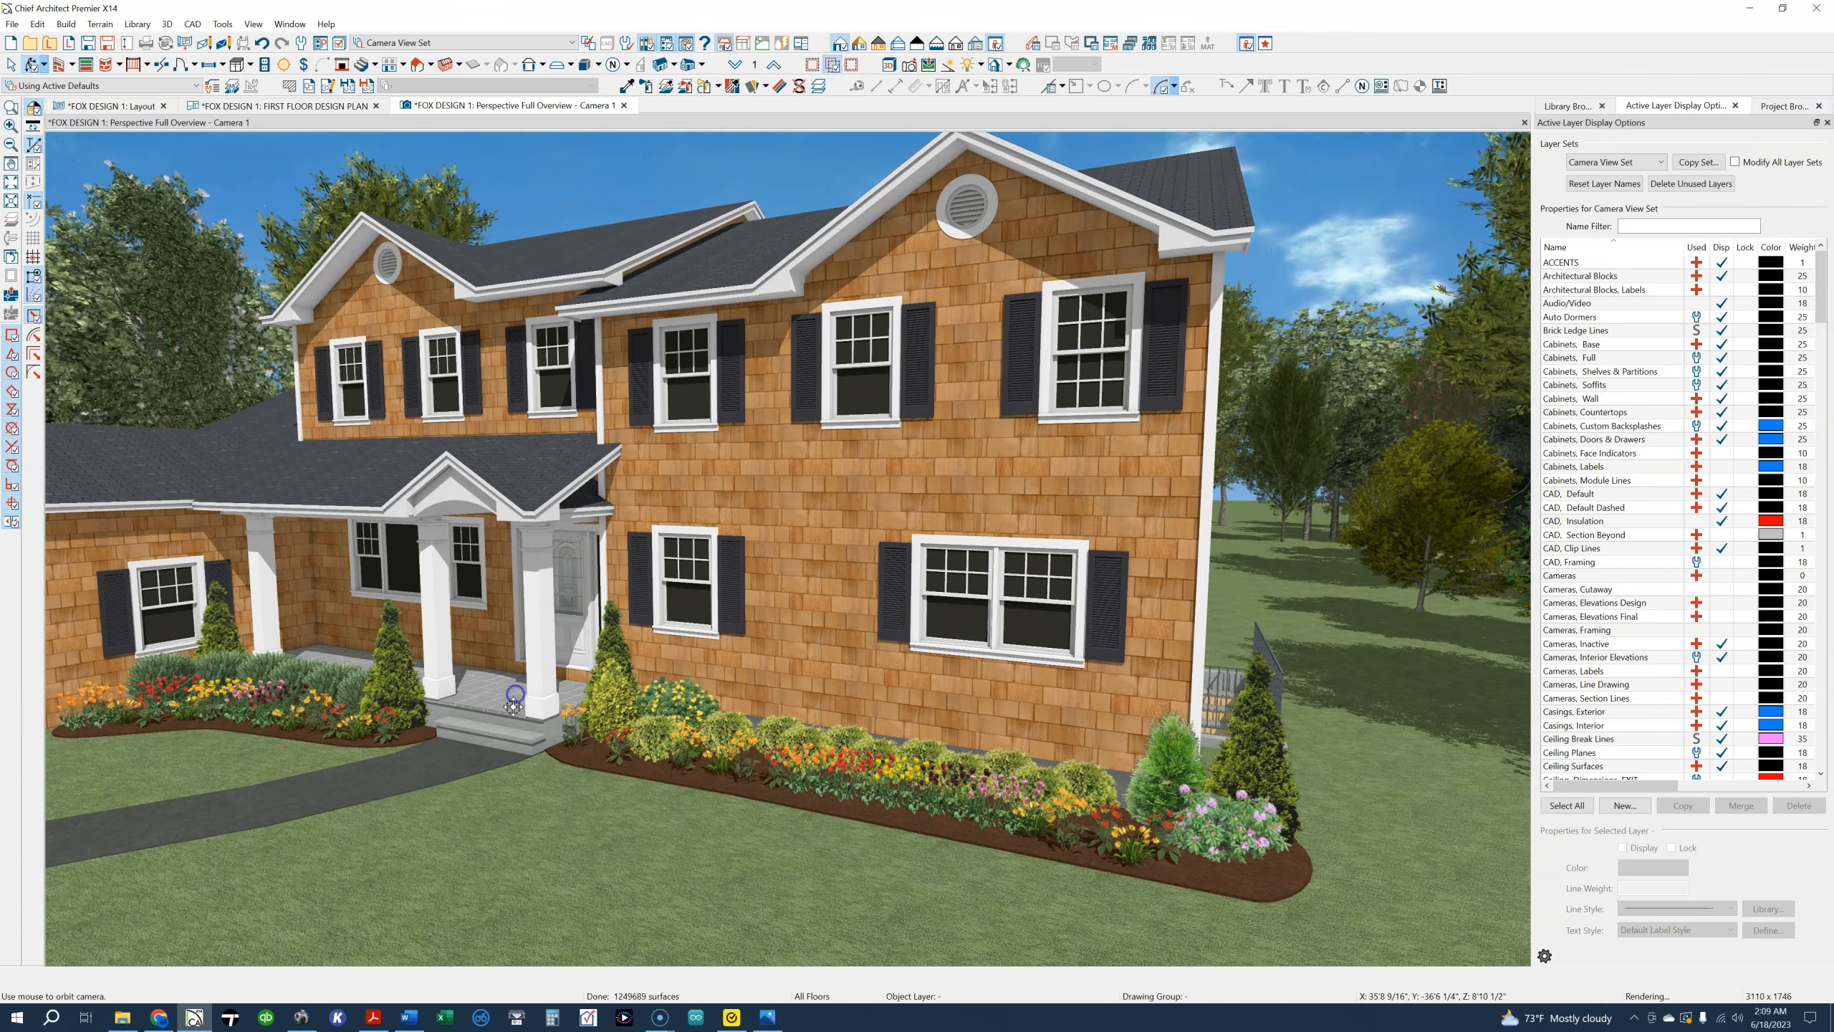
drag(661, 284, 782, 771)
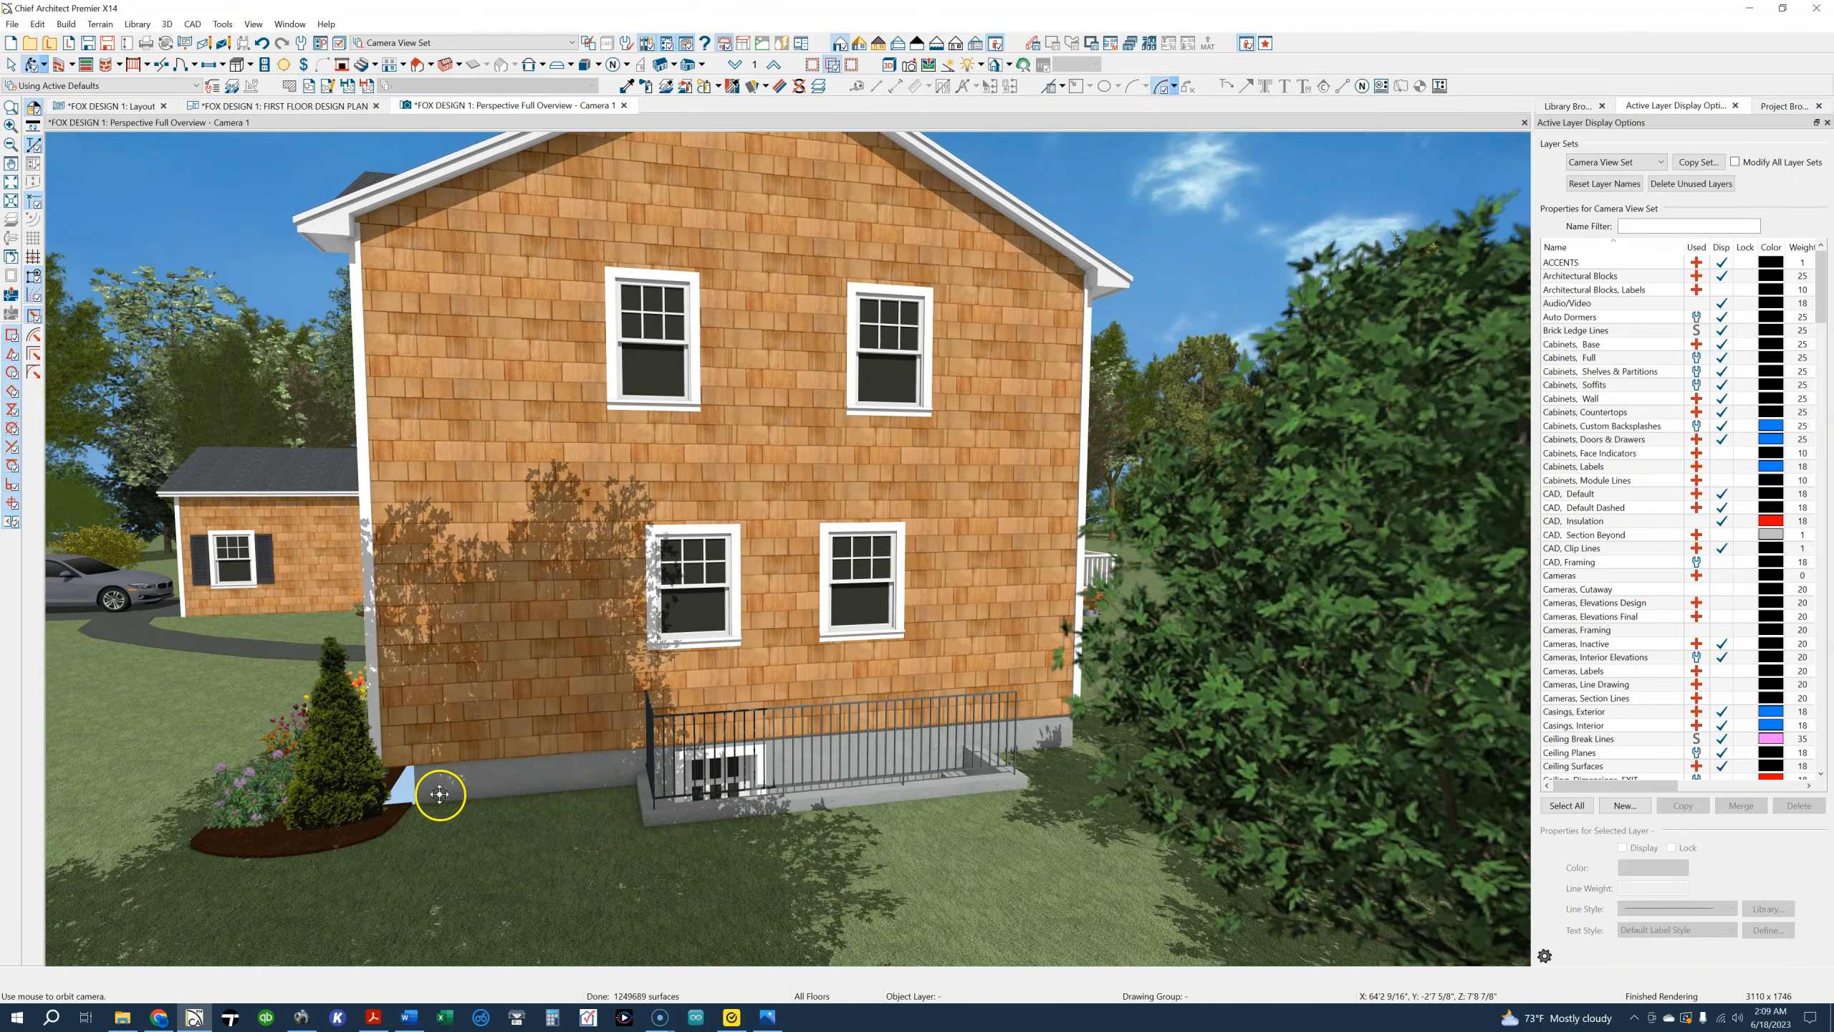
drag(419, 751, 528, 730)
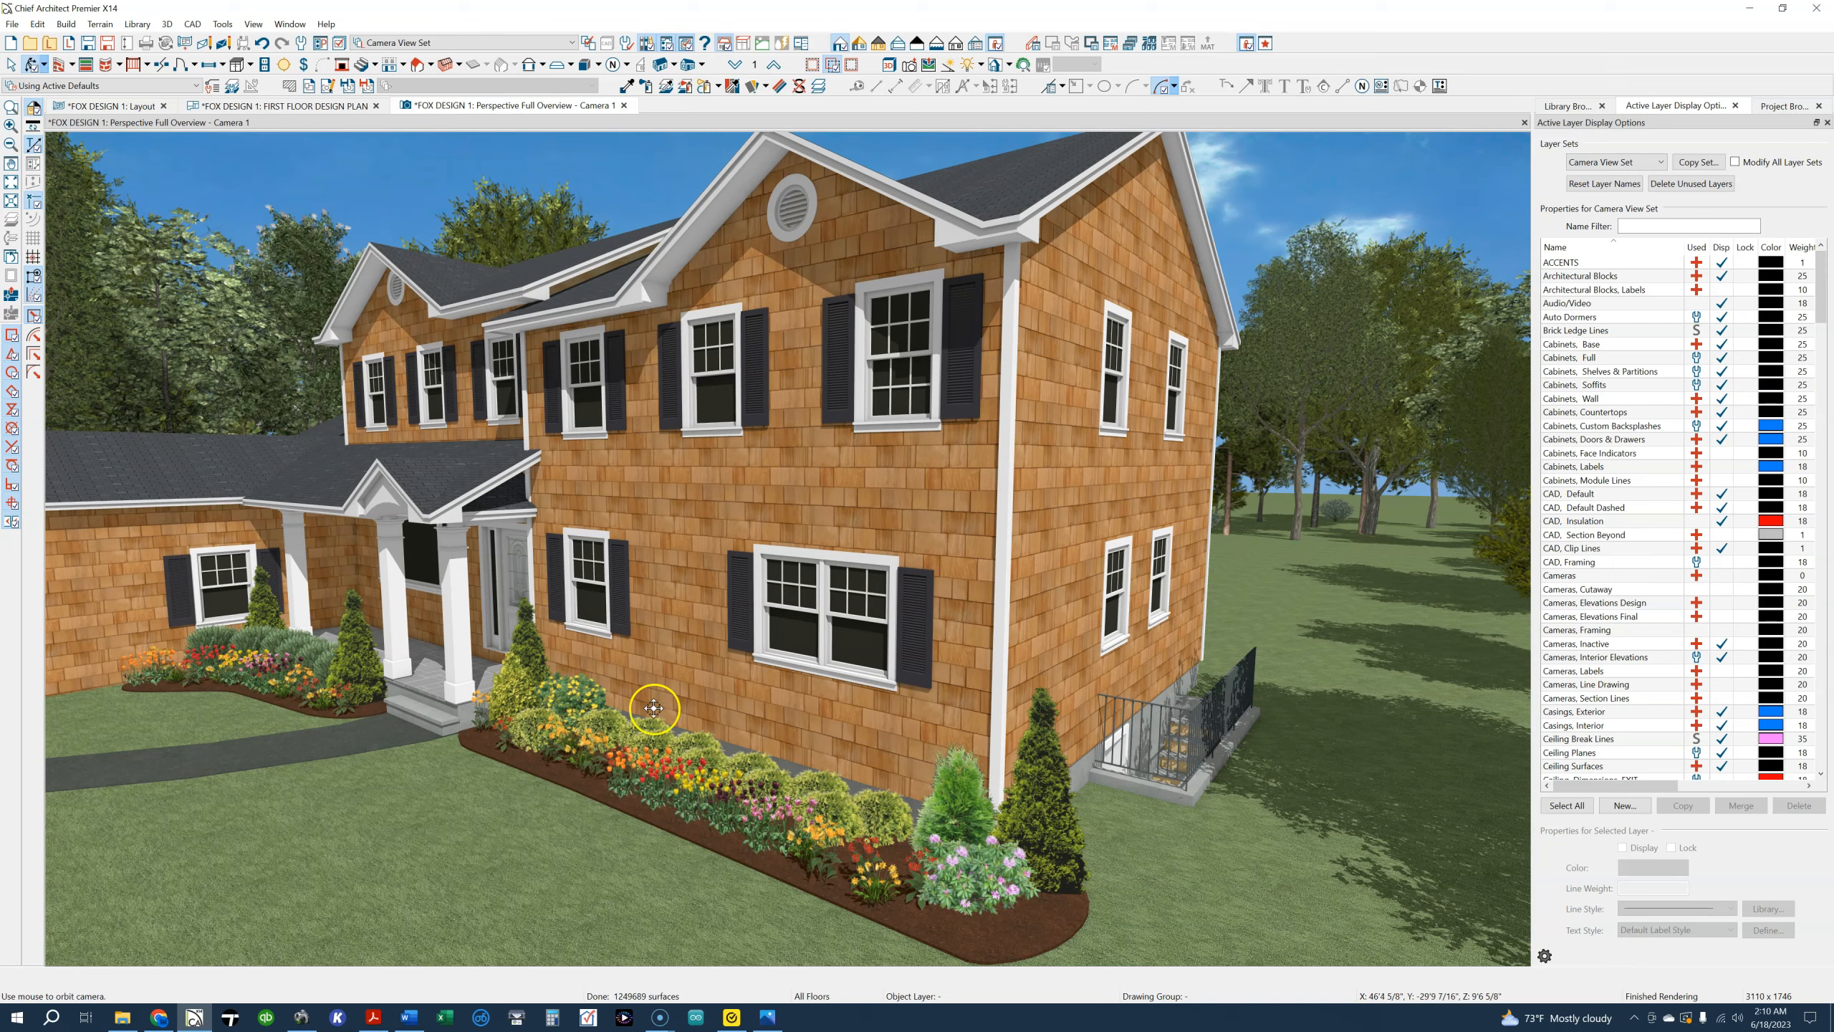
drag(606, 357, 618, 391)
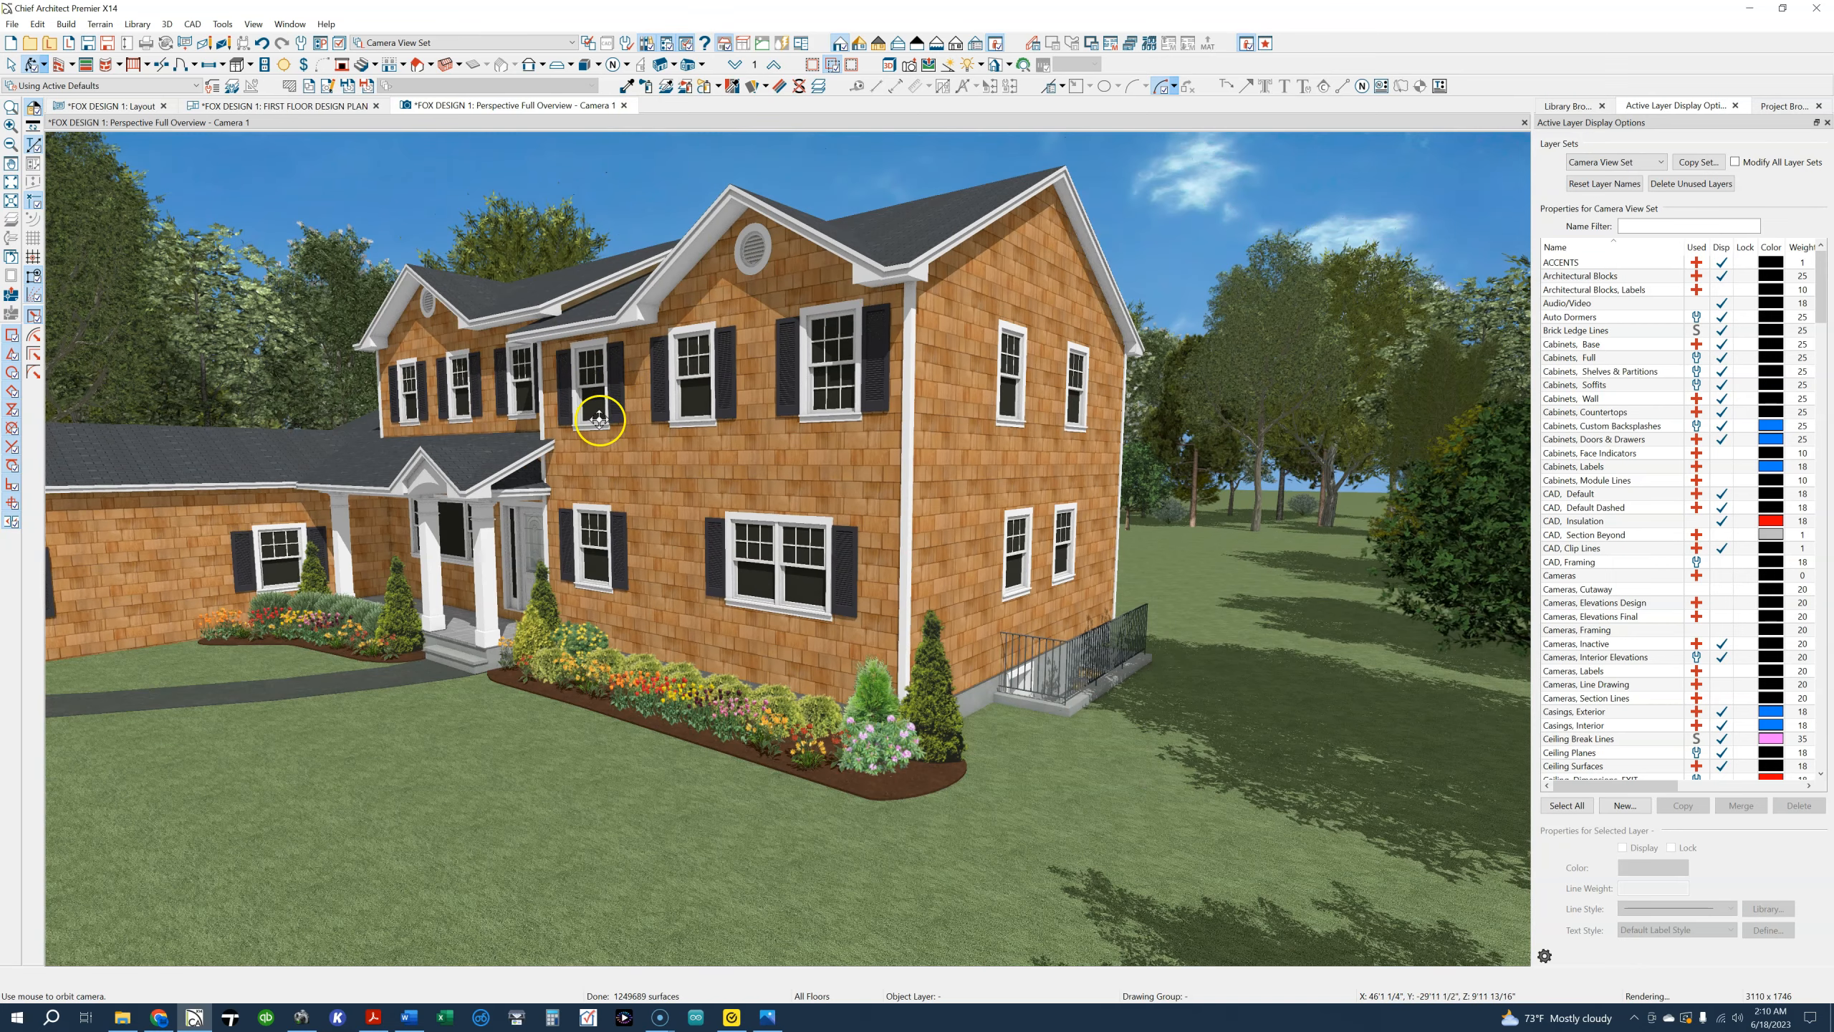
Return to the first floor design plan and examine the stairs and closets beside bedroom 2, including the level below
click(341, 108)
scroll(881, 632, down, 3)
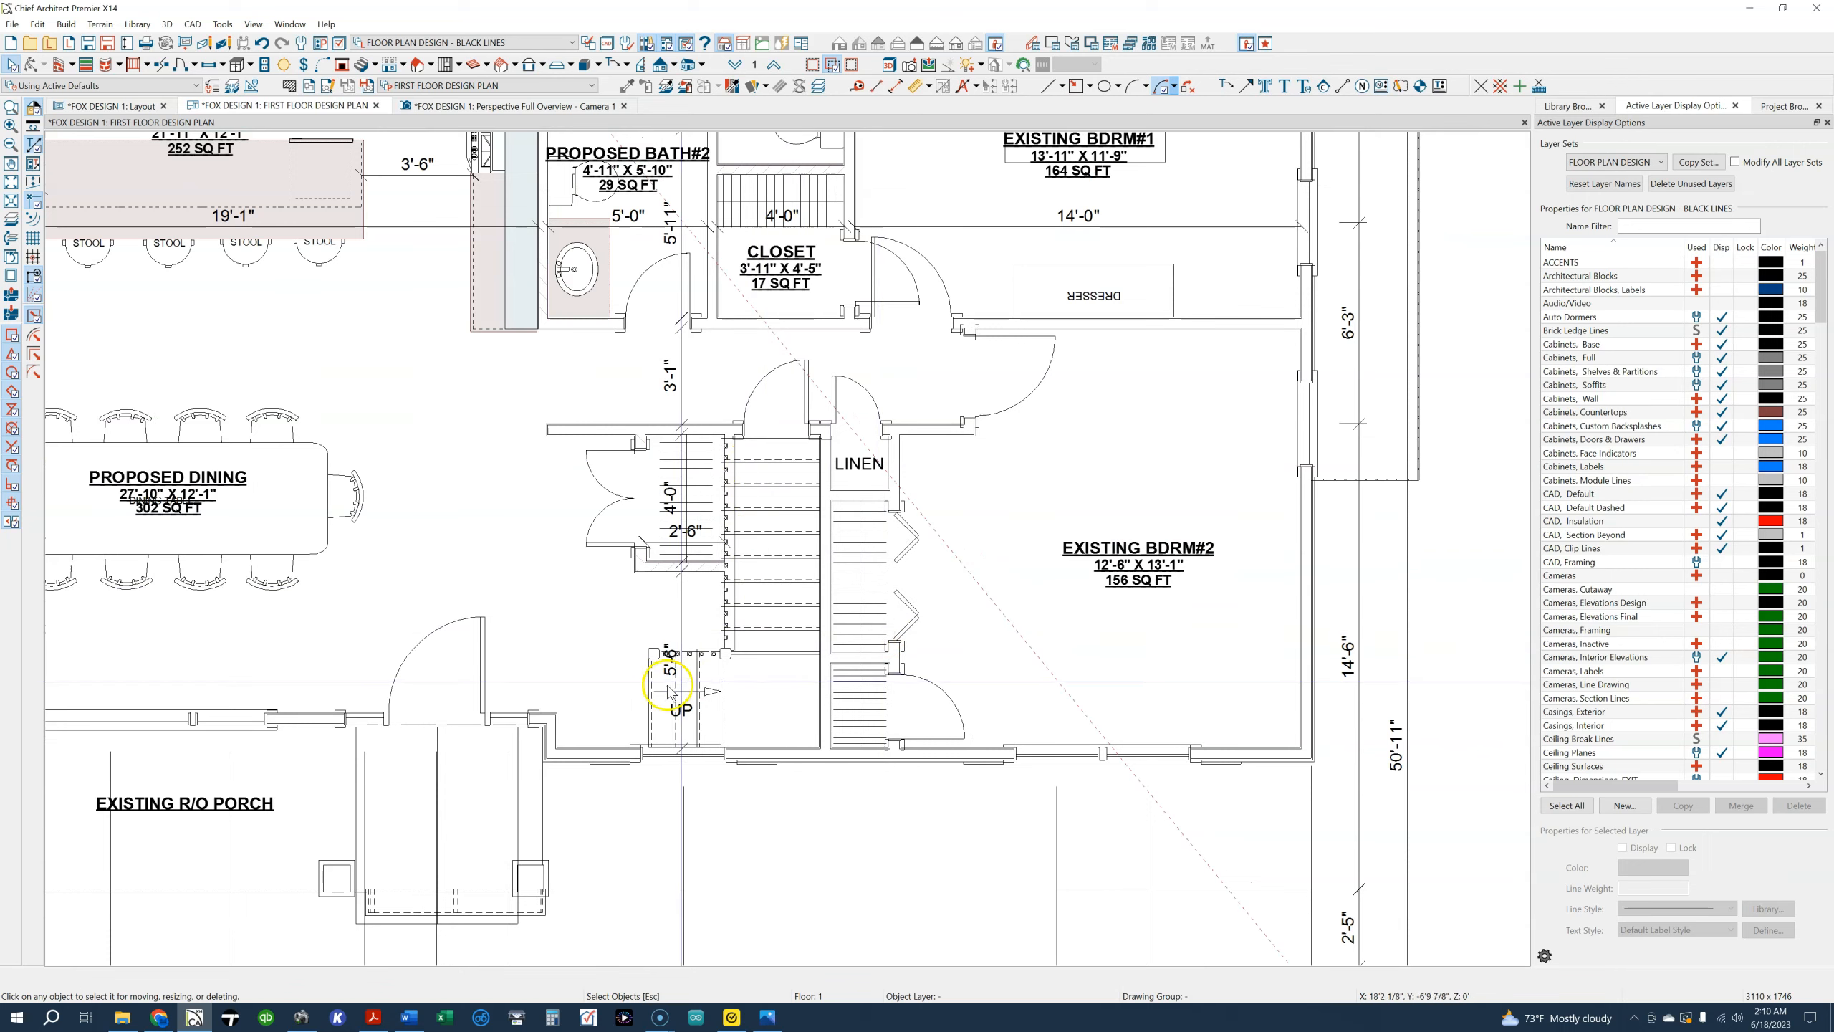
scroll(748, 598, up, 1)
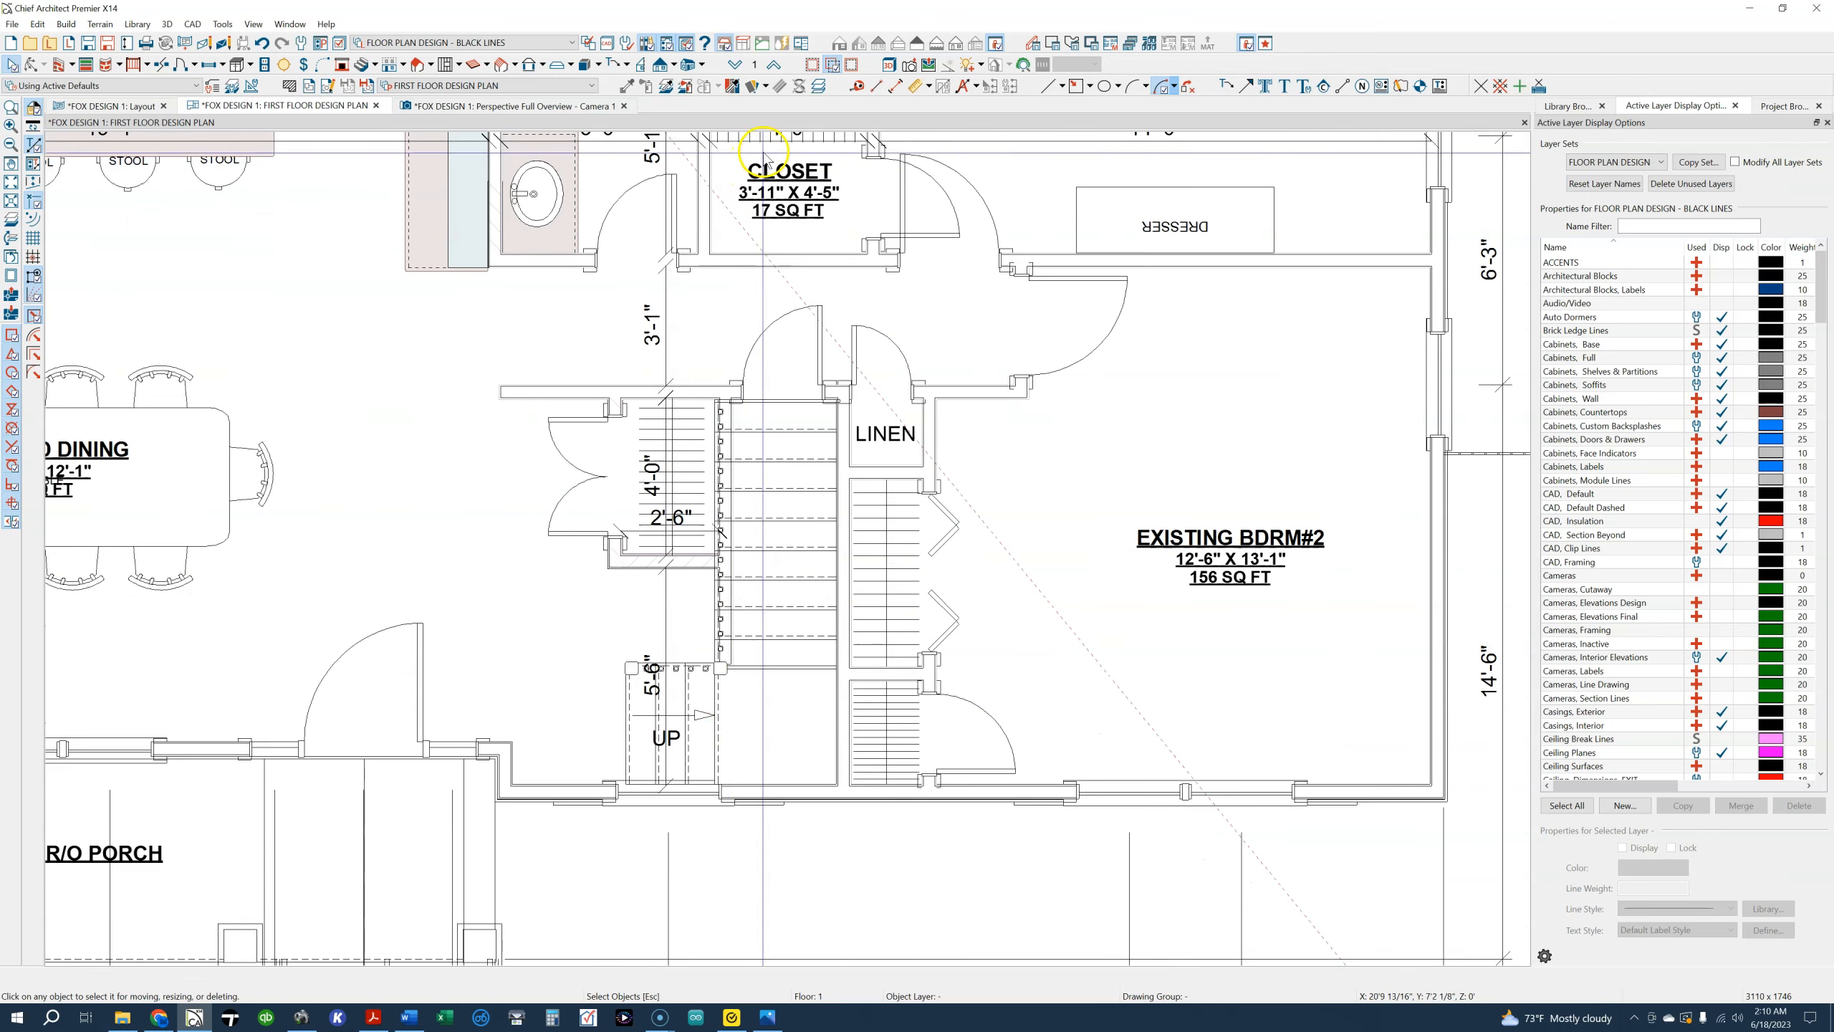
click(734, 67)
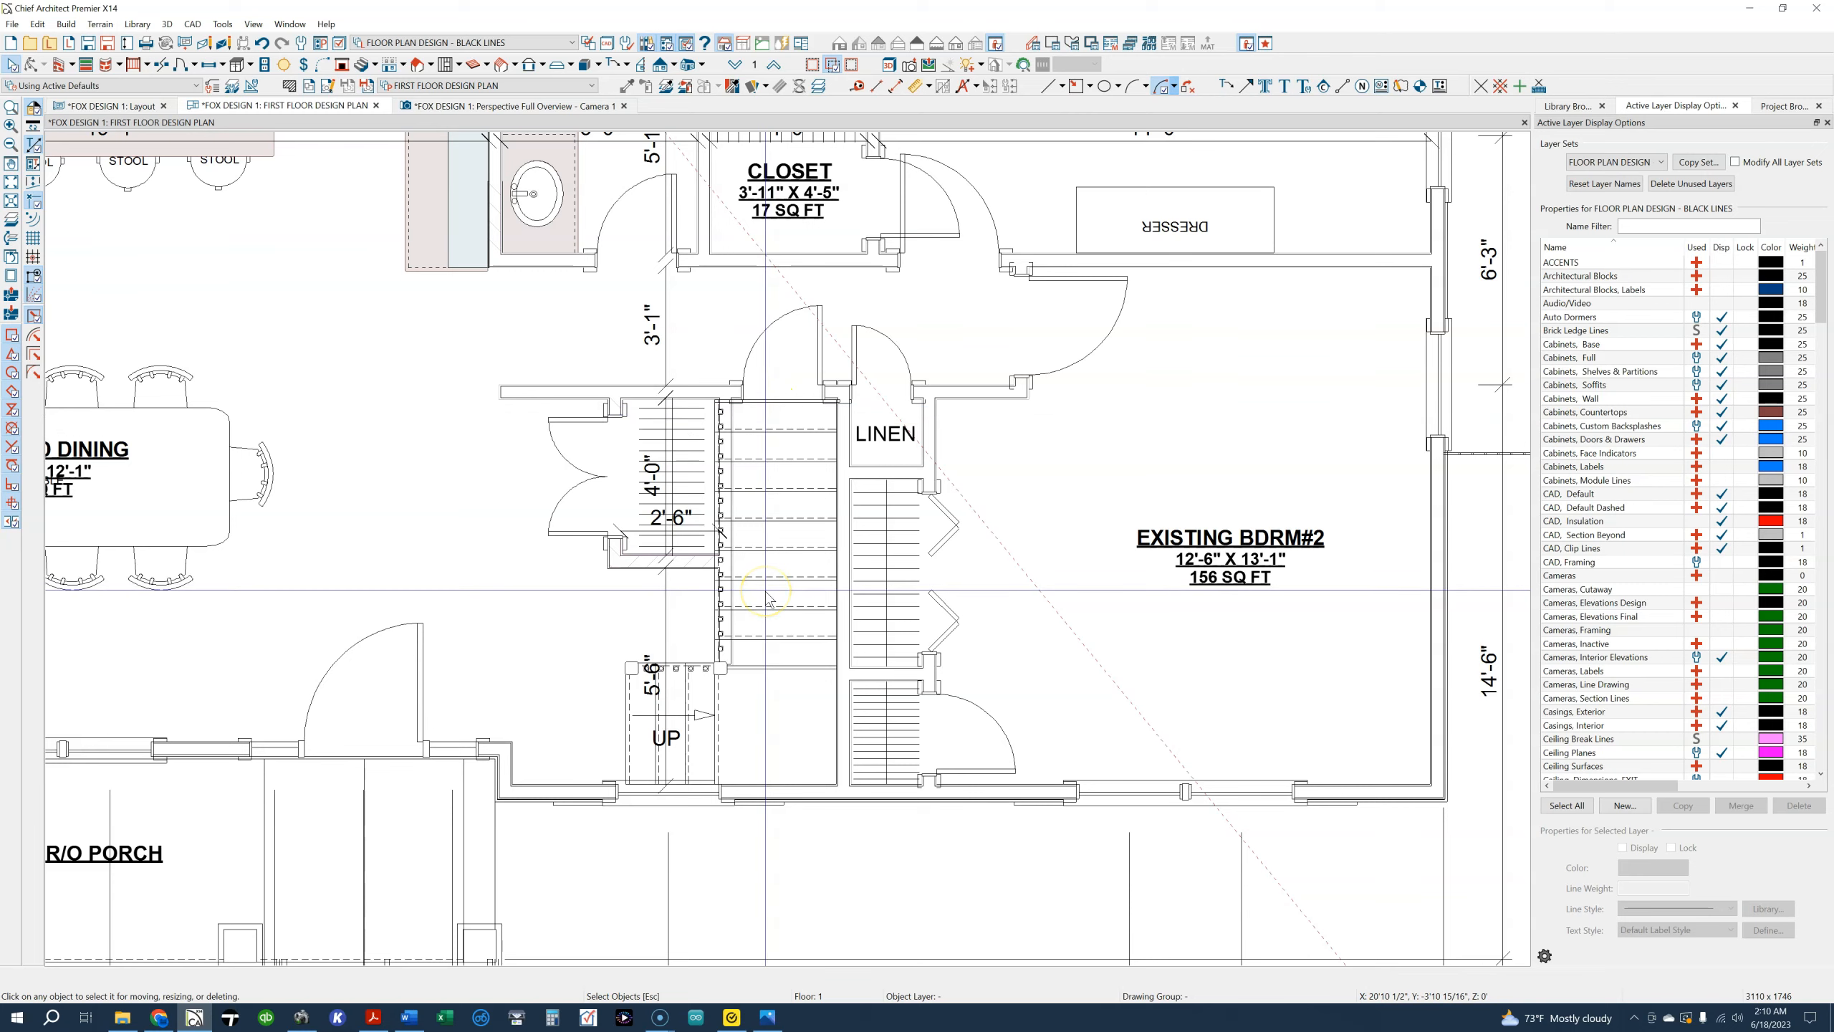
middle_drag(585, 606, 881, 659)
scroll(883, 672, down, 1)
scroll(887, 695, down, 1)
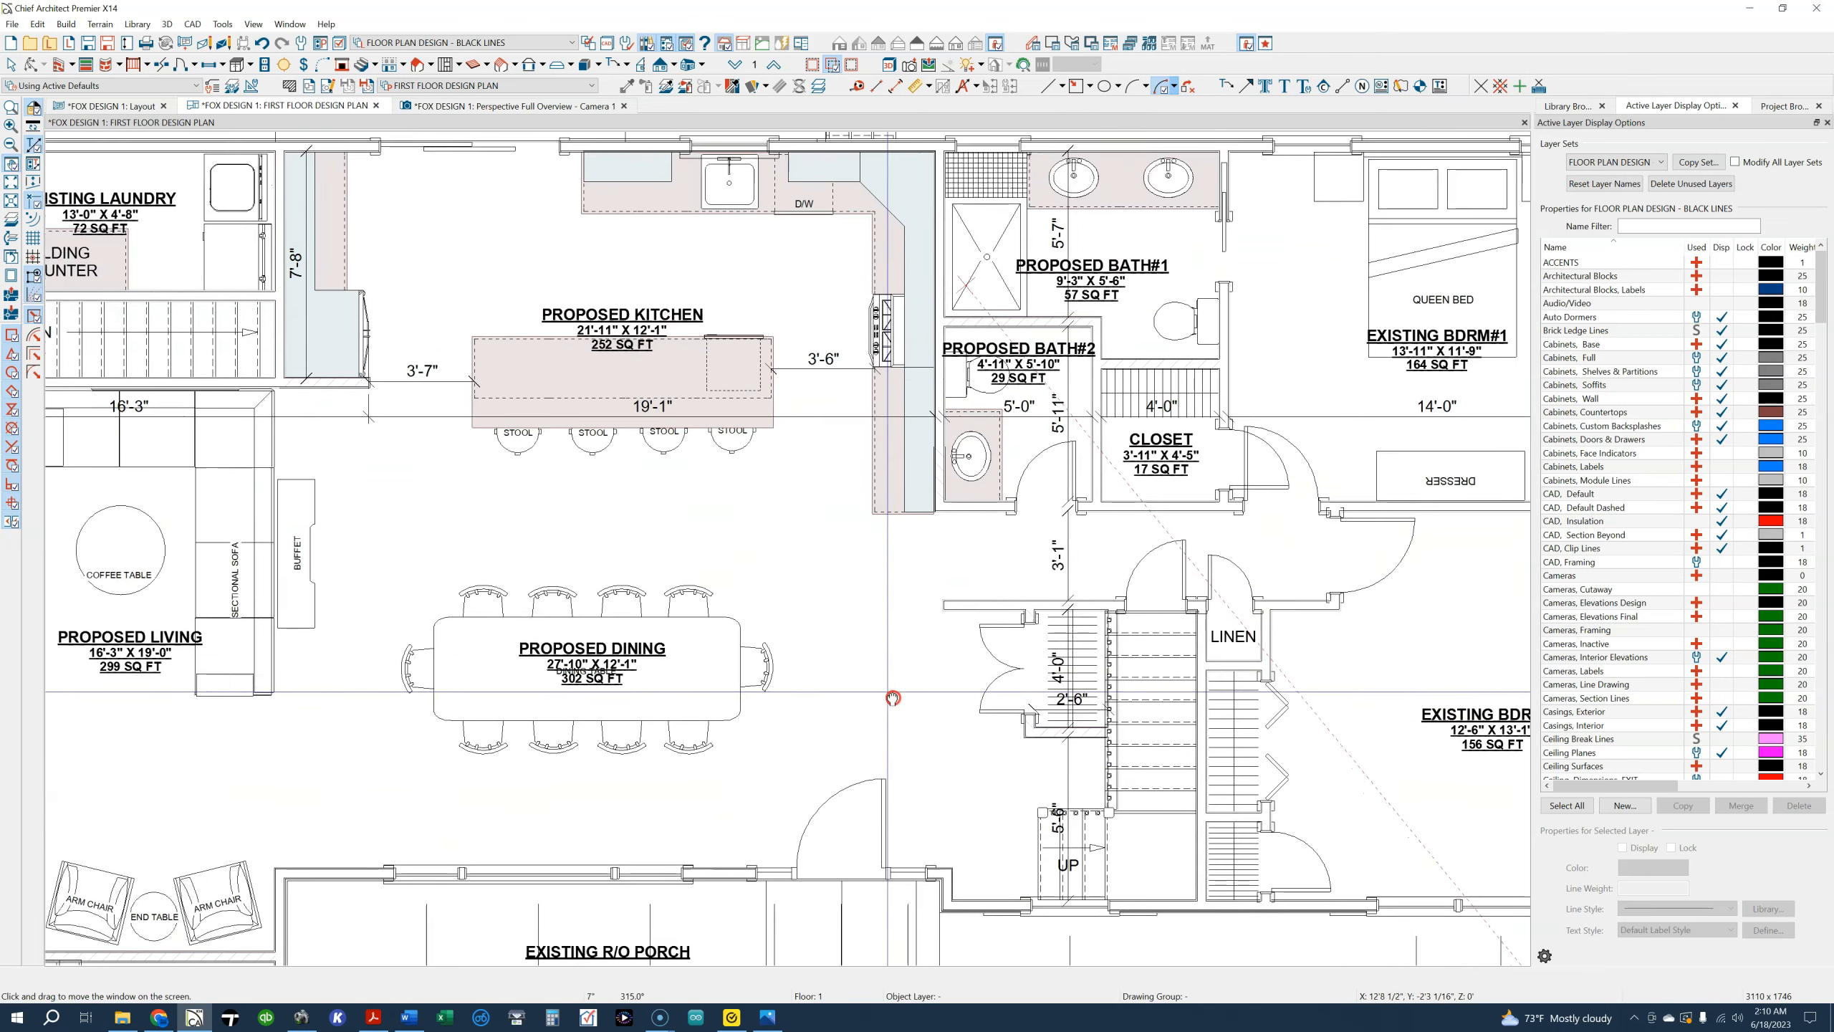
Examine the laundry, cellar stairs, living room and garage entry on the first floor plan
middle_drag(512, 536, 745, 599)
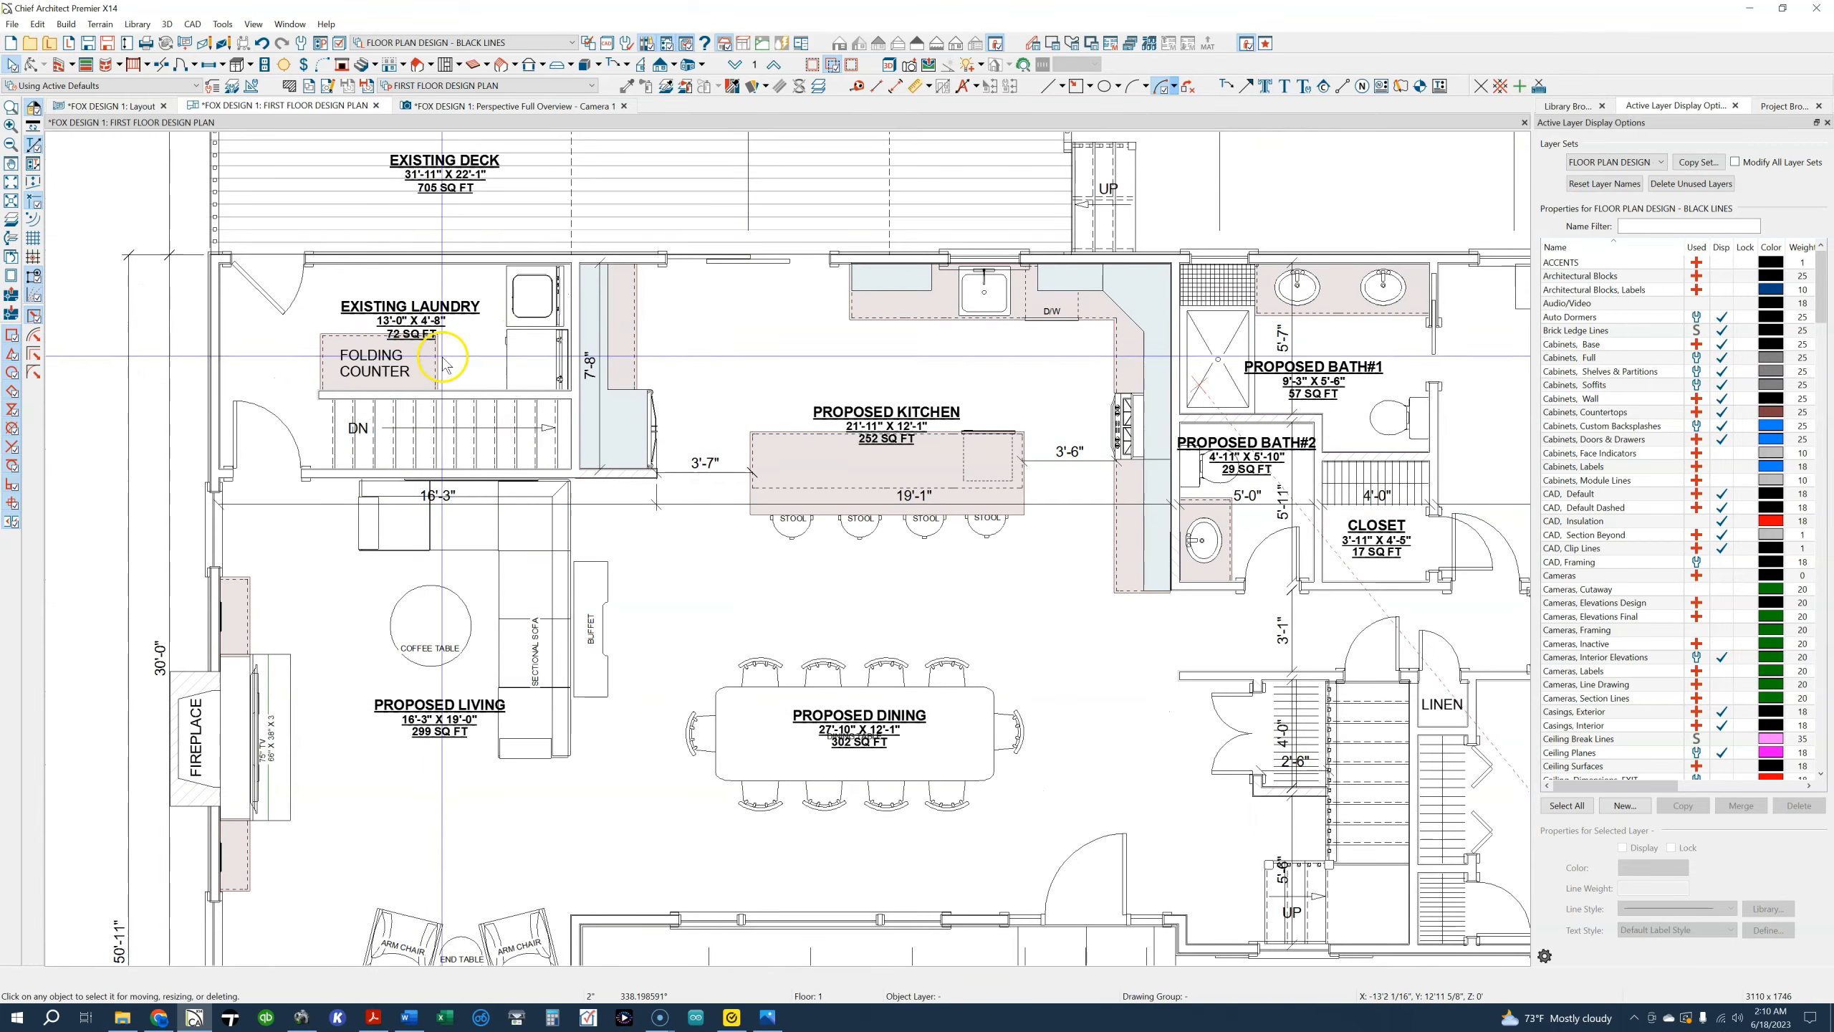
scroll(508, 304, up, 3)
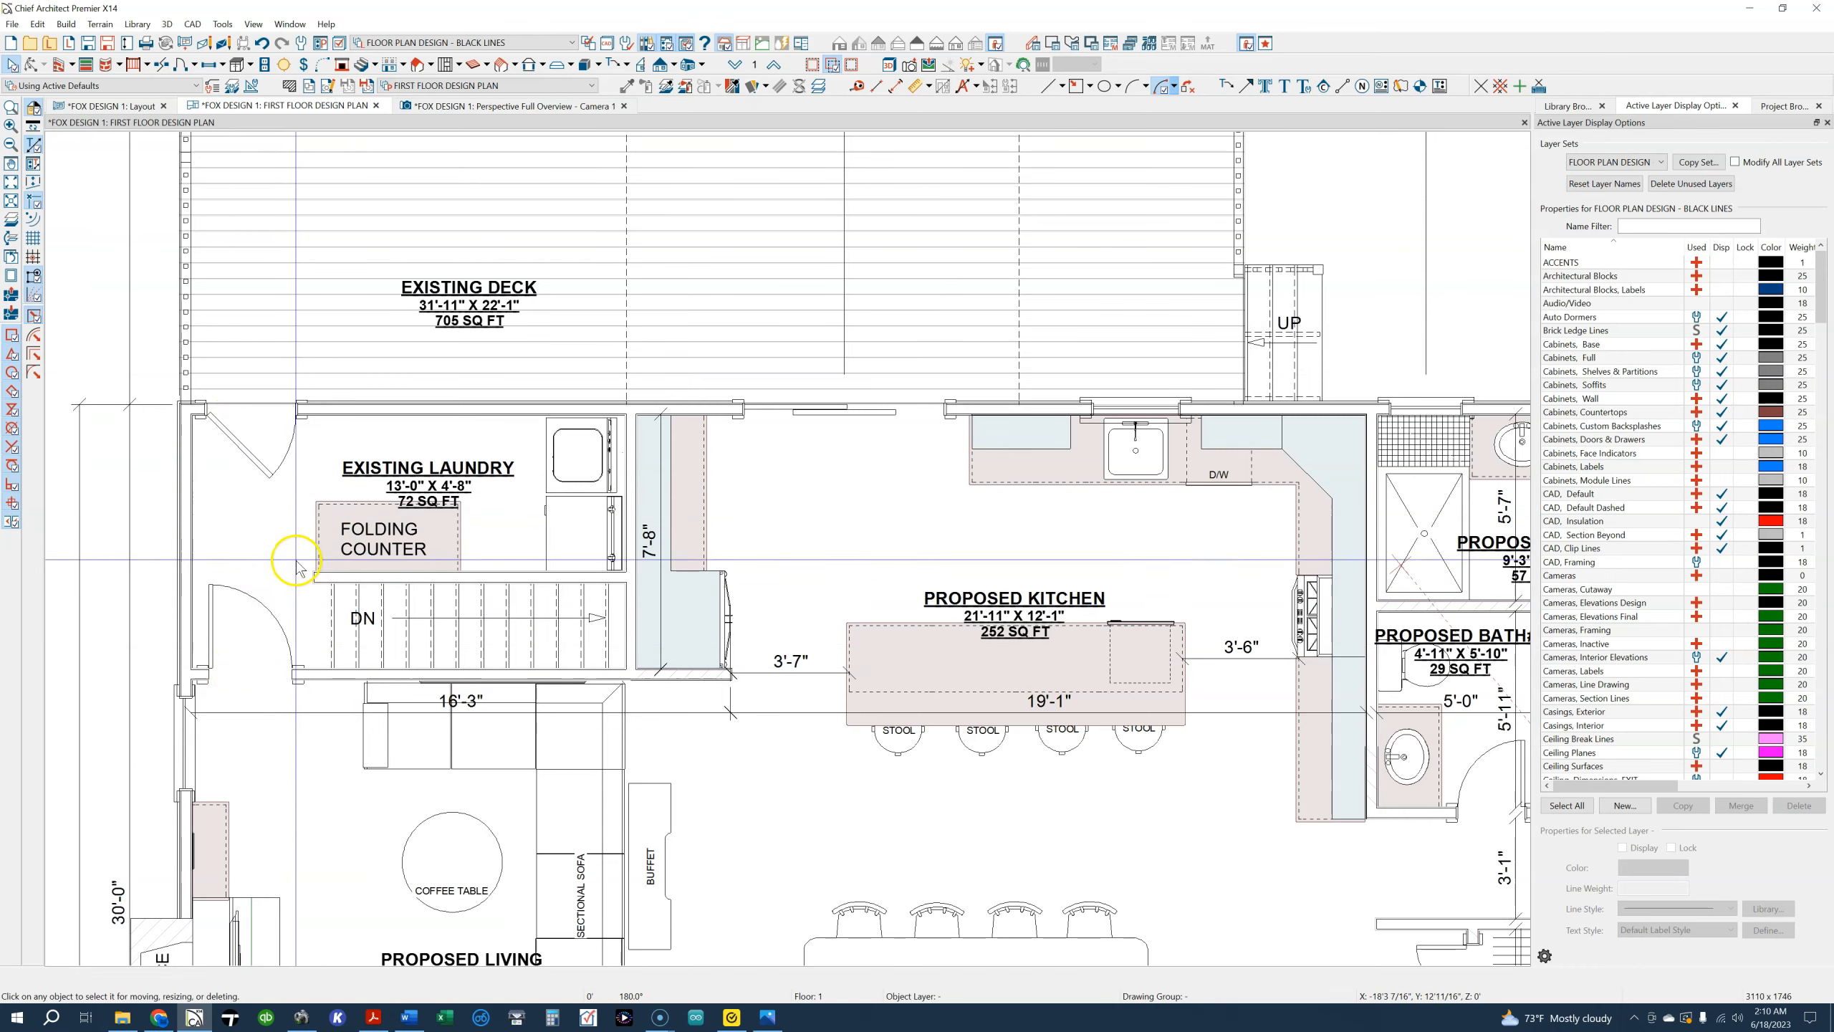
scroll(285, 578, down, 2)
middle_drag(282, 568, 319, 385)
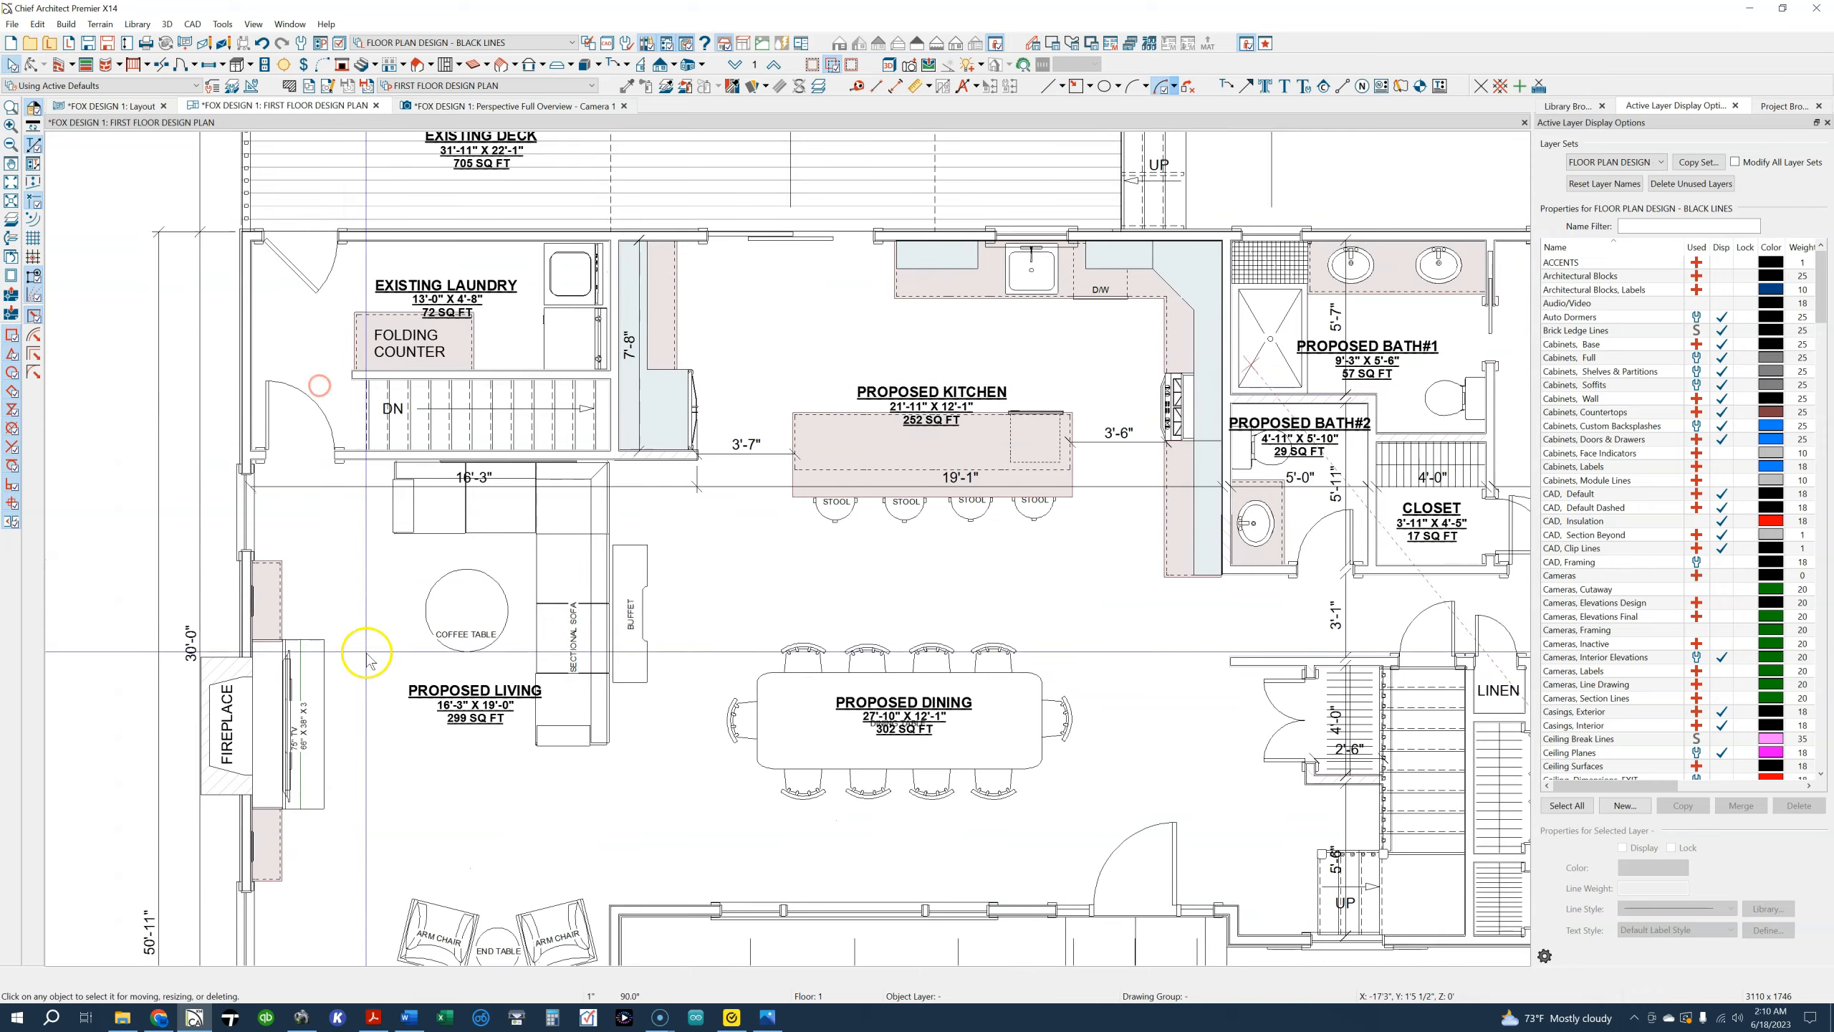
scroll(365, 655, down, 3)
middle_drag(388, 734, 371, 544)
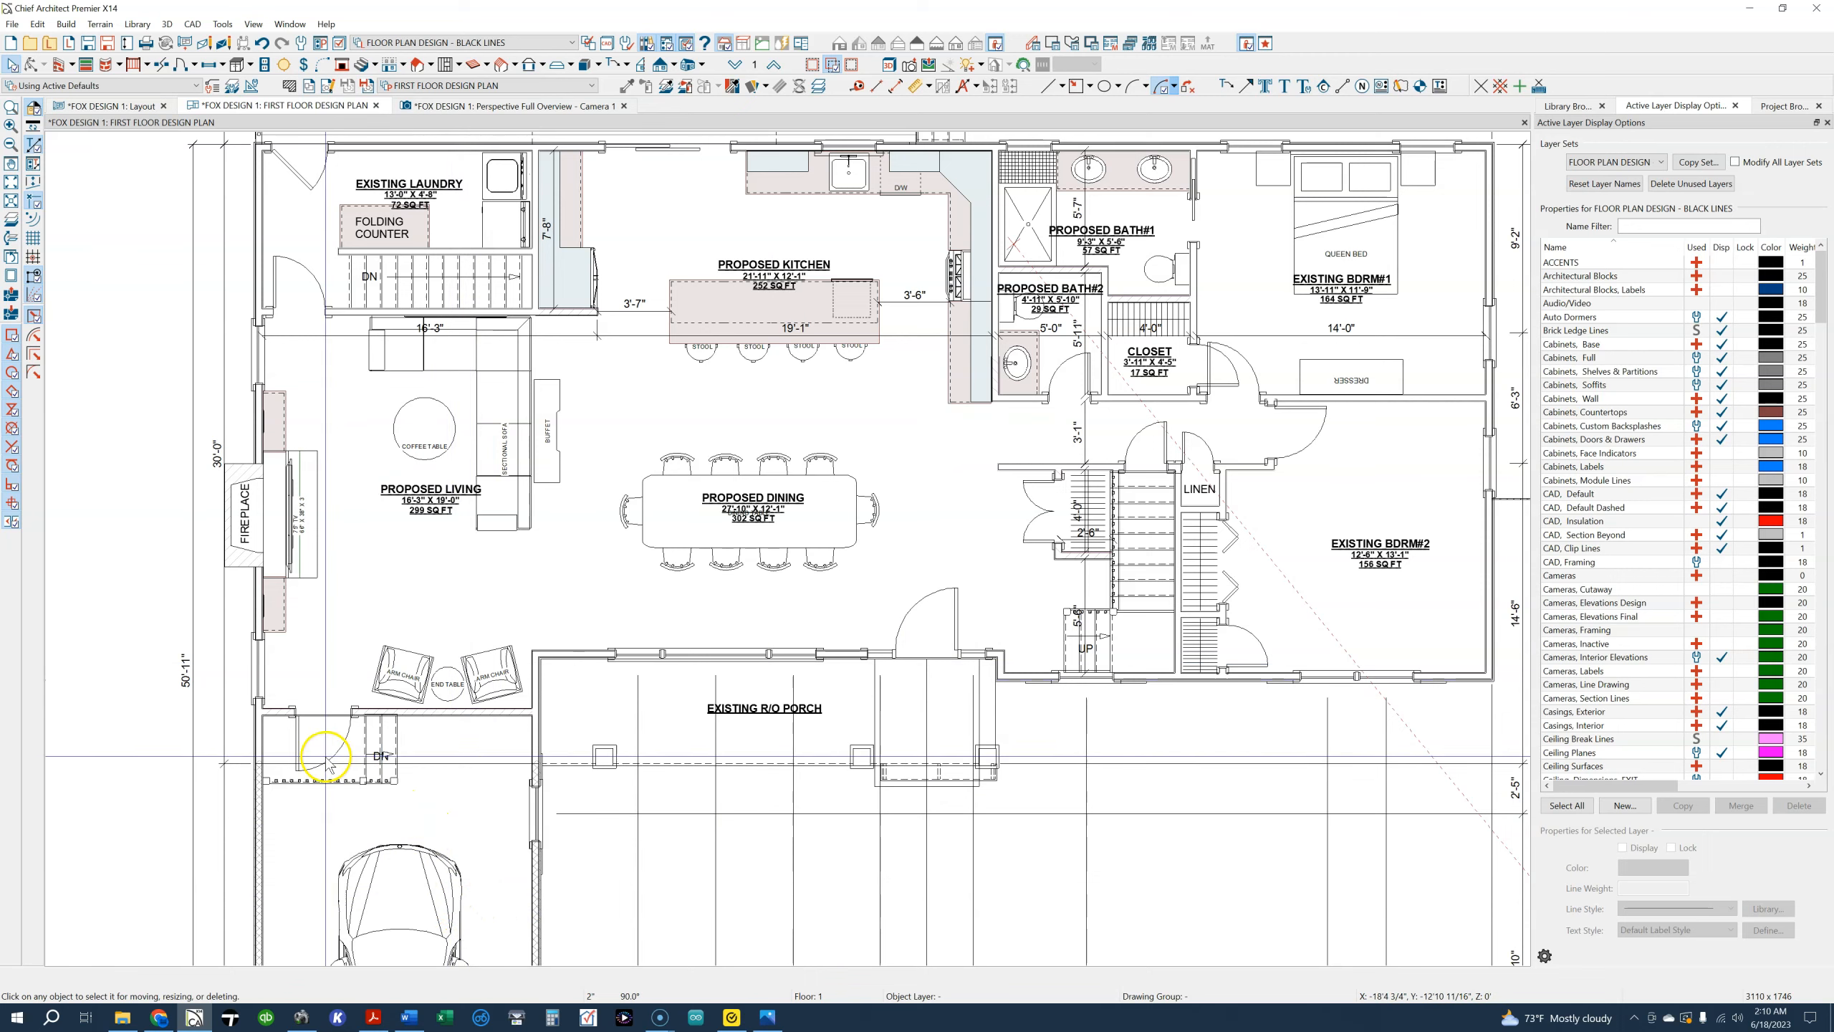
scroll(433, 750, up, 2)
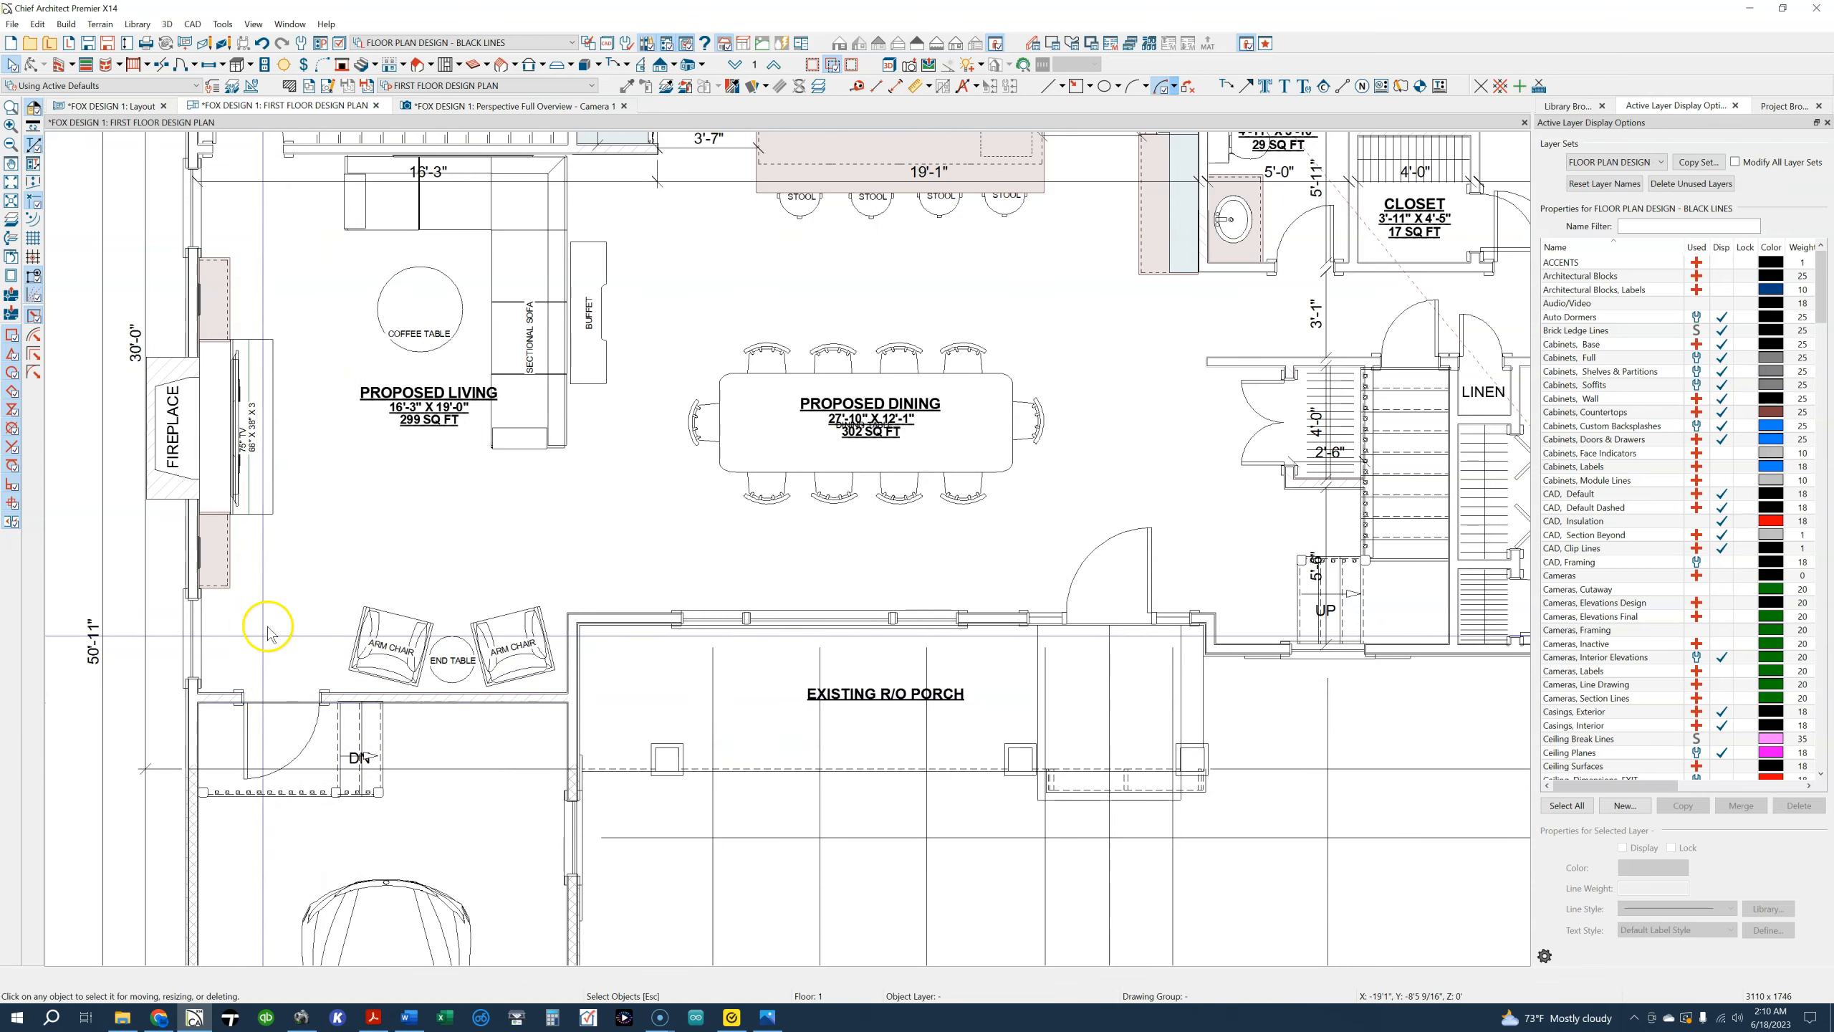
middle_drag(343, 520, 340, 626)
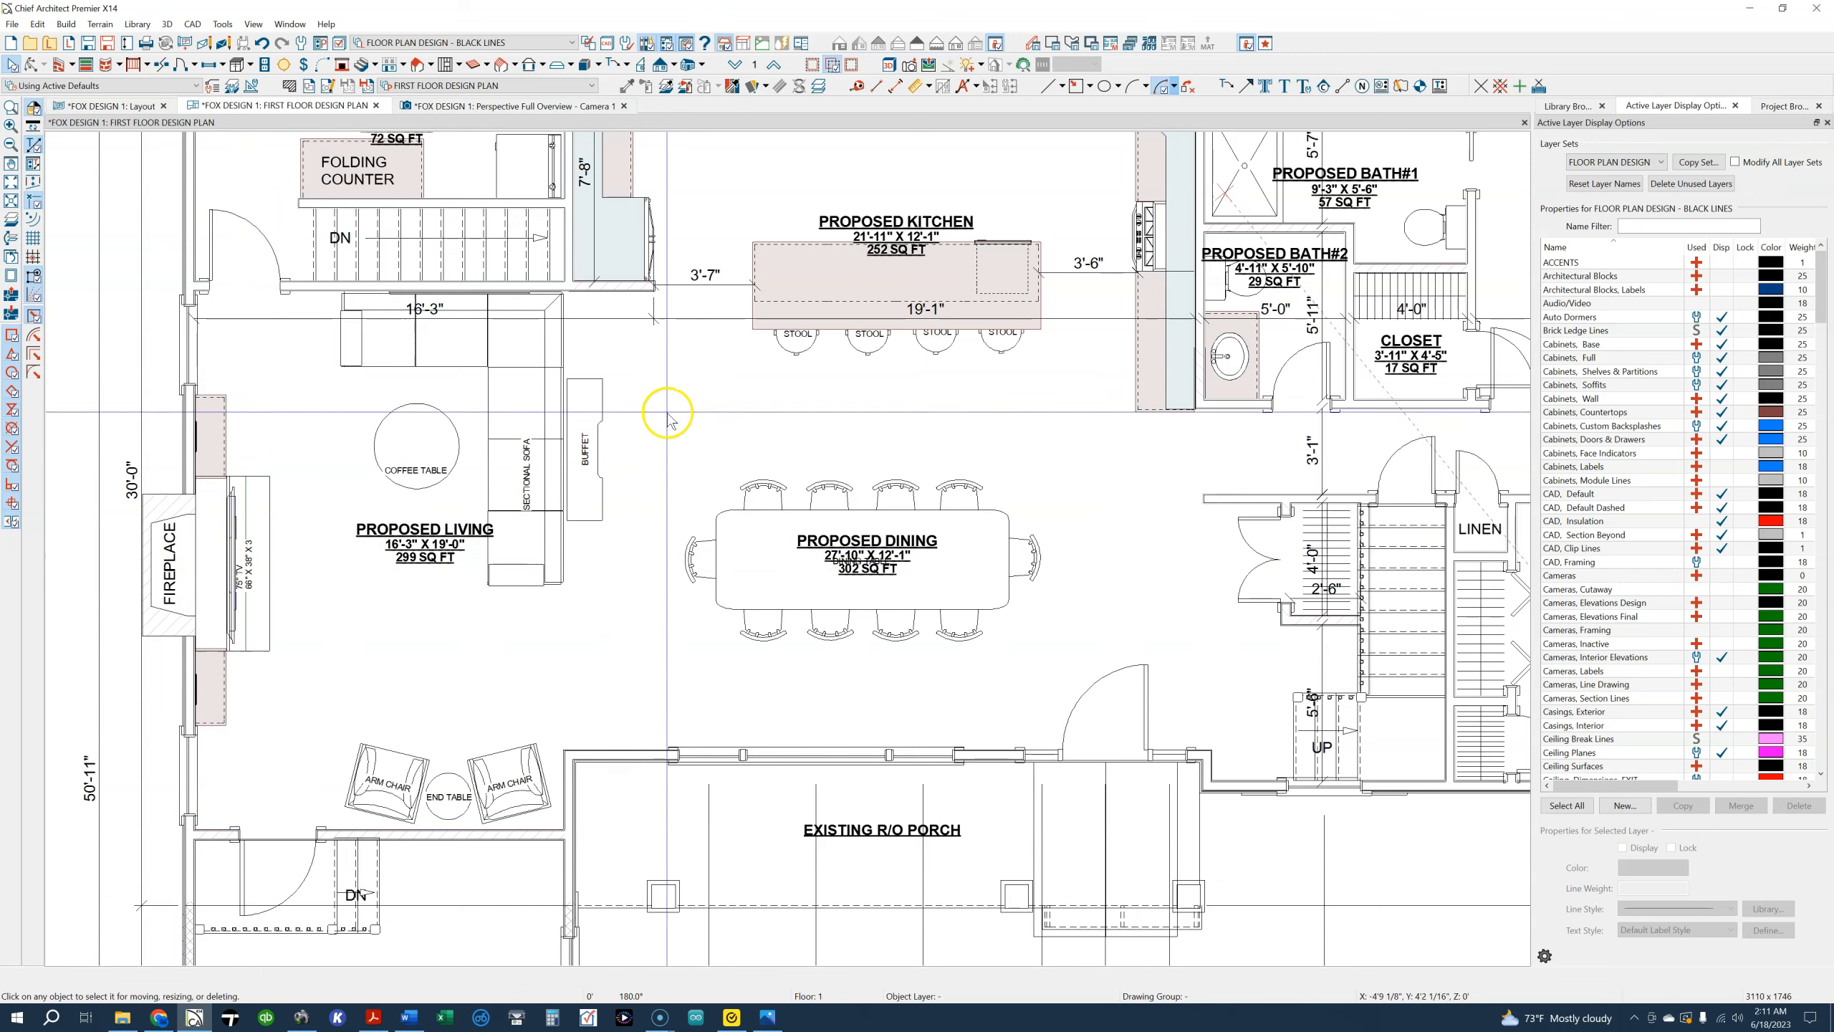
Switch to the perspective overview and move the camera inside to view the living room fireplace wall from the dining area
click(562, 107)
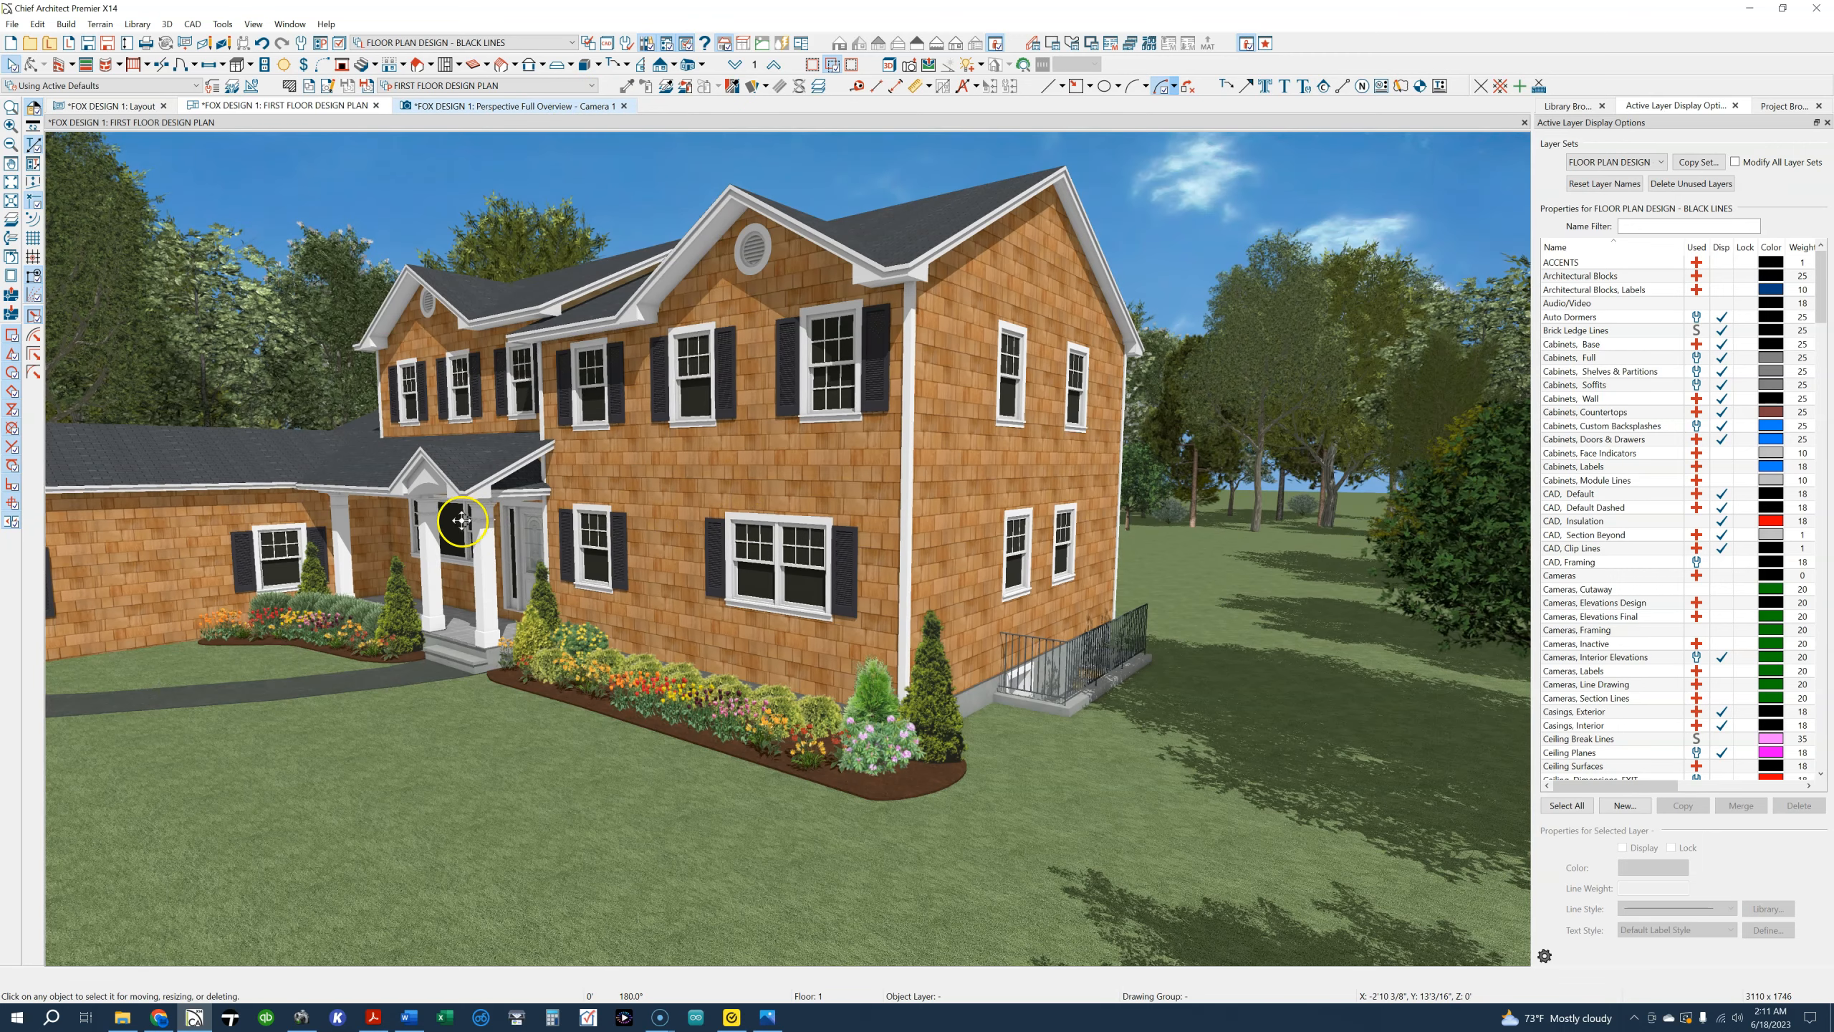
scroll(583, 544, up, 8)
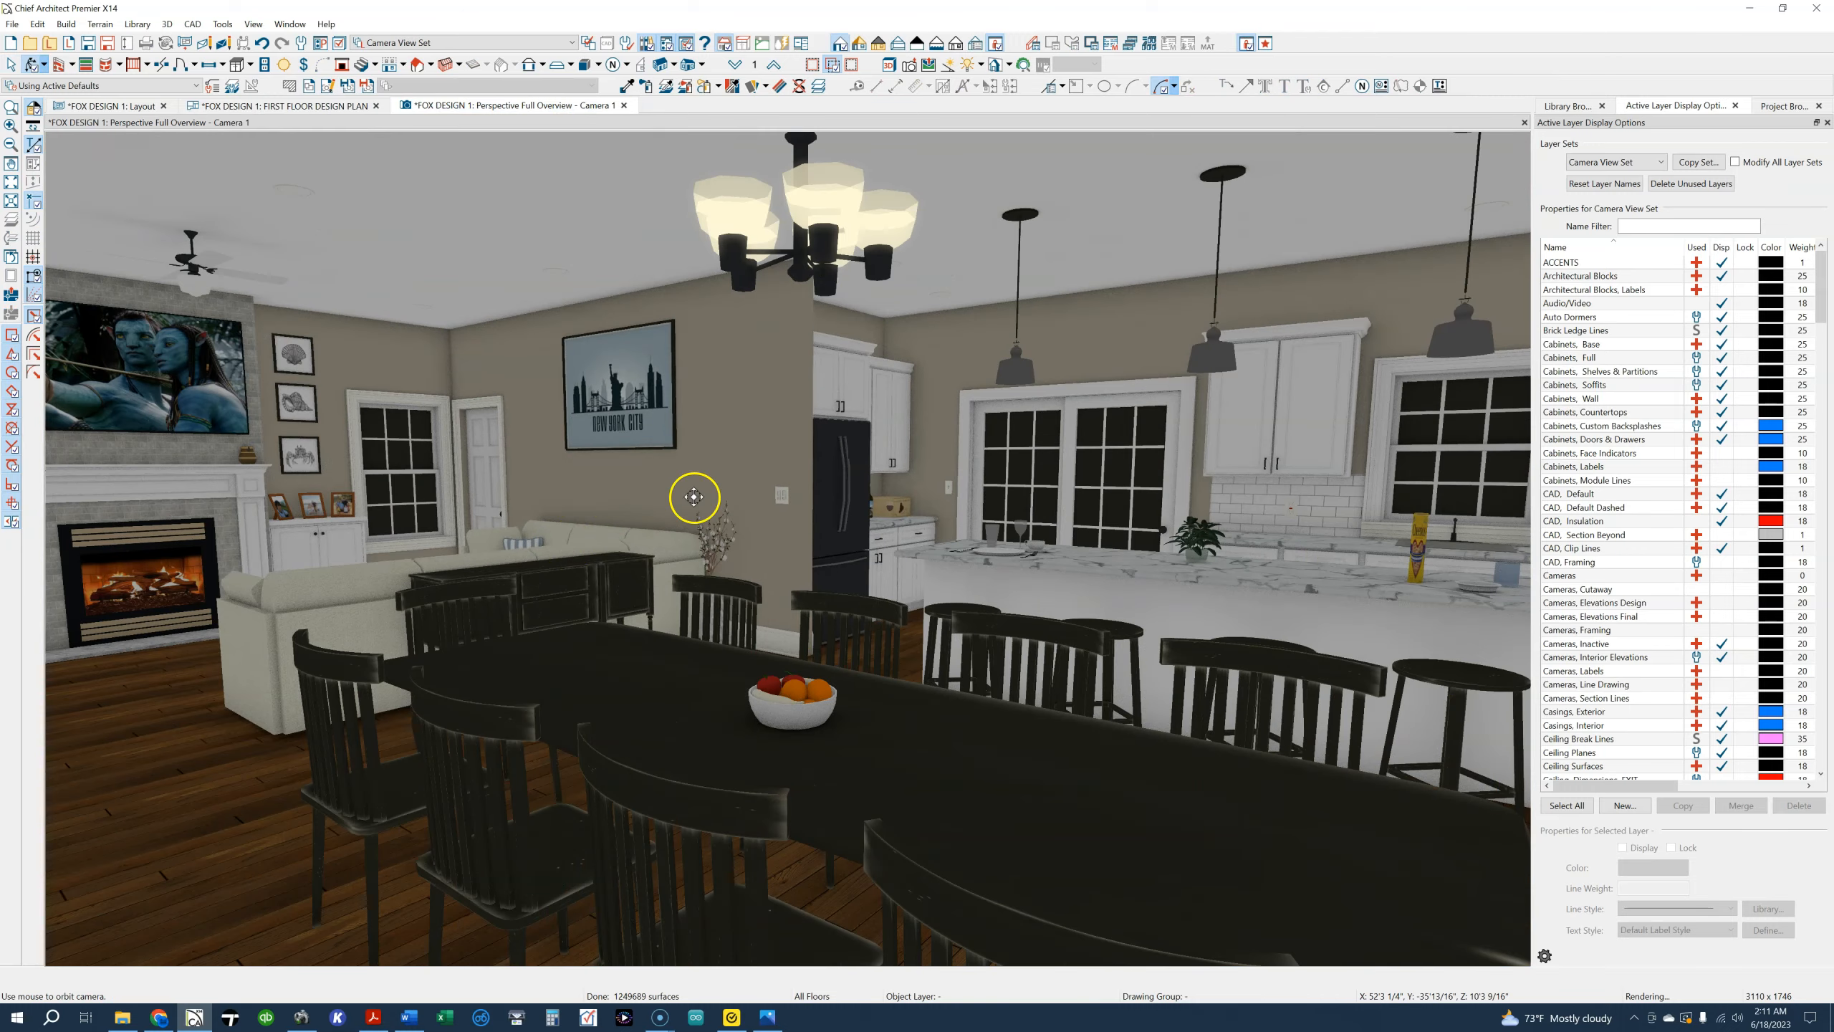
drag(694, 496, 1220, 458)
scroll(737, 526, up, 6)
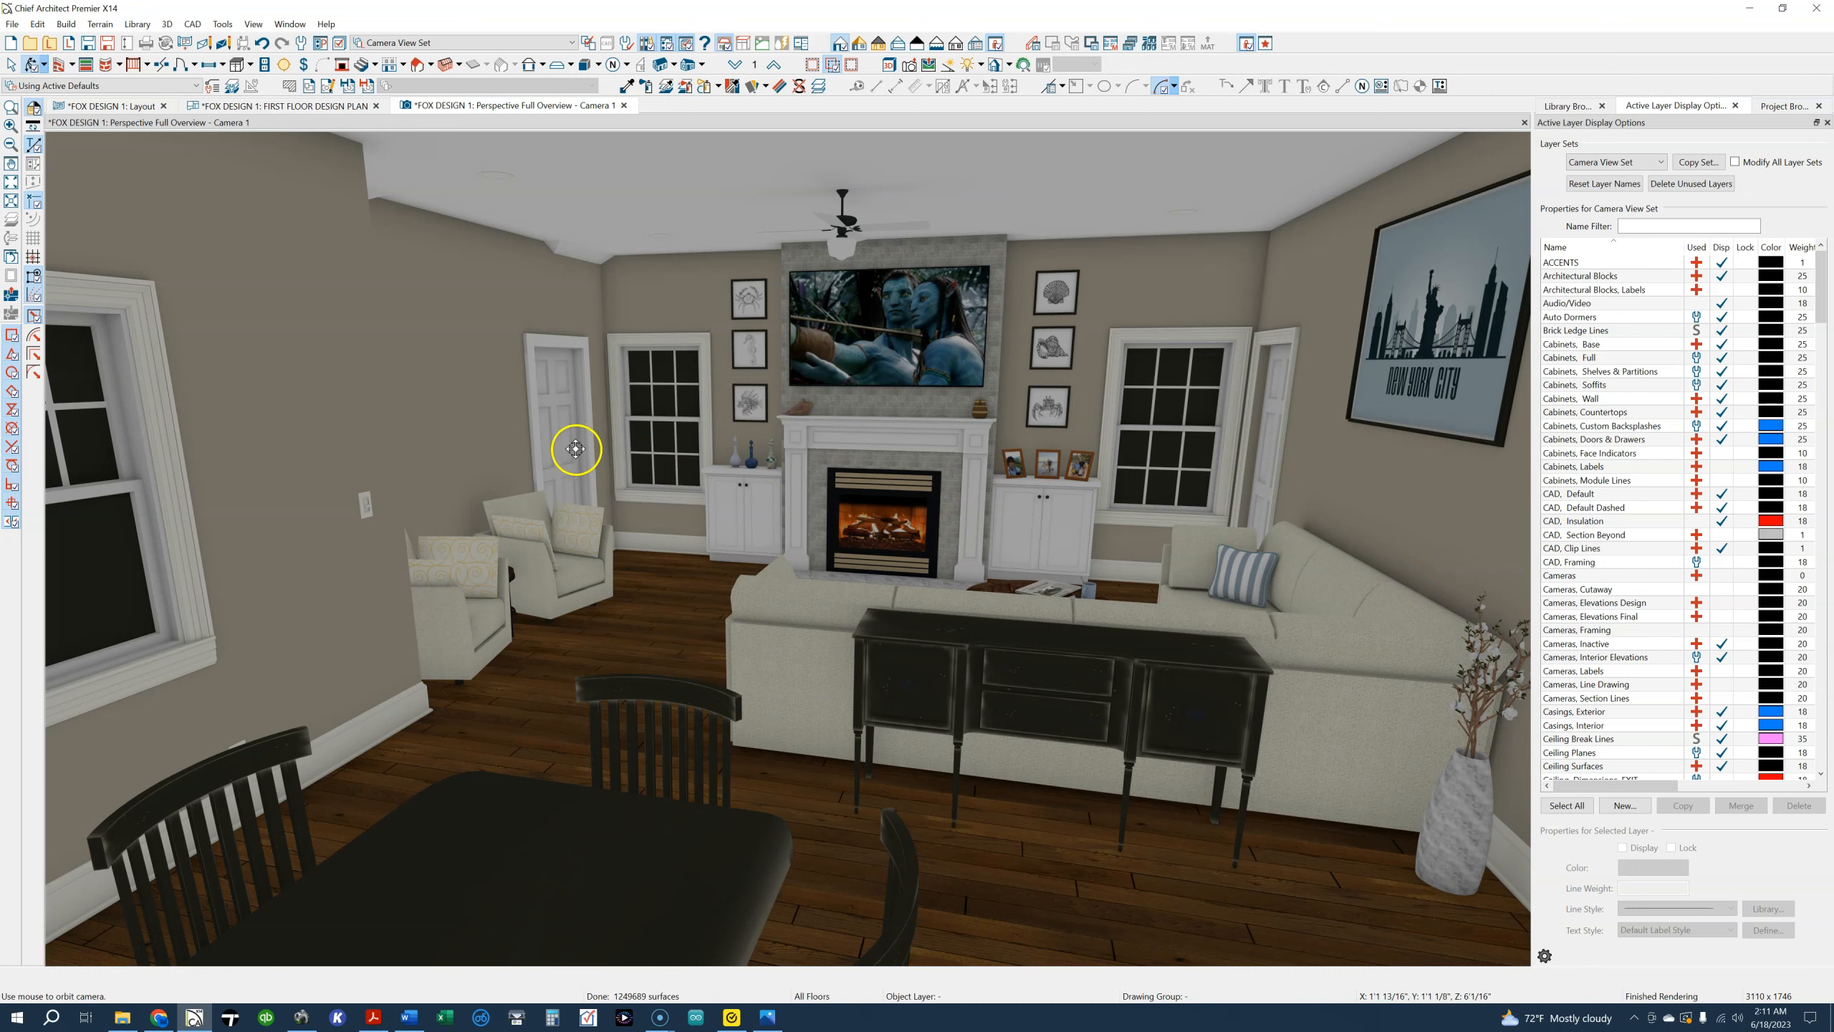
drag(728, 500, 764, 483)
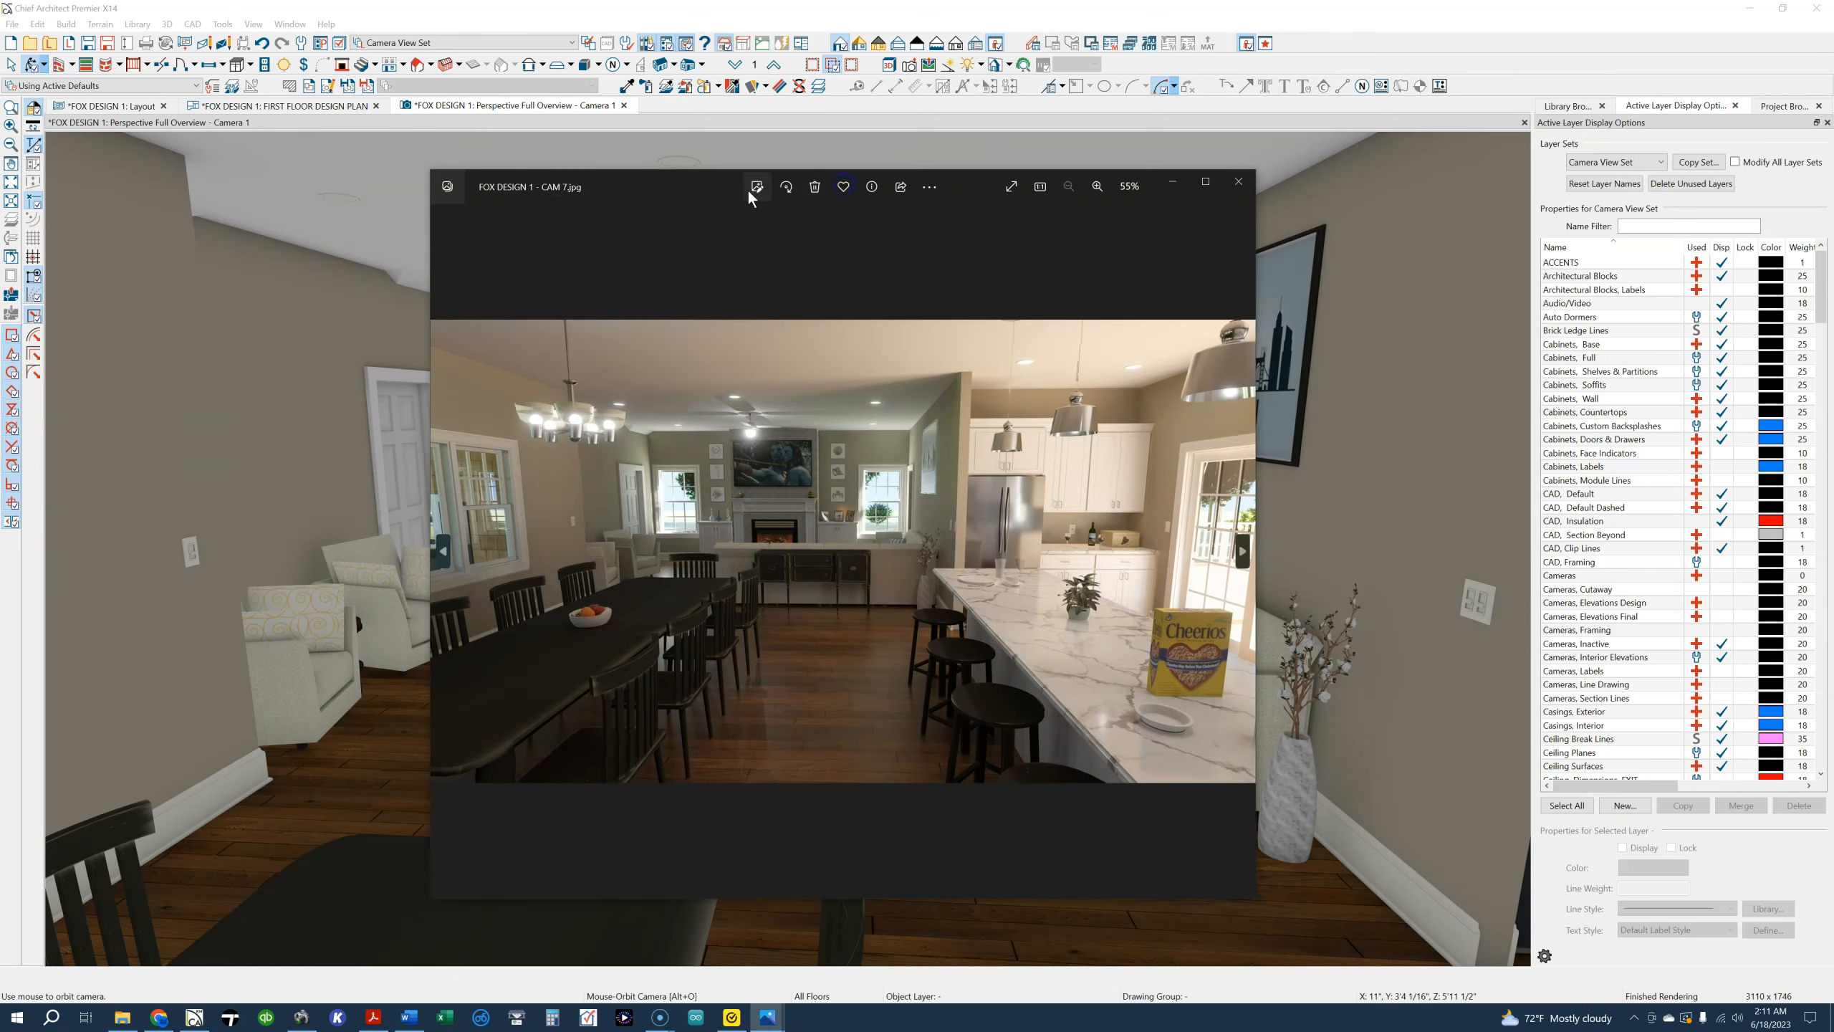
Enlarge the FOX DESIGN 1 - CAM 7.jpg rendering in the photo viewer and bring up the CAM 8.jpg kitchen rendering
double_click(704, 190)
click(722, 245)
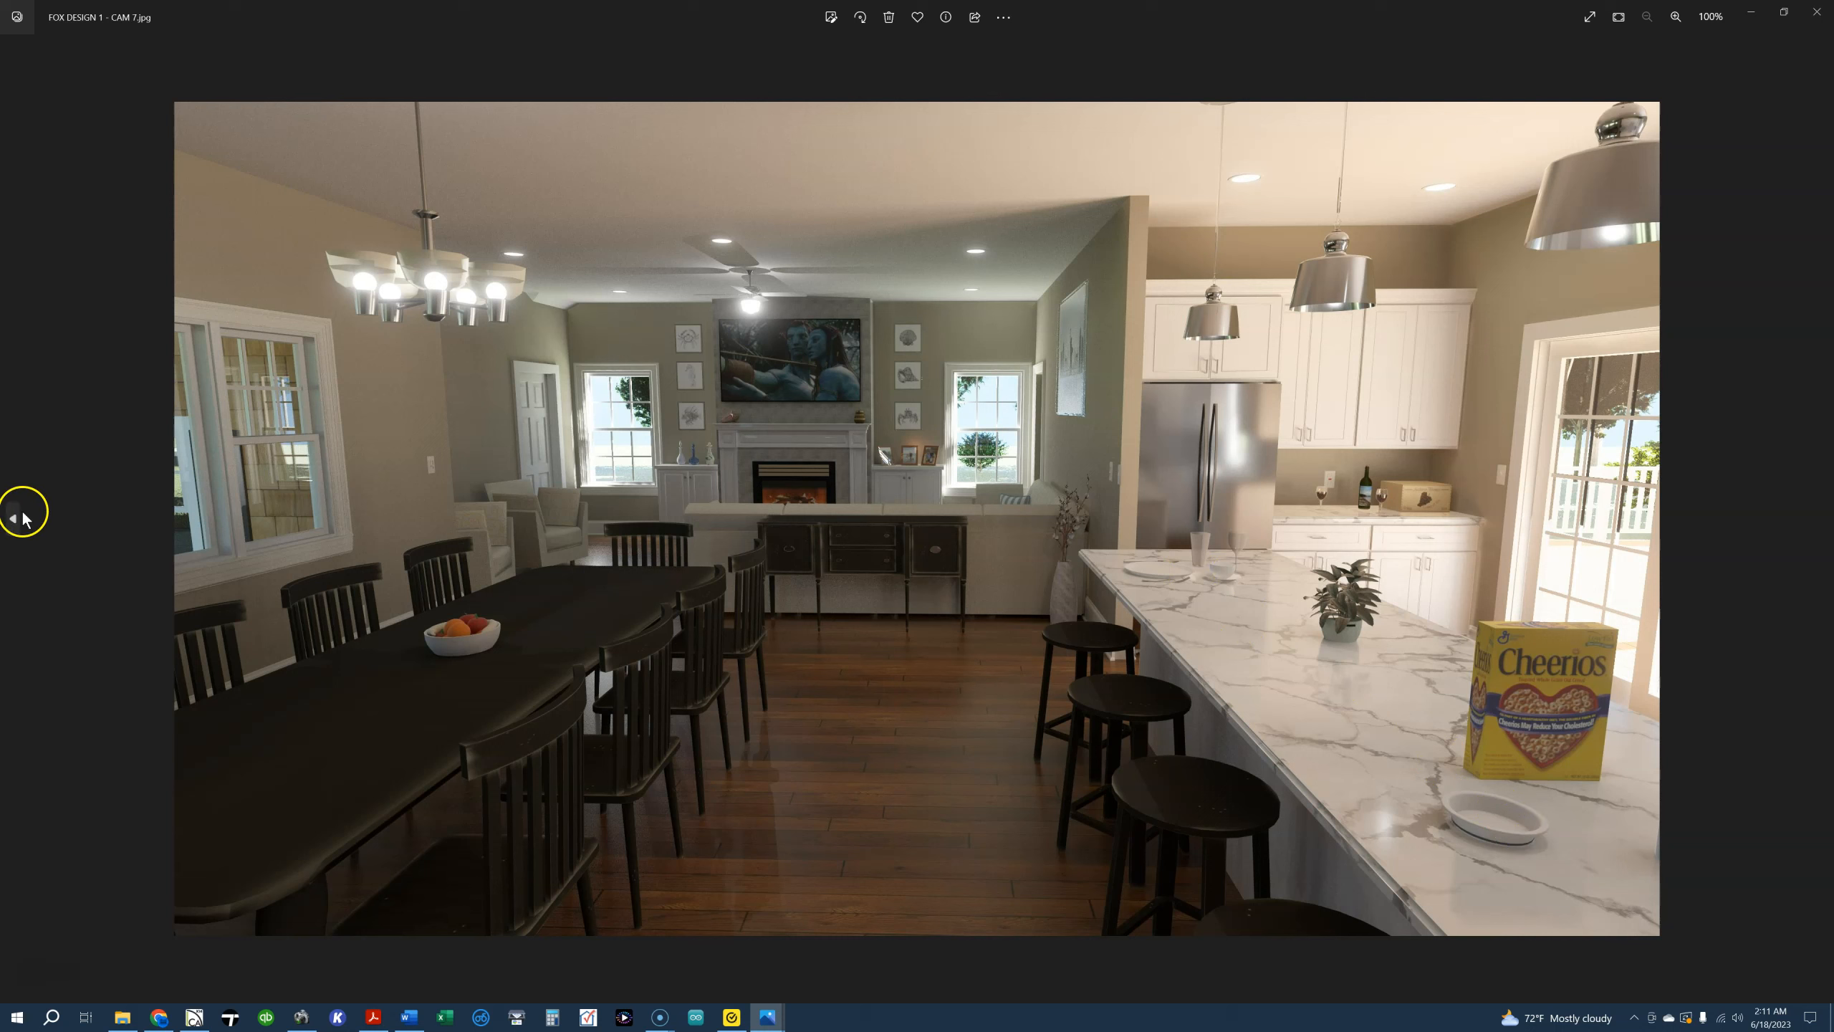
click(14, 519)
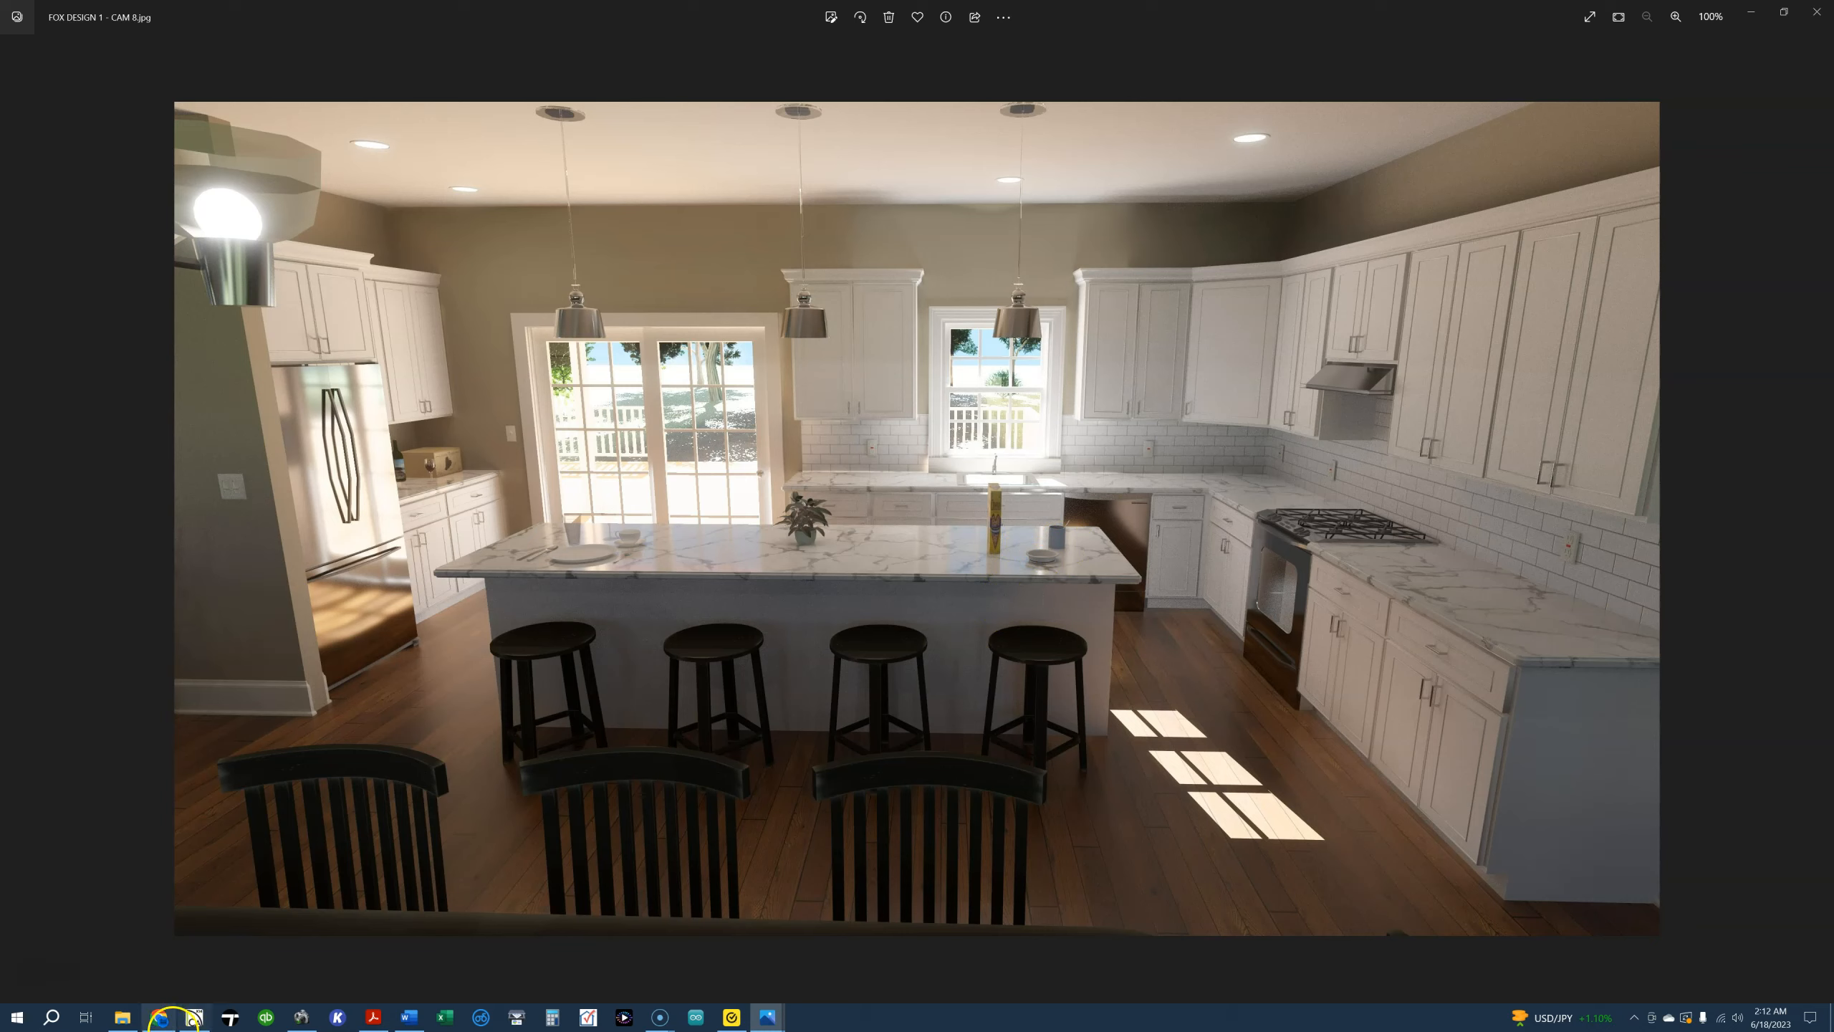
Switch back to Chief Architect and orbit the camera to view the built-in microwave at the end of the kitchen island
click(193, 1017)
drag(951, 588, 432, 353)
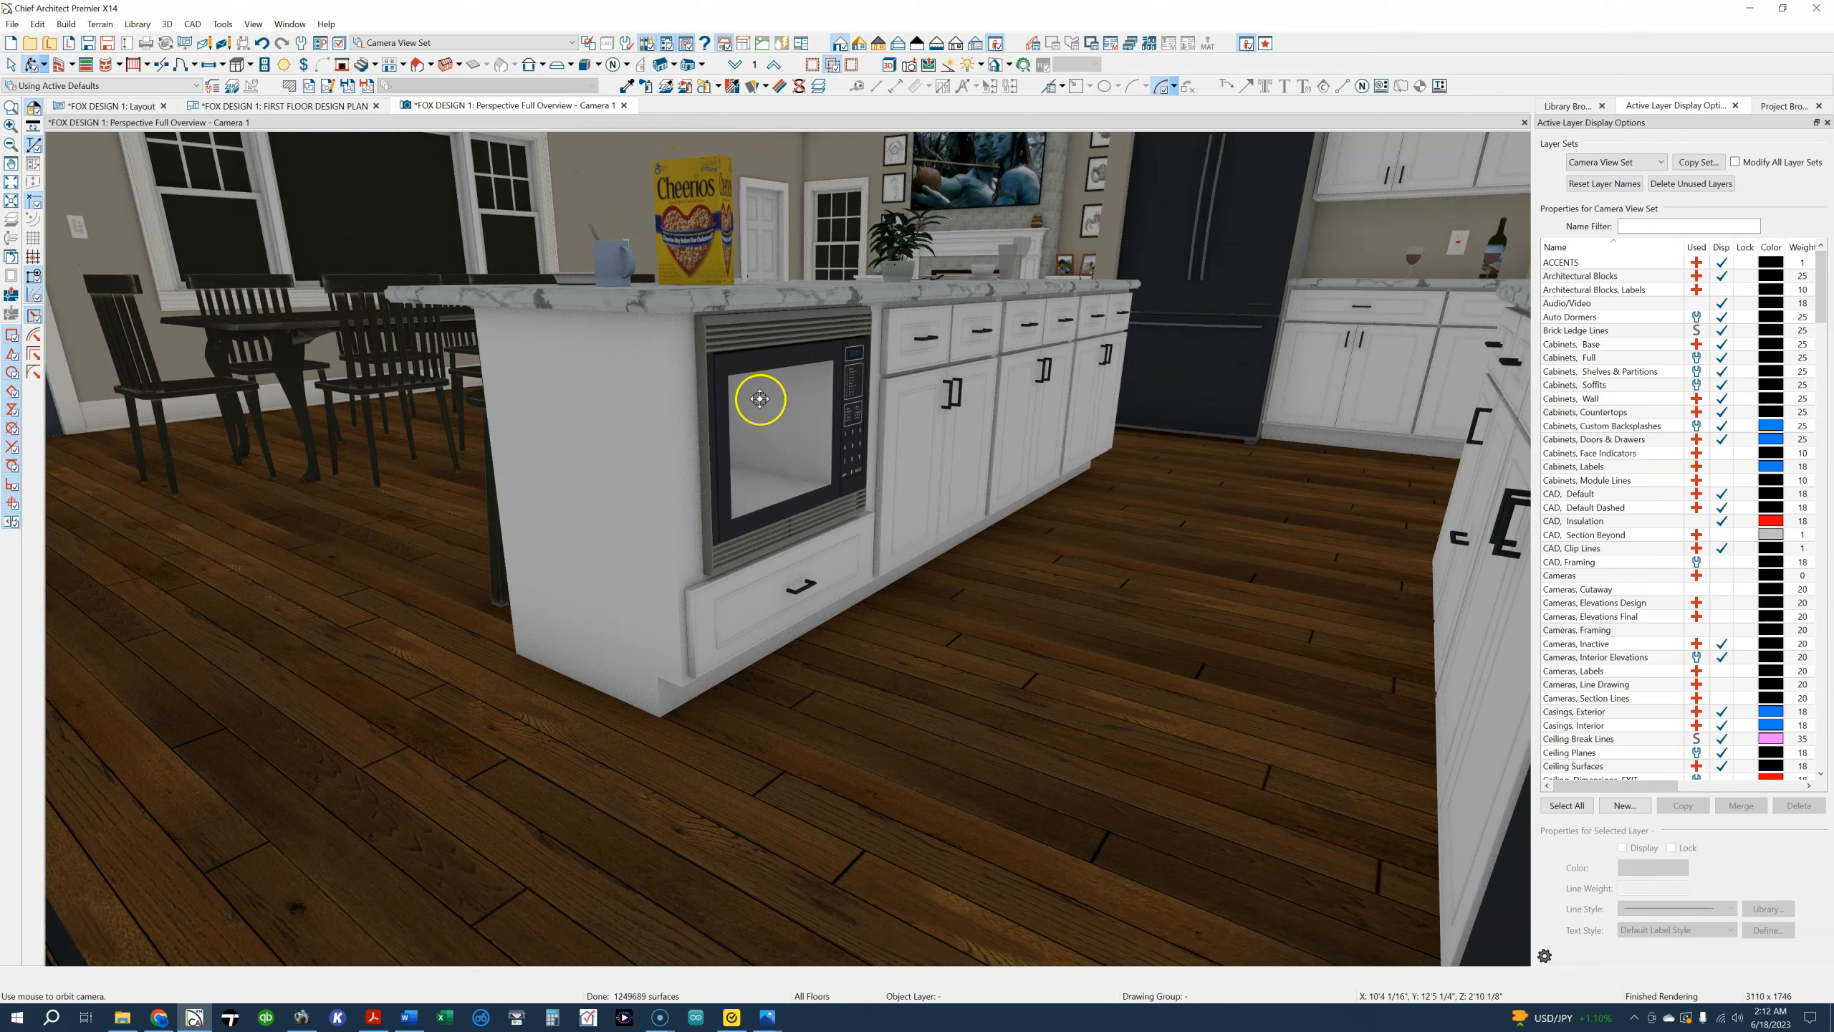
Orbit and back the camera away to view the whole kitchen island with the dining and living areas beyond
drag(872, 451, 842, 614)
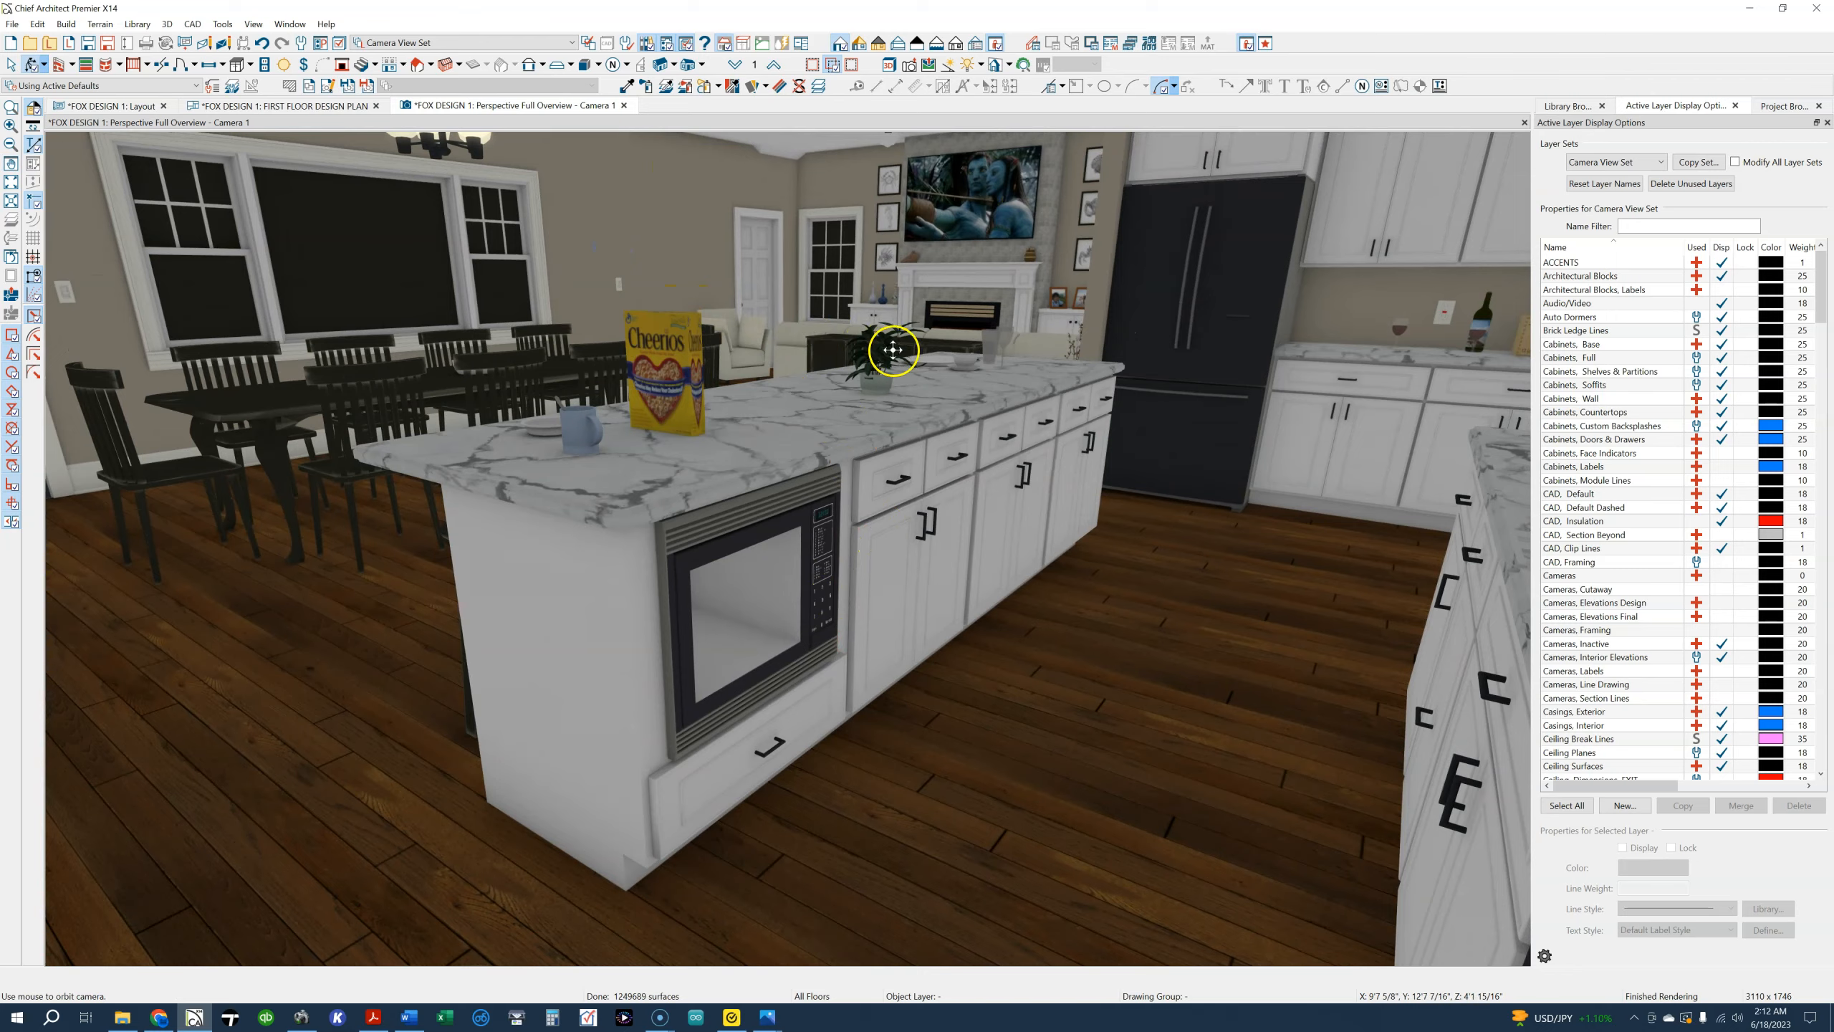
scroll(896, 354, down, 3)
drag(894, 364, 888, 475)
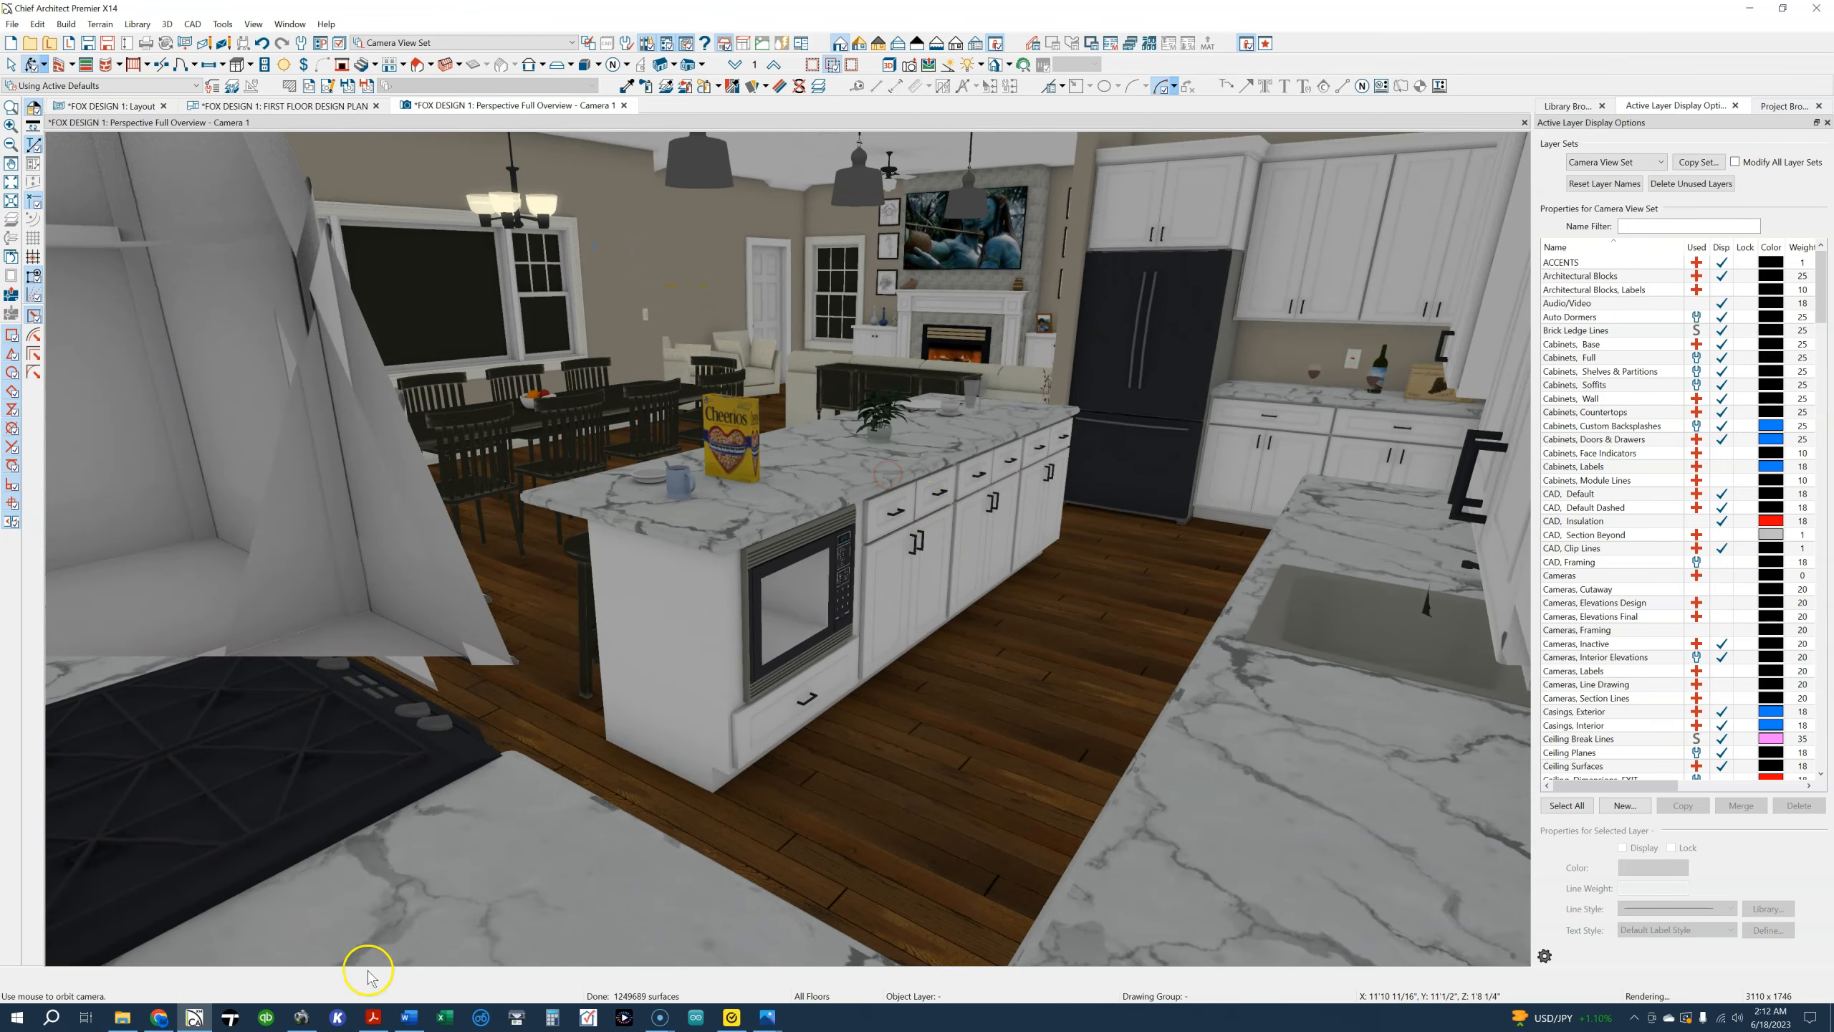
Switch to the photo viewer and page from the CAM 8.jpg kitchen rendering to the CAM 9.jpg living room rendering
mouse_move(784, 995)
click(819, 970)
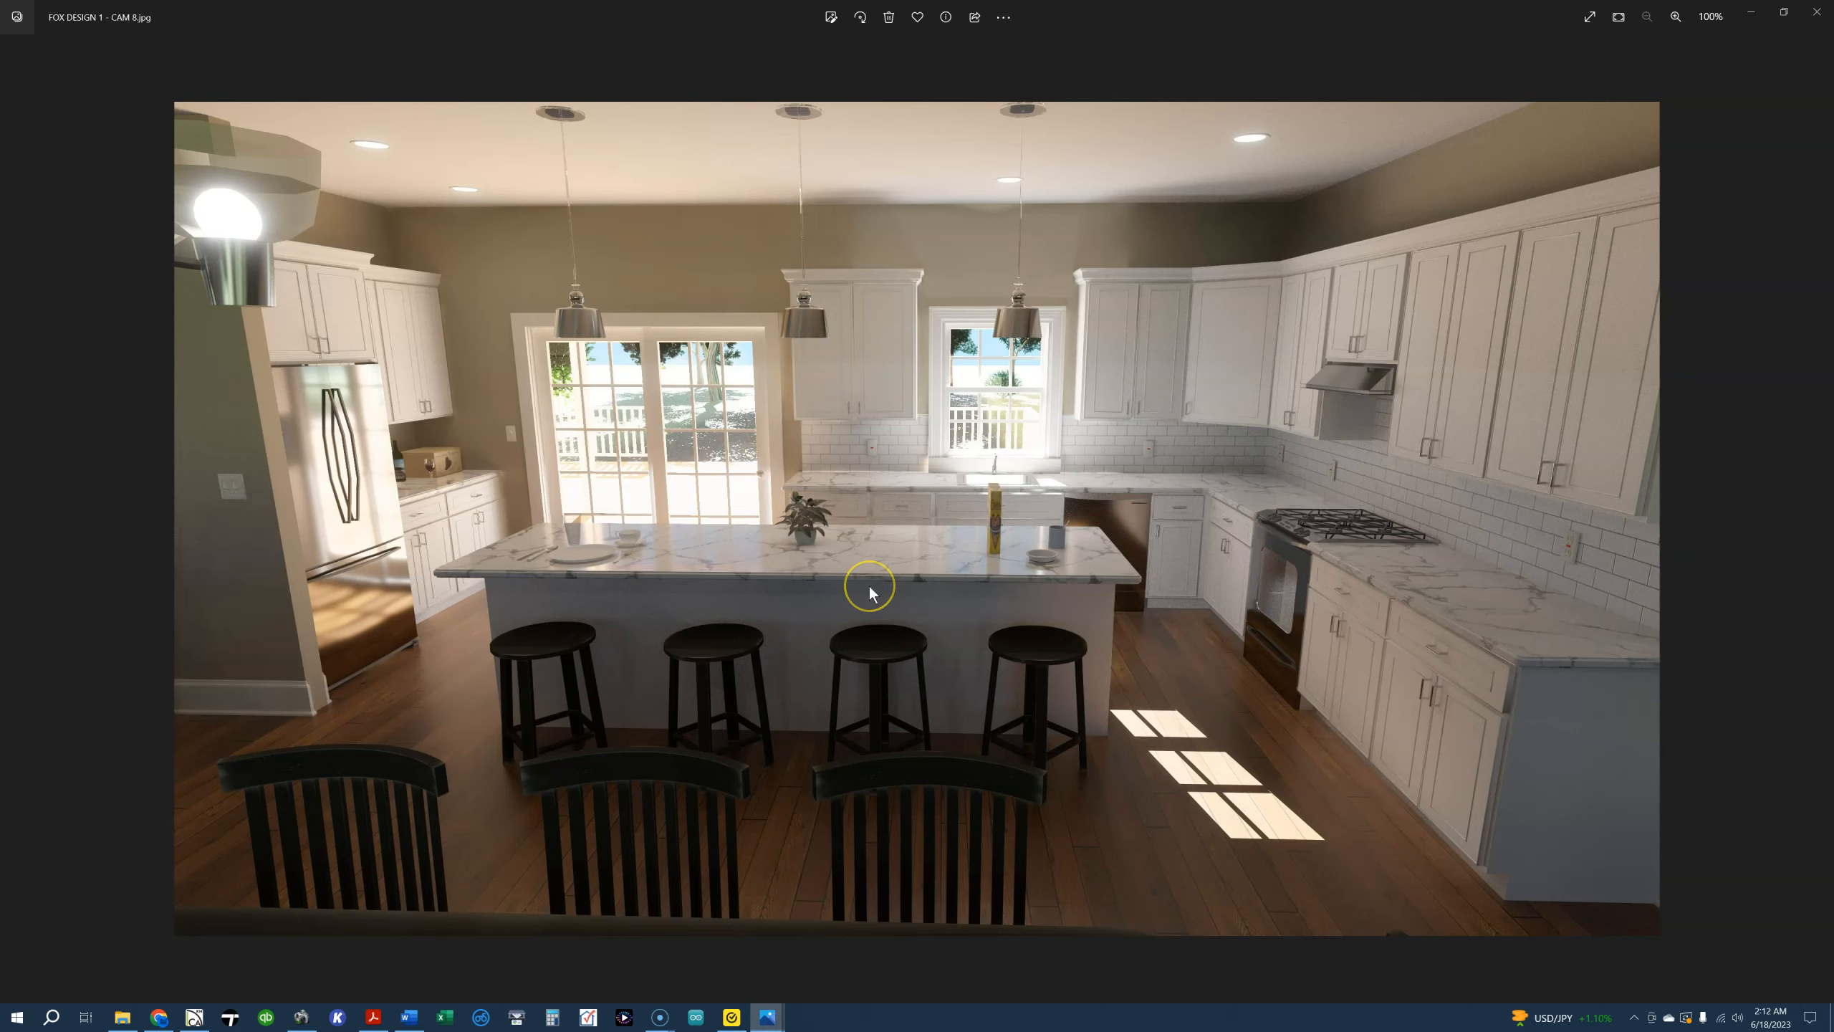
key(Left)
key(Right)
key(Right)
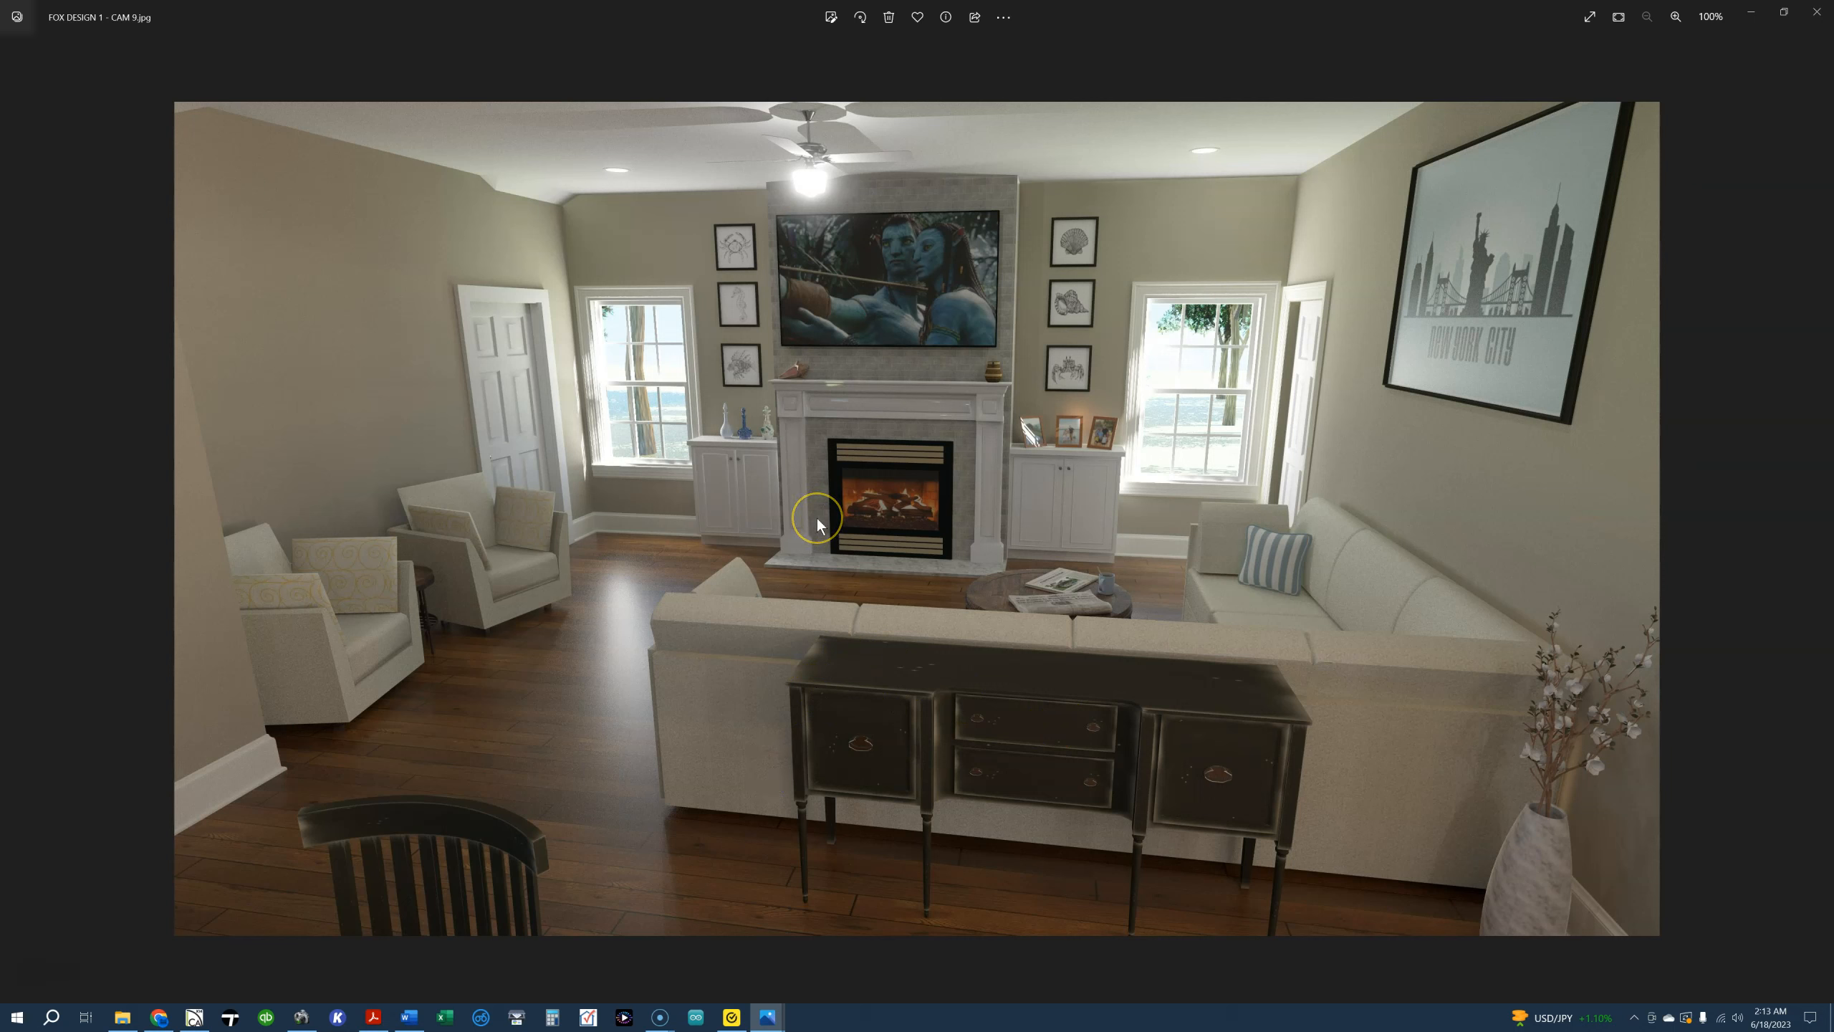
Page back to the FOX DESIGN 1 - CAM 6.jpg rendering of the open dining, living and kitchen area
key(Left)
key(Left)
key(Left)
key(Left)
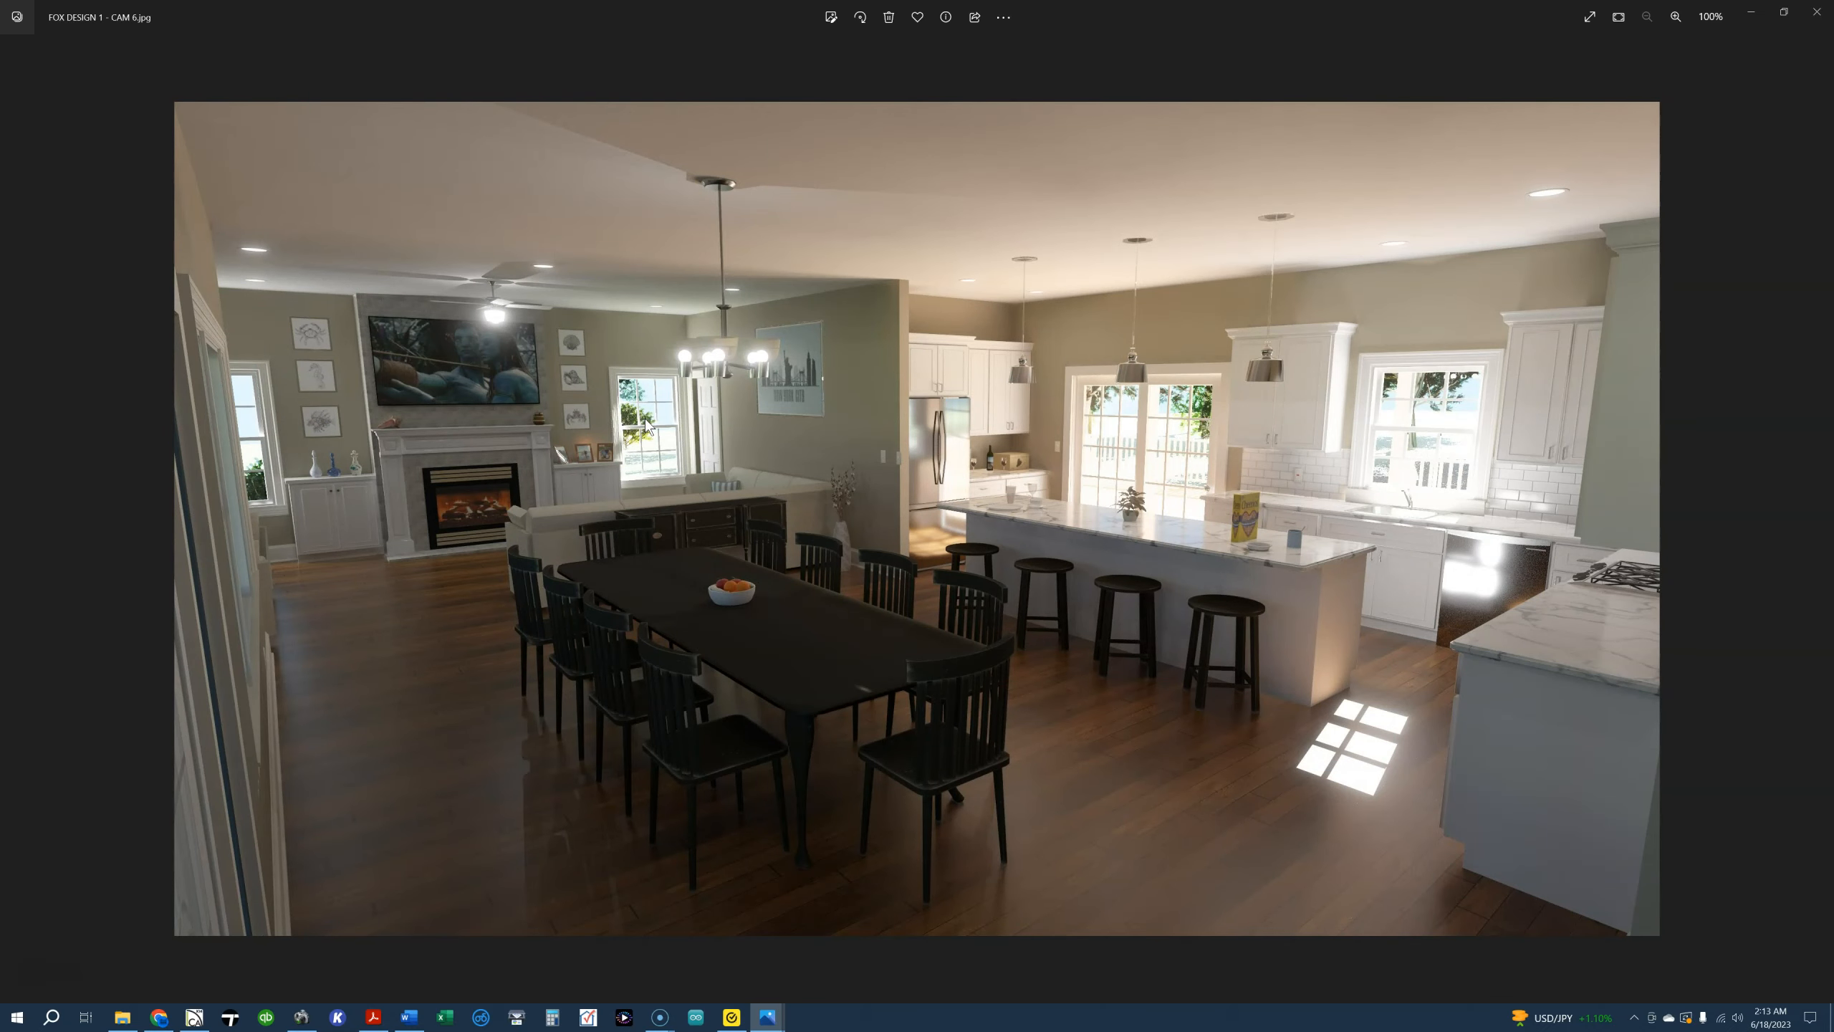
Page back through the exterior renderings CAM 5.jpg, CAM 4.jpg and CAM 3.jpg
key(Left)
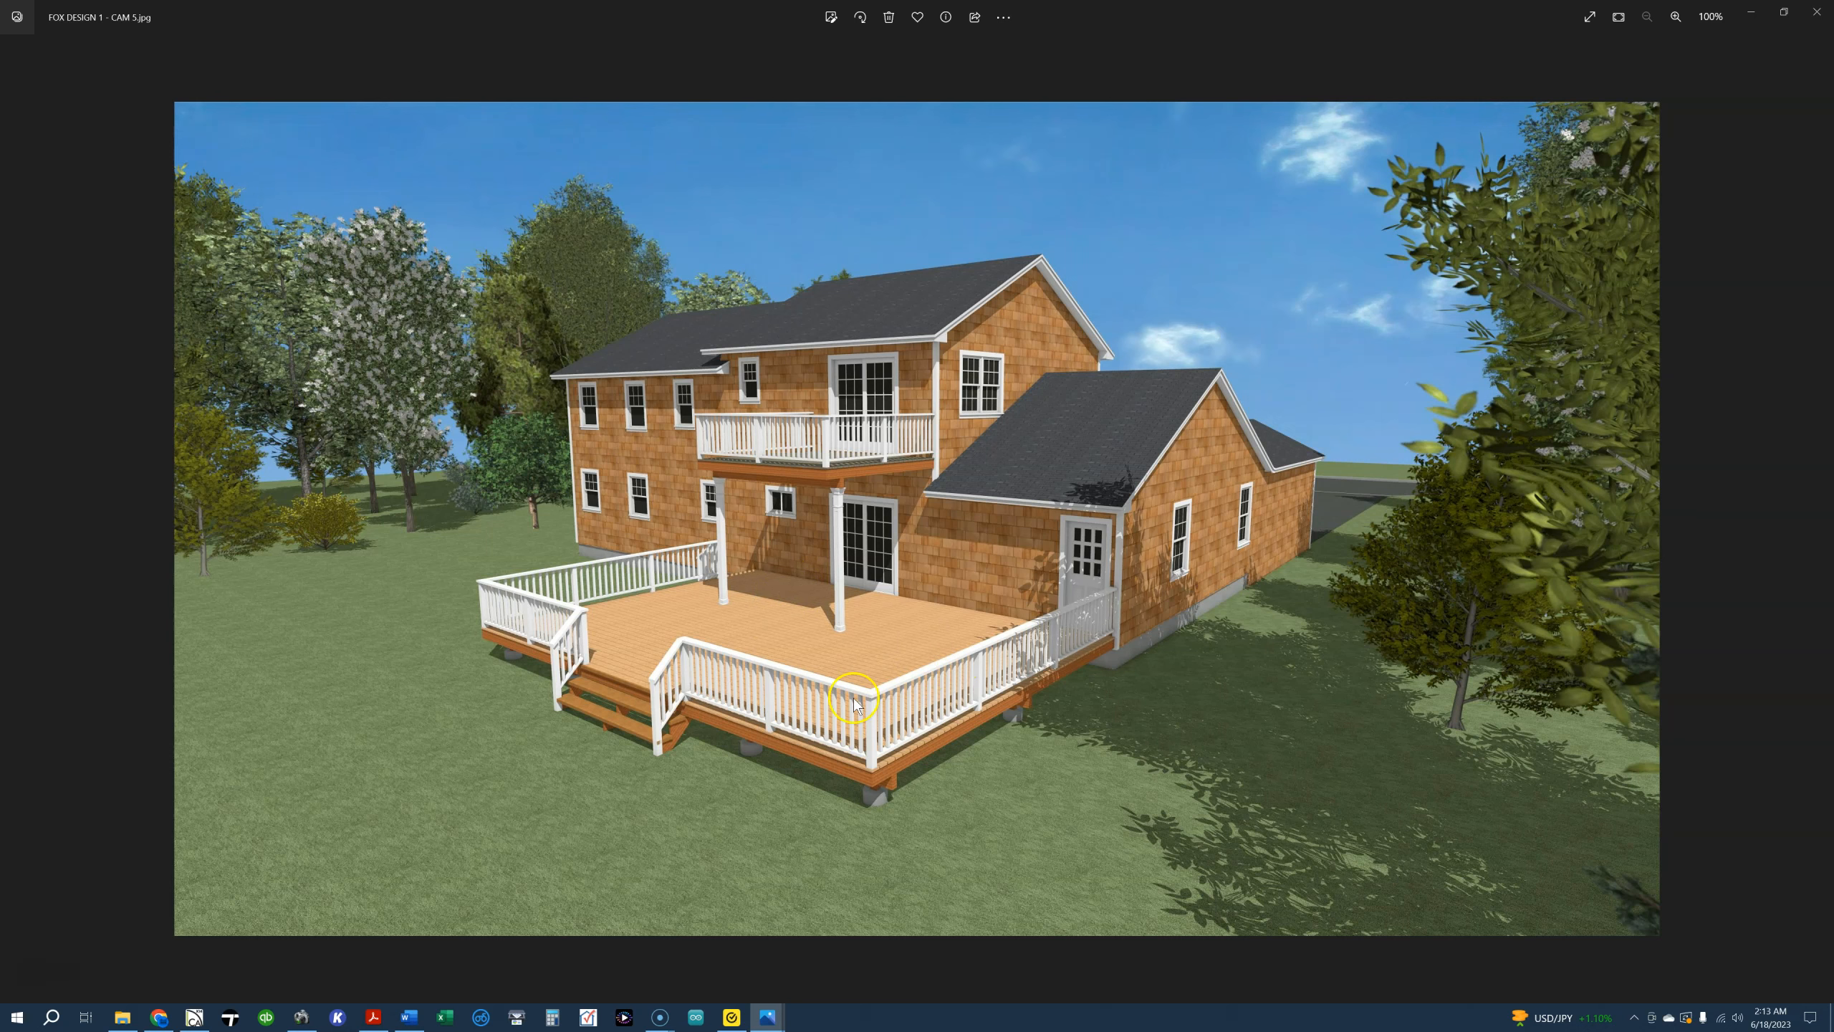
key(Left)
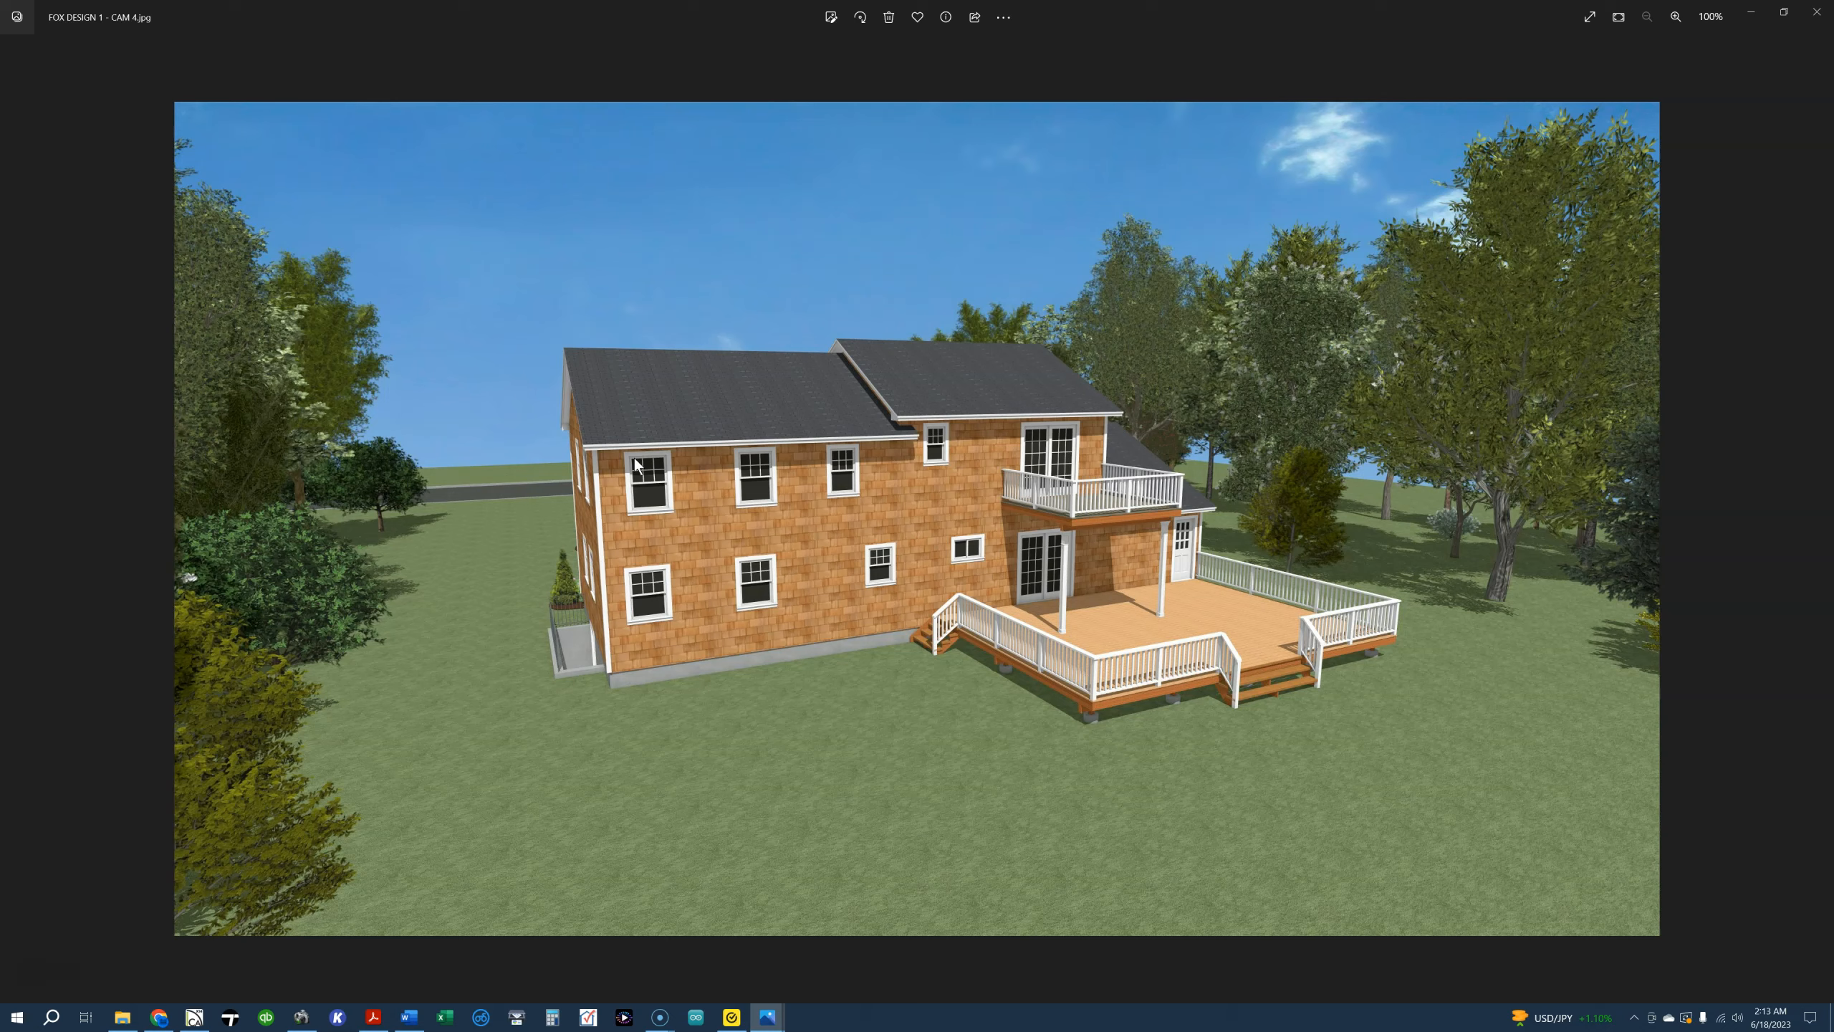
key(Left)
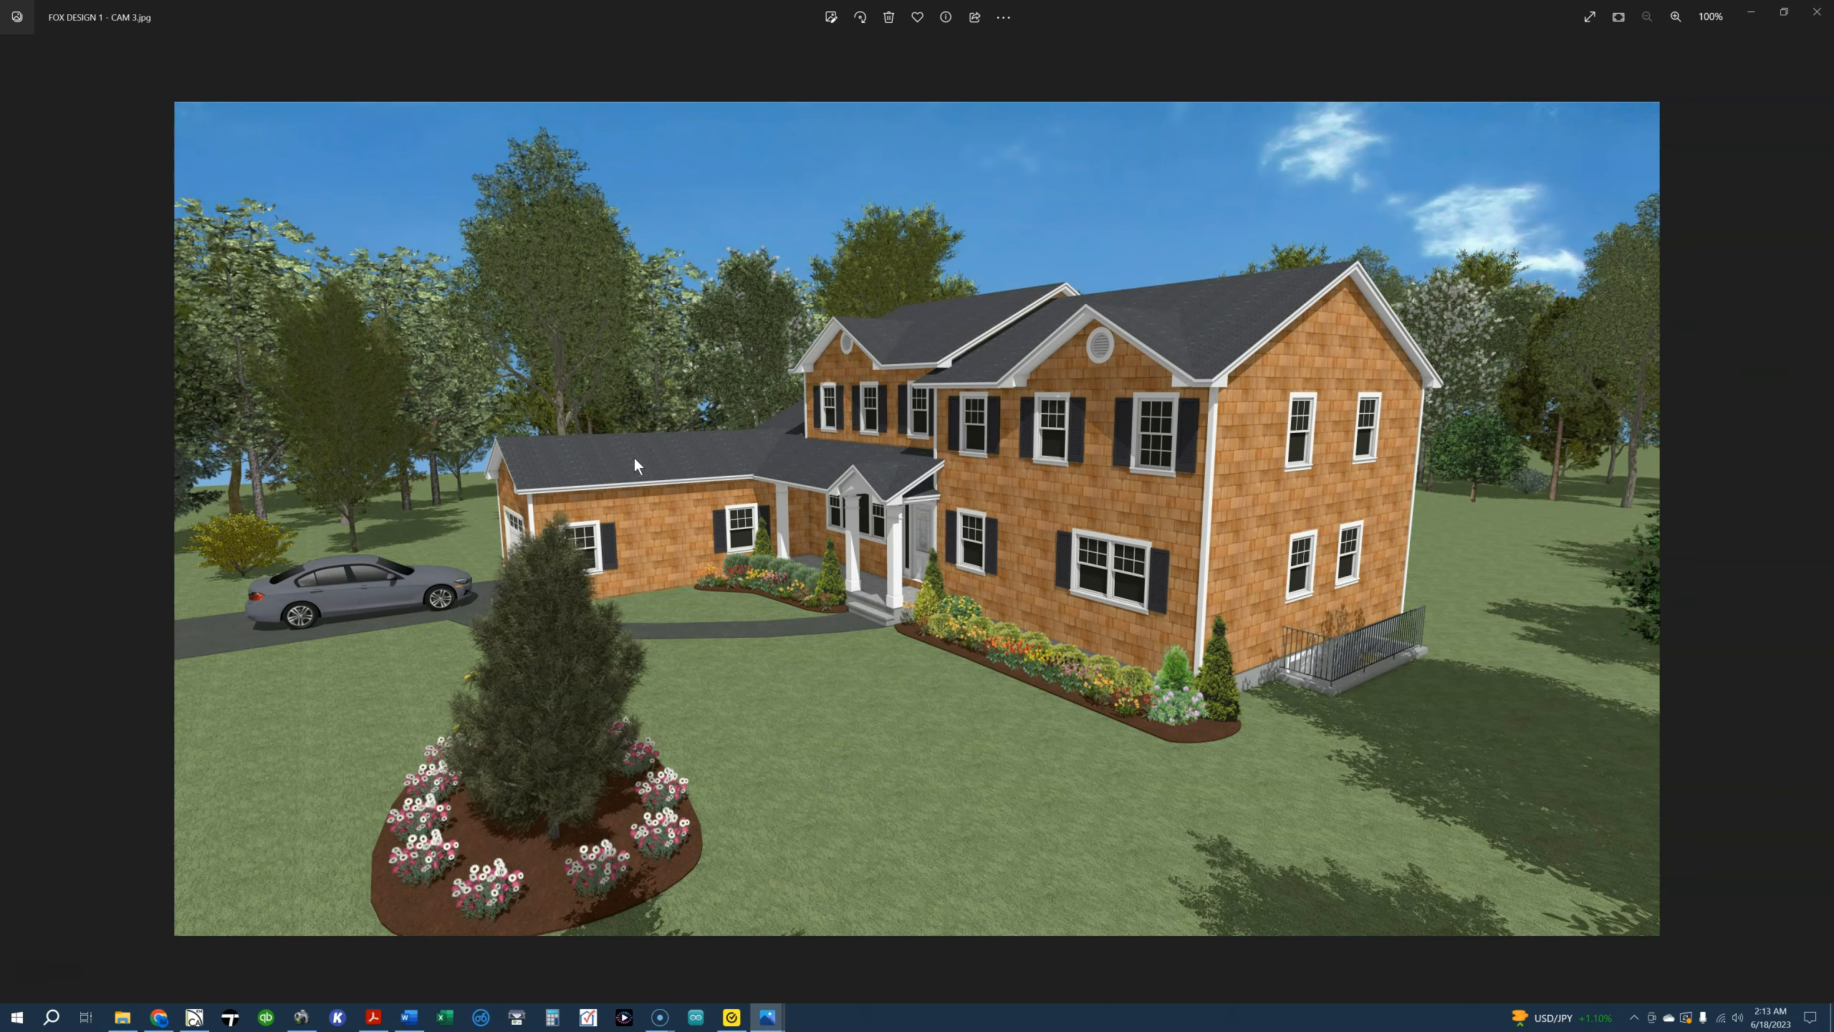
Bring up the CAM 2.jpg exterior rendering and examine the front entry up close
key(Left)
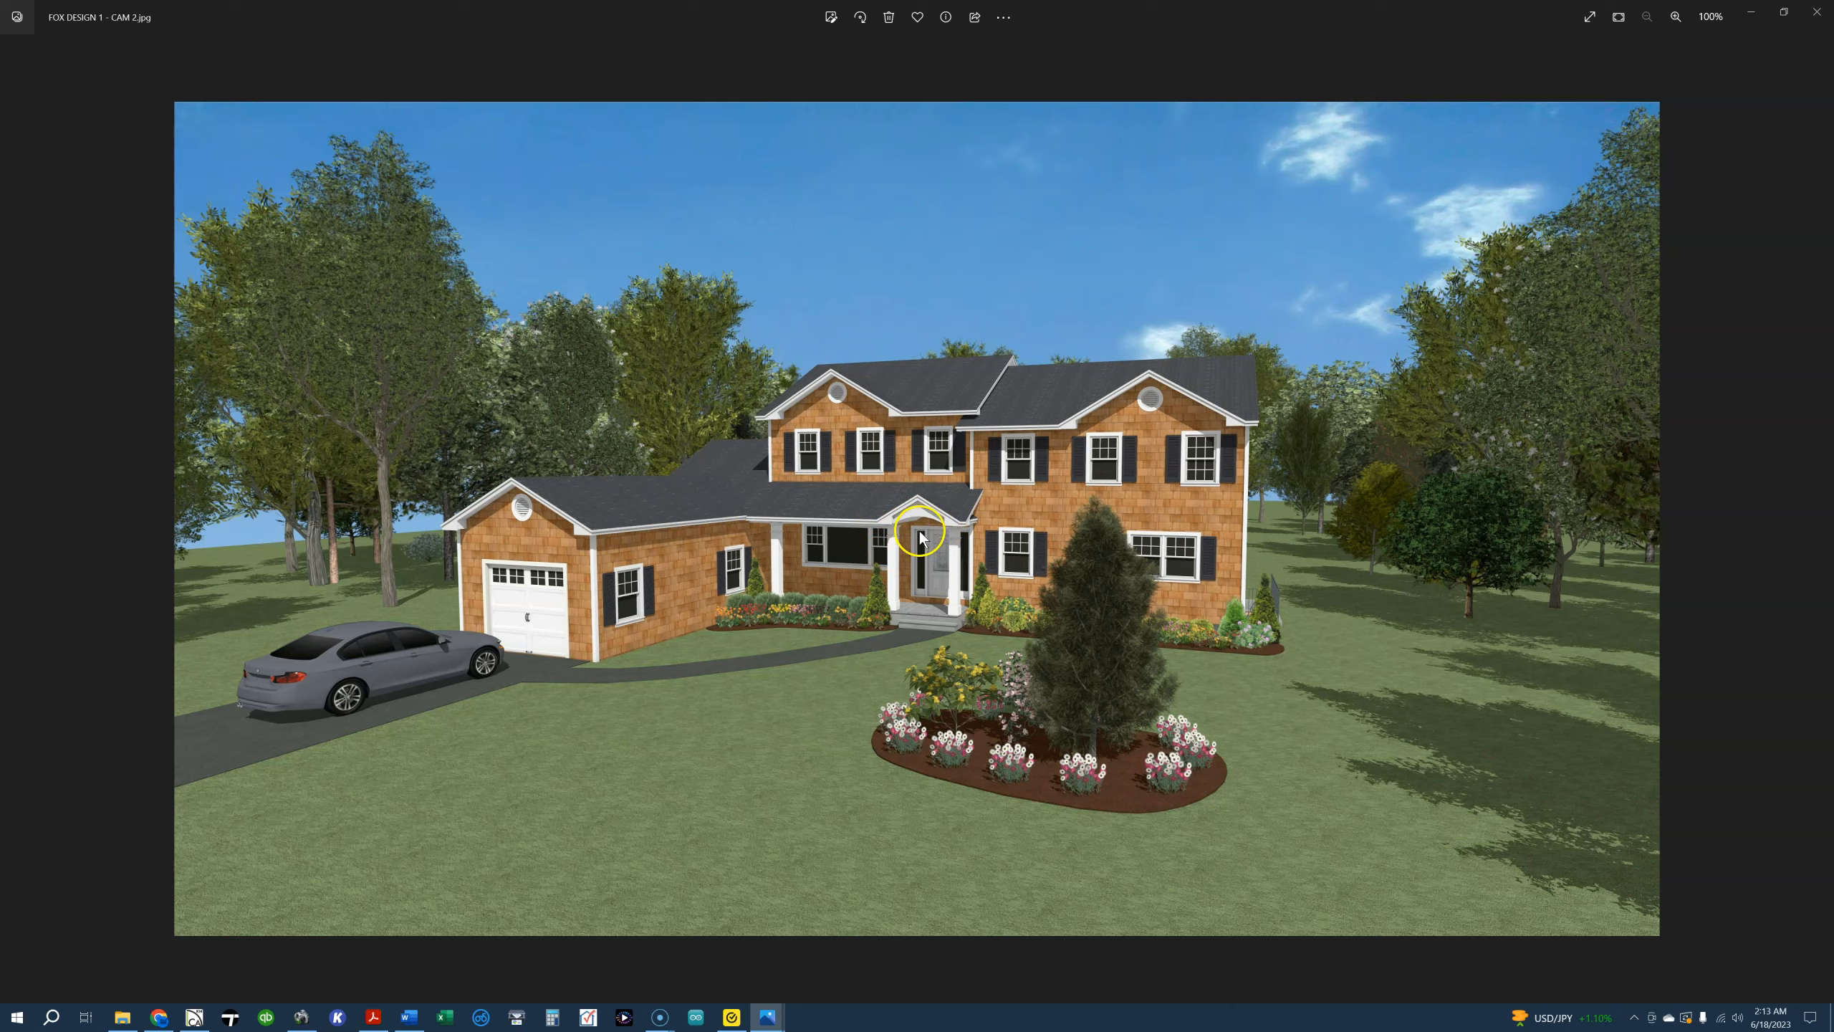
ctrl+scroll(918, 533, up, 5)
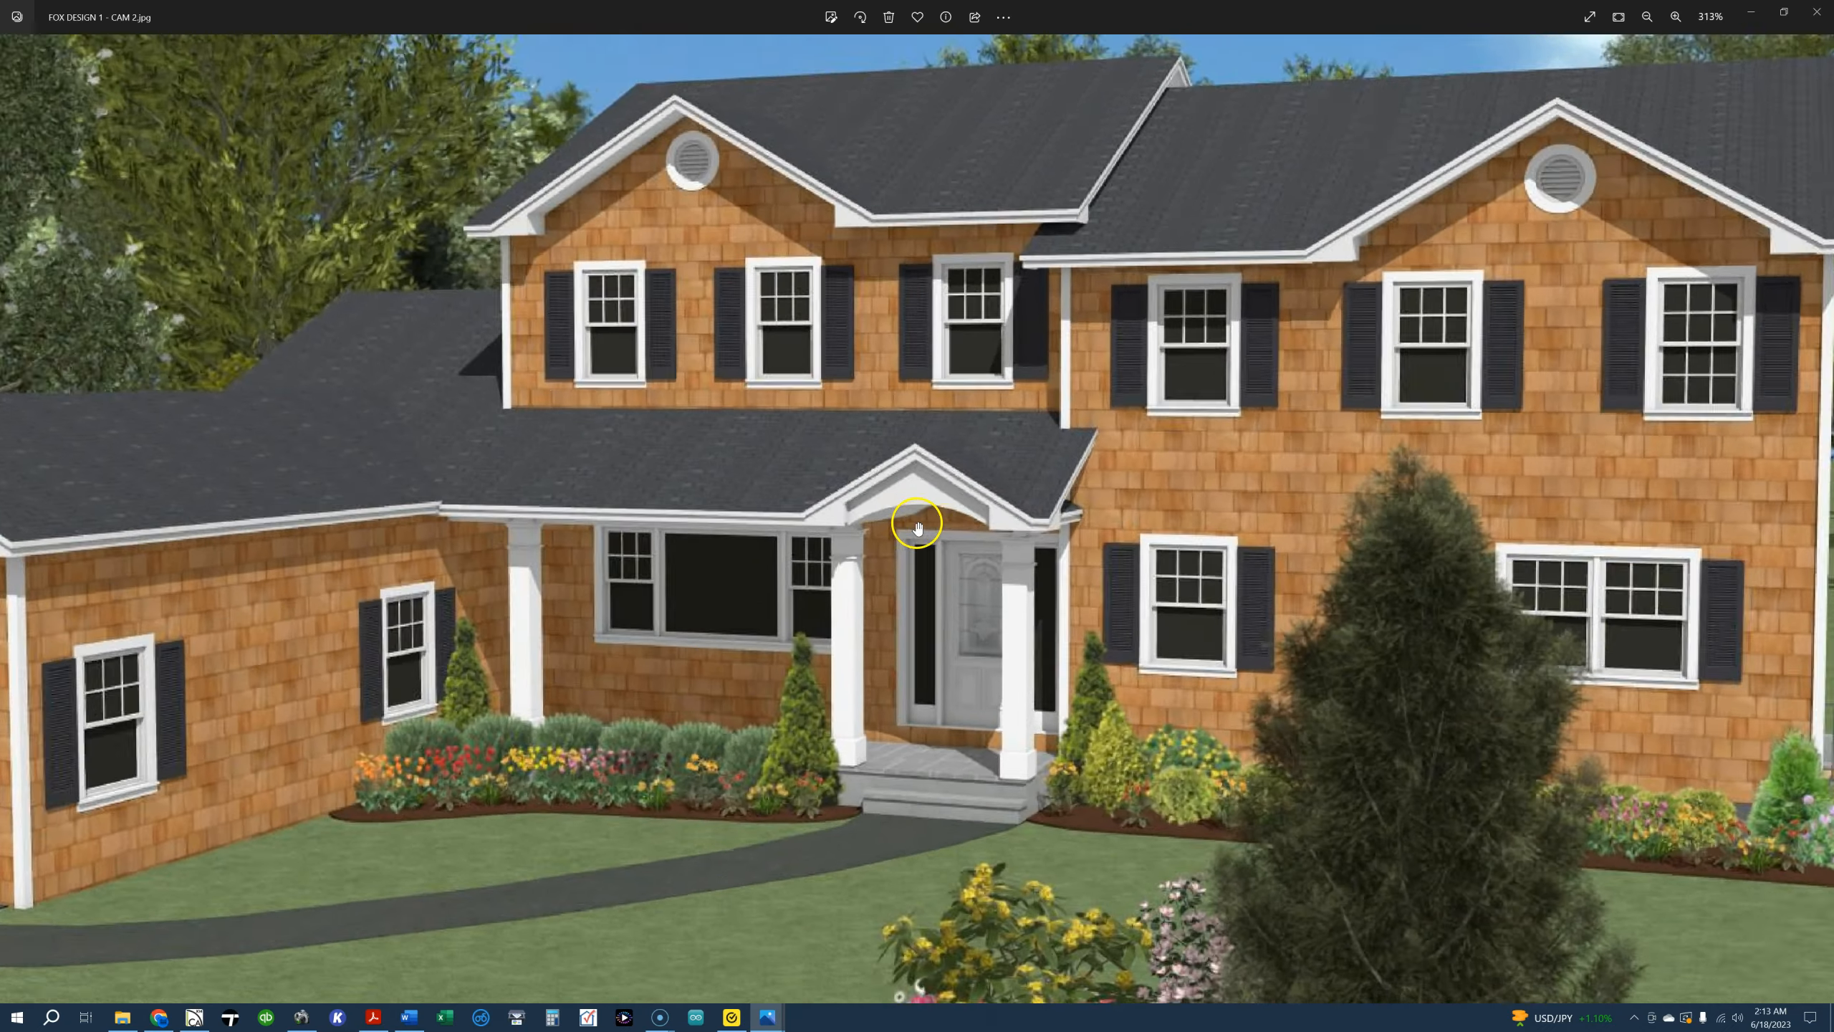
ctrl+scroll(917, 533, down, 5)
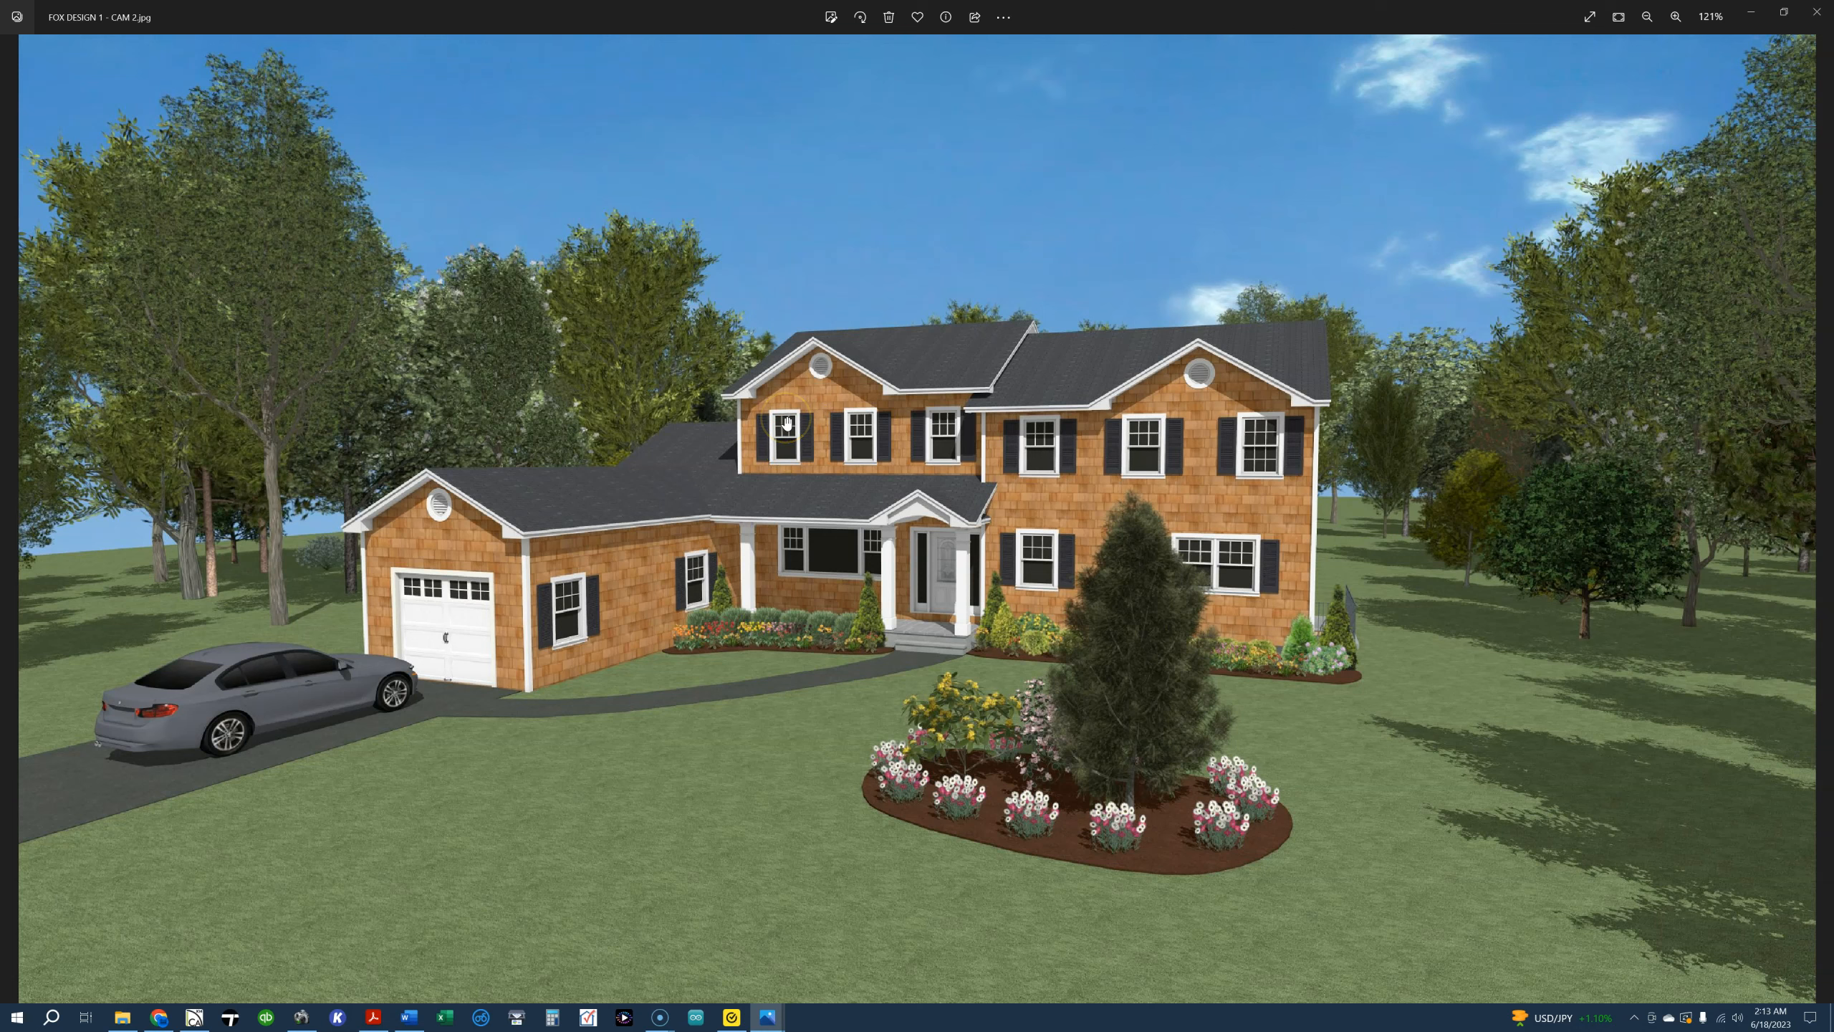
scroll(787, 417, down, 1)
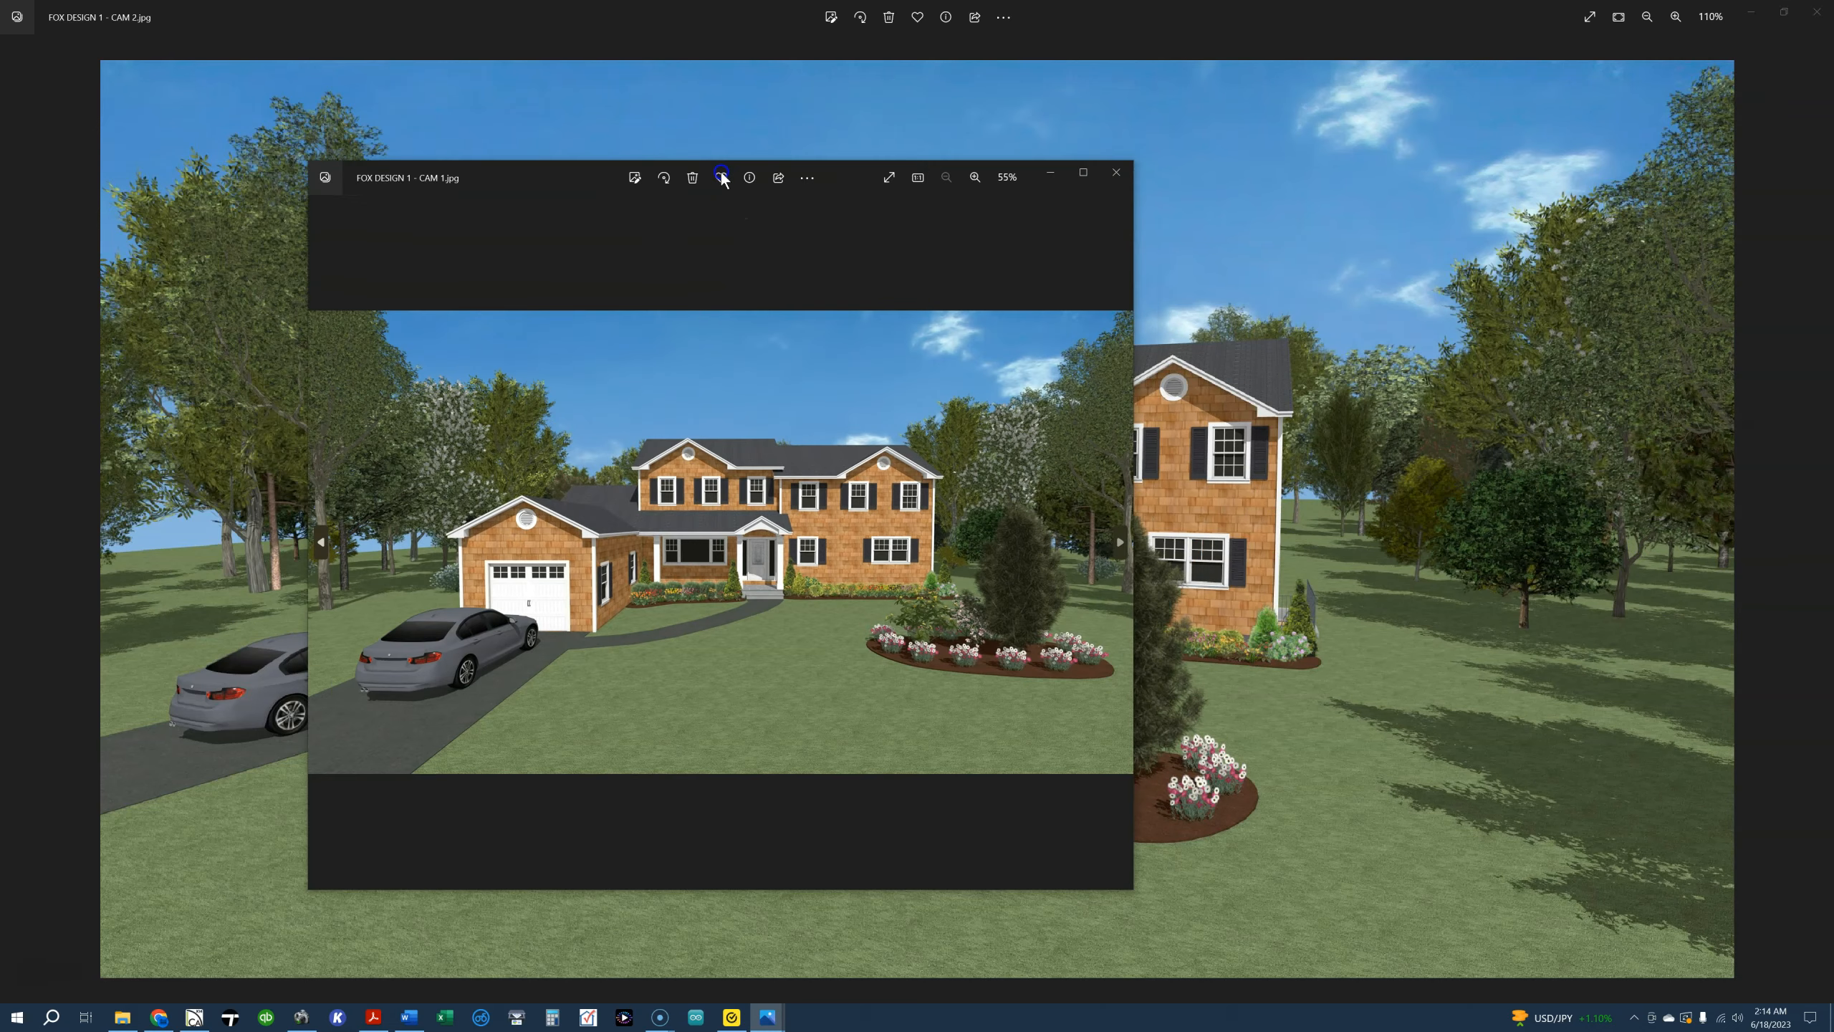
Enlarge the CAM 1.jpg front rendering and close both open photo windows
double_click(573, 179)
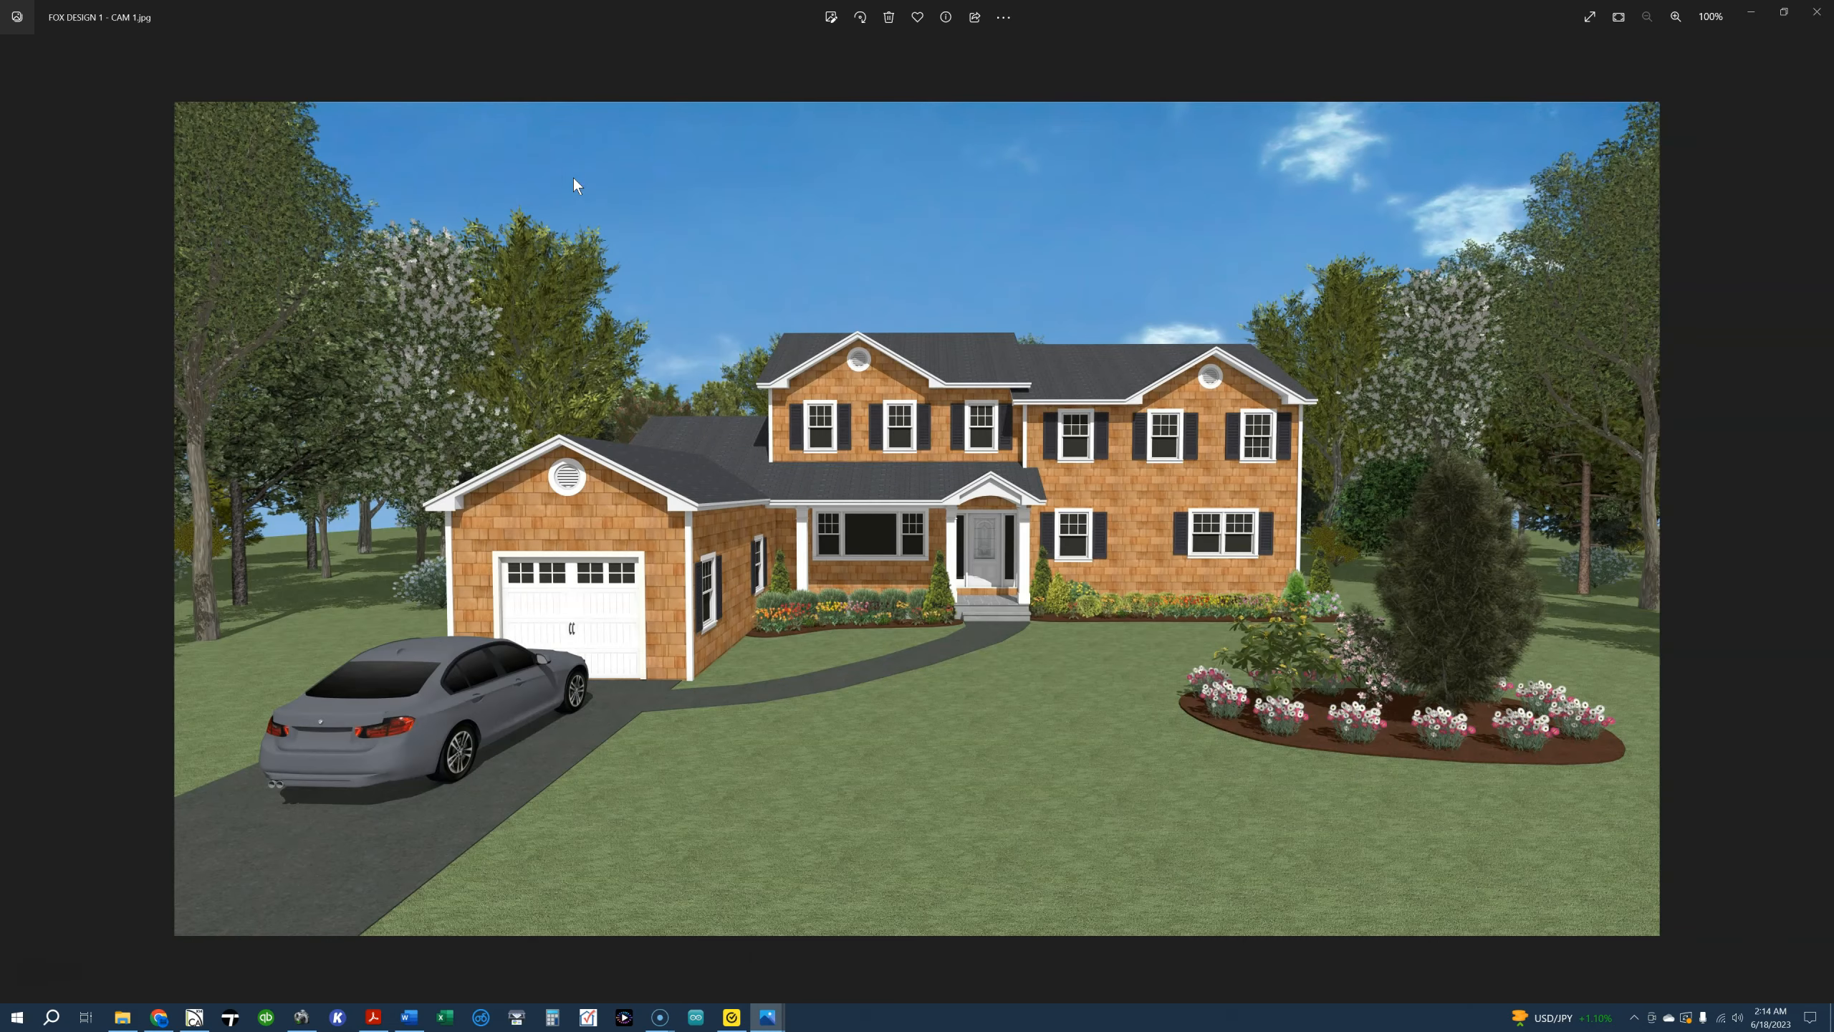
click(1826, 11)
click(1825, 12)
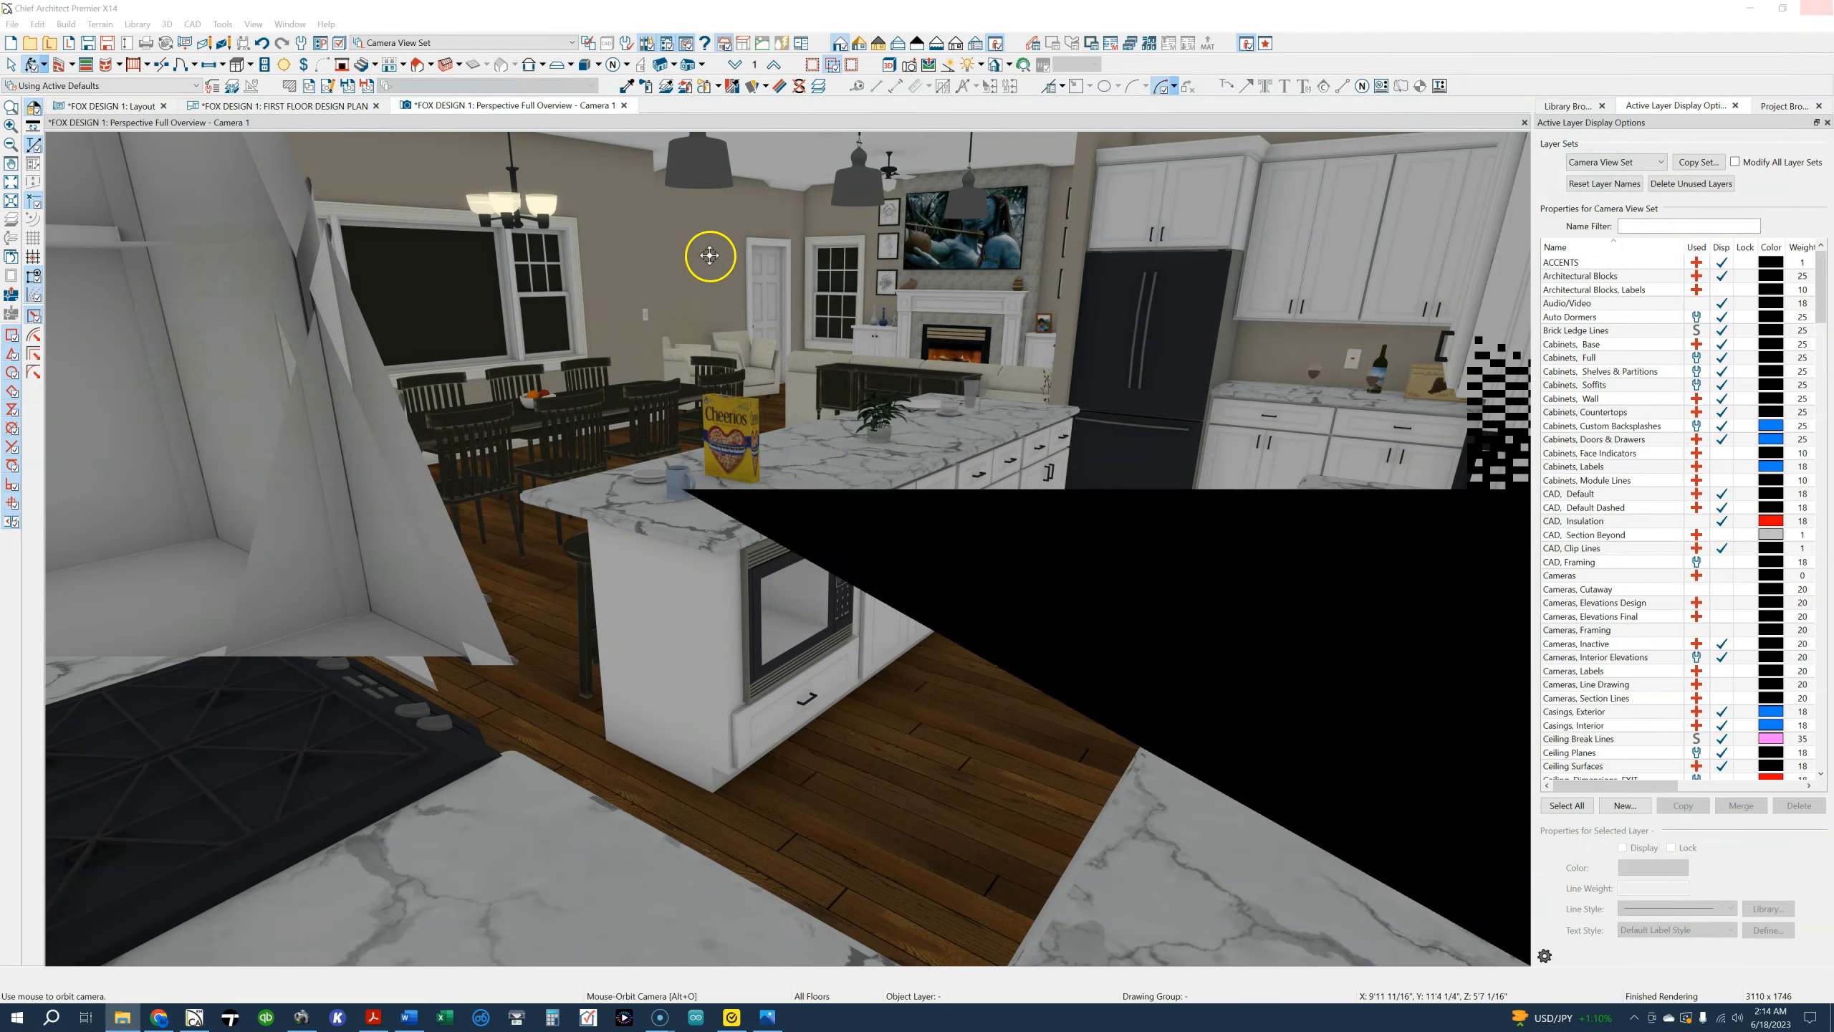
Move the perspective camera out of the kitchen to view the whole front exterior of the house in Chief Architect
scroll(834, 490, down, 5)
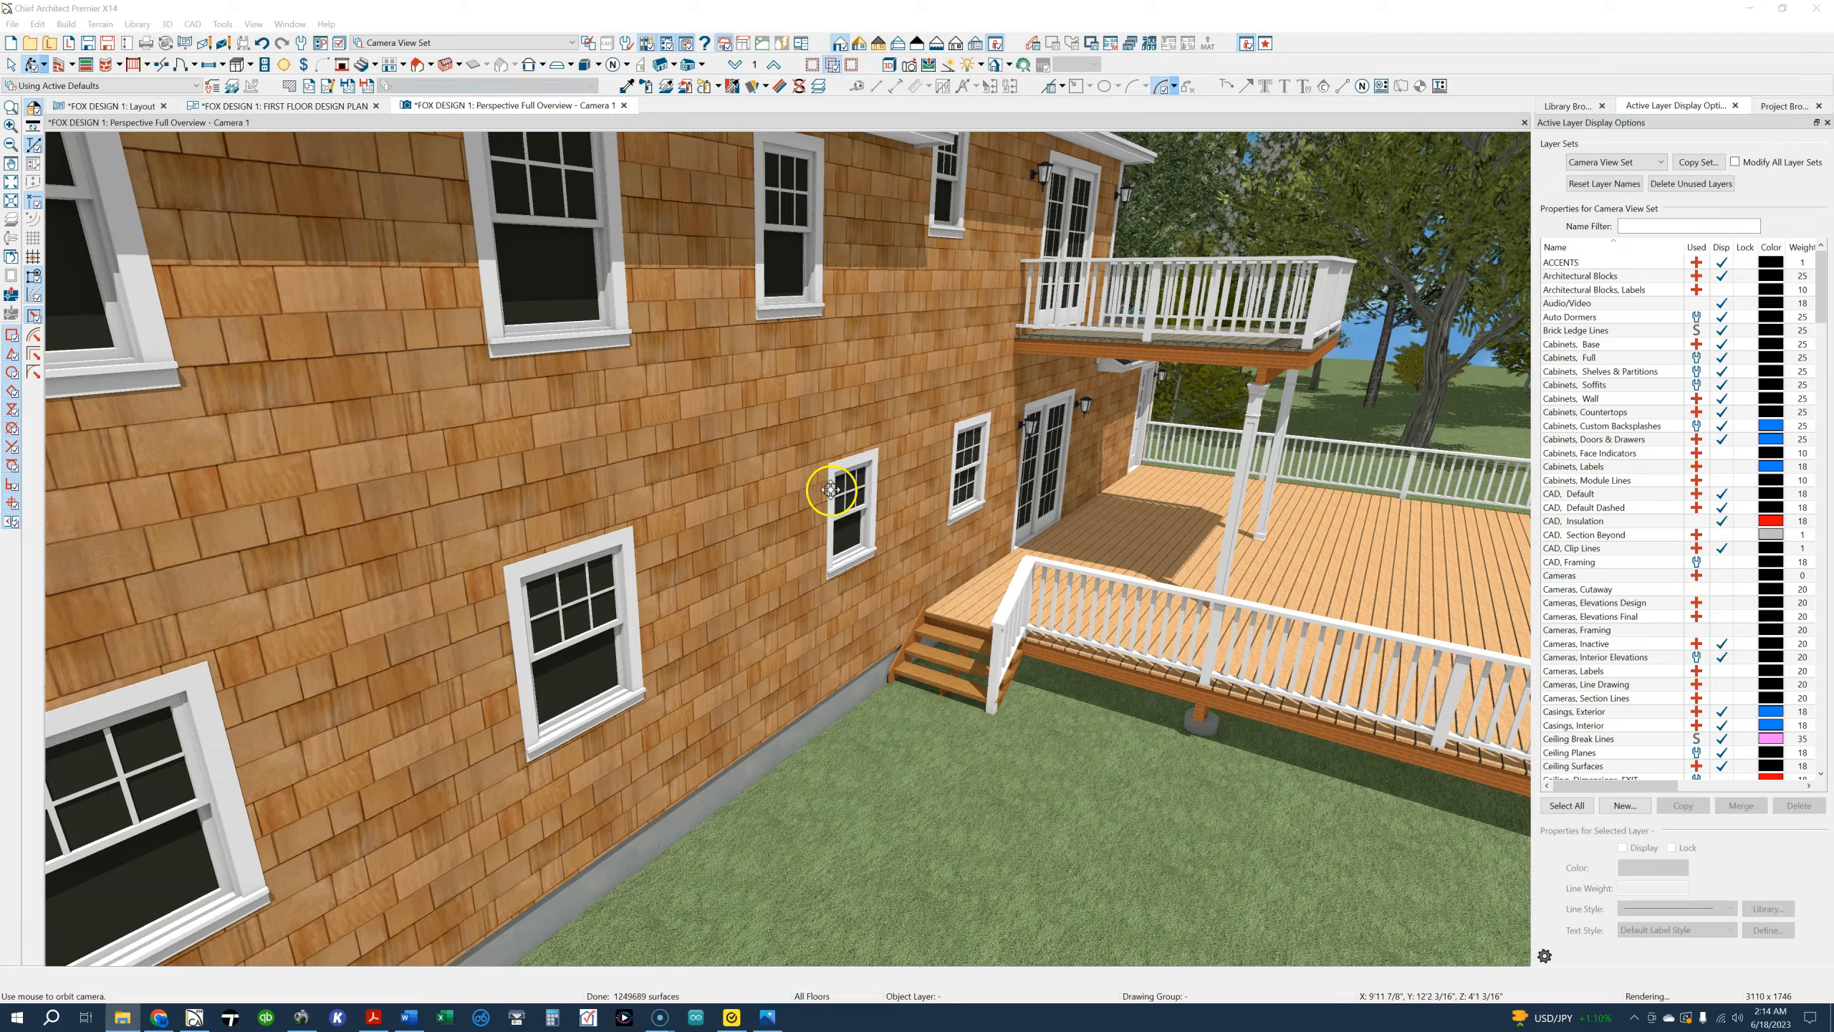
scroll(830, 490, down, 3)
drag(708, 518, 981, 512)
scroll(981, 511, up, 1)
scroll(833, 526, down, 2)
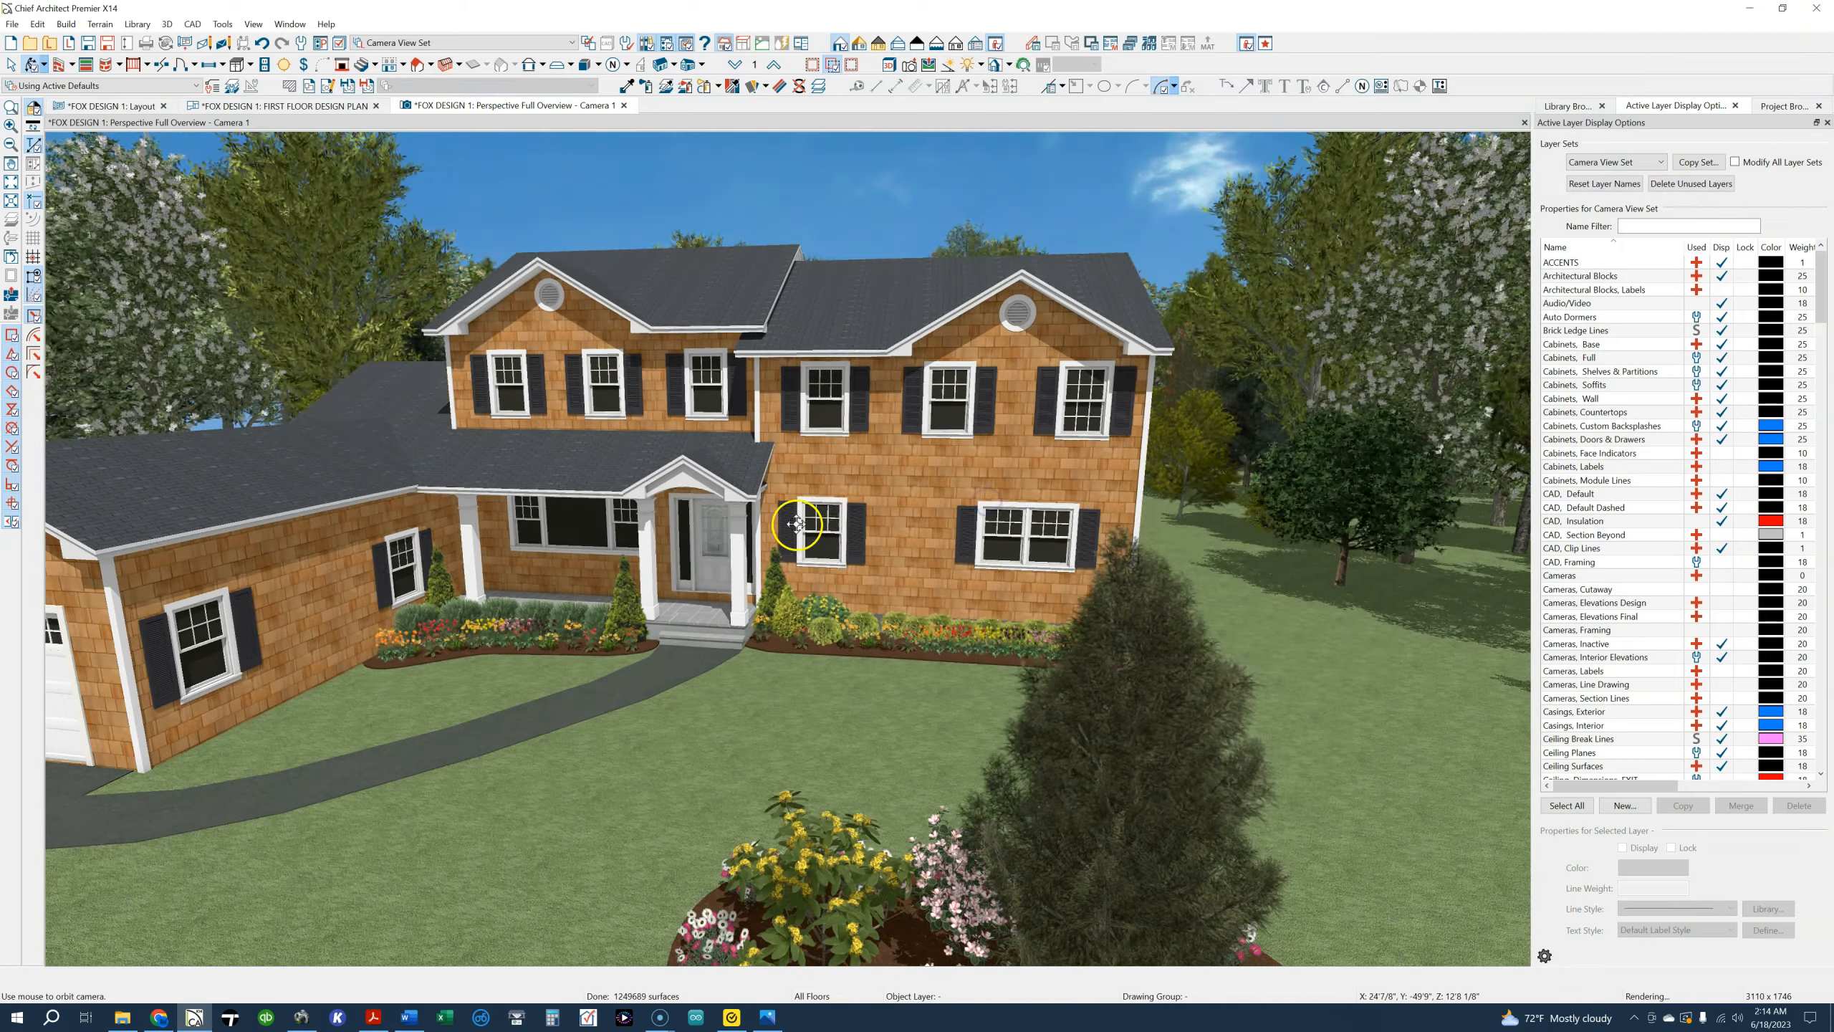
scroll(832, 527, down, 2)
Open the Library Browser and expand the Siding folder under Finishes in the User Catalog, collapsing the Doors - New folder
click(1567, 106)
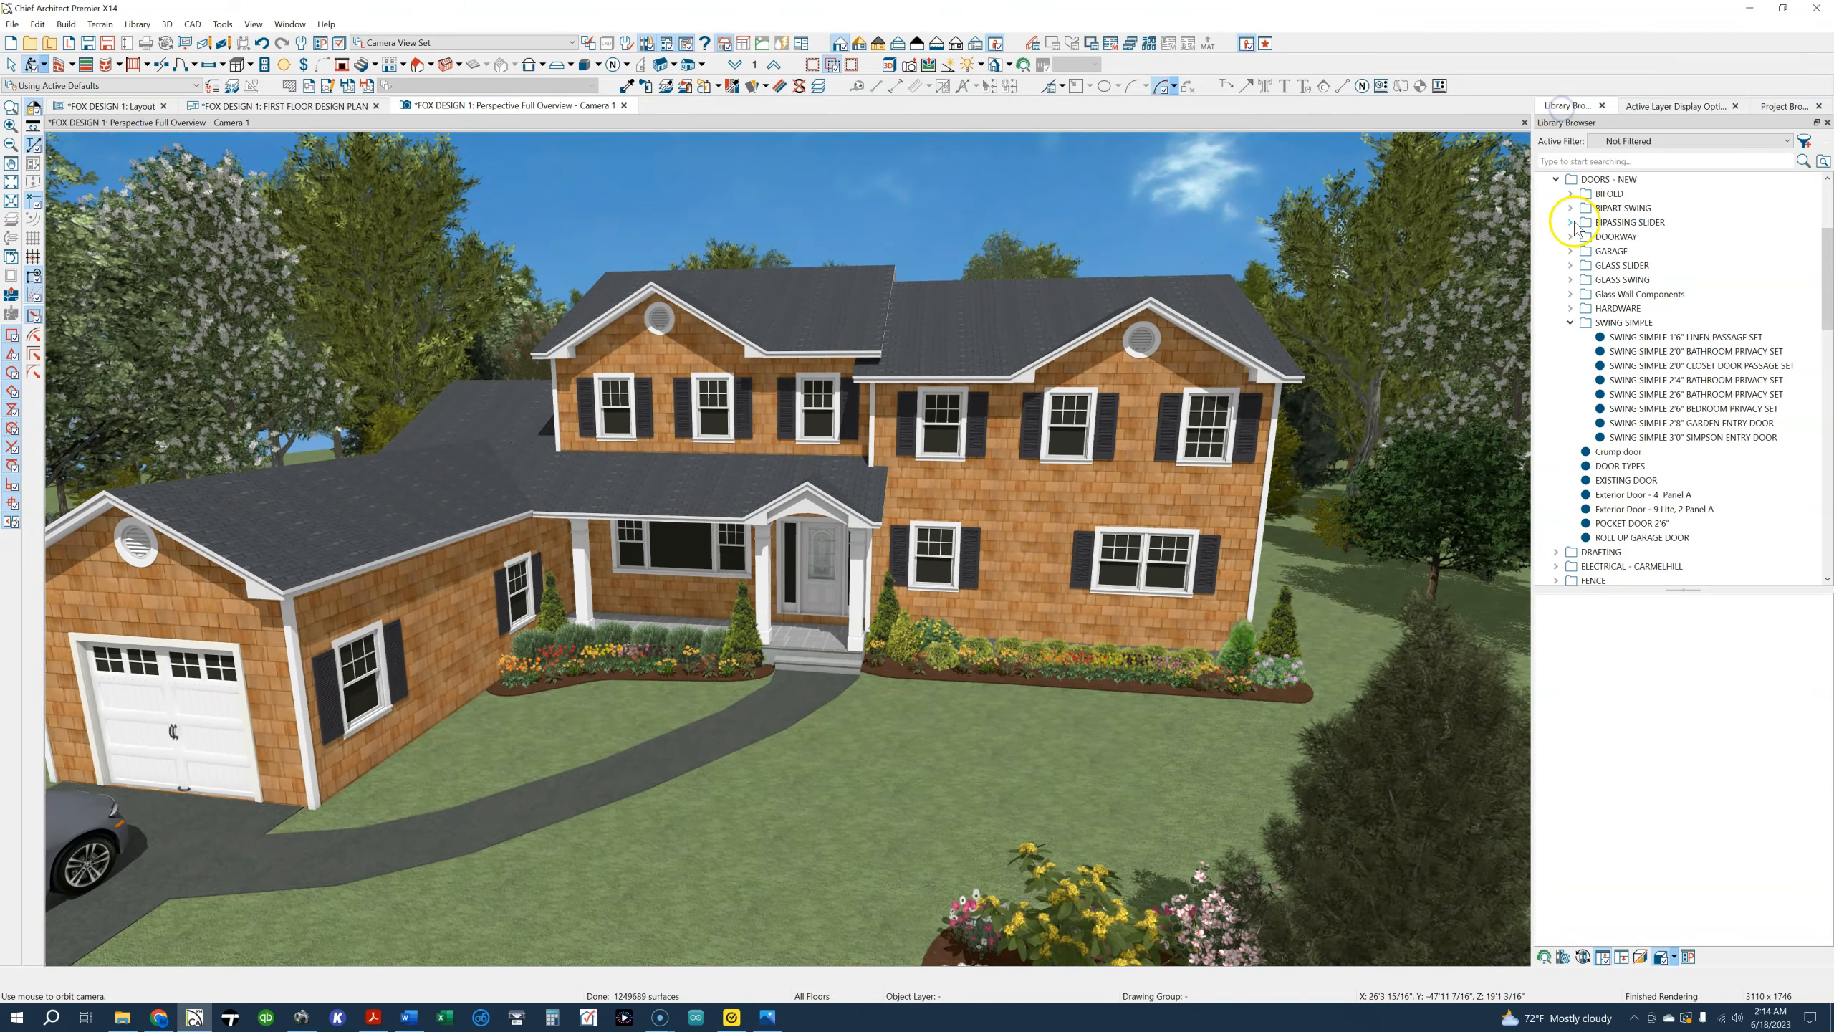
scroll(1577, 227, up, 4)
click(1554, 352)
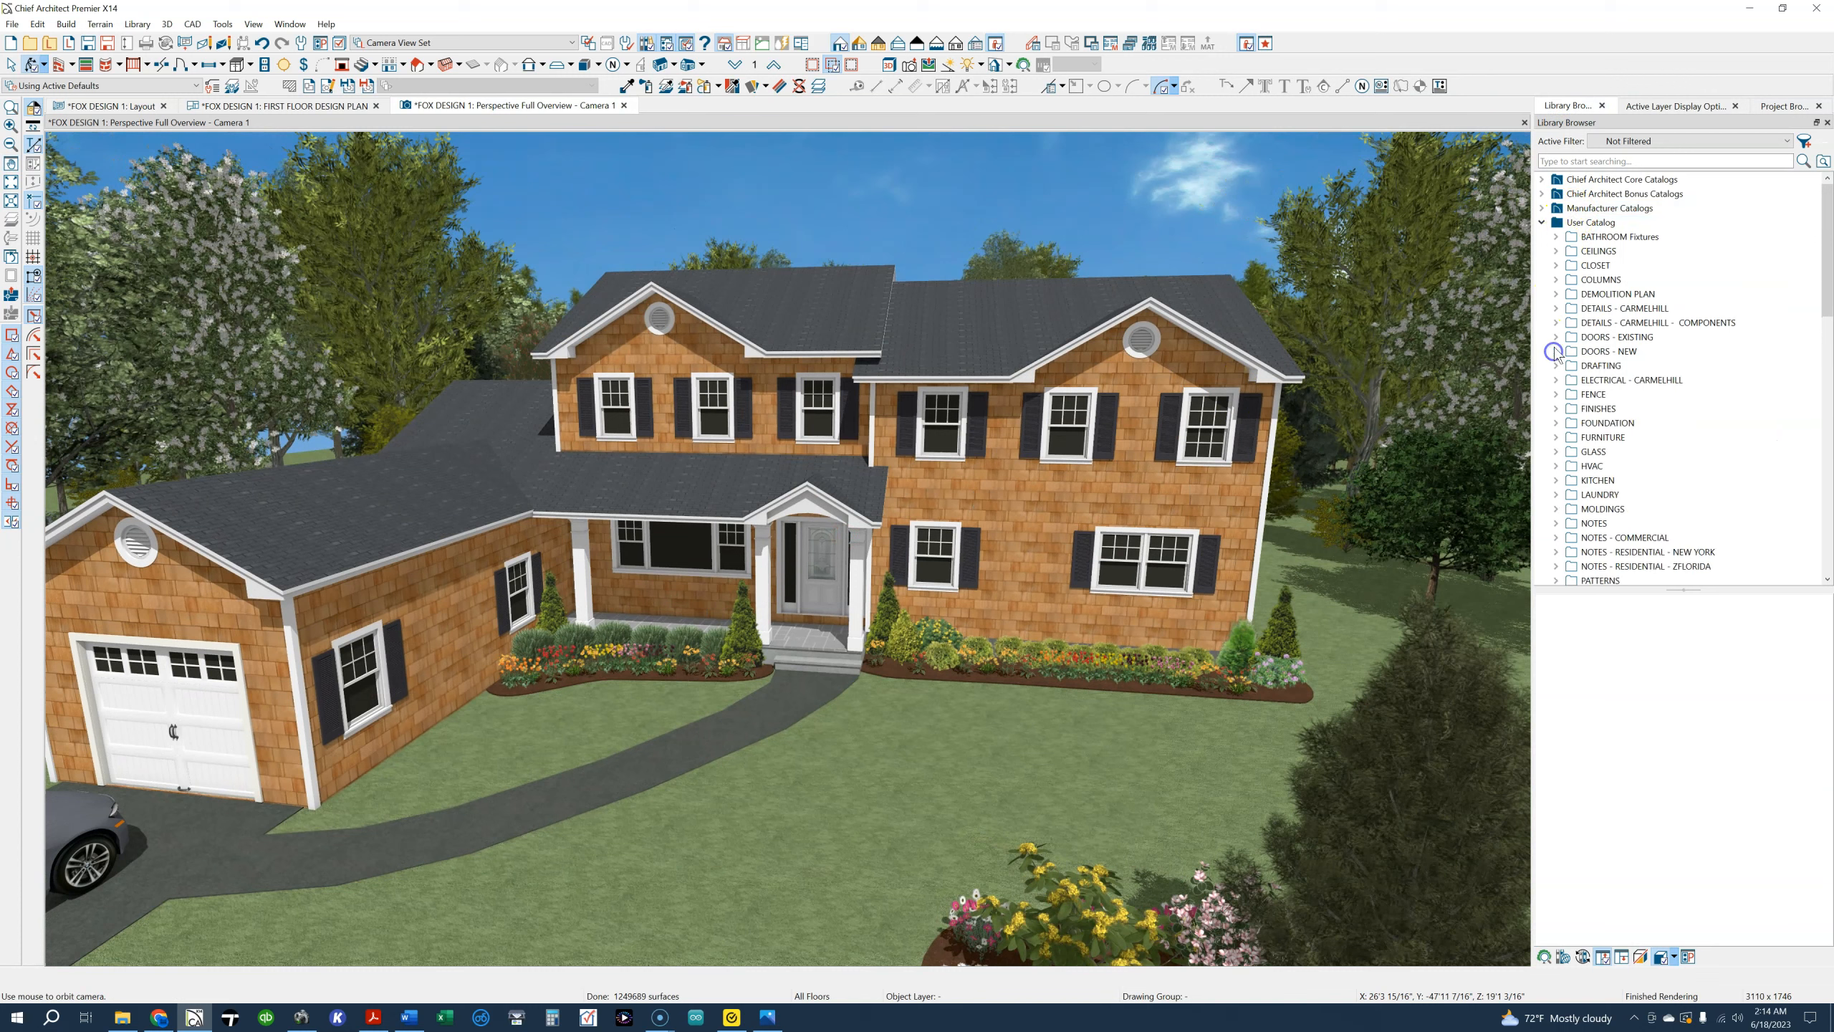
scroll(1558, 355, down, 5)
click(1557, 409)
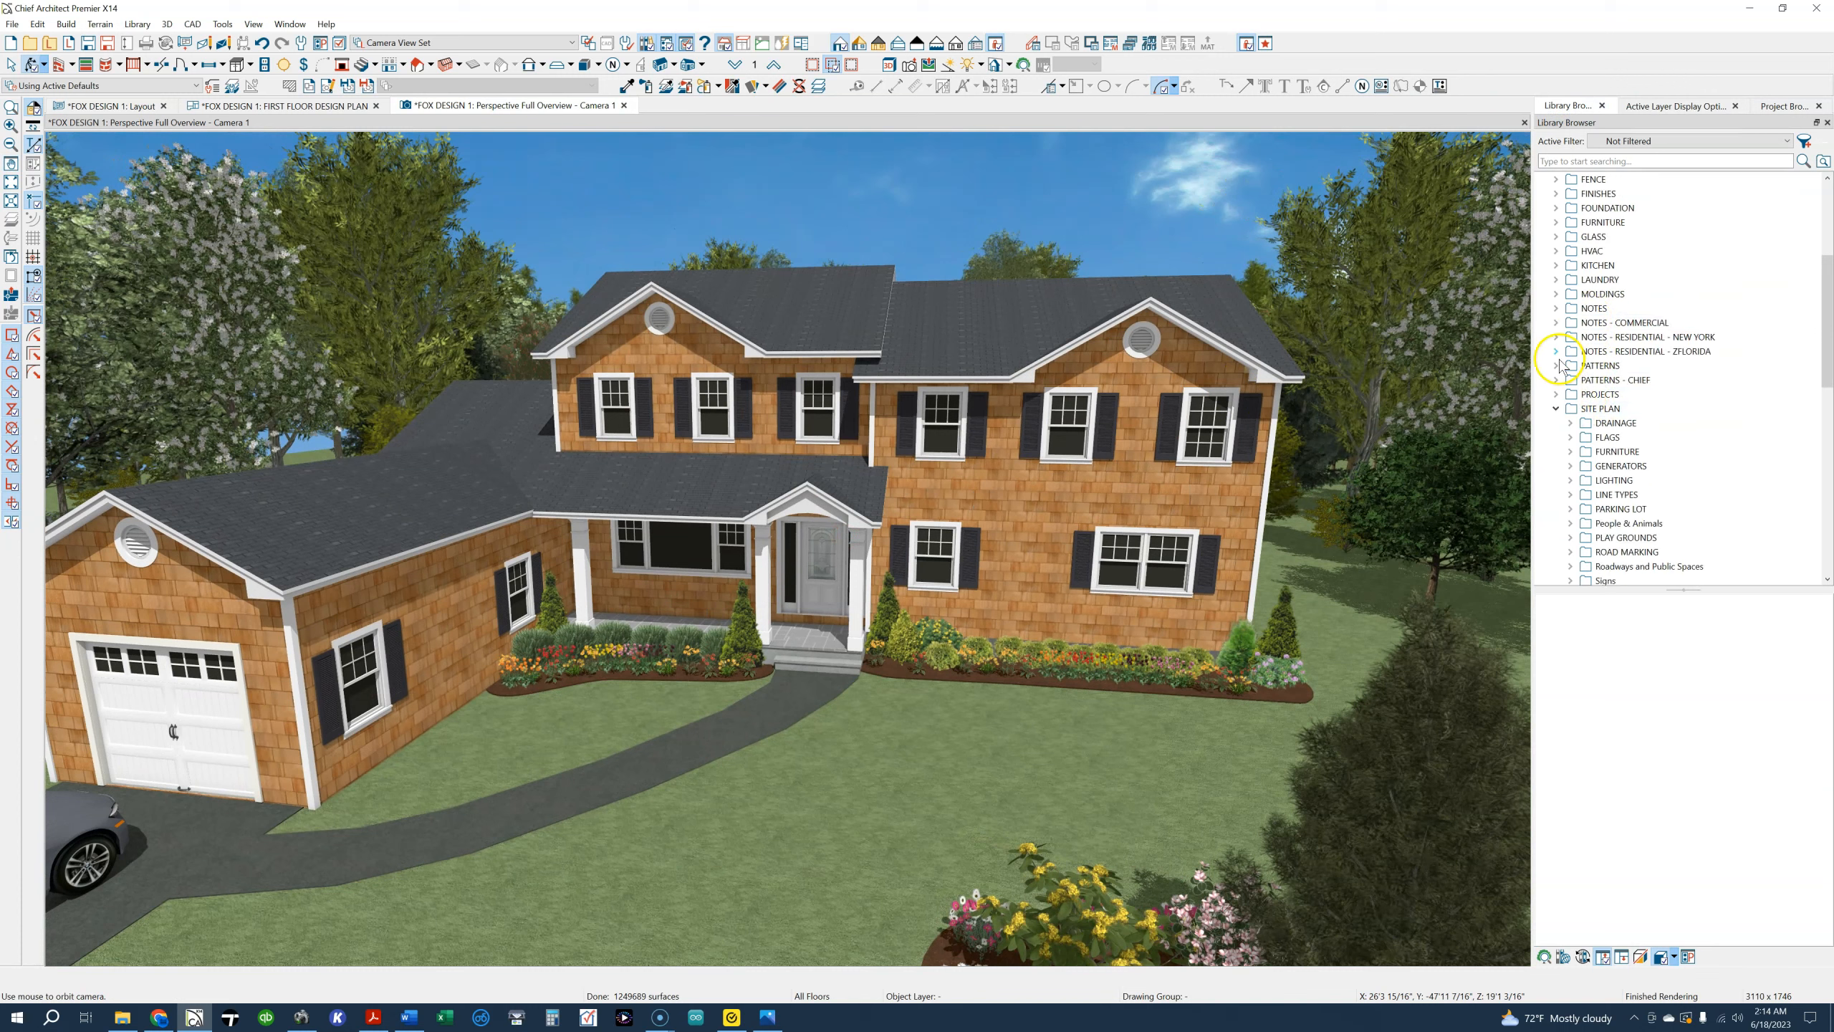
click(1556, 193)
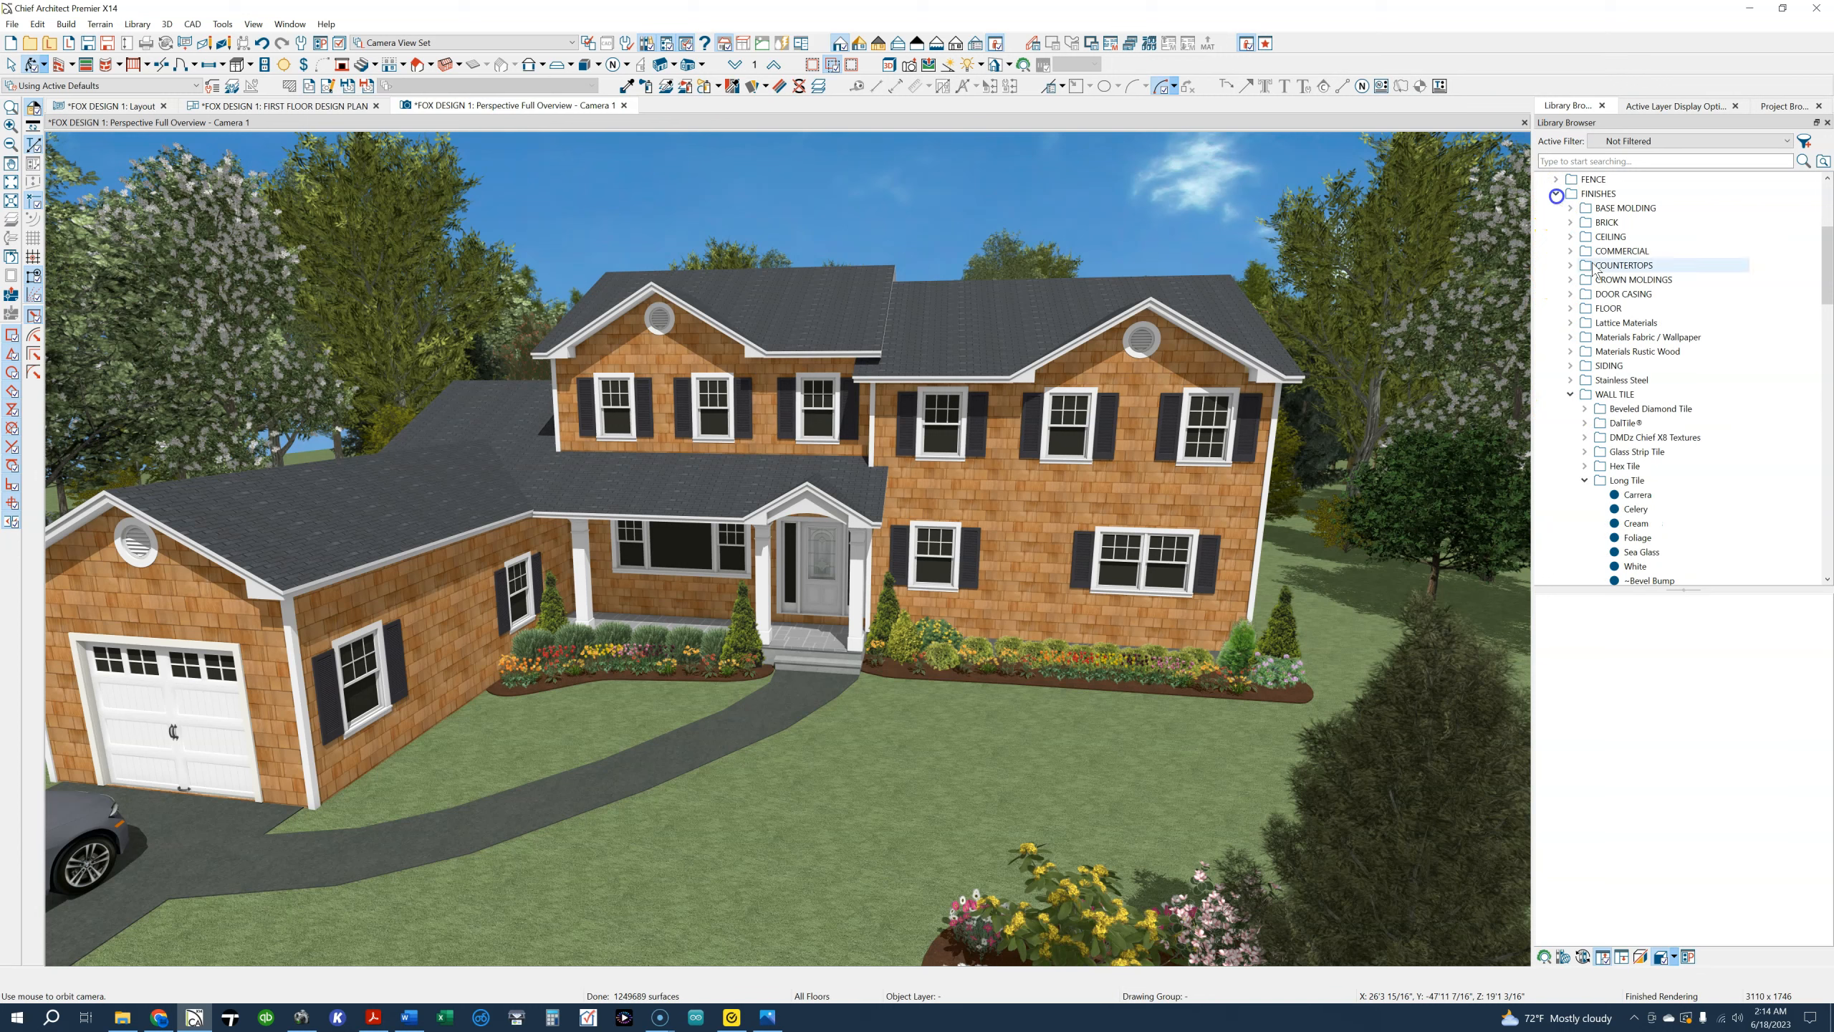
click(1570, 366)
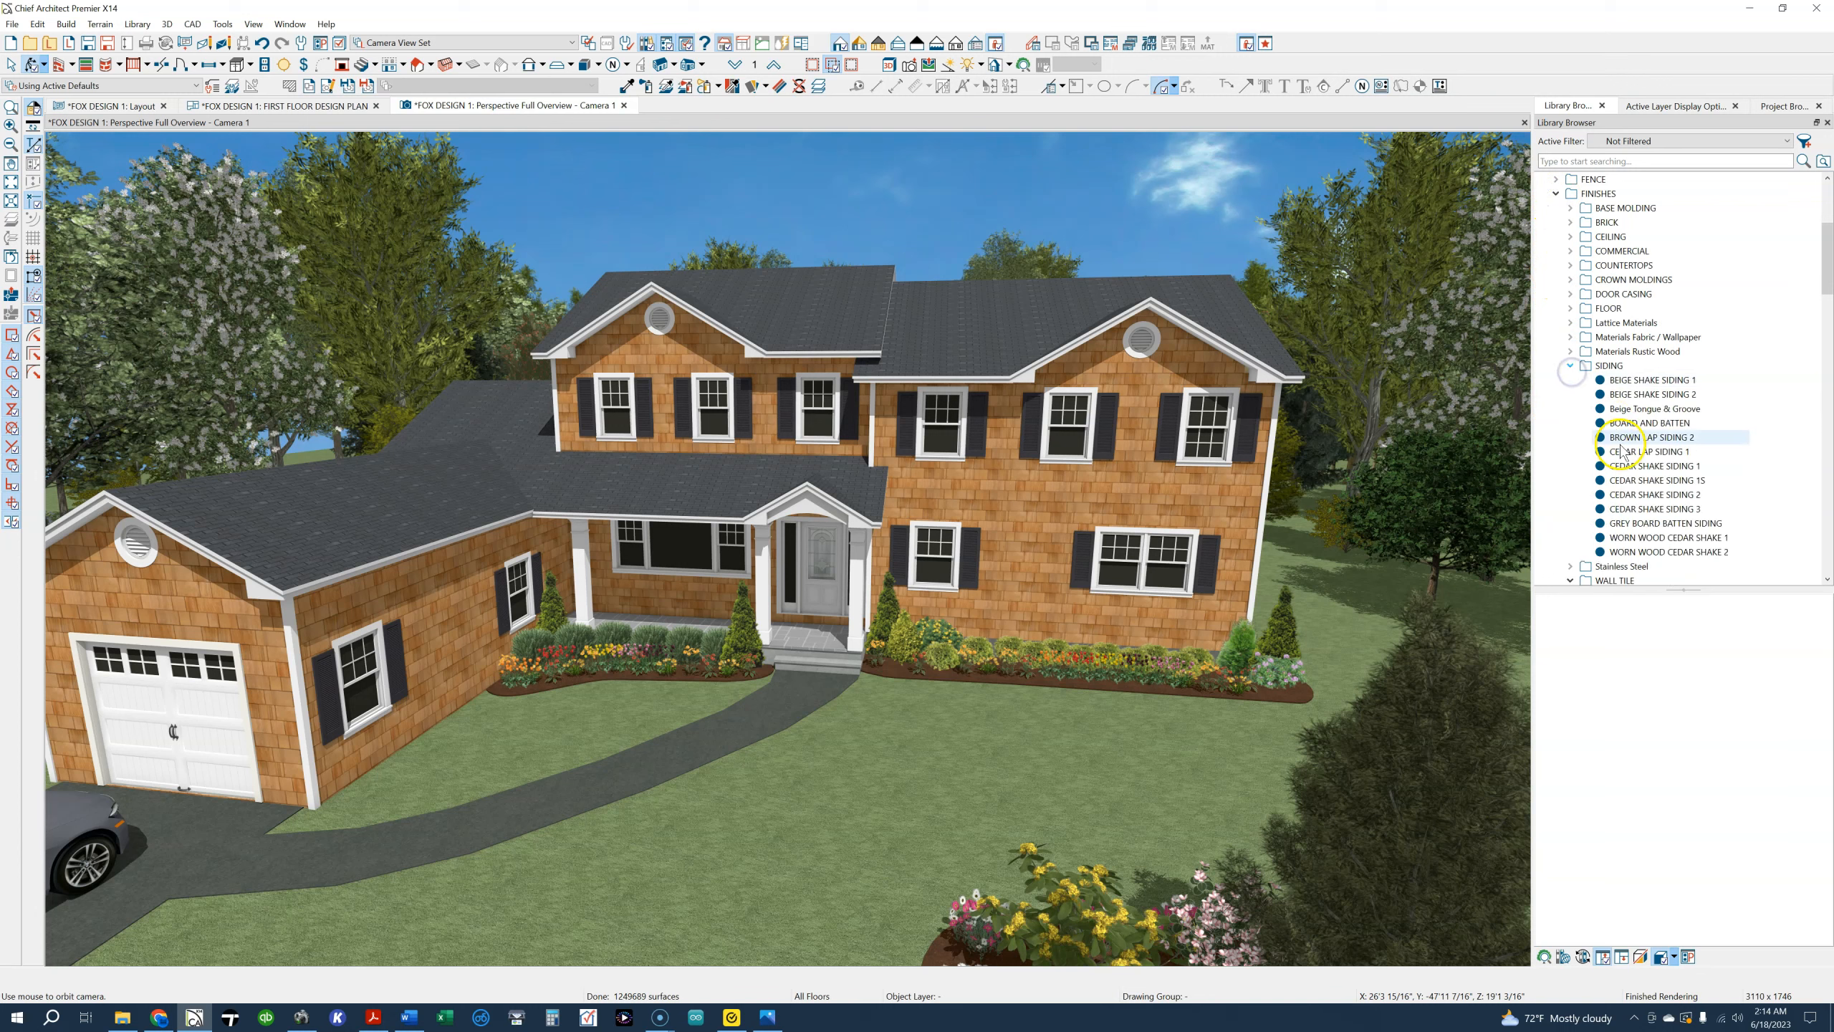
Try BEIGE SHAKE SIDING 1 and BEIGE SHAKE SIDING 2 on the front exterior walls with the Material Painter
click(1647, 379)
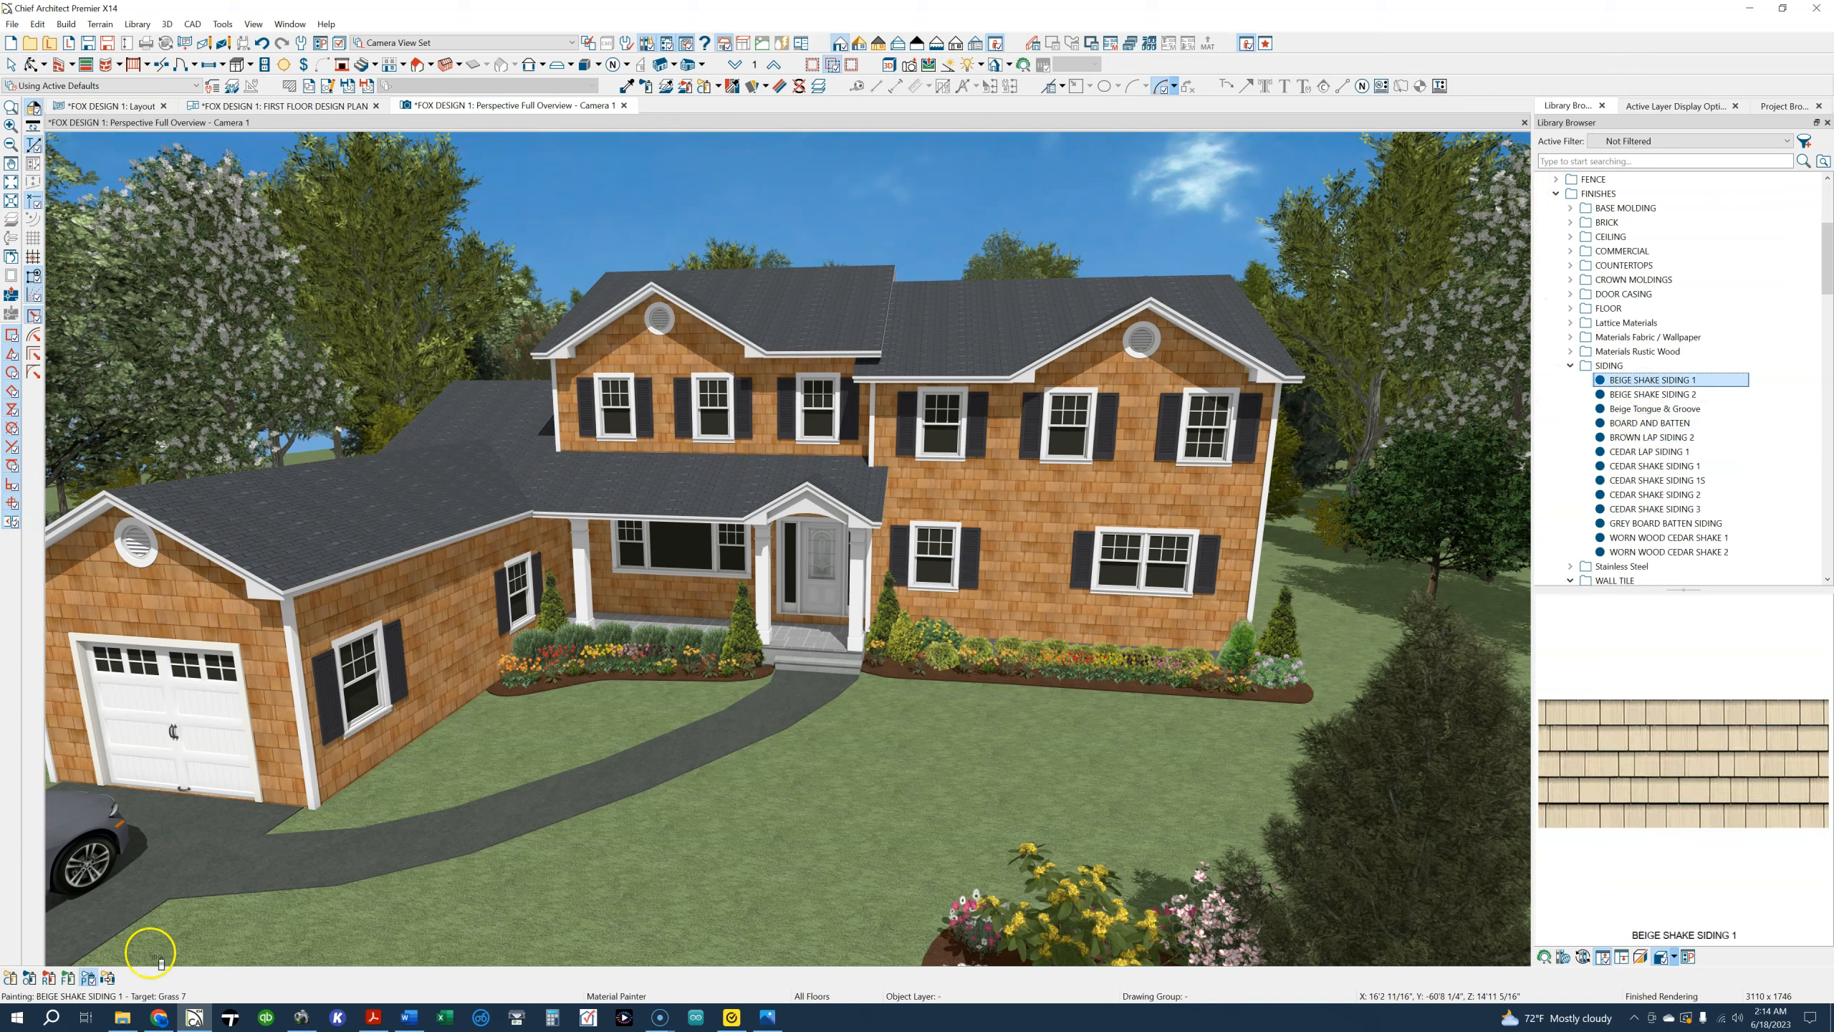
click(1008, 501)
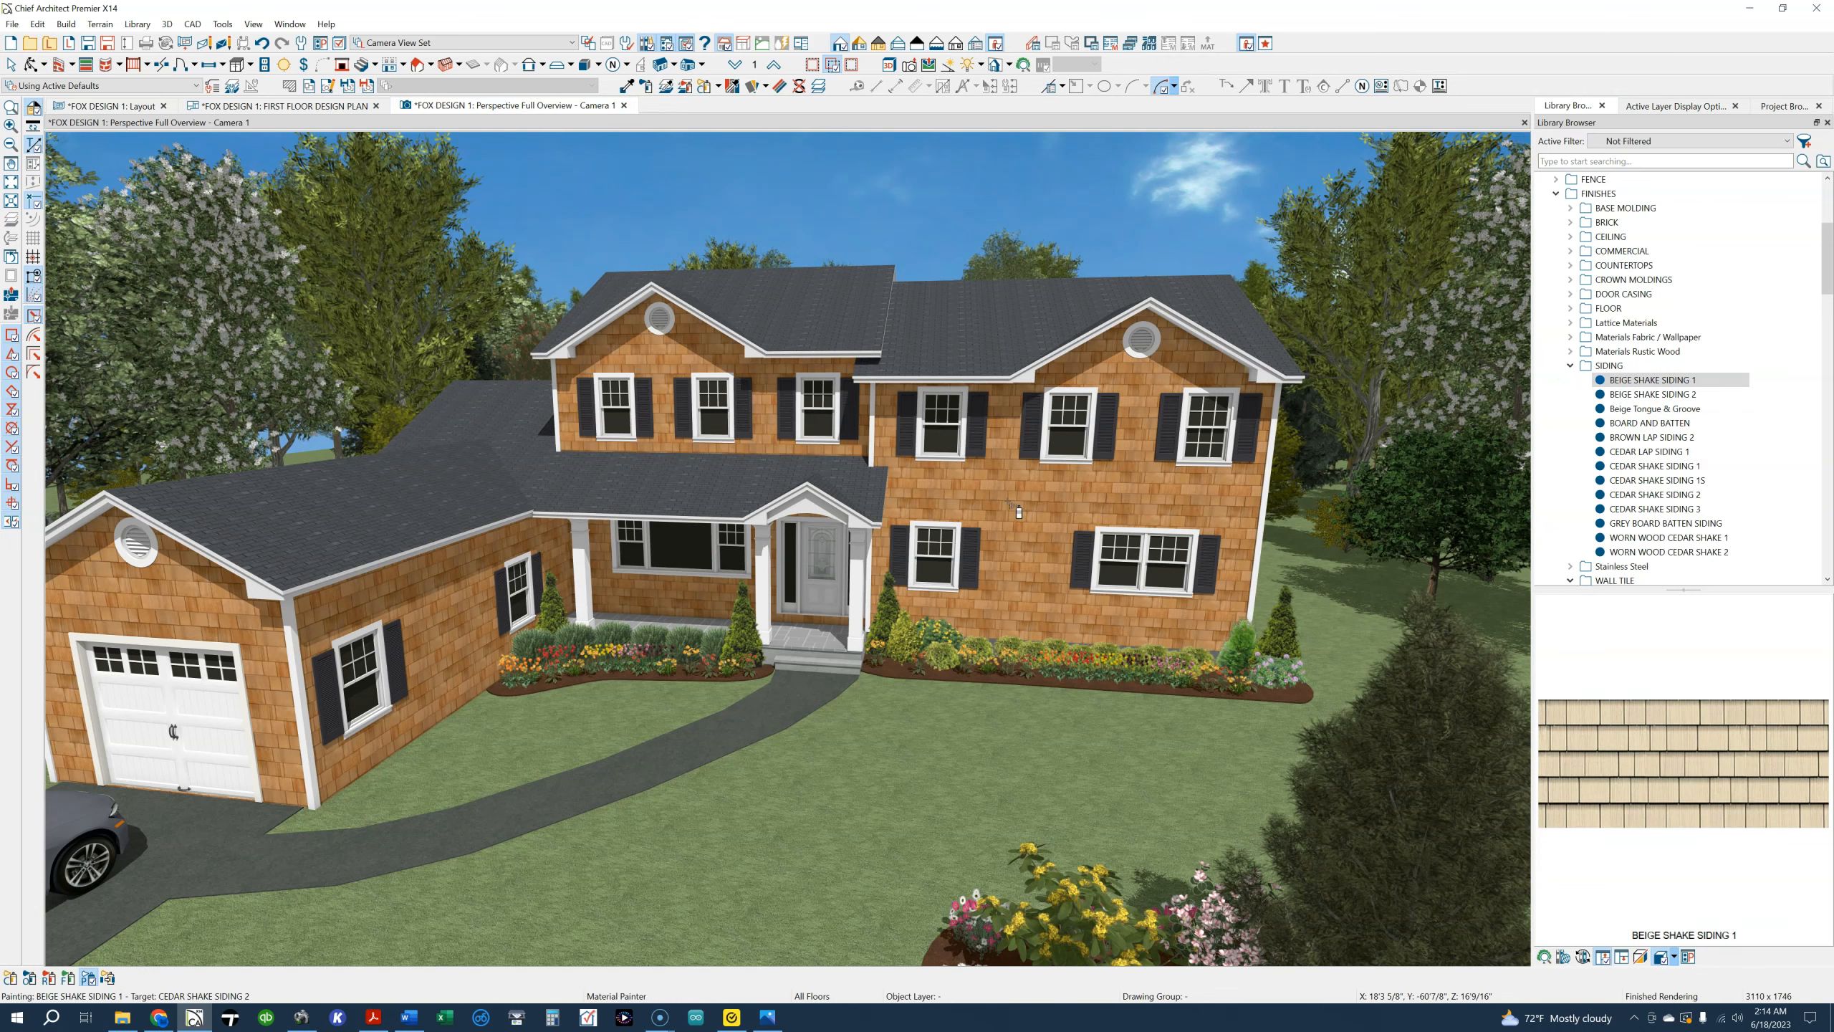
click(1008, 503)
click(1652, 394)
click(1056, 504)
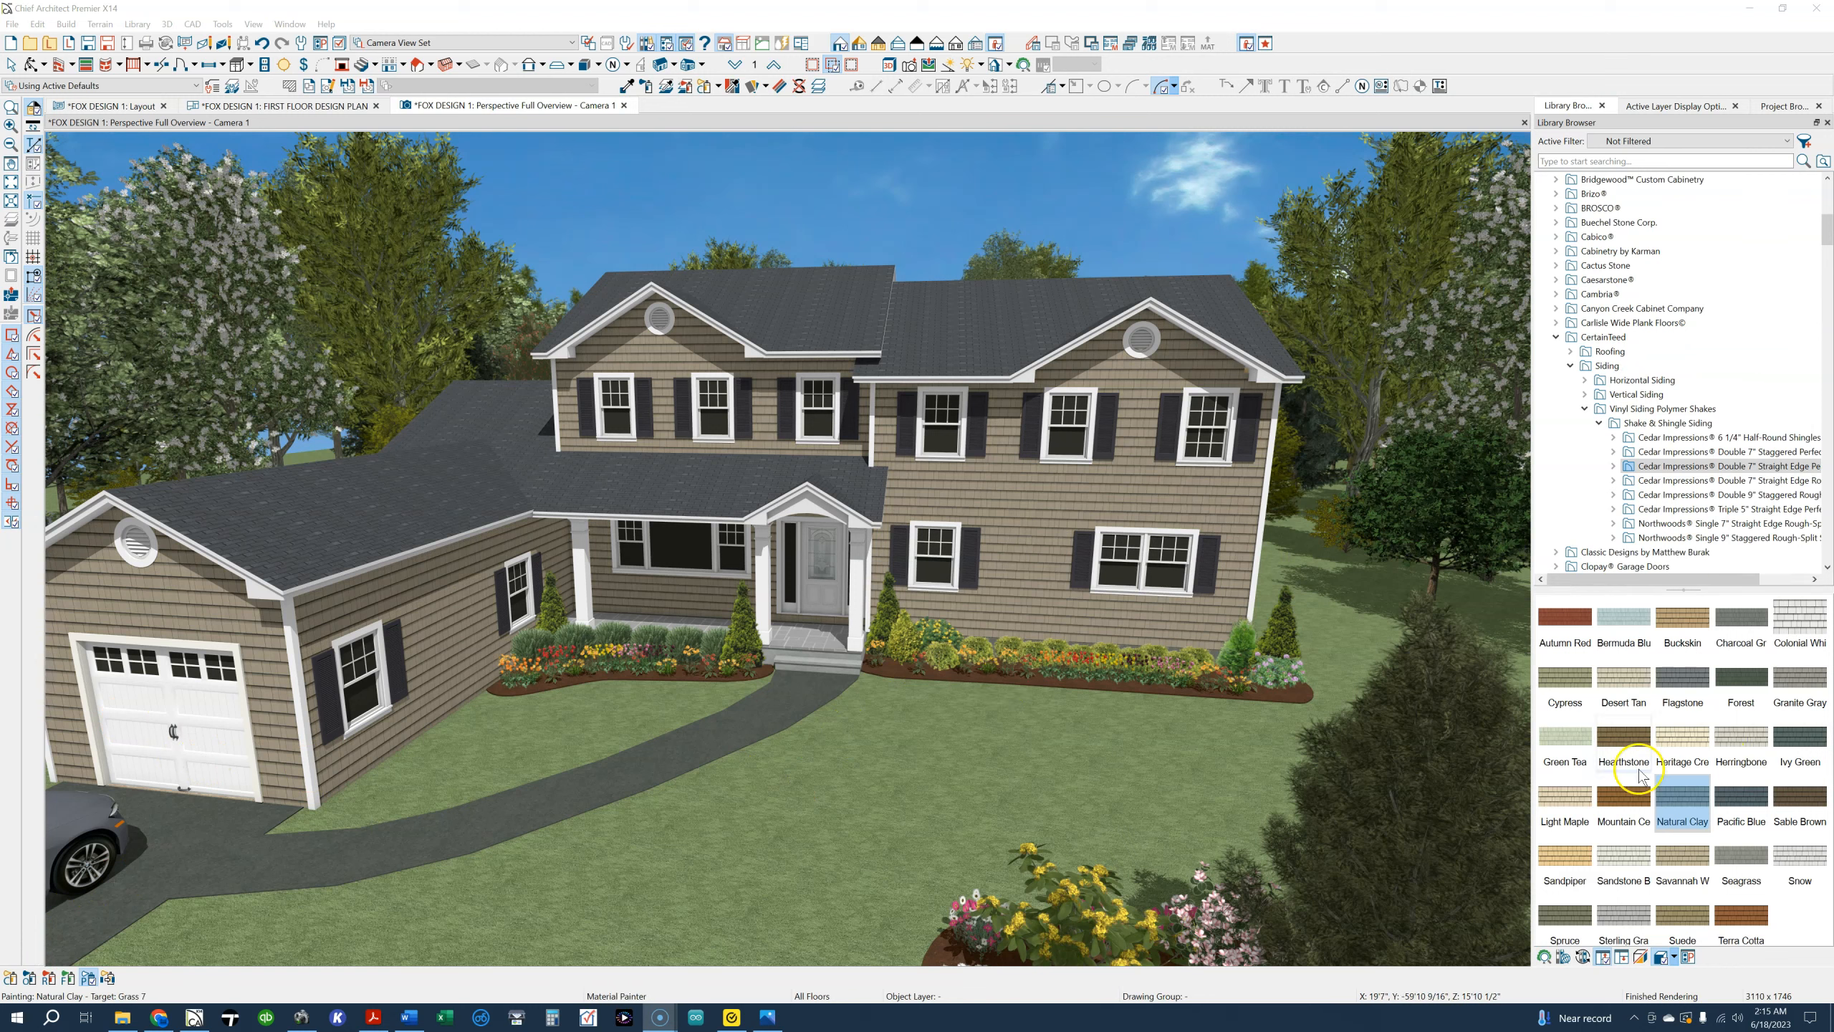
Paint the exterior walls with CertainTeed Cedar Impressions Double 7" Straight Edge siding in Buckskin, followed by Colonial White
click(1669, 613)
click(1046, 513)
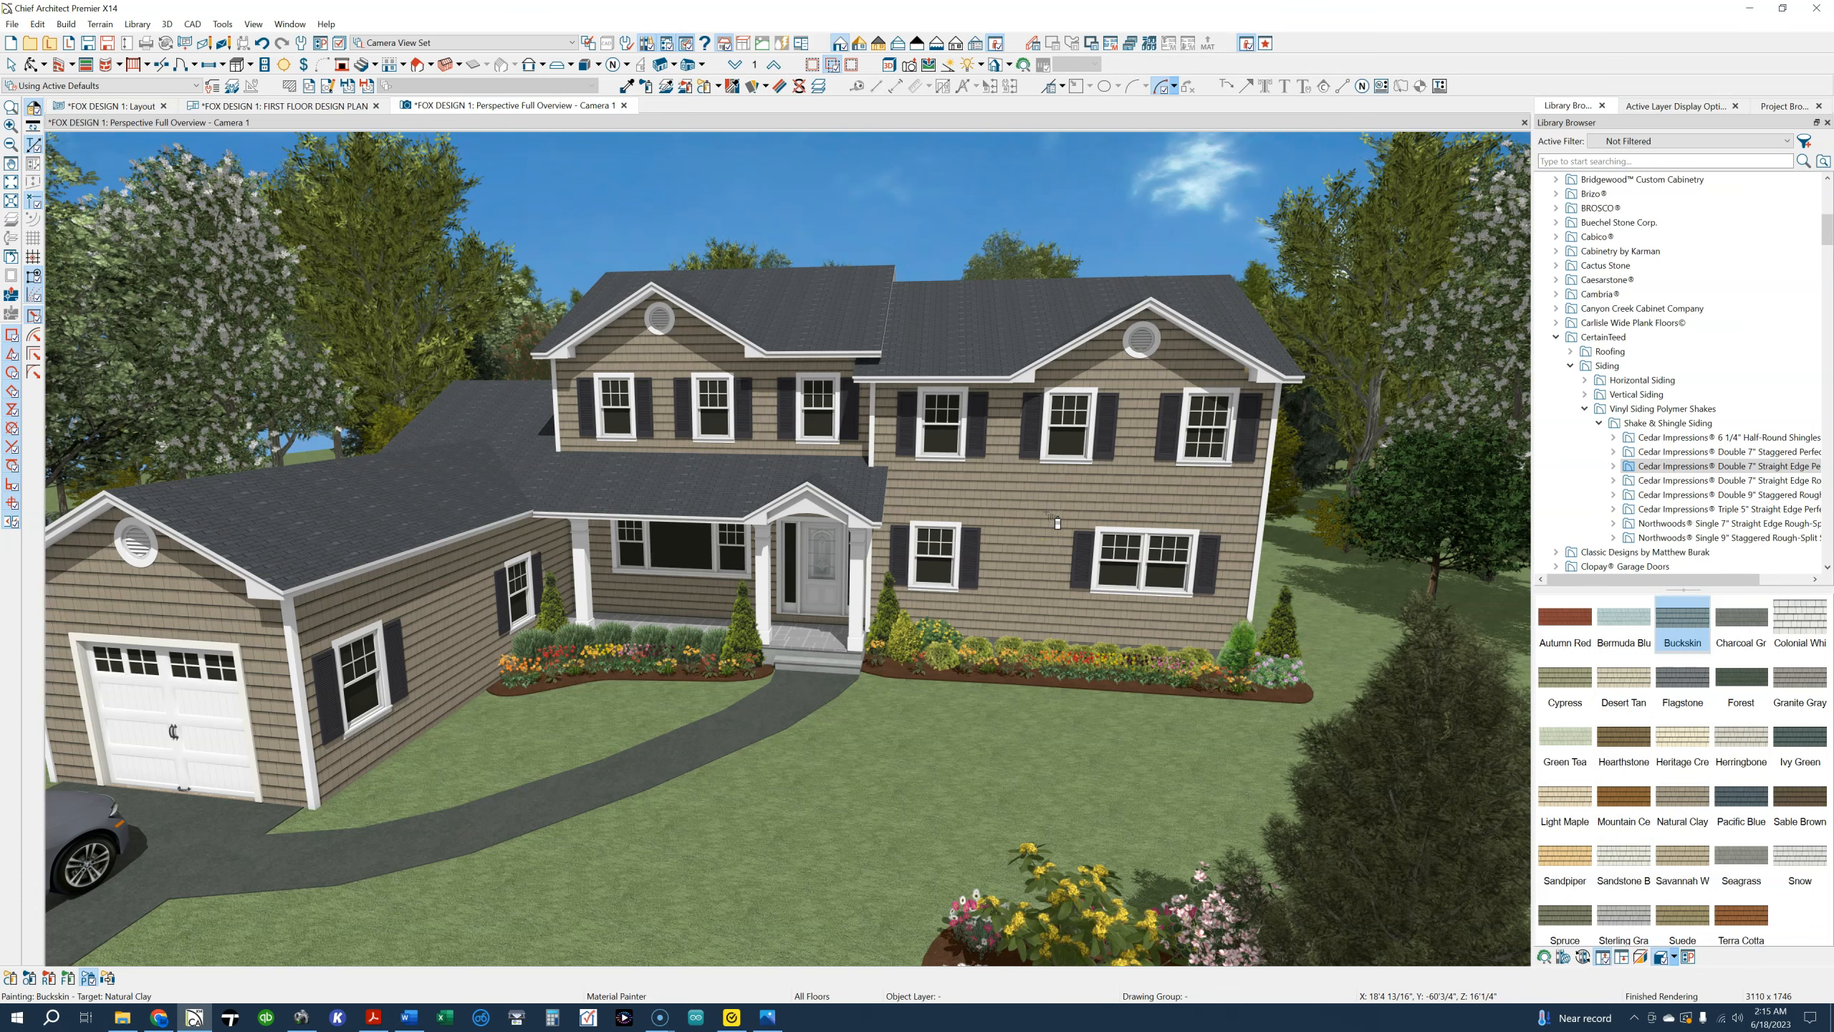
click(1035, 523)
click(1637, 682)
click(1024, 550)
click(1791, 627)
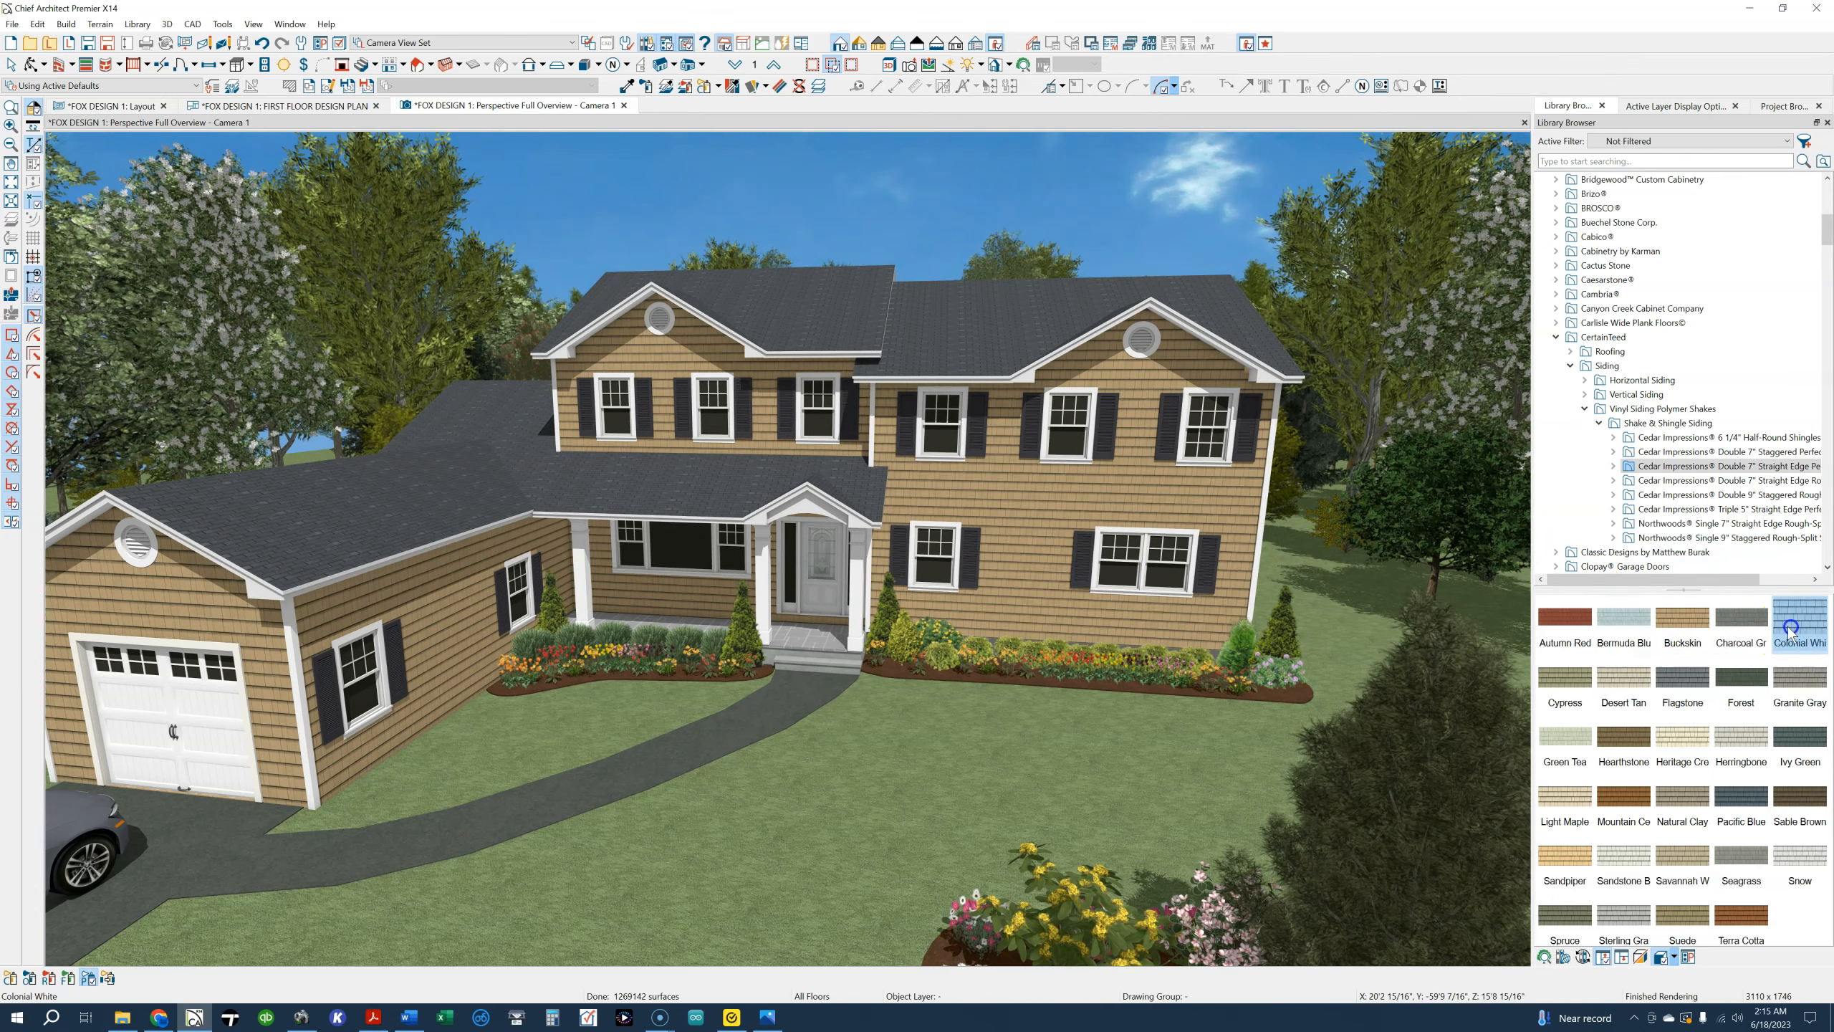
click(1040, 518)
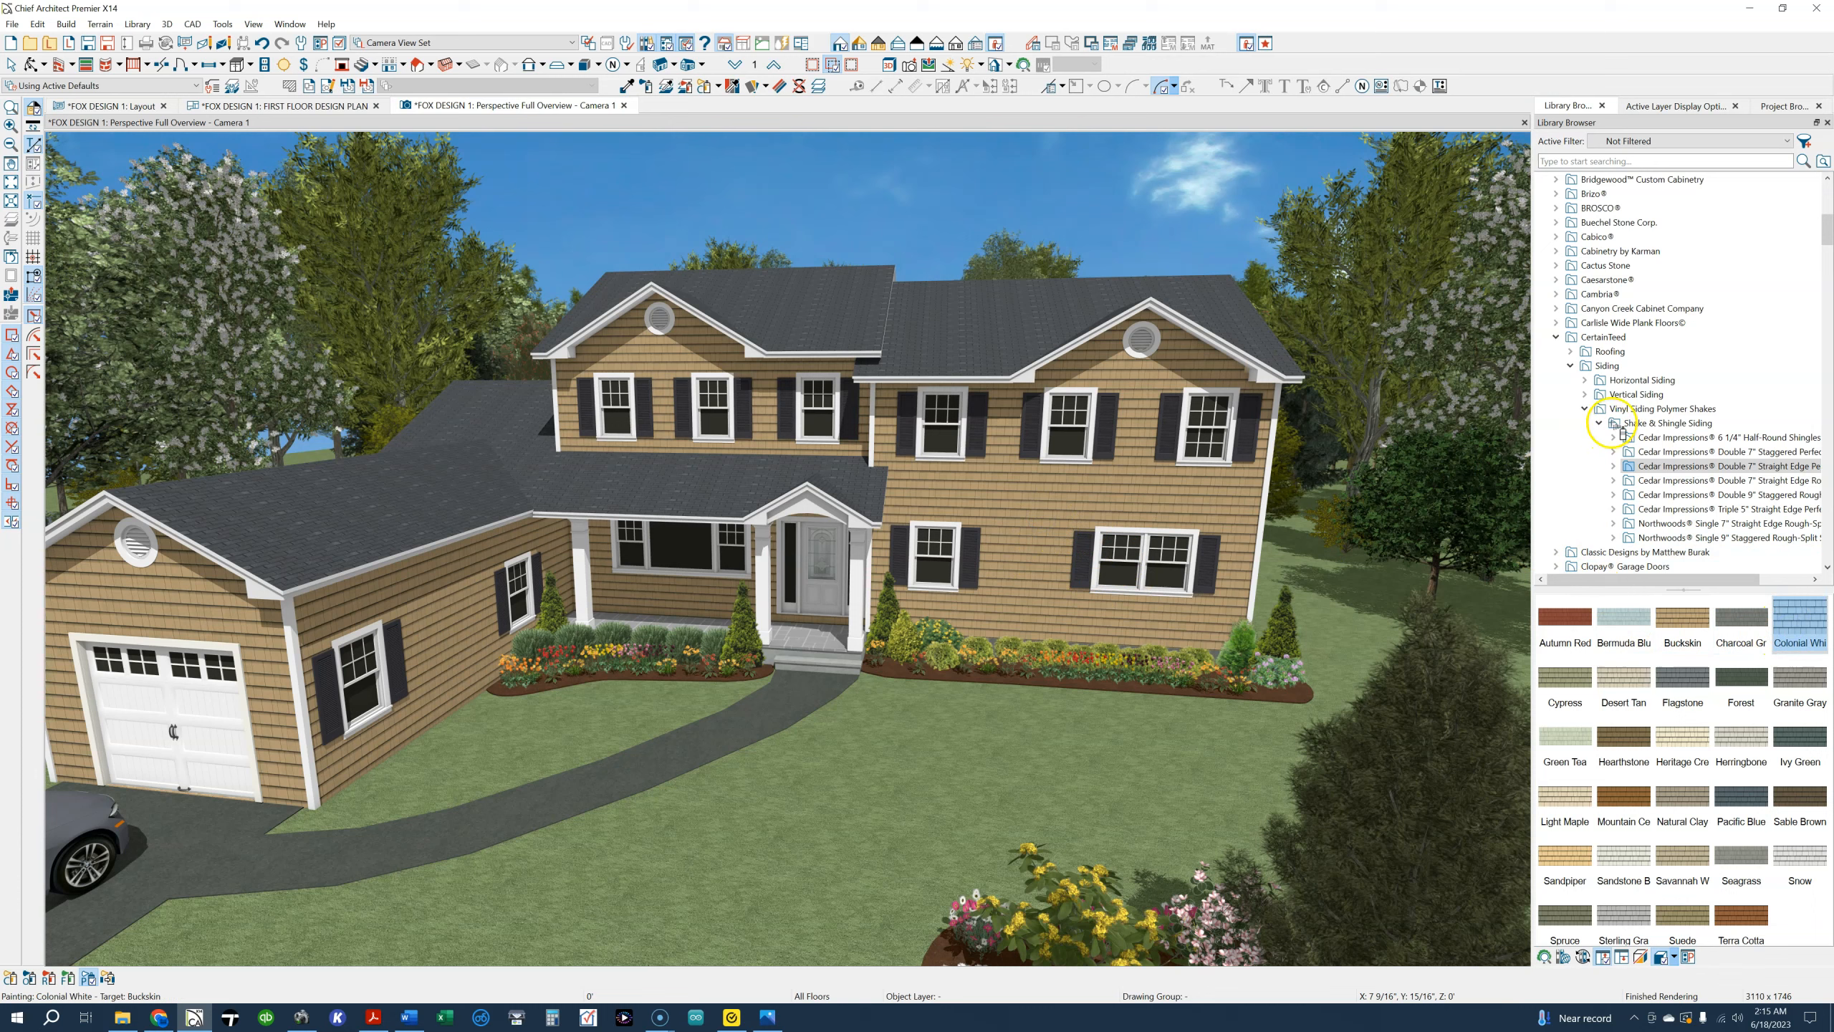
Expand CertainTeed's horizontal Vinyl Siding Collection to MainStreet and paint the exterior walls with its Sandpiper siding
click(1585, 382)
click(1597, 409)
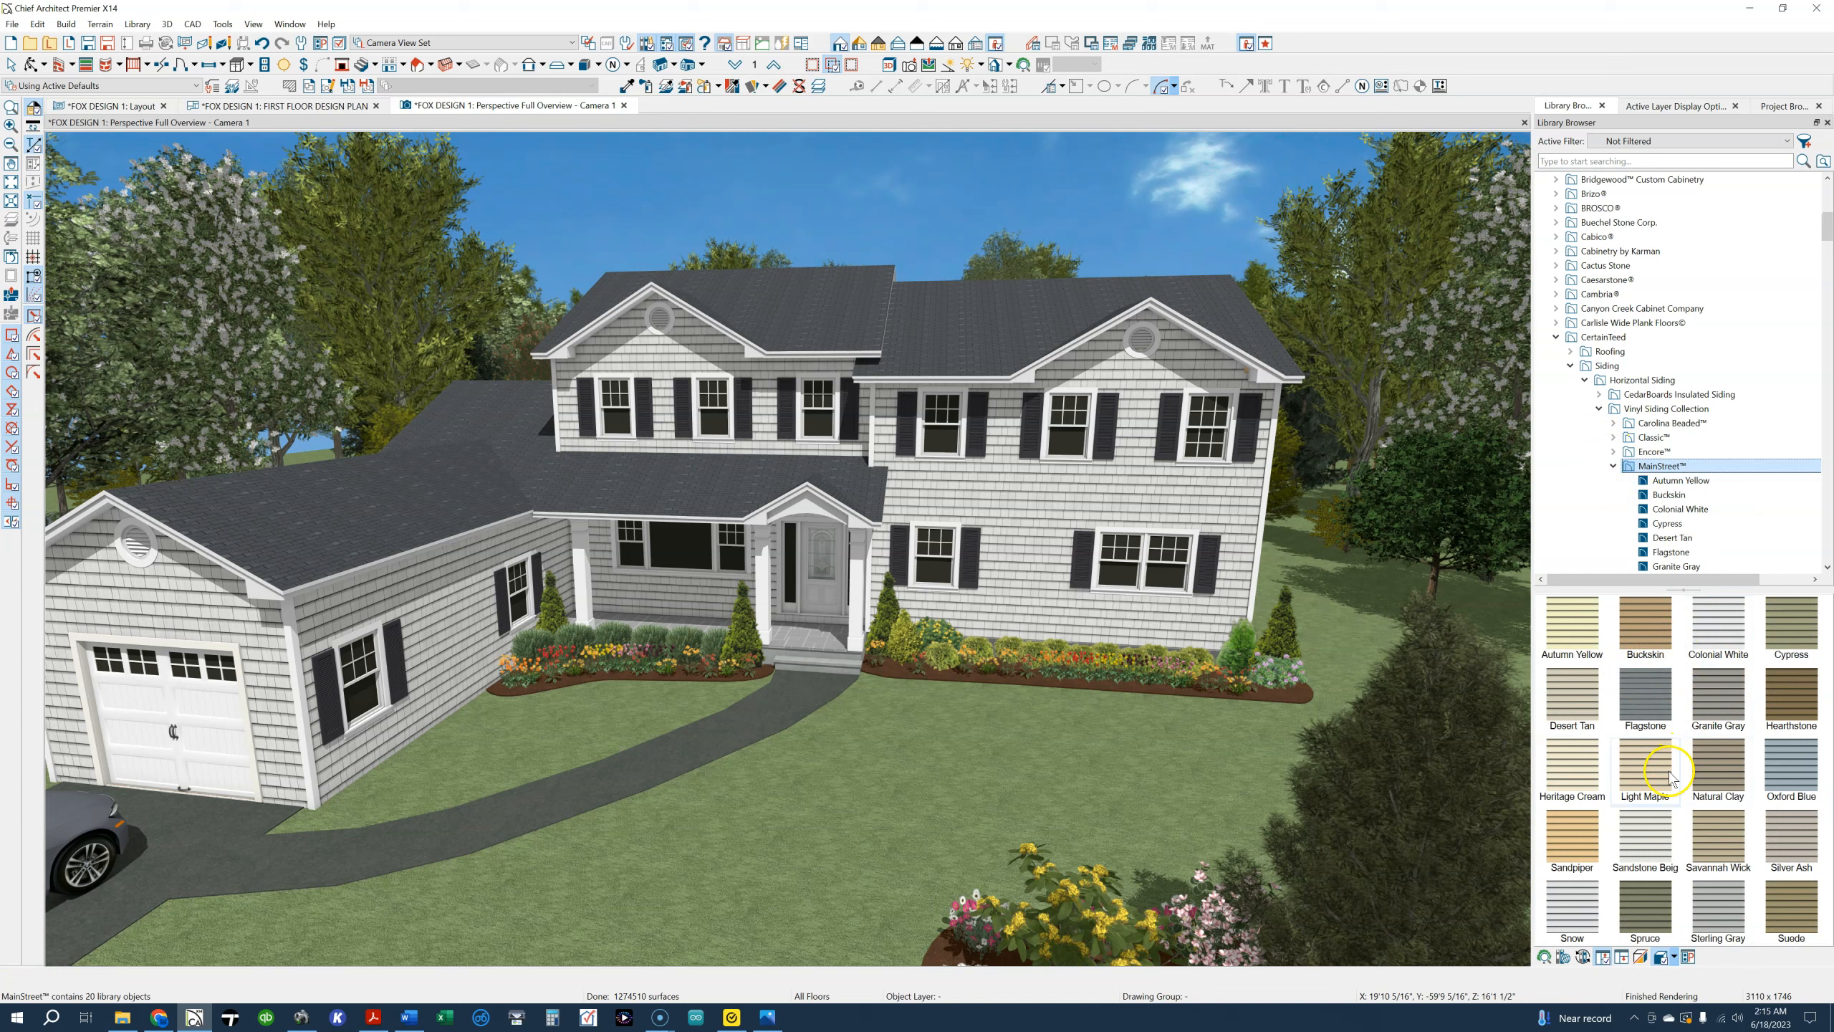
click(1016, 549)
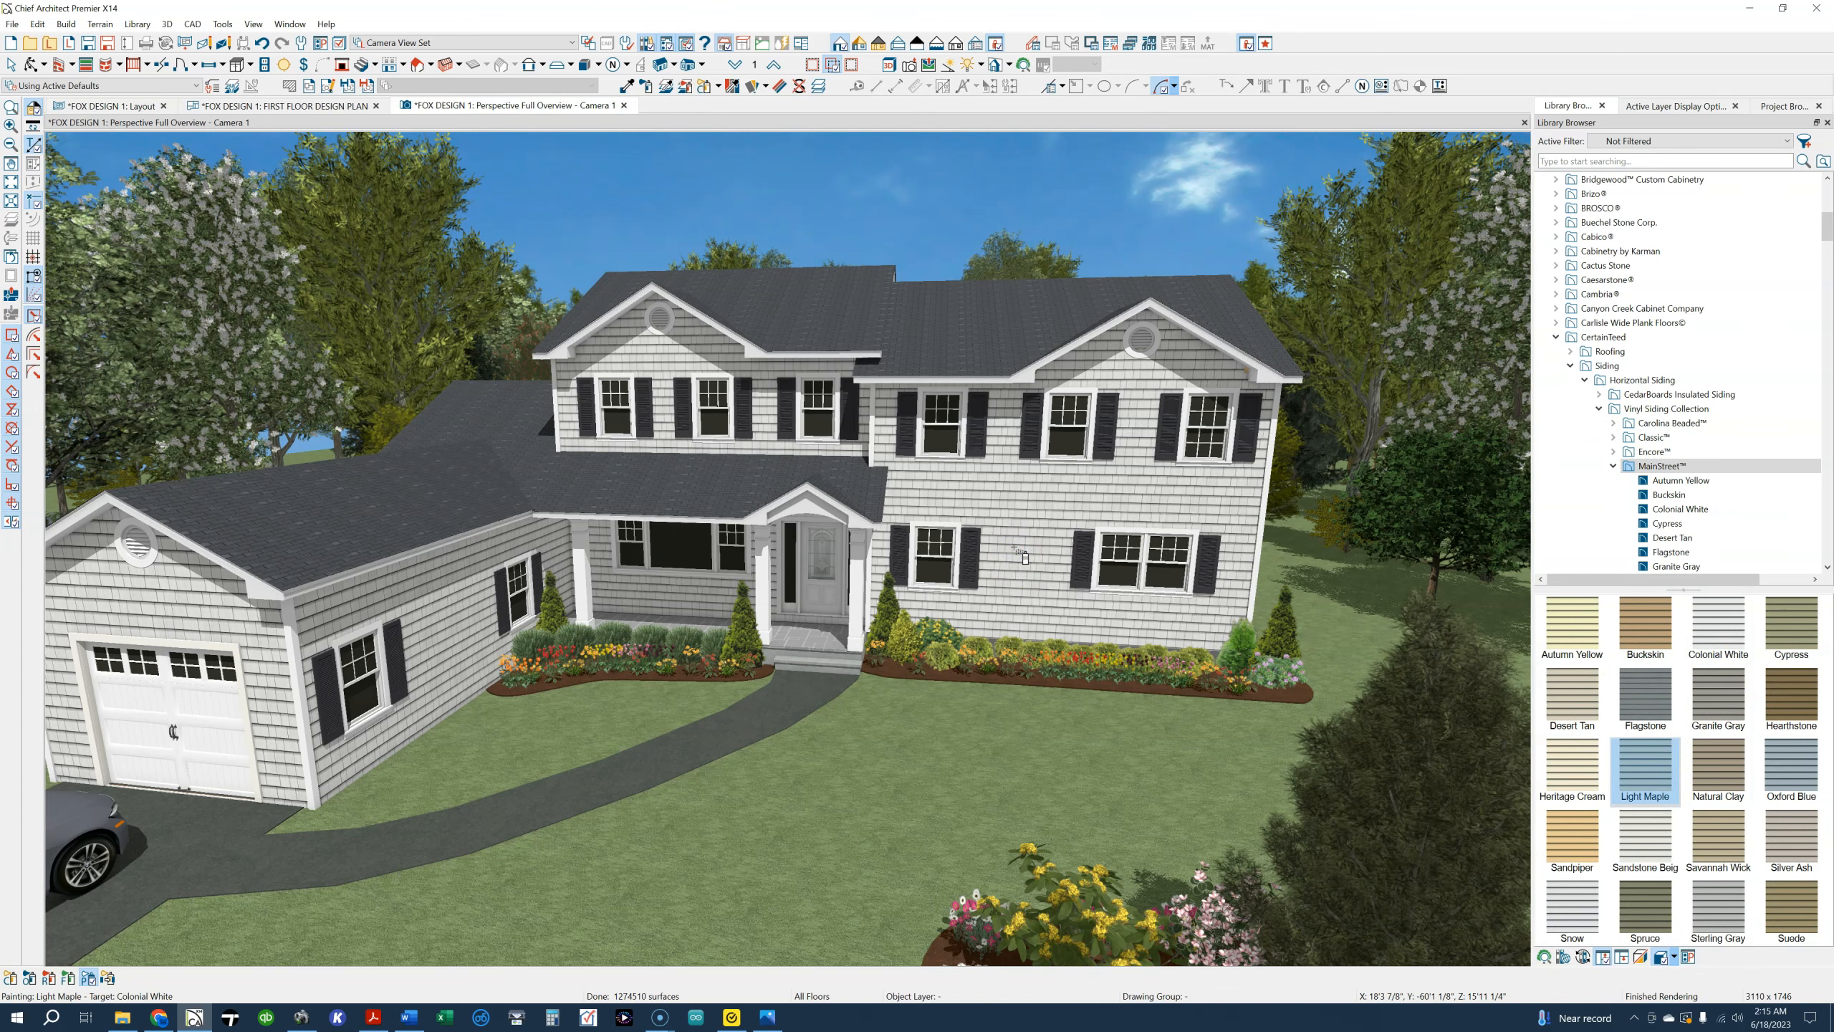
click(1557, 825)
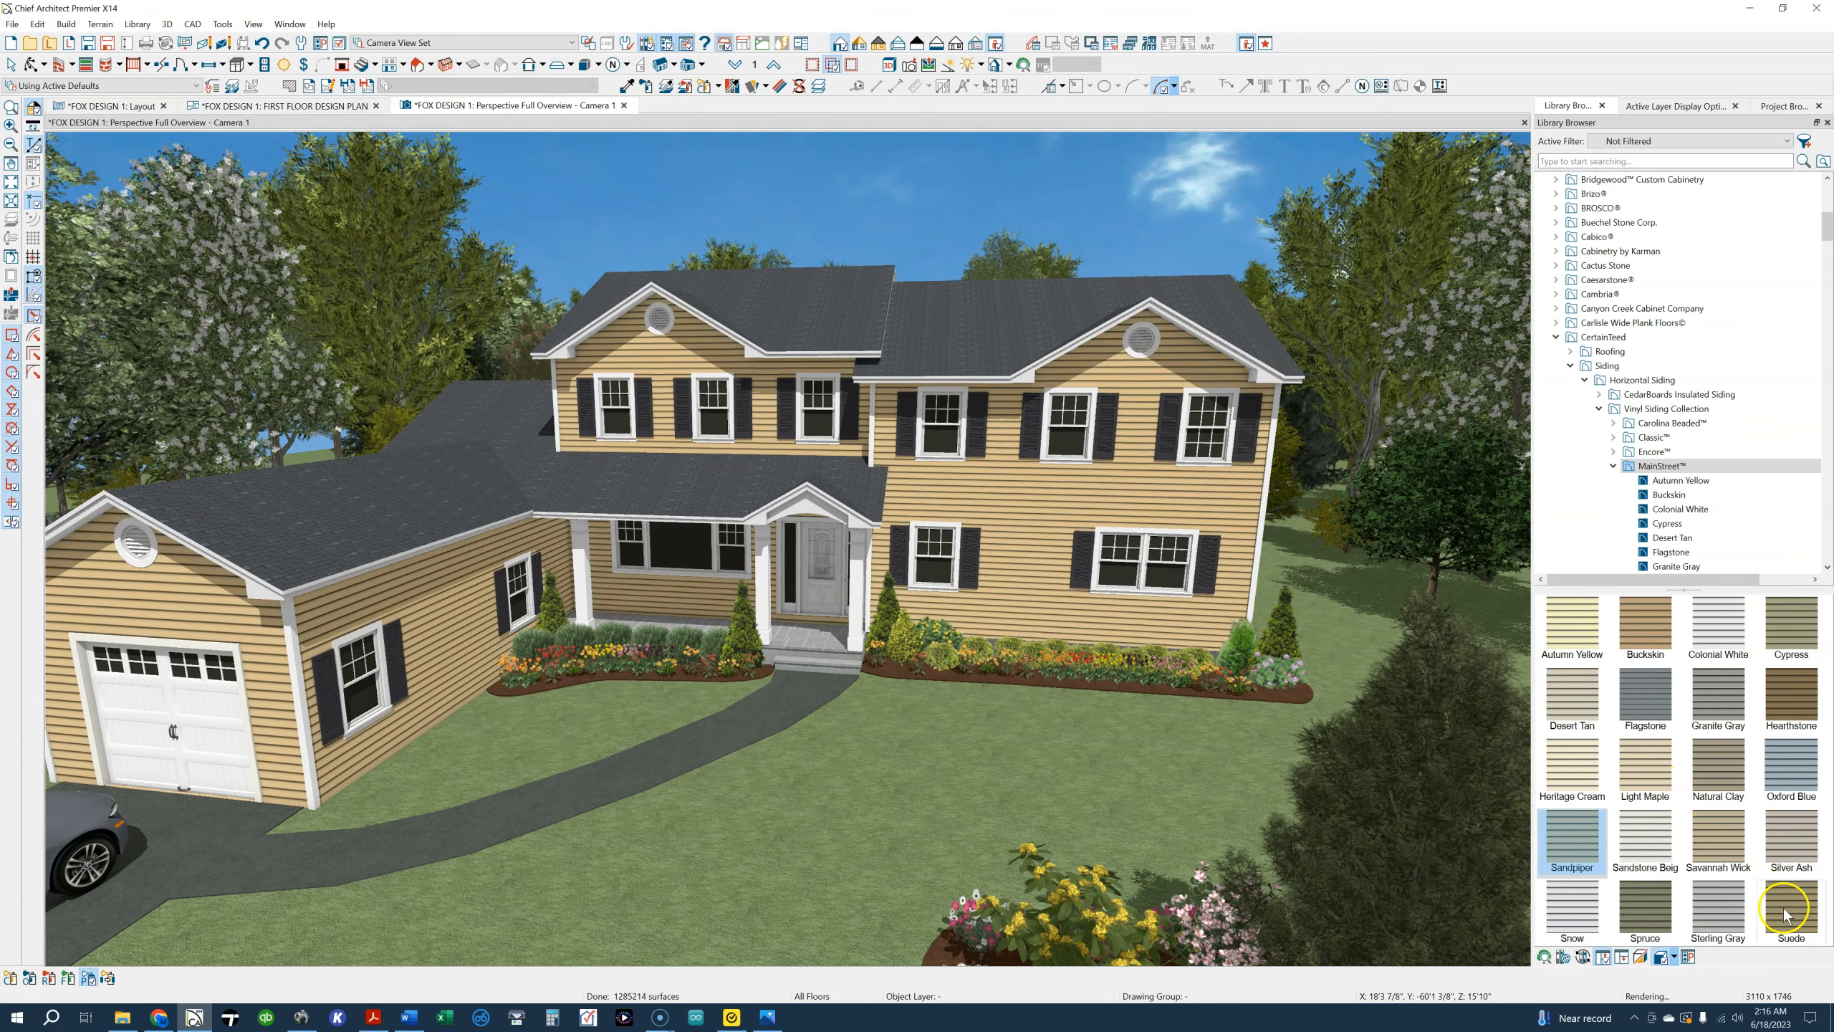
Repaint the exterior walls with MainStreet Spruce siding and replace it with MainStreet Flagstone
click(1724, 852)
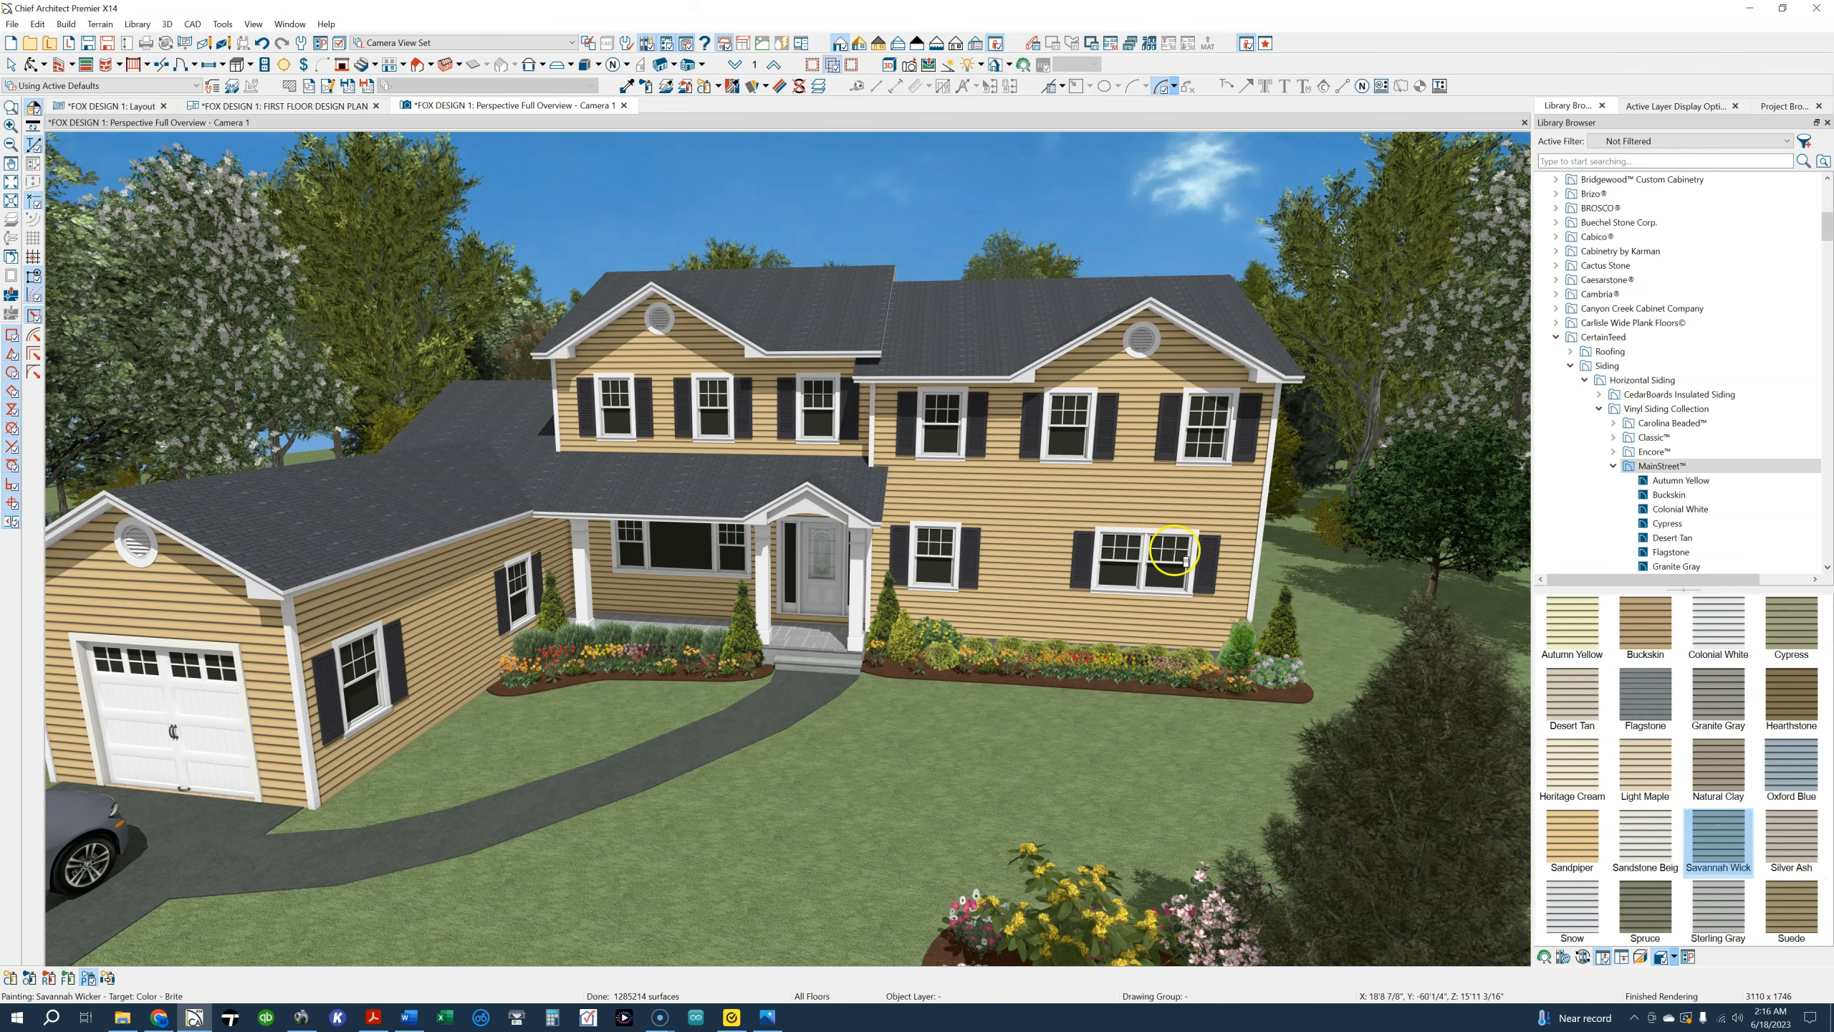
click(1645, 905)
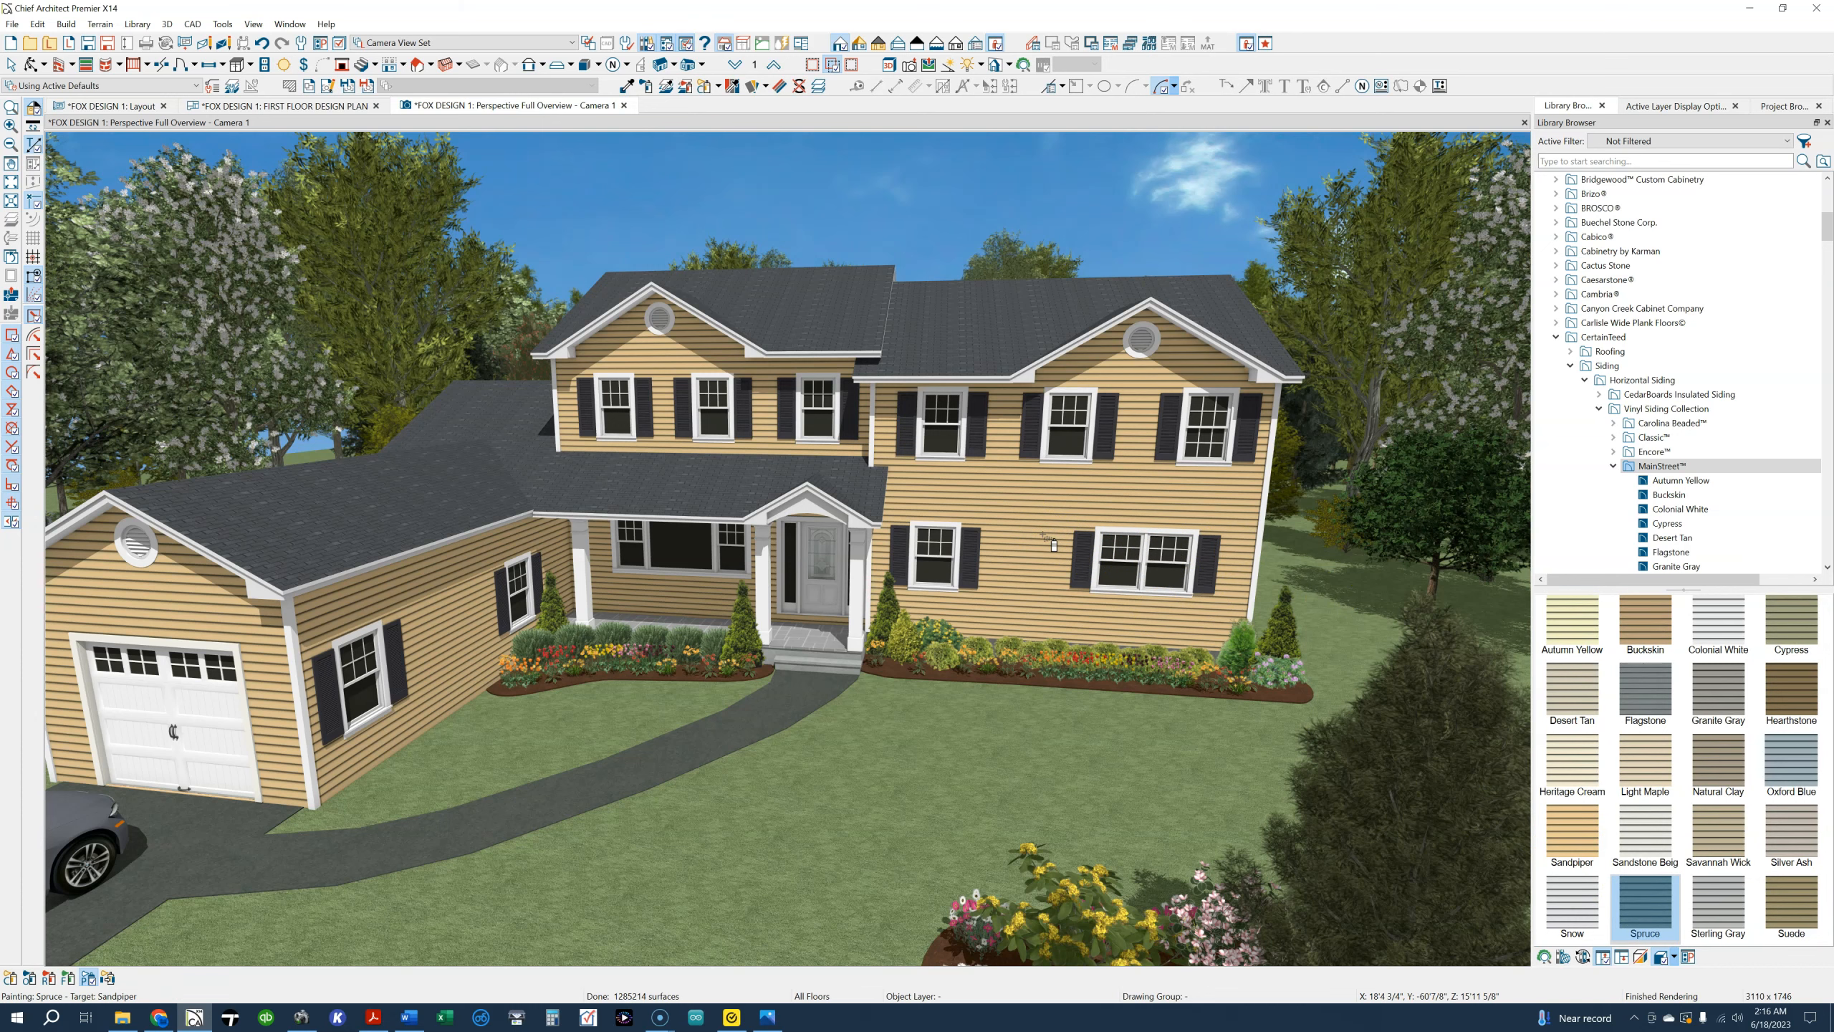
click(1044, 538)
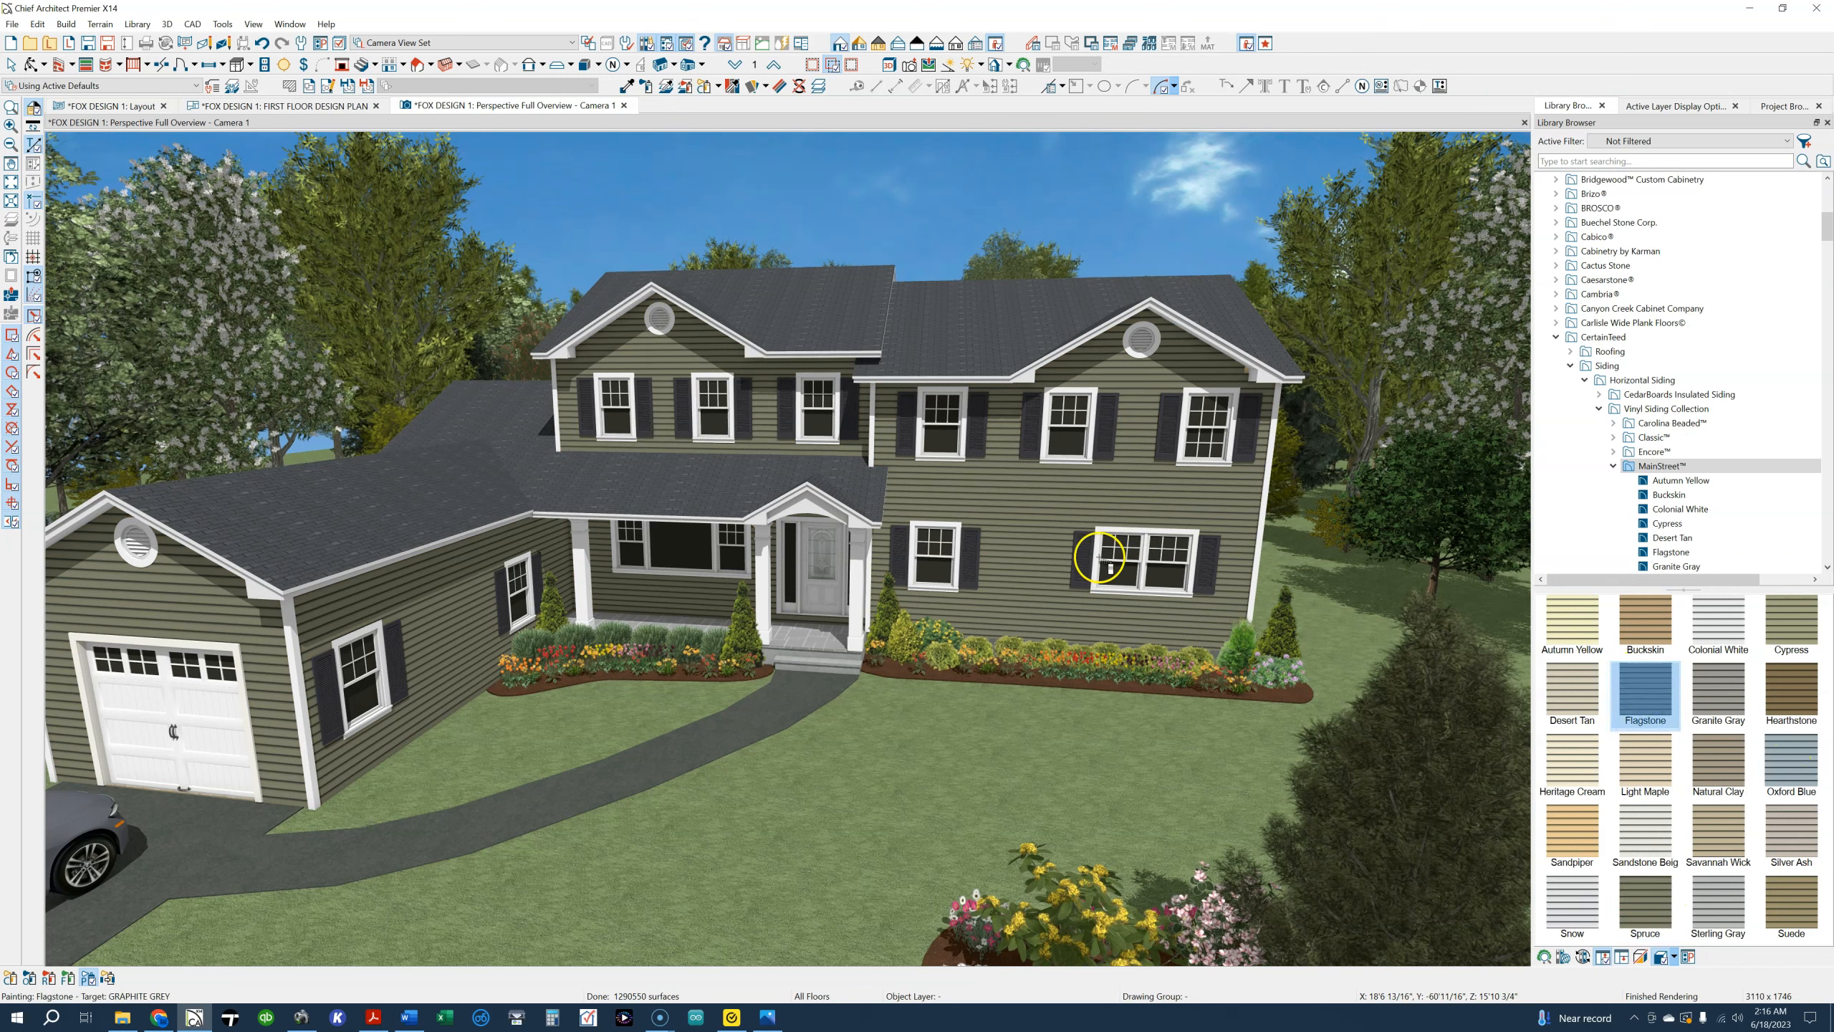
click(1205, 629)
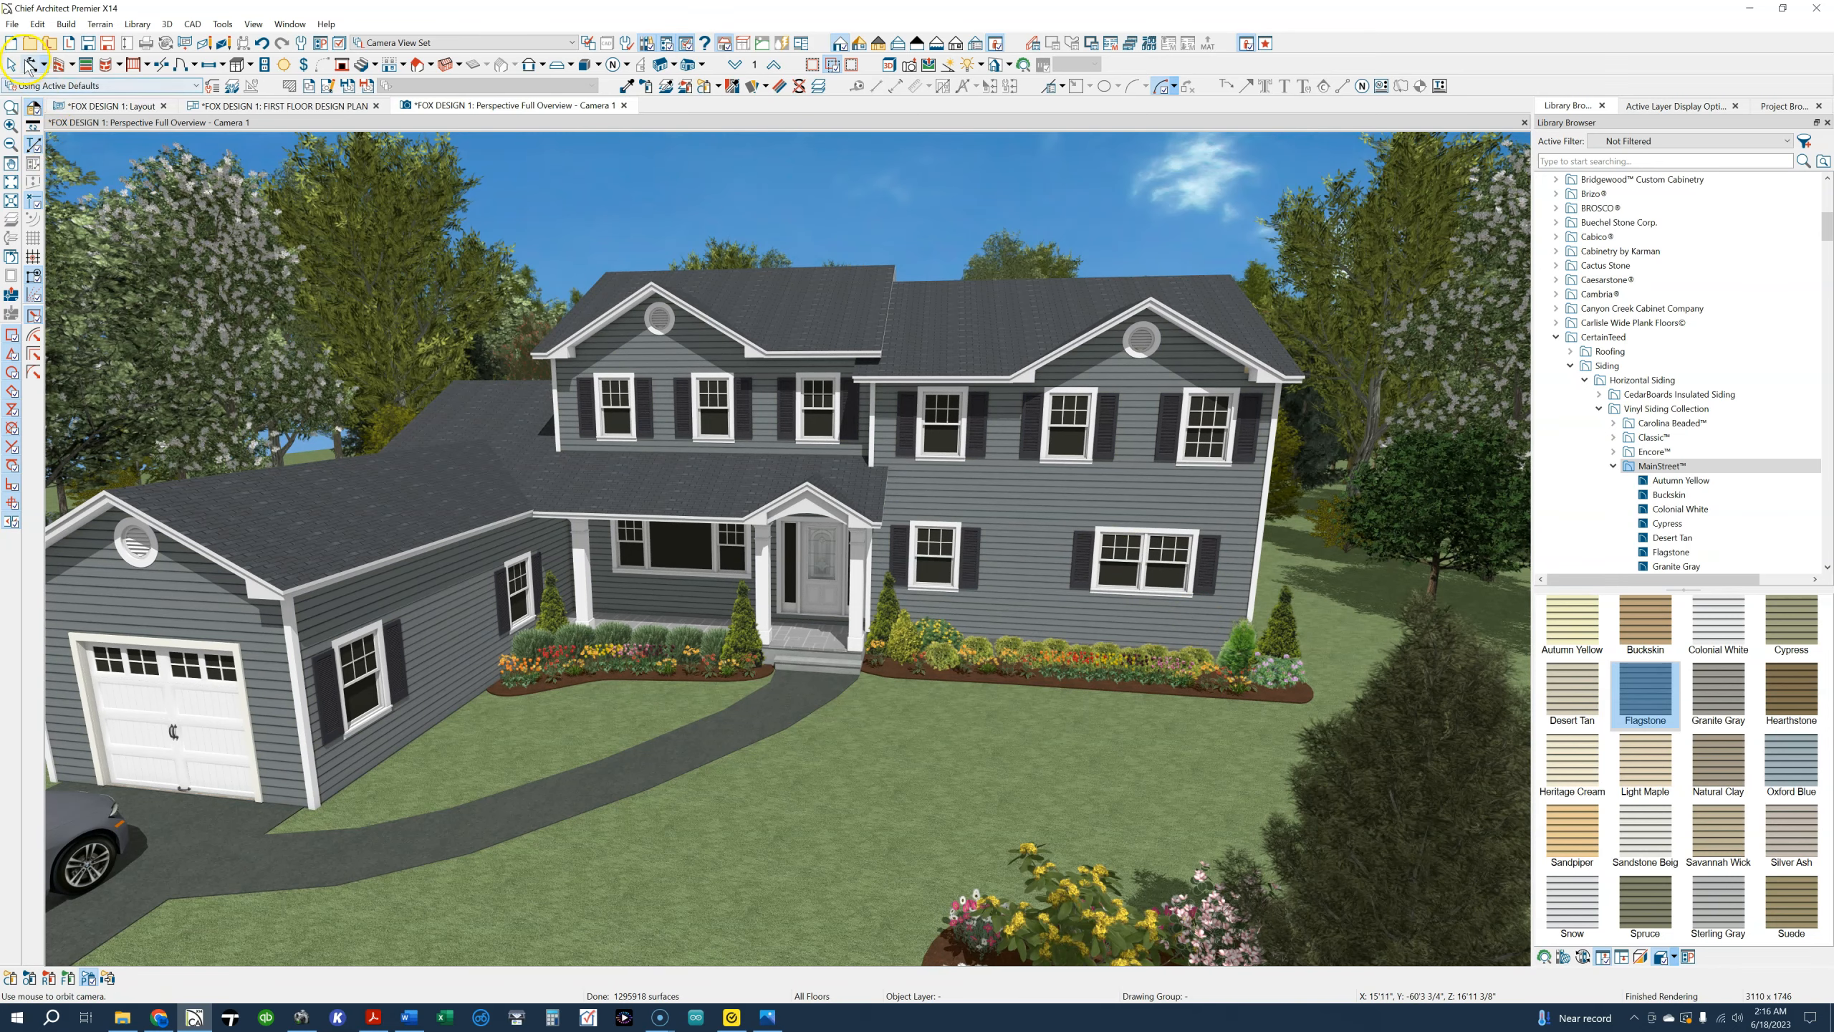
Orbit around the exterior to view the other side of the house, and bring up the kitchen and dining area of the first floor plan
drag(457, 472, 675, 488)
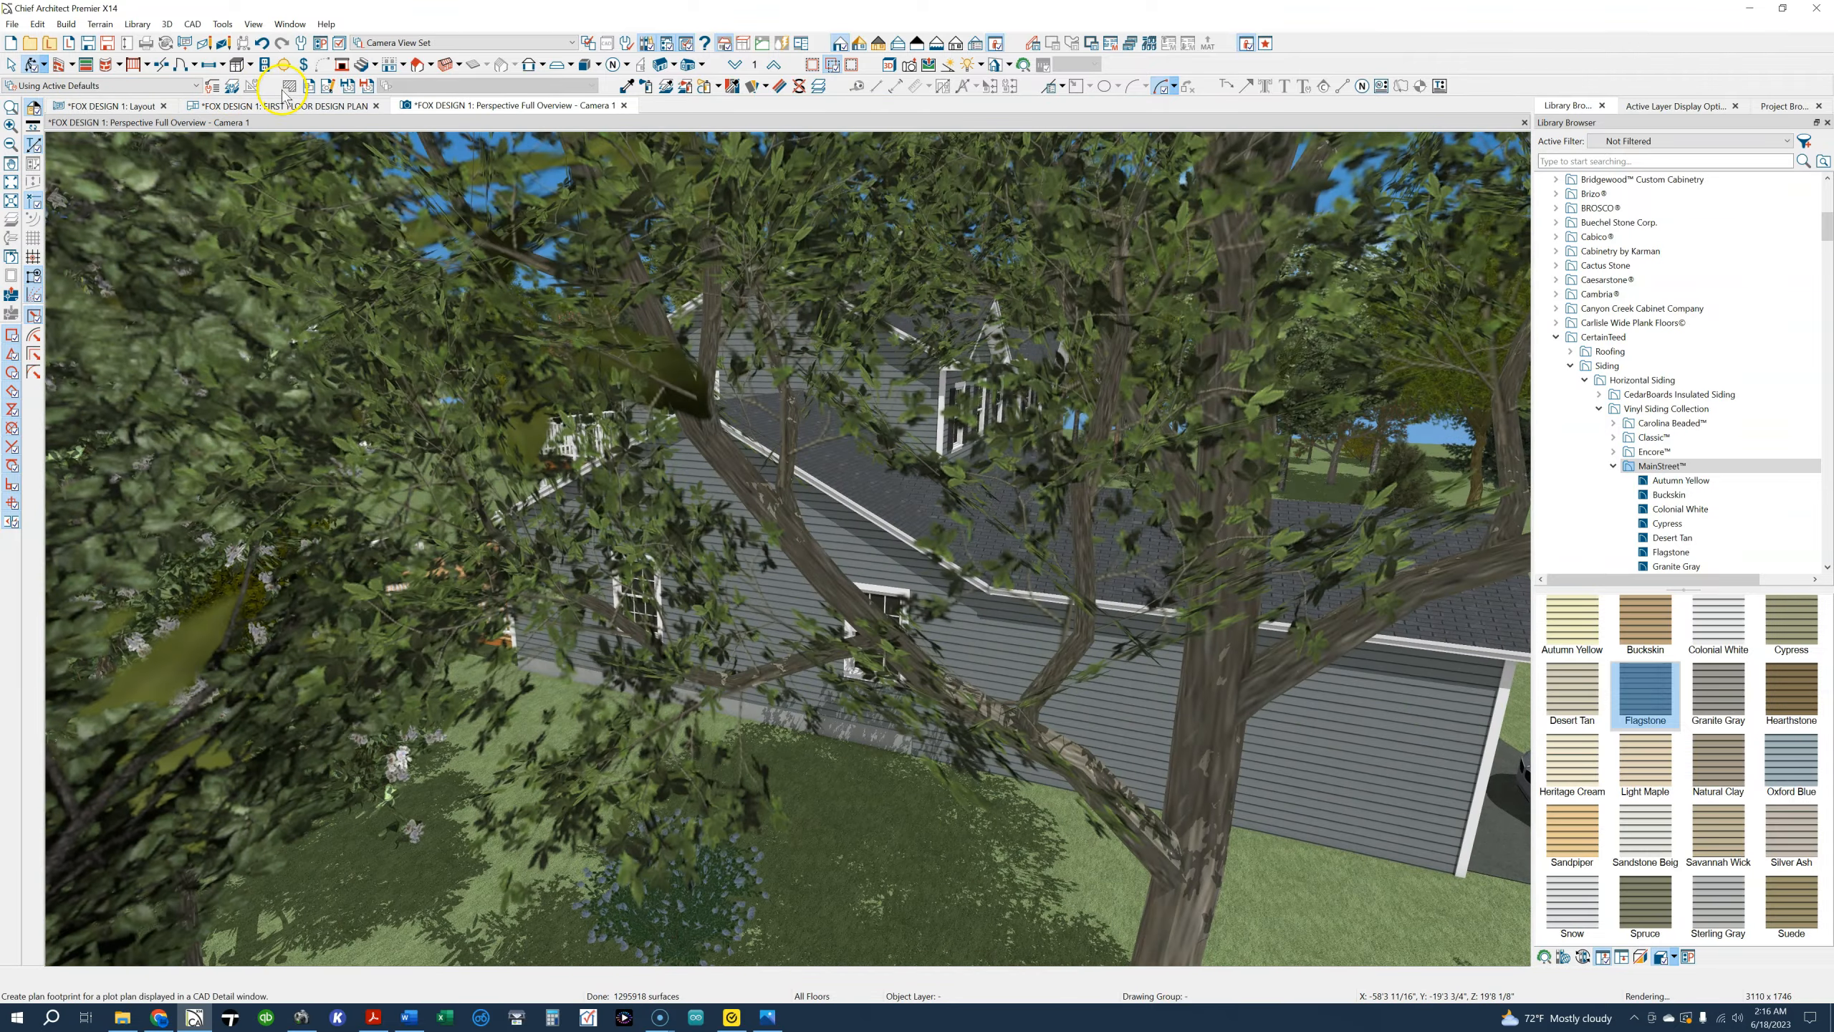
click(284, 105)
scroll(757, 516, down, 2)
middle_drag(950, 438, 579, 590)
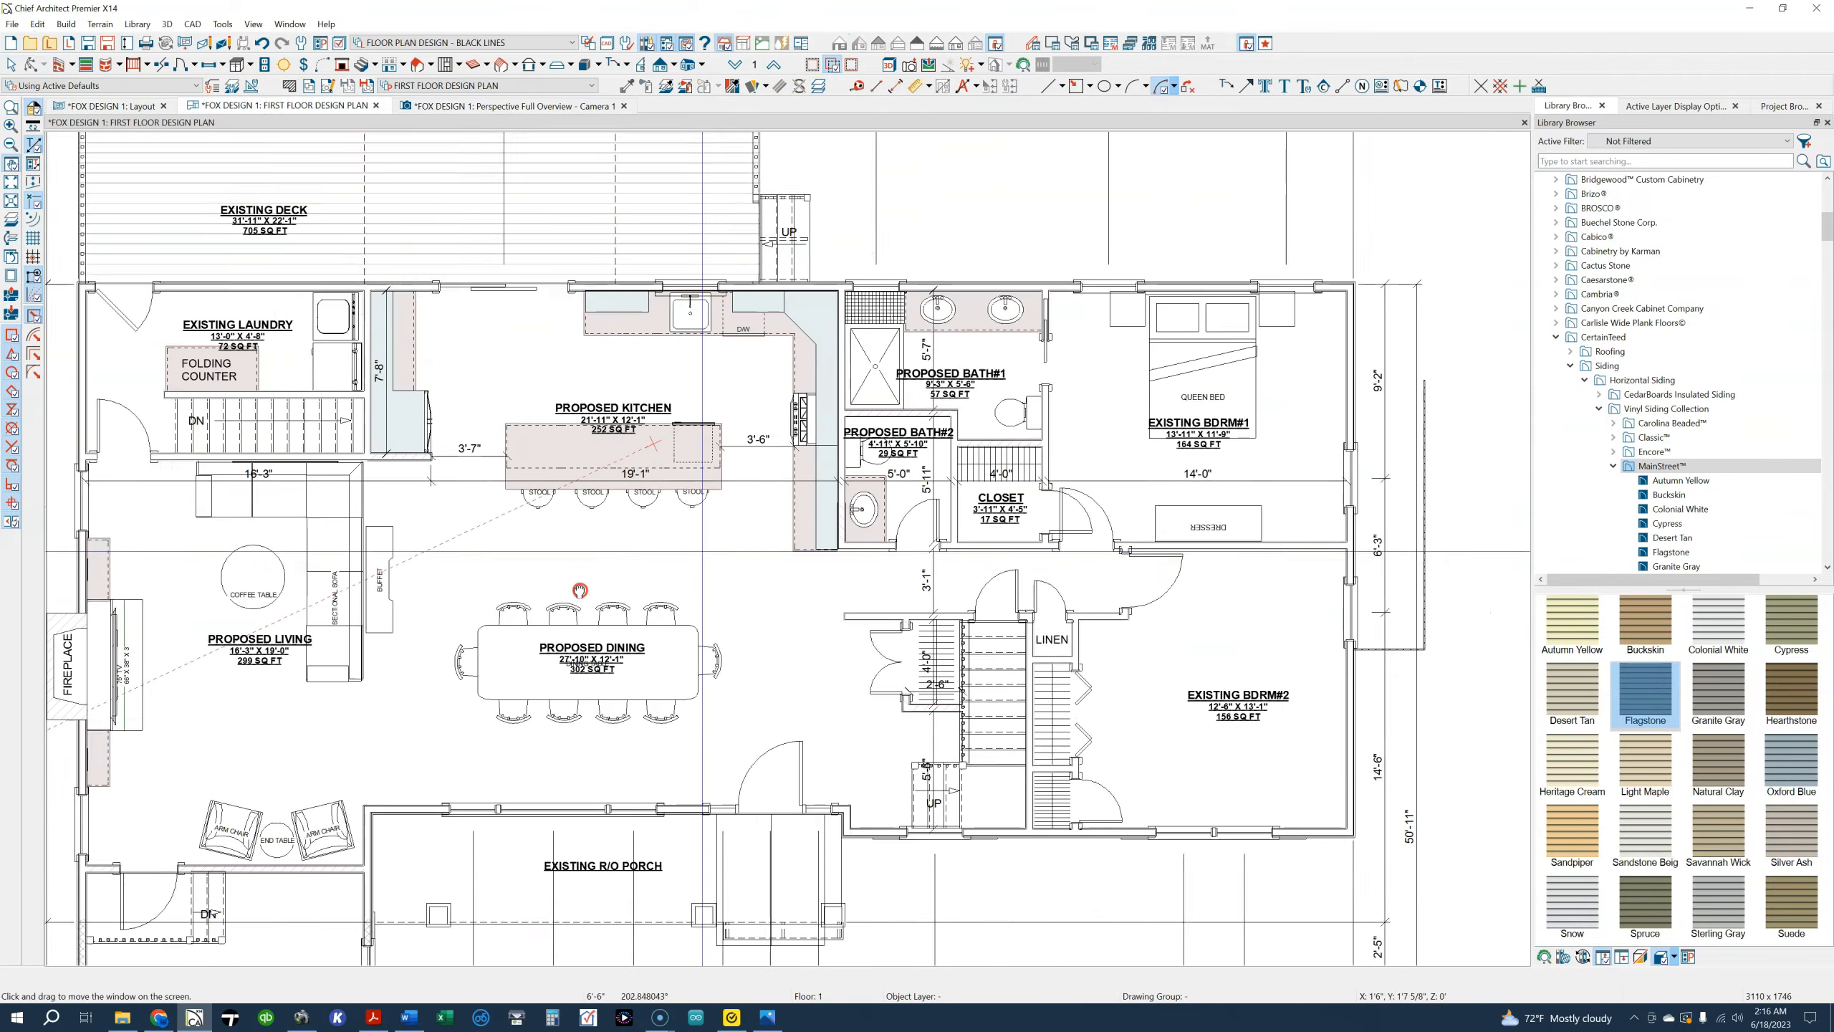
Examine the two proposed baths, the closet and the existing bedrooms on the first floor plan
scroll(1257, 402, up, 2)
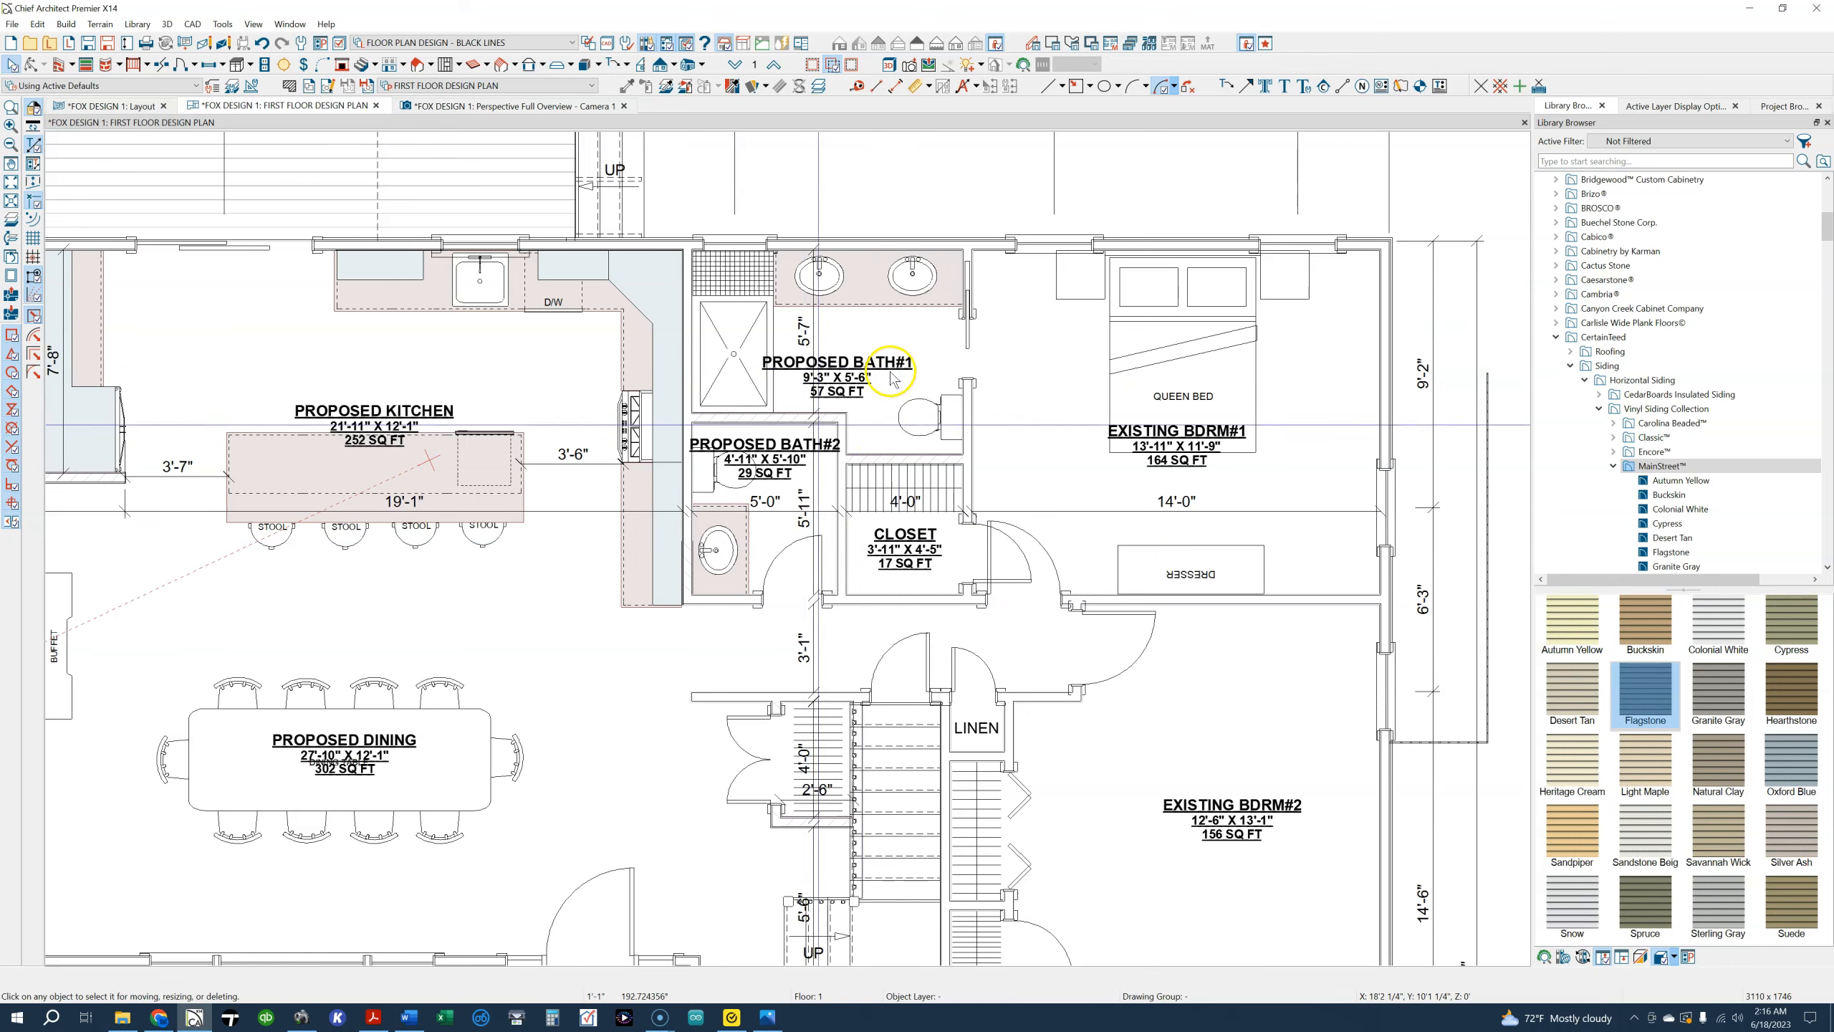
middle_drag(918, 351, 854, 446)
scroll(828, 542, up, 1)
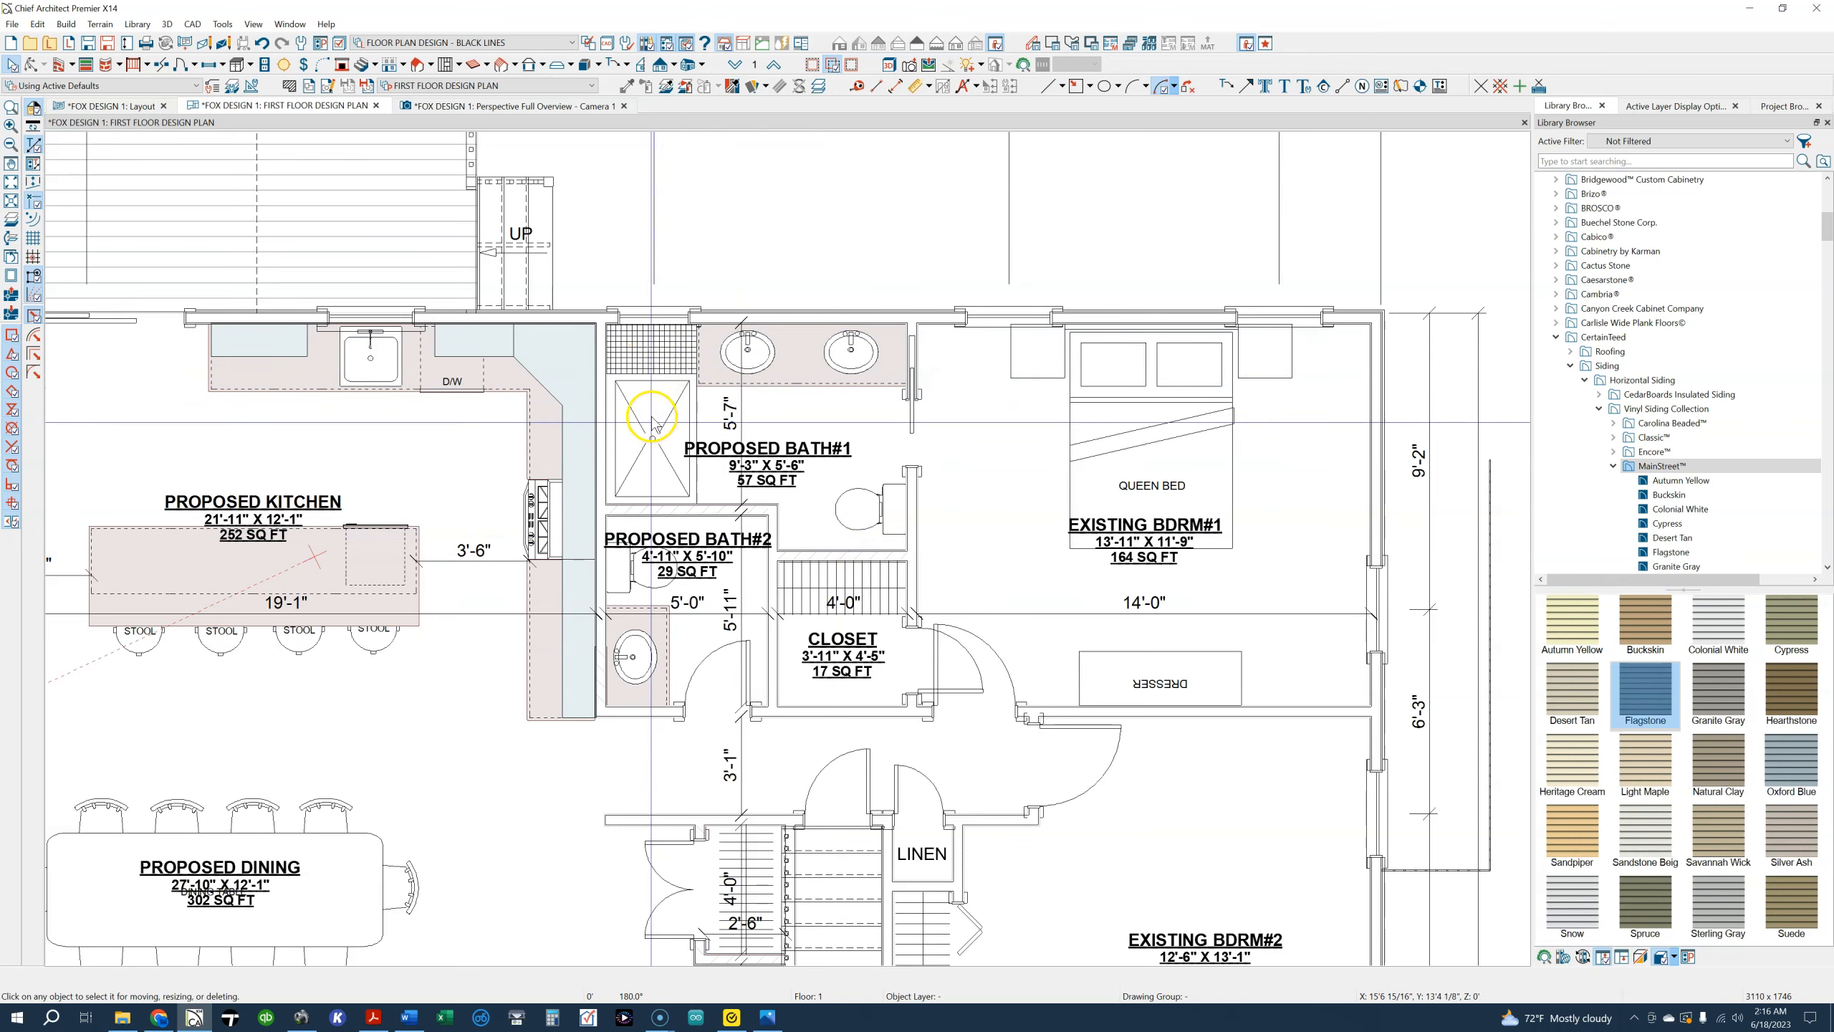
scroll(863, 545, down, 2)
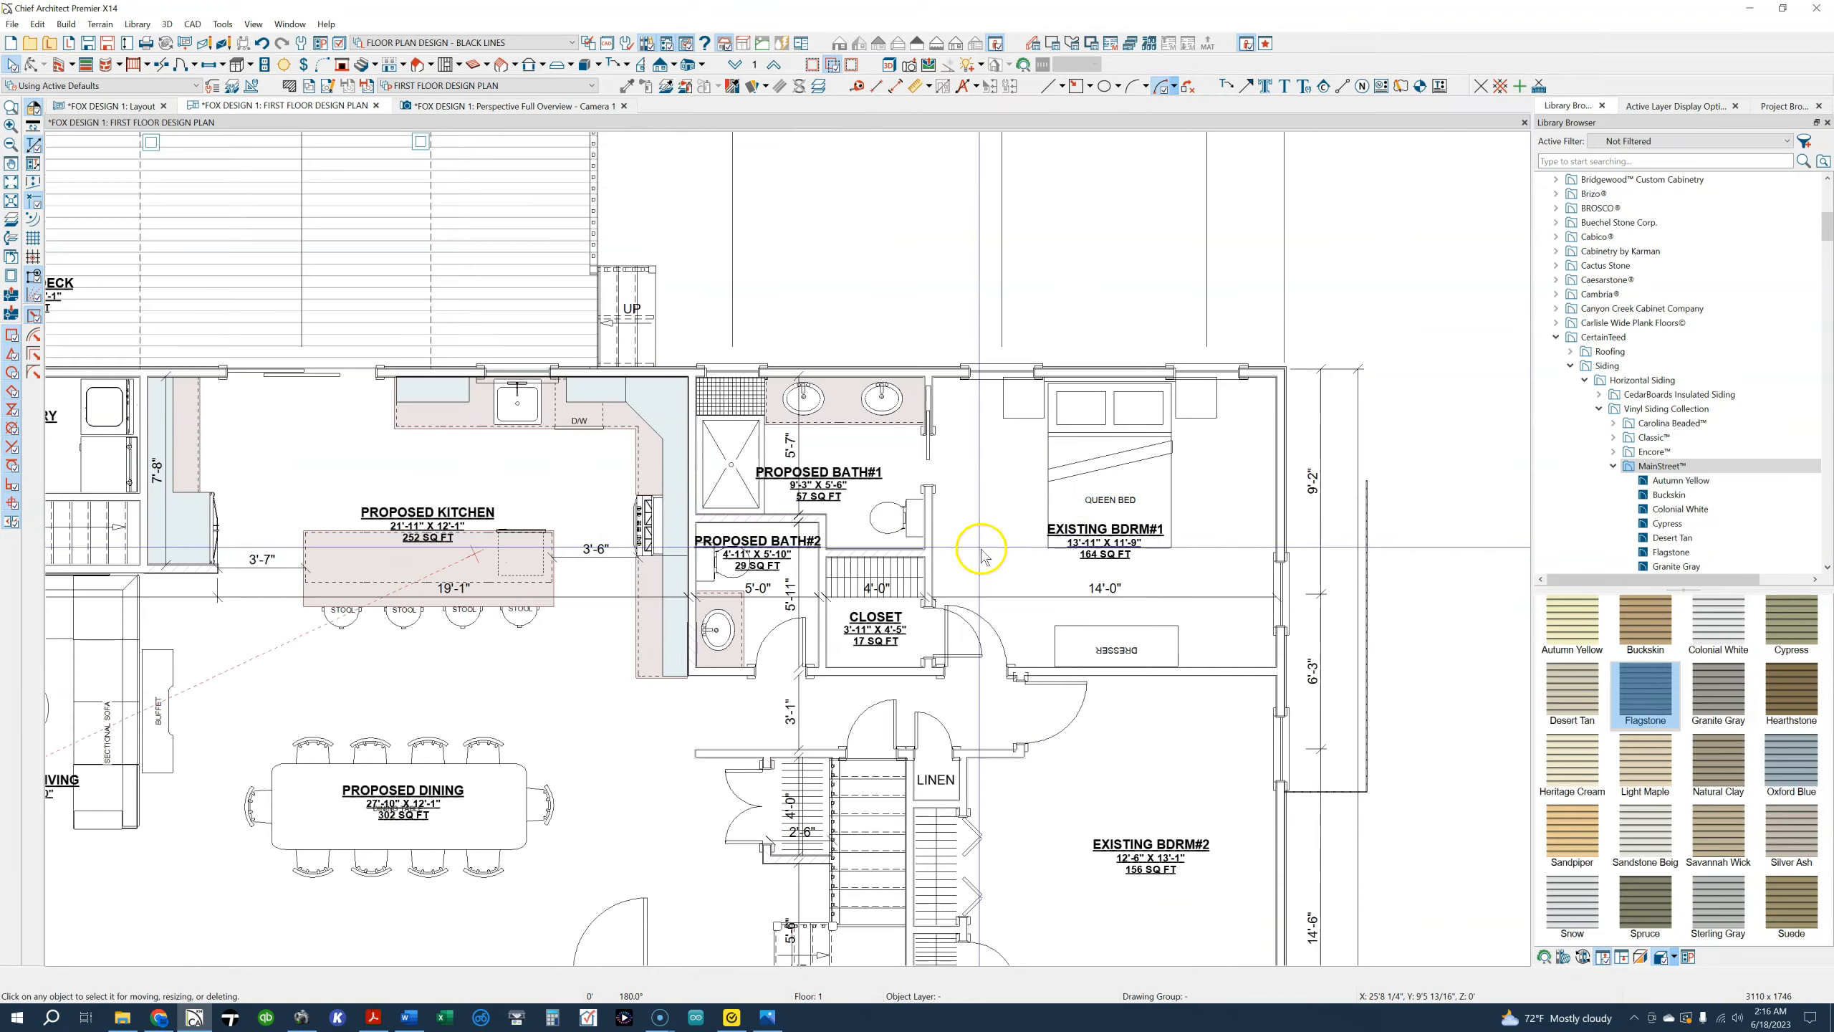
middle_drag(1138, 717, 1162, 608)
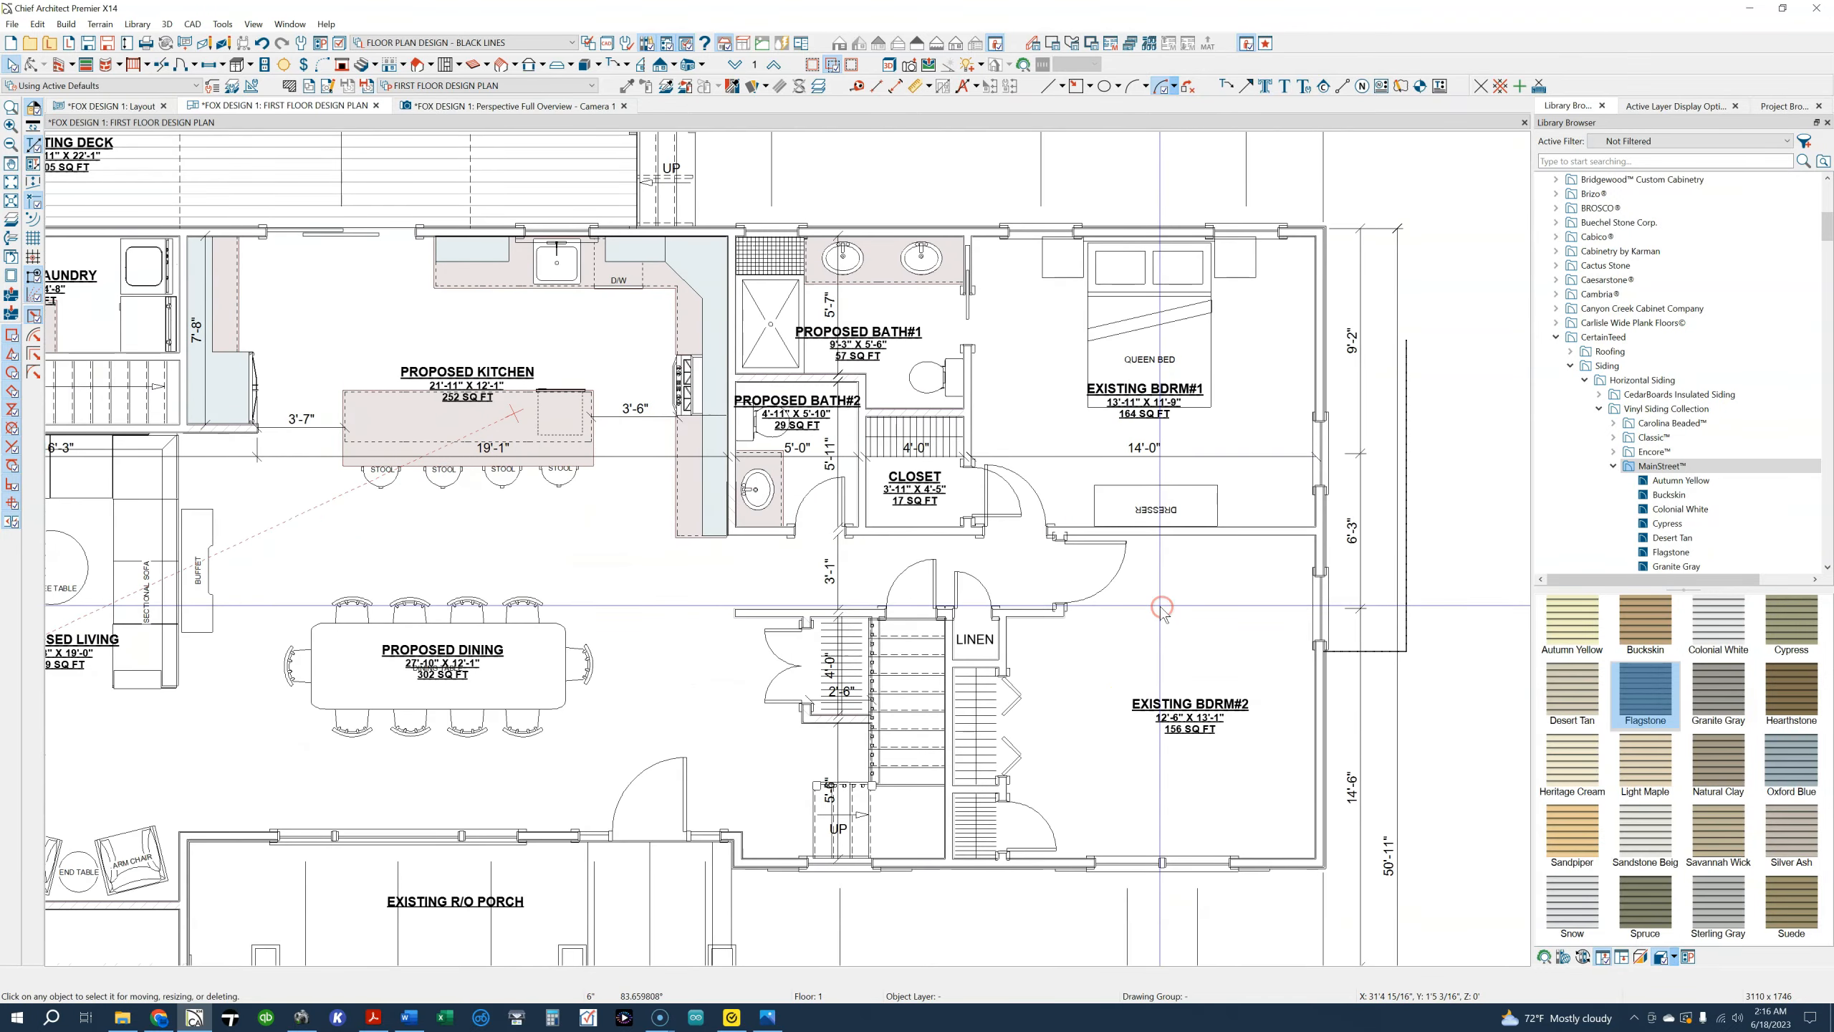
scroll(1161, 608, down, 1)
middle_drag(697, 593, 814, 574)
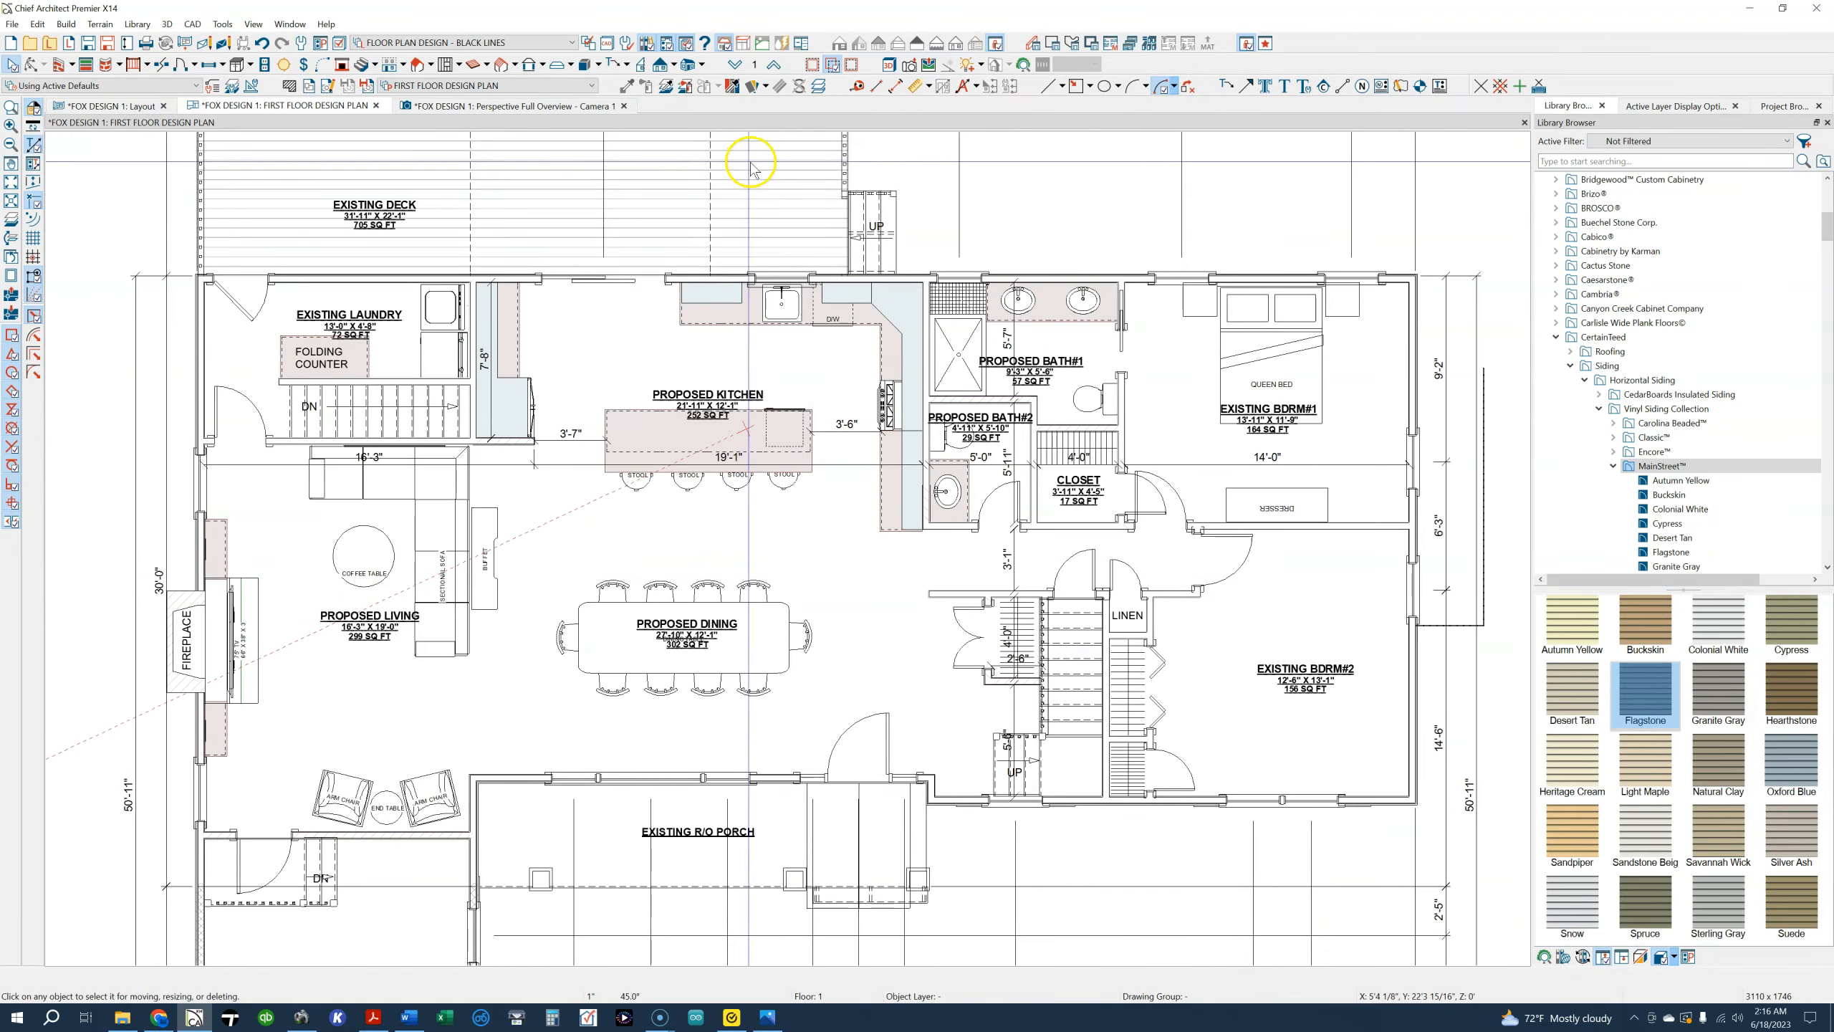
Look over the second floor plan and return to the first floor's living and kitchen areas
click(772, 70)
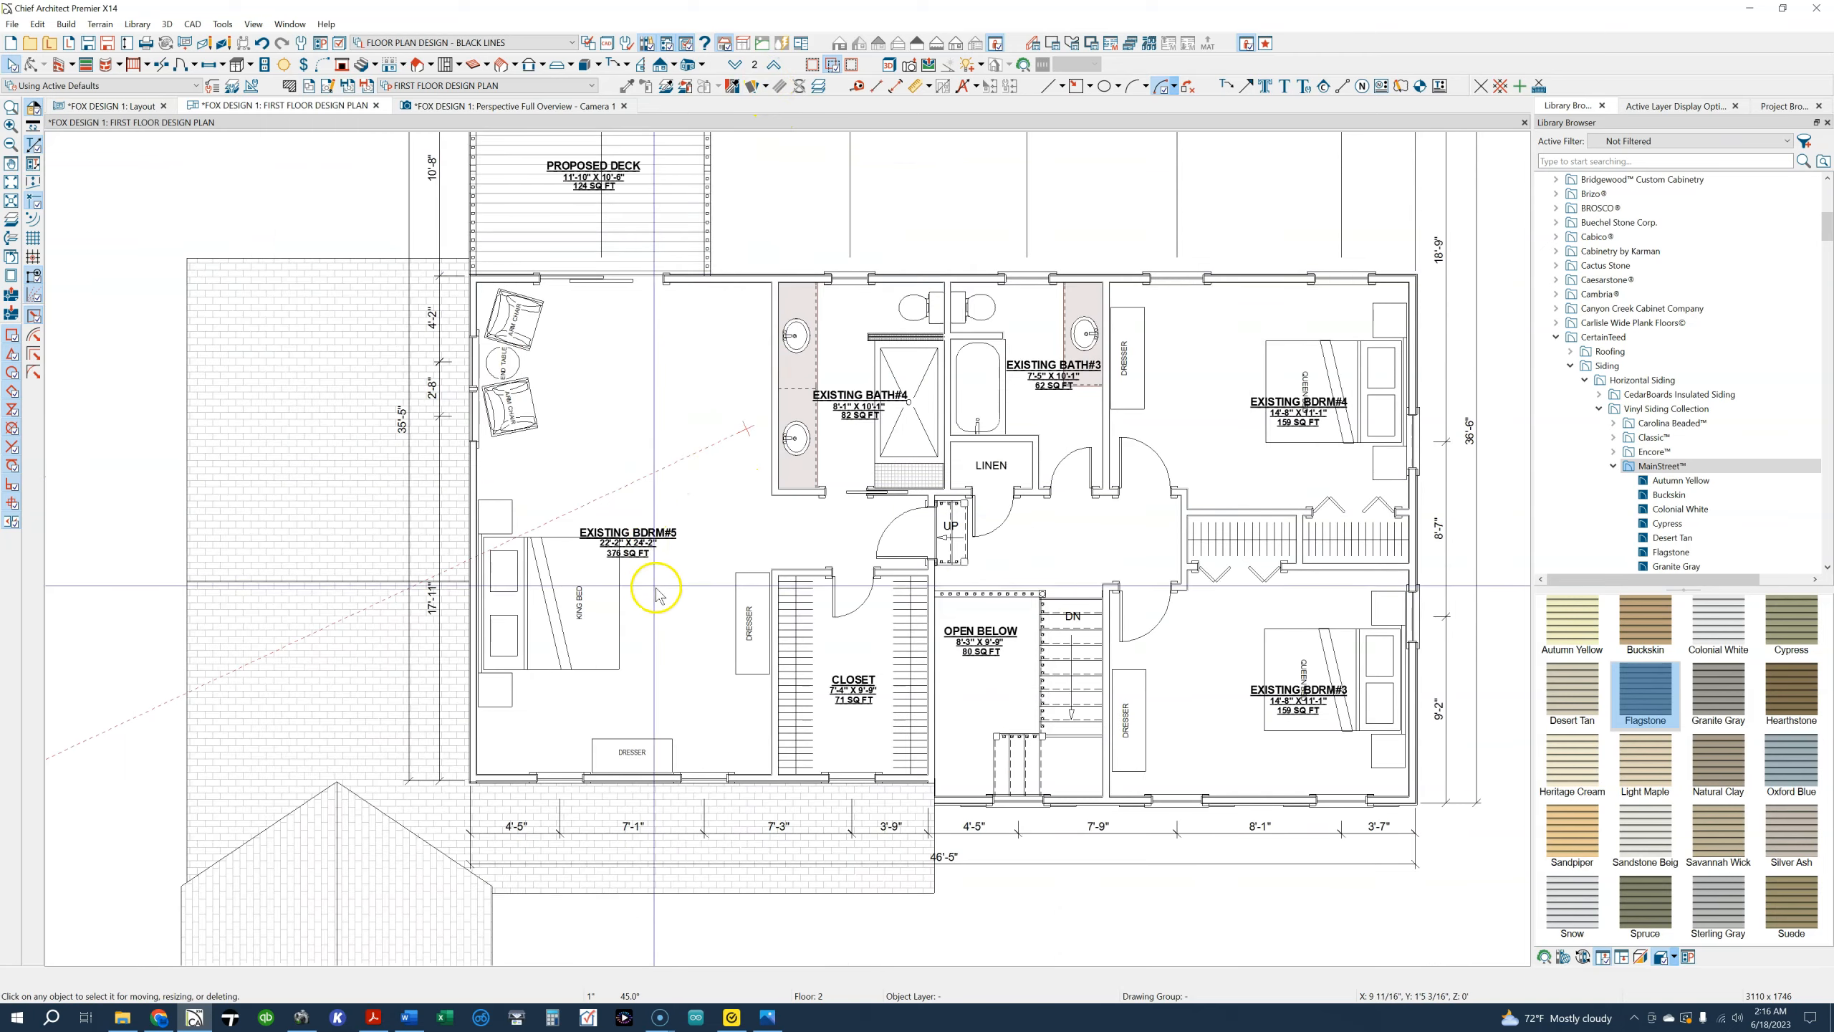
scroll(553, 656, up, 2)
scroll(534, 636, up, 2)
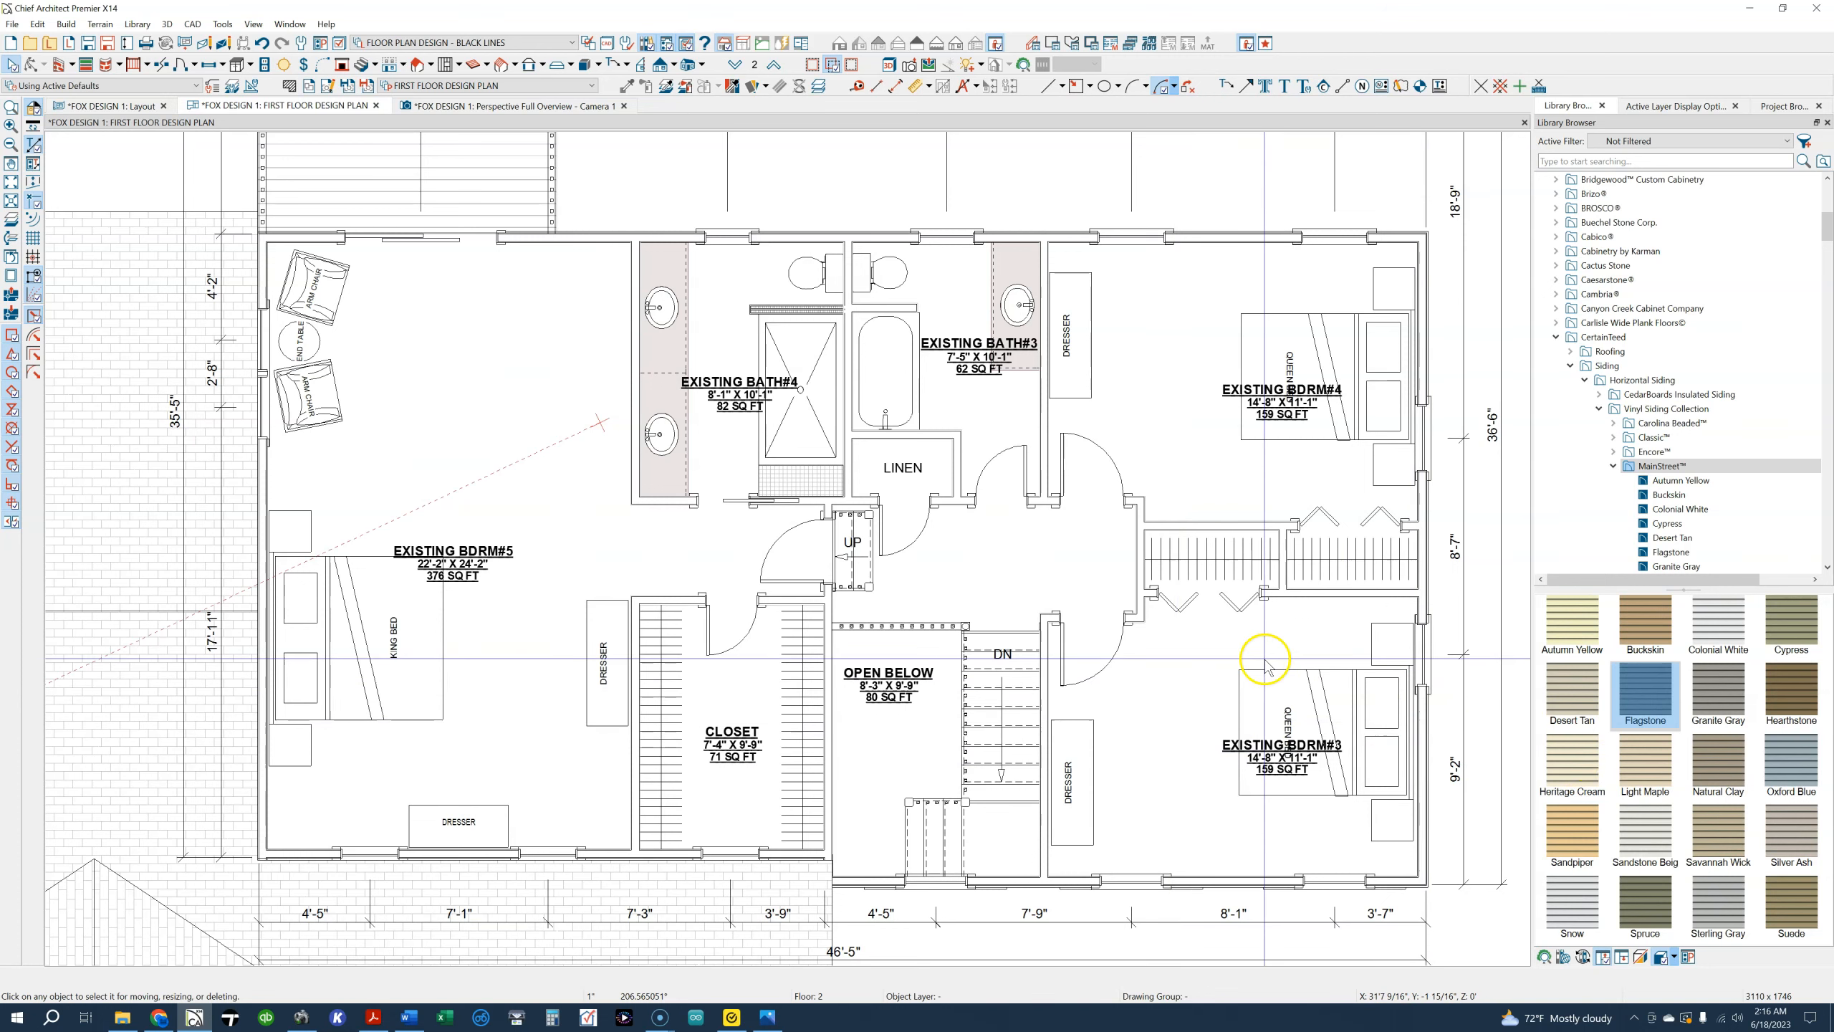
click(737, 69)
scroll(718, 538, up, 3)
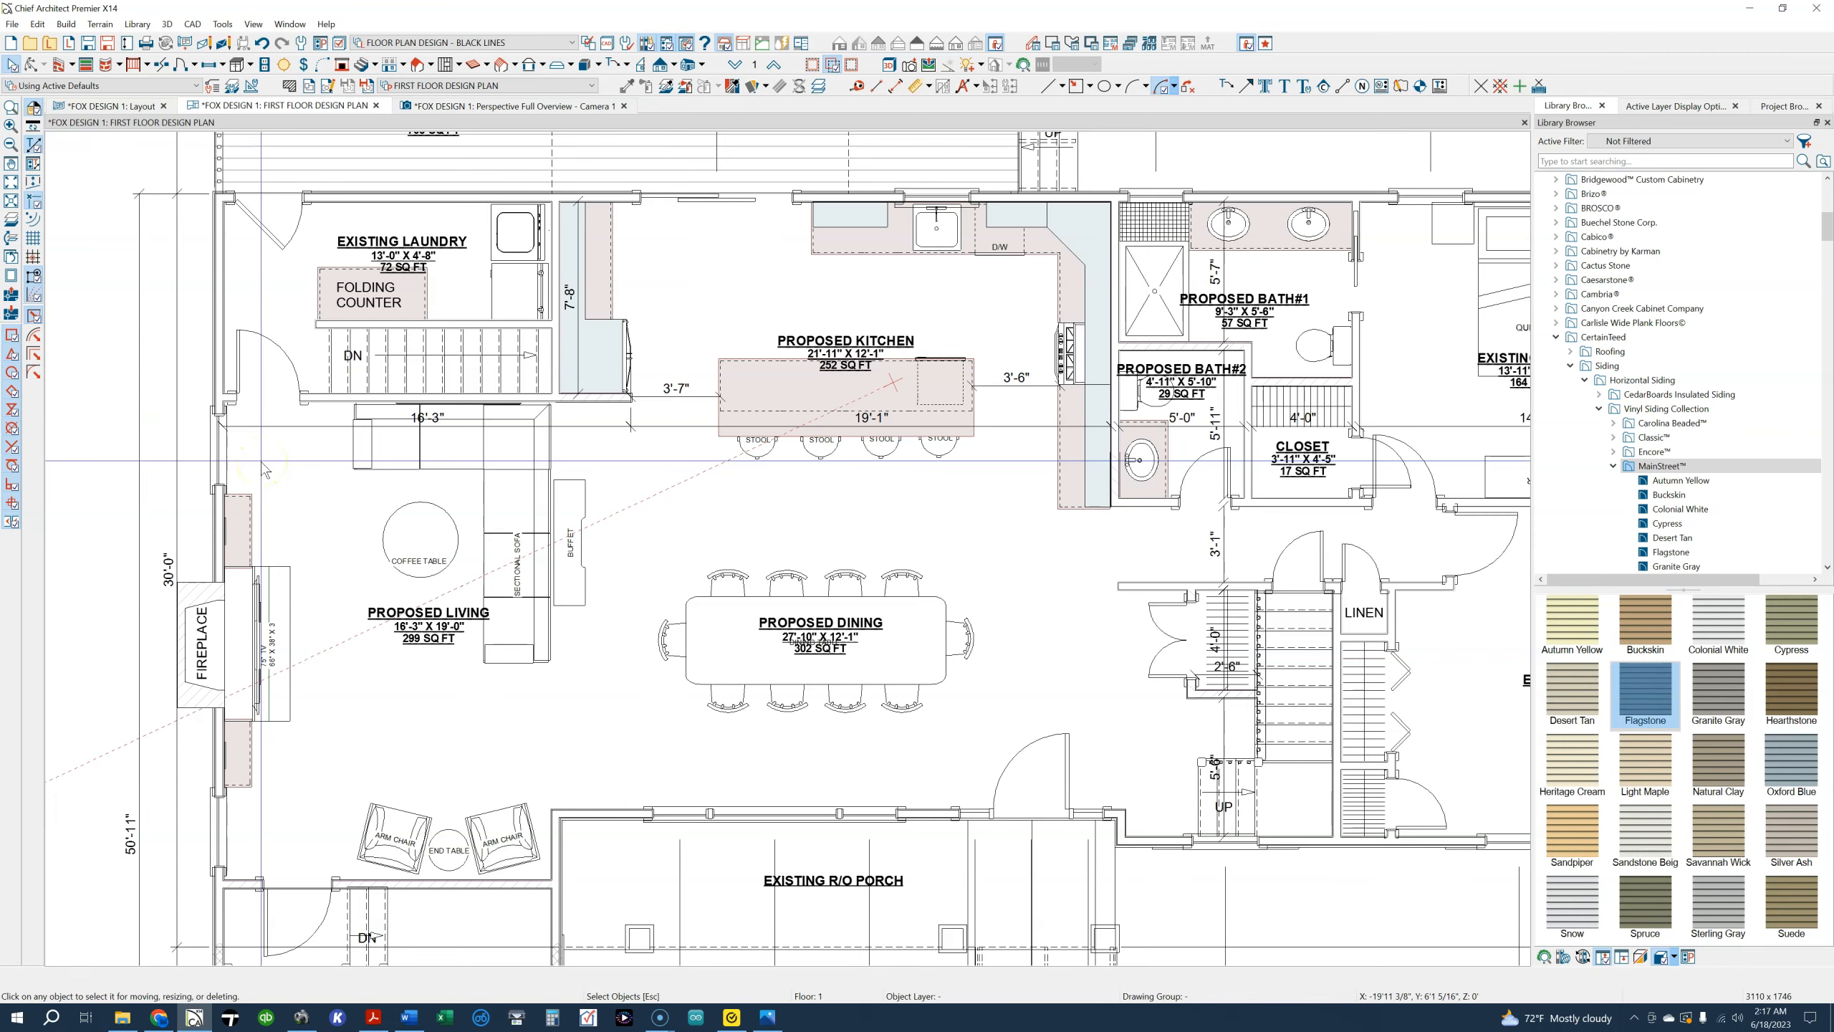
Turn the dresser in Existing Bdrm#1 by 180° and set it back against the wall shared with Existing Bdrm#2
middle_drag(861, 516, 531, 564)
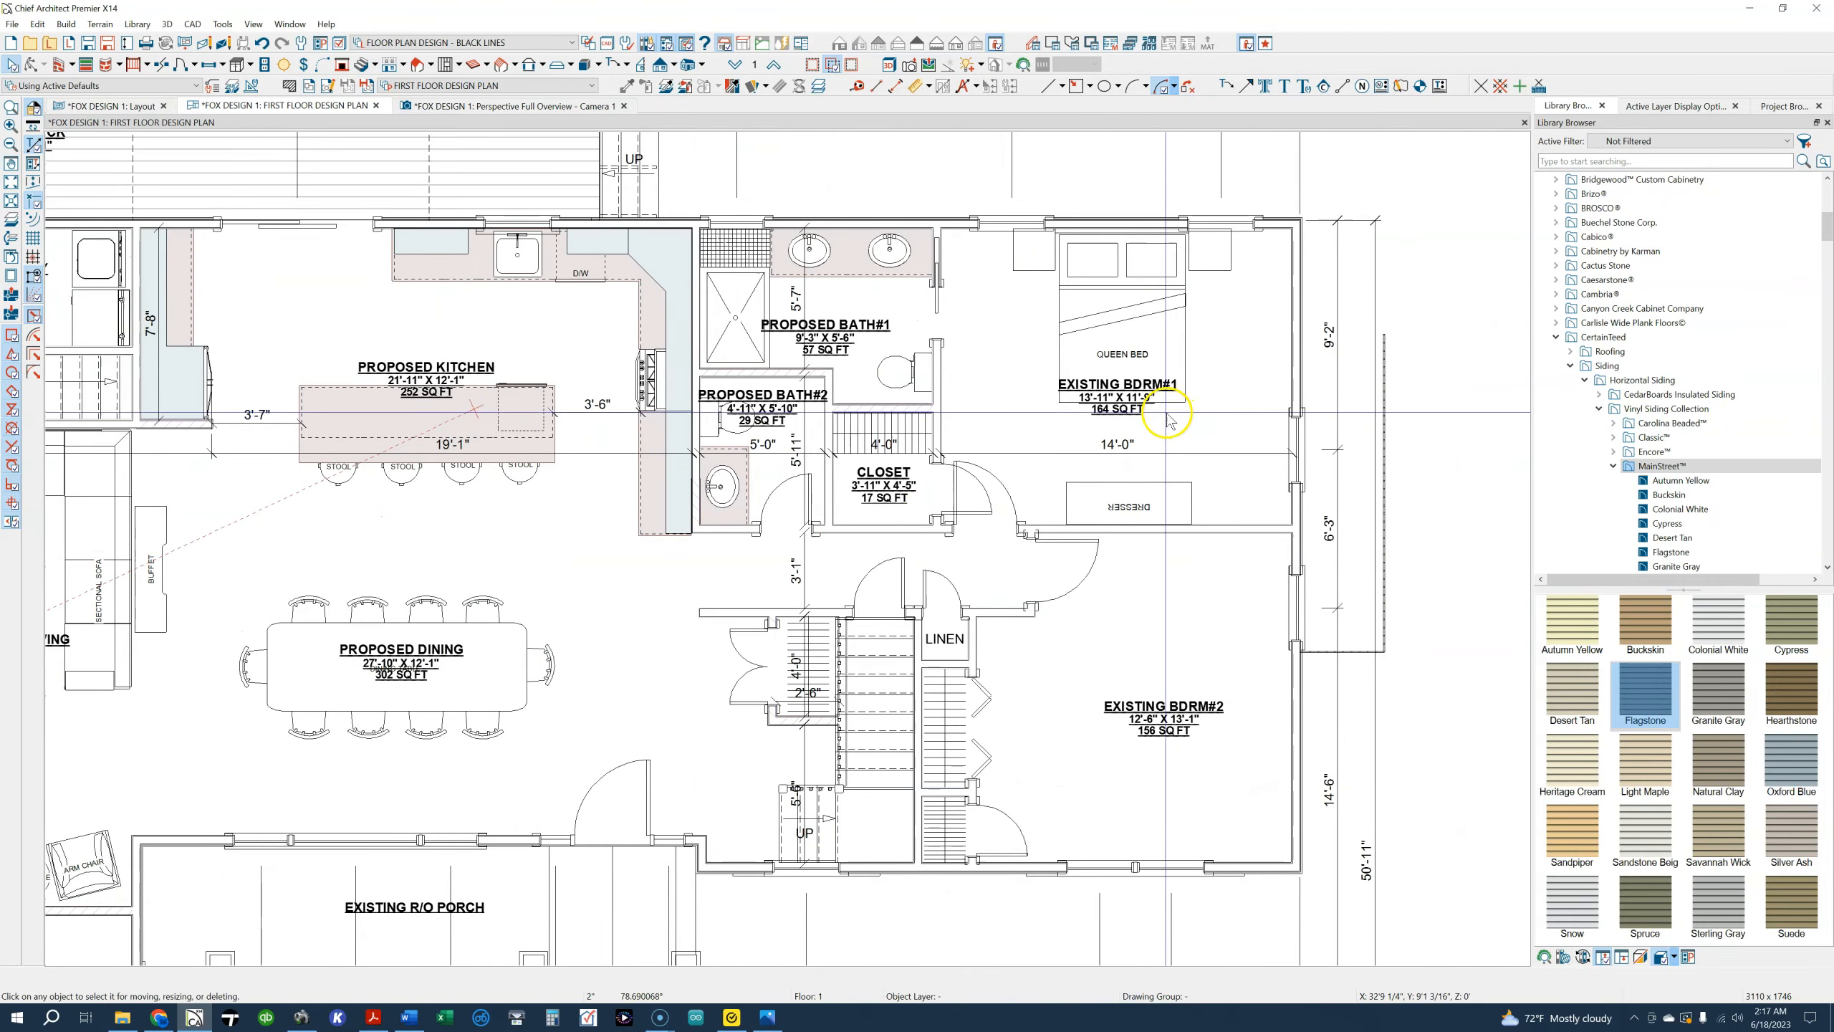
scroll(1168, 419, up, 2)
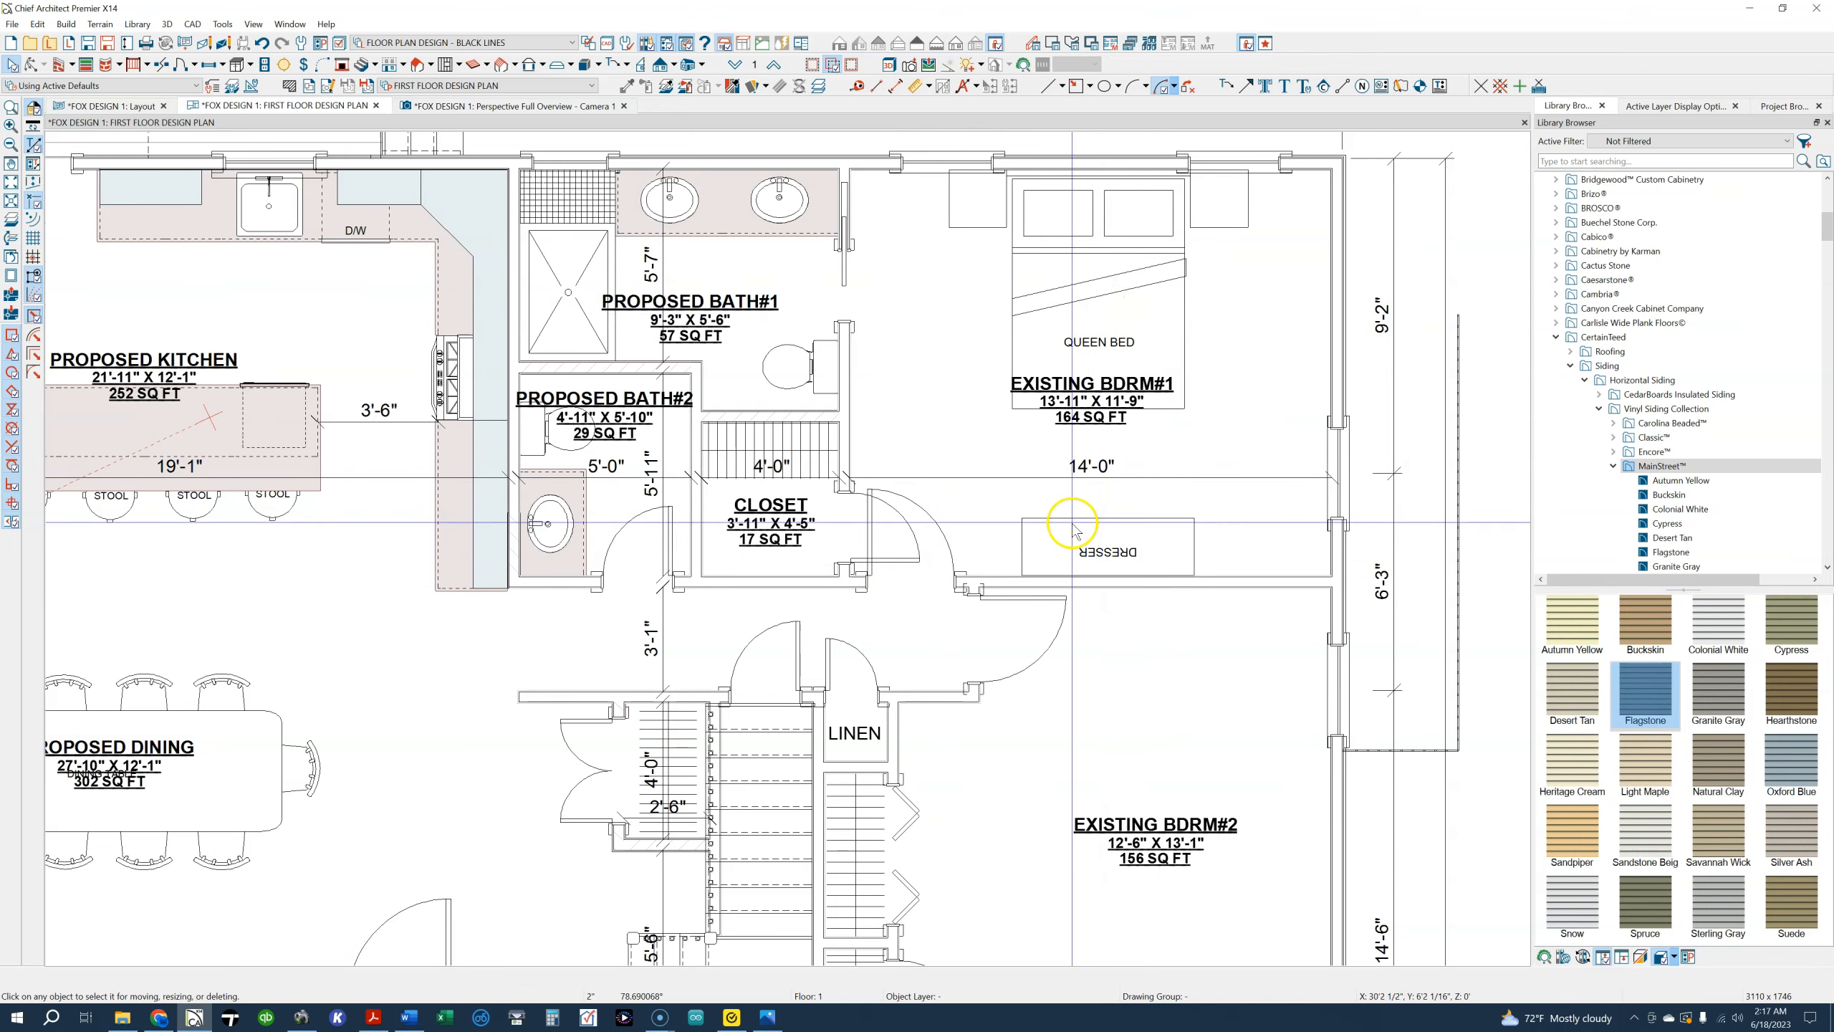
click(1138, 518)
drag(1144, 547, 1124, 429)
drag(1123, 585, 1135, 515)
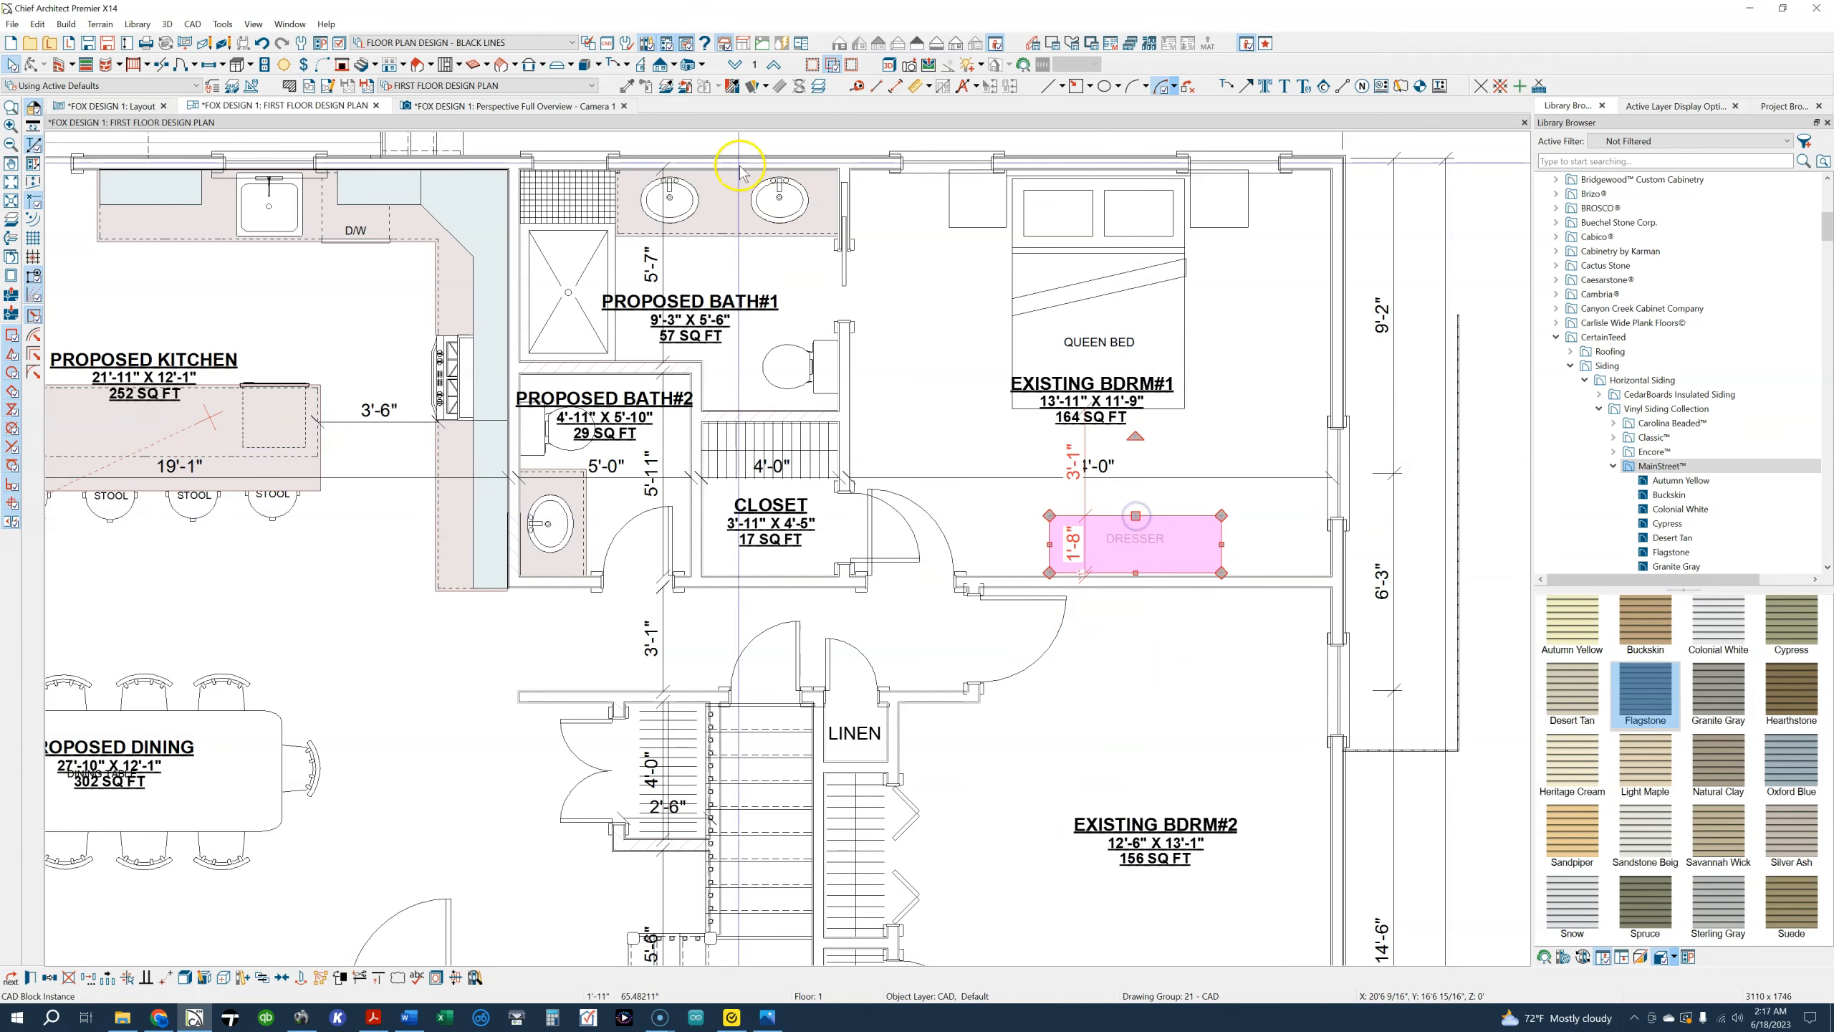
Switch to the second floor plan and show the whole floor around Existing Bdrm#4
click(774, 65)
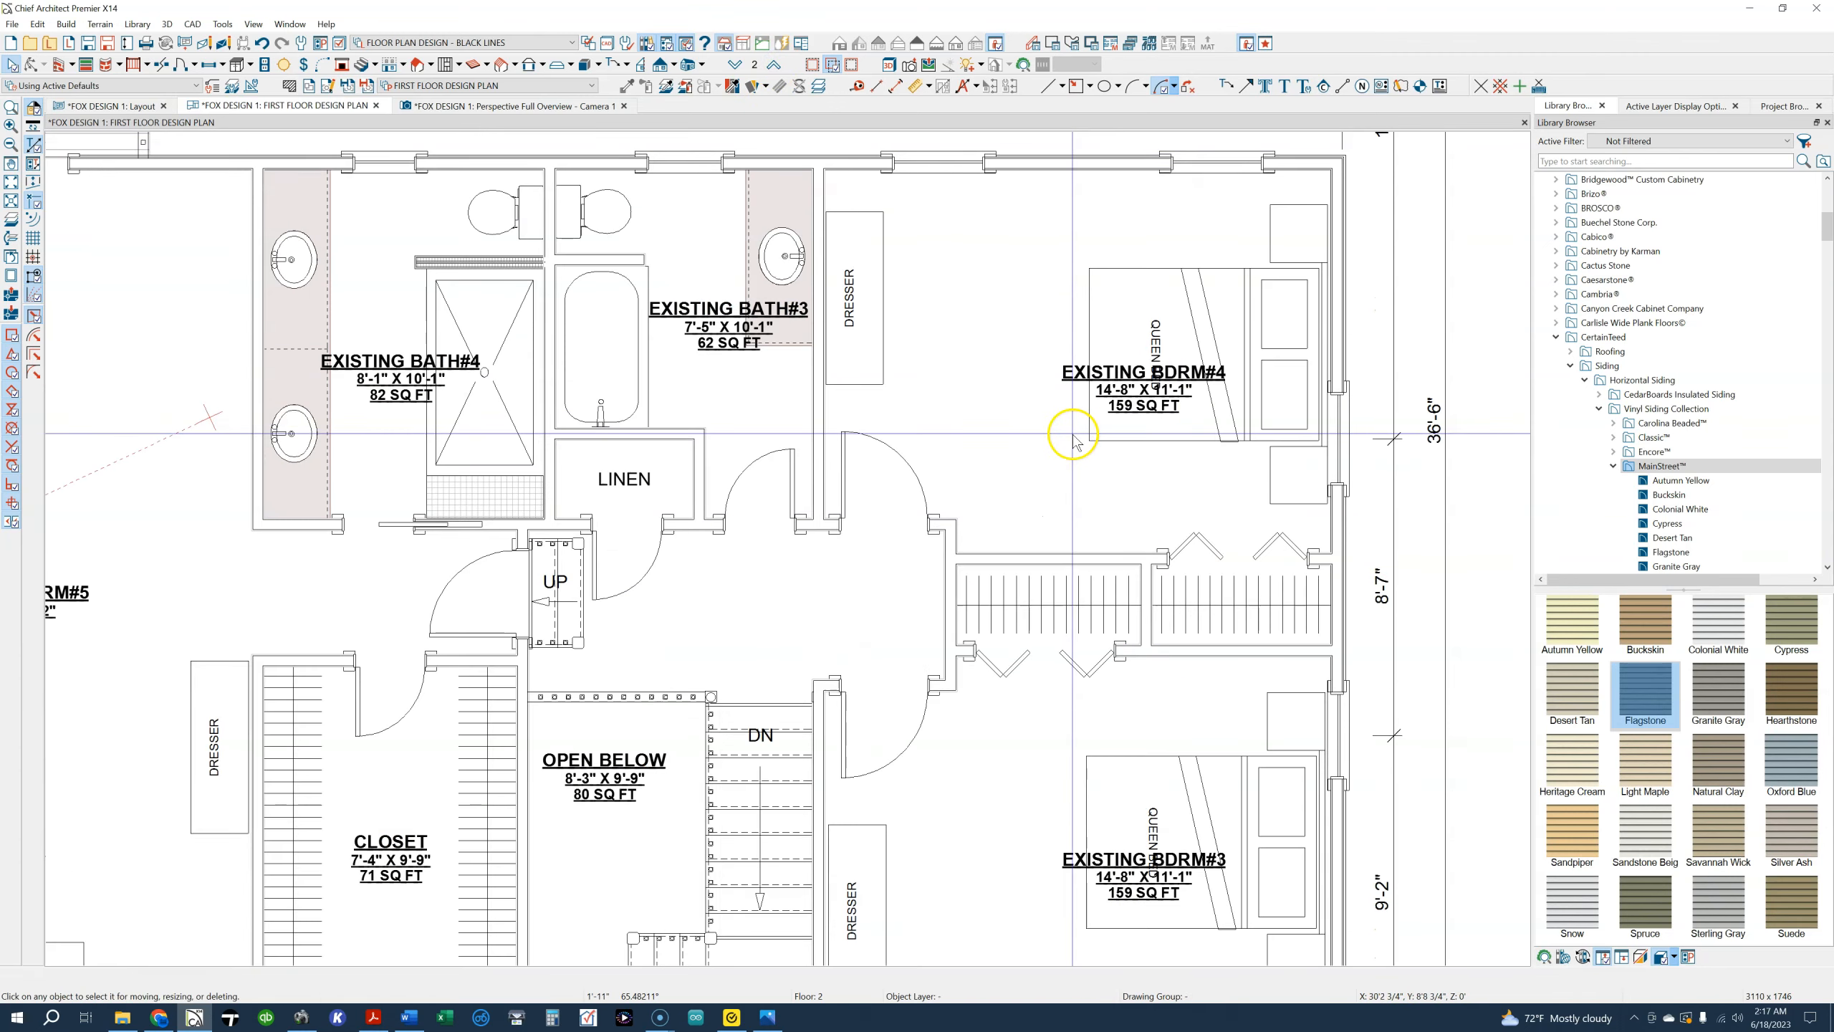
scroll(1056, 426, down, 2)
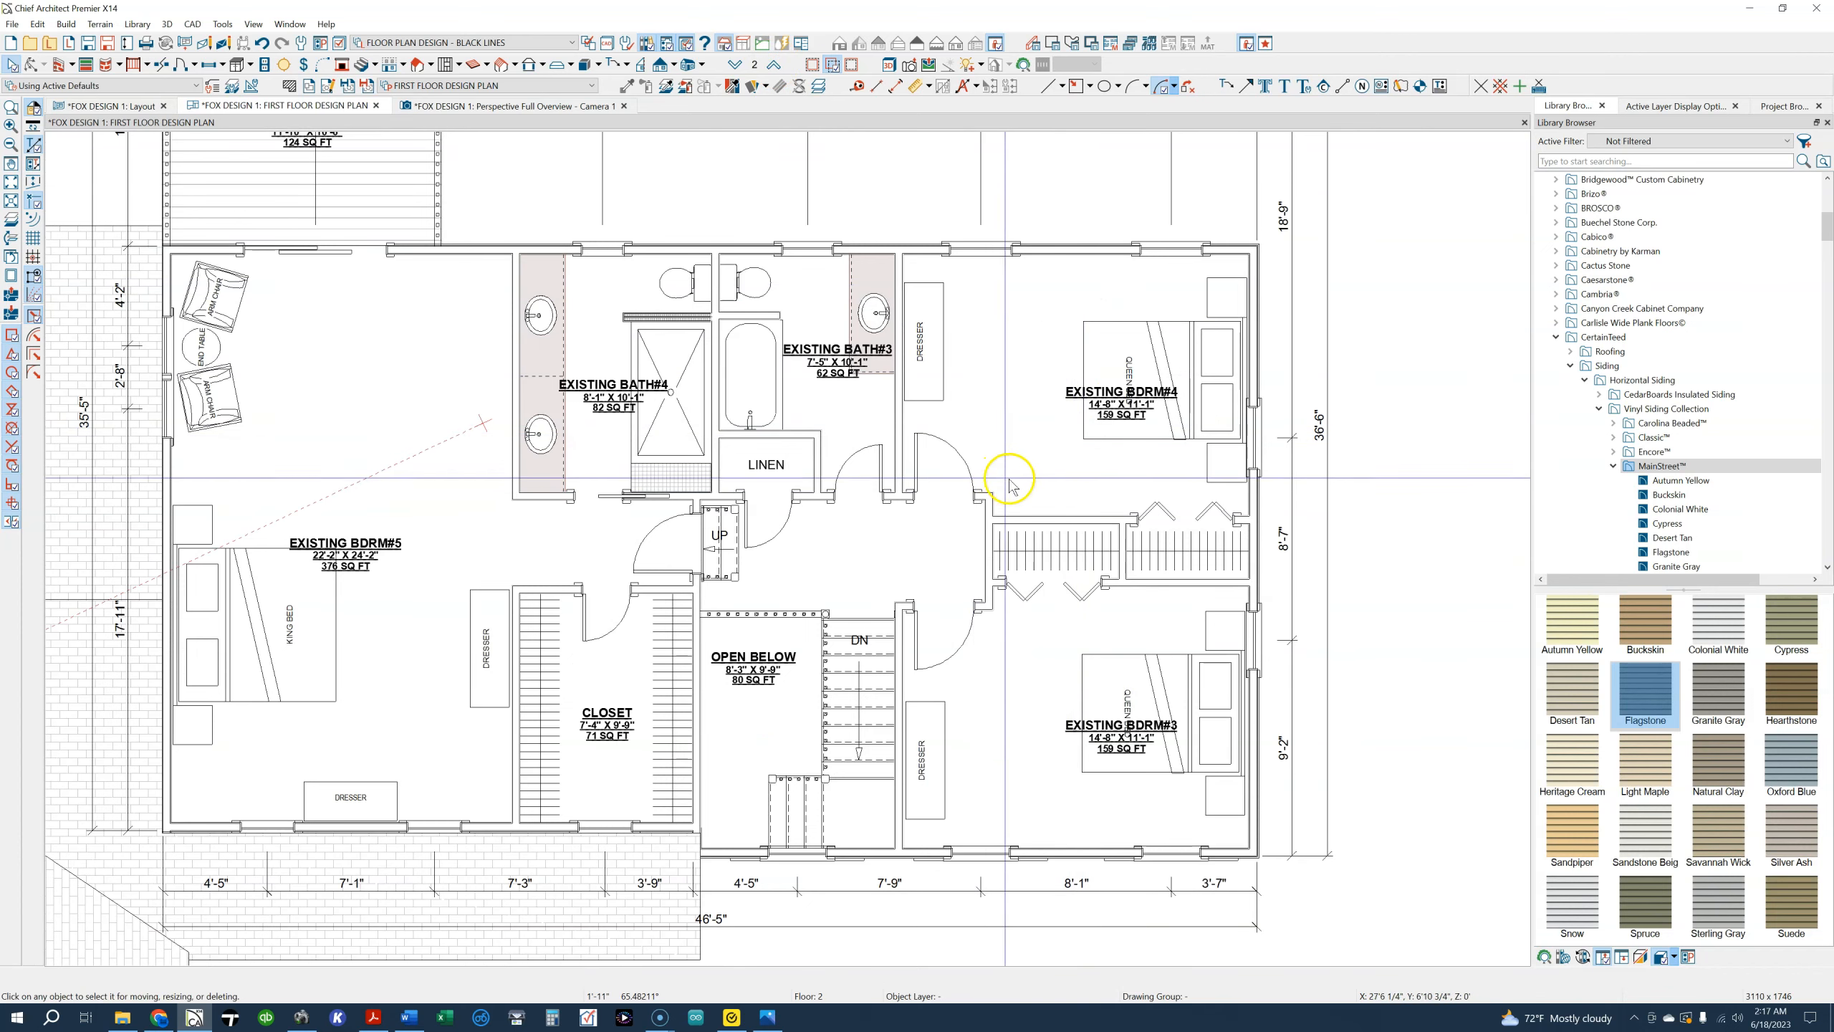
Try the queen bed in Existing Bdrm#4 rotated a quarter turn with its headboard against the rear exterior wall
click(1164, 341)
click(1406, 377)
drag(1409, 377, 1250, 221)
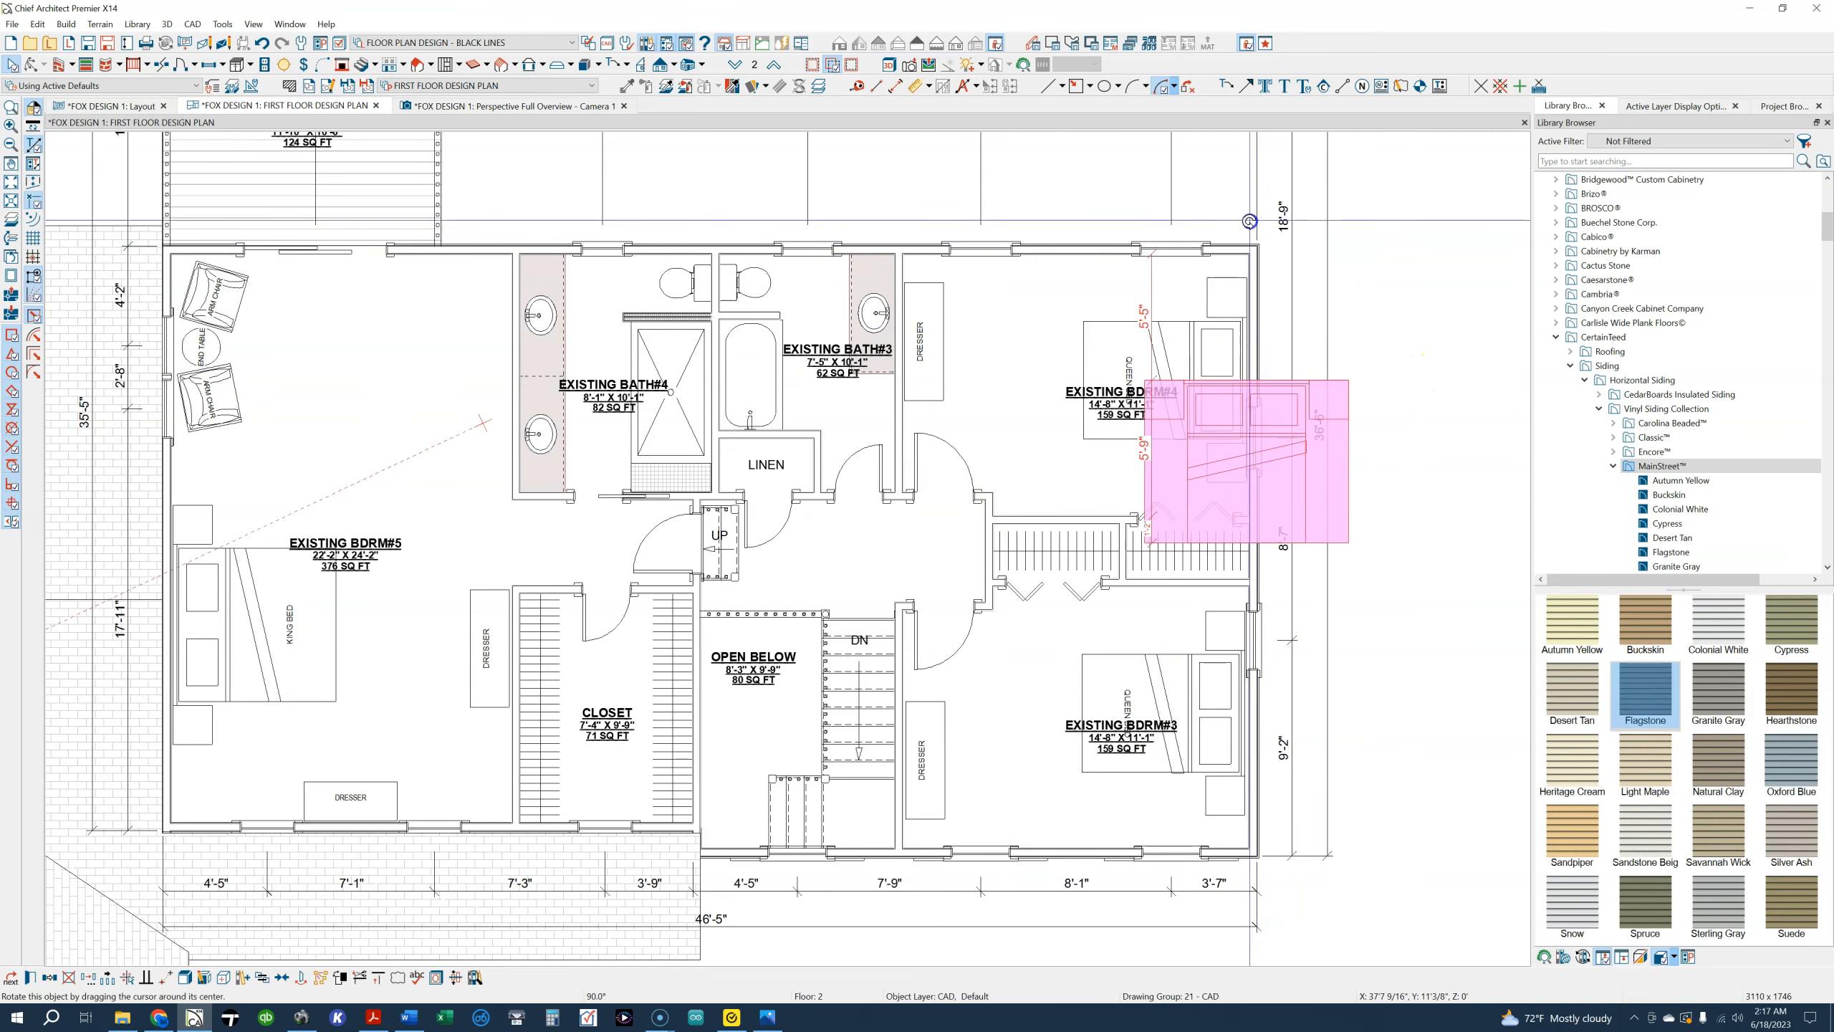
drag(1252, 394, 1074, 258)
Rotate the Existing Bdrm#4 dresser a quarter turn and place it against the closet wall, facing the bed
click(936, 359)
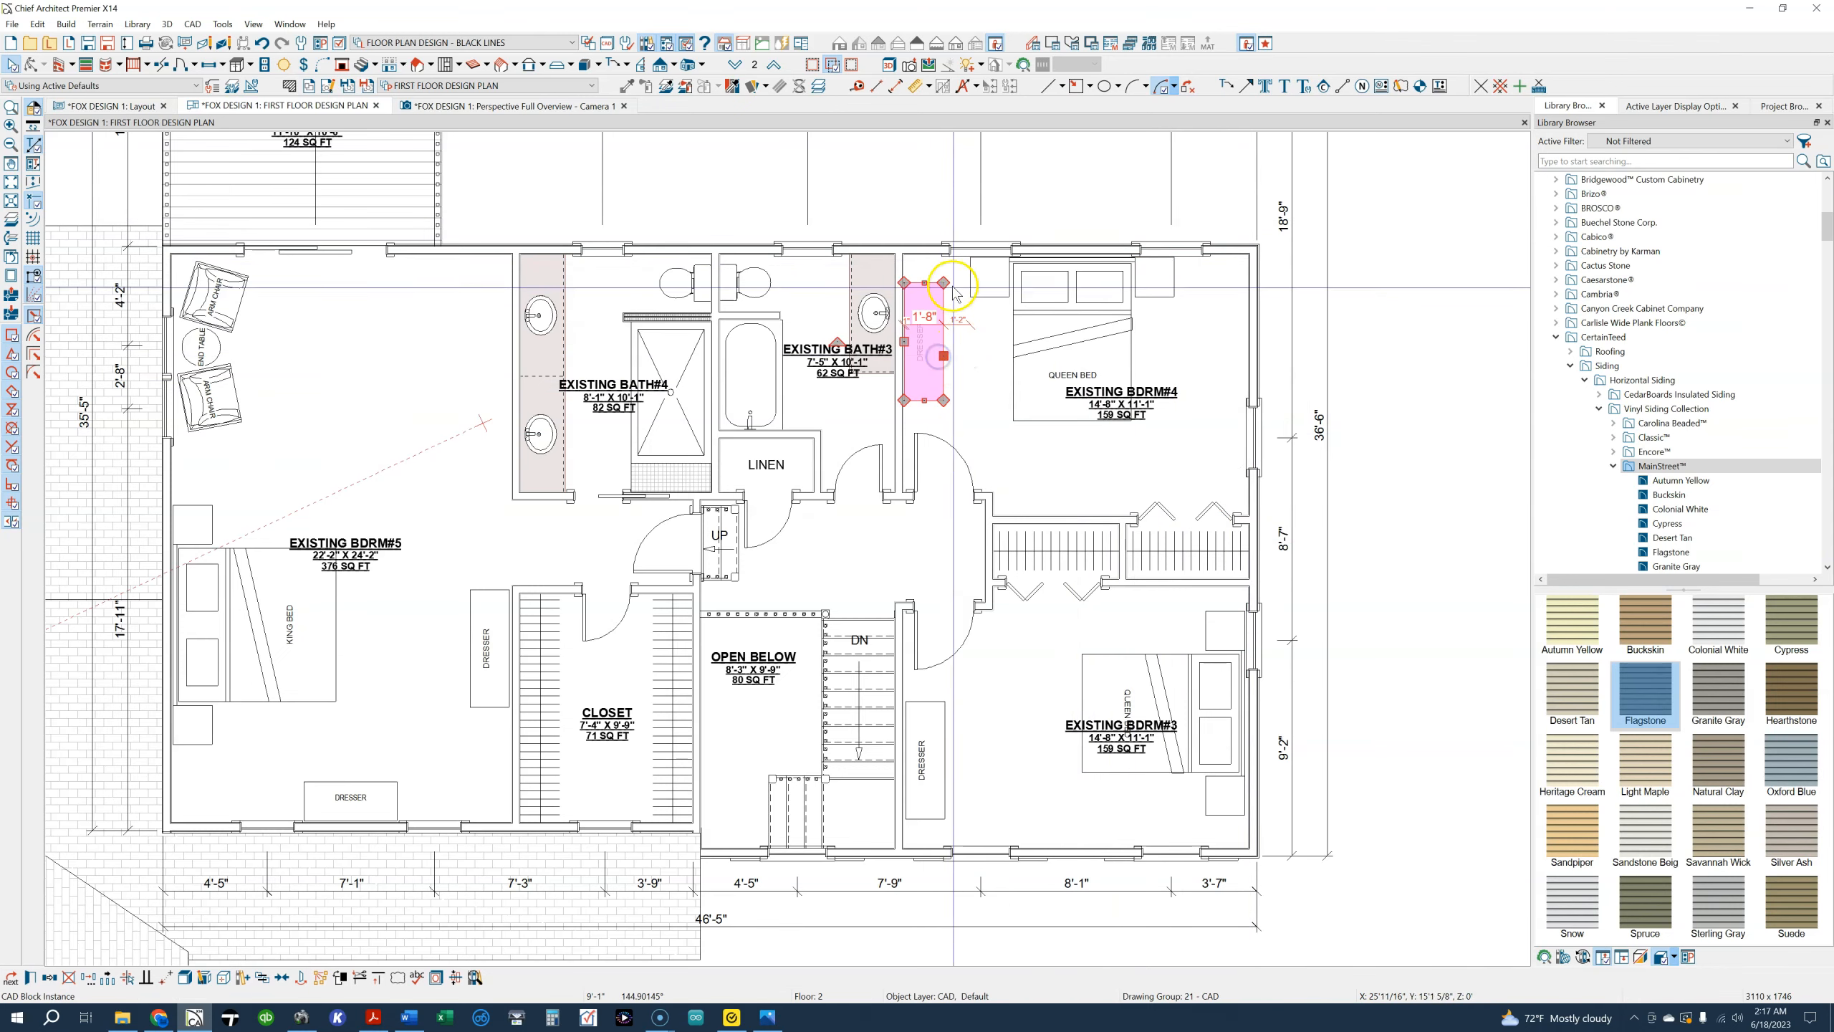
drag(936, 295, 903, 265)
drag(904, 361, 1061, 457)
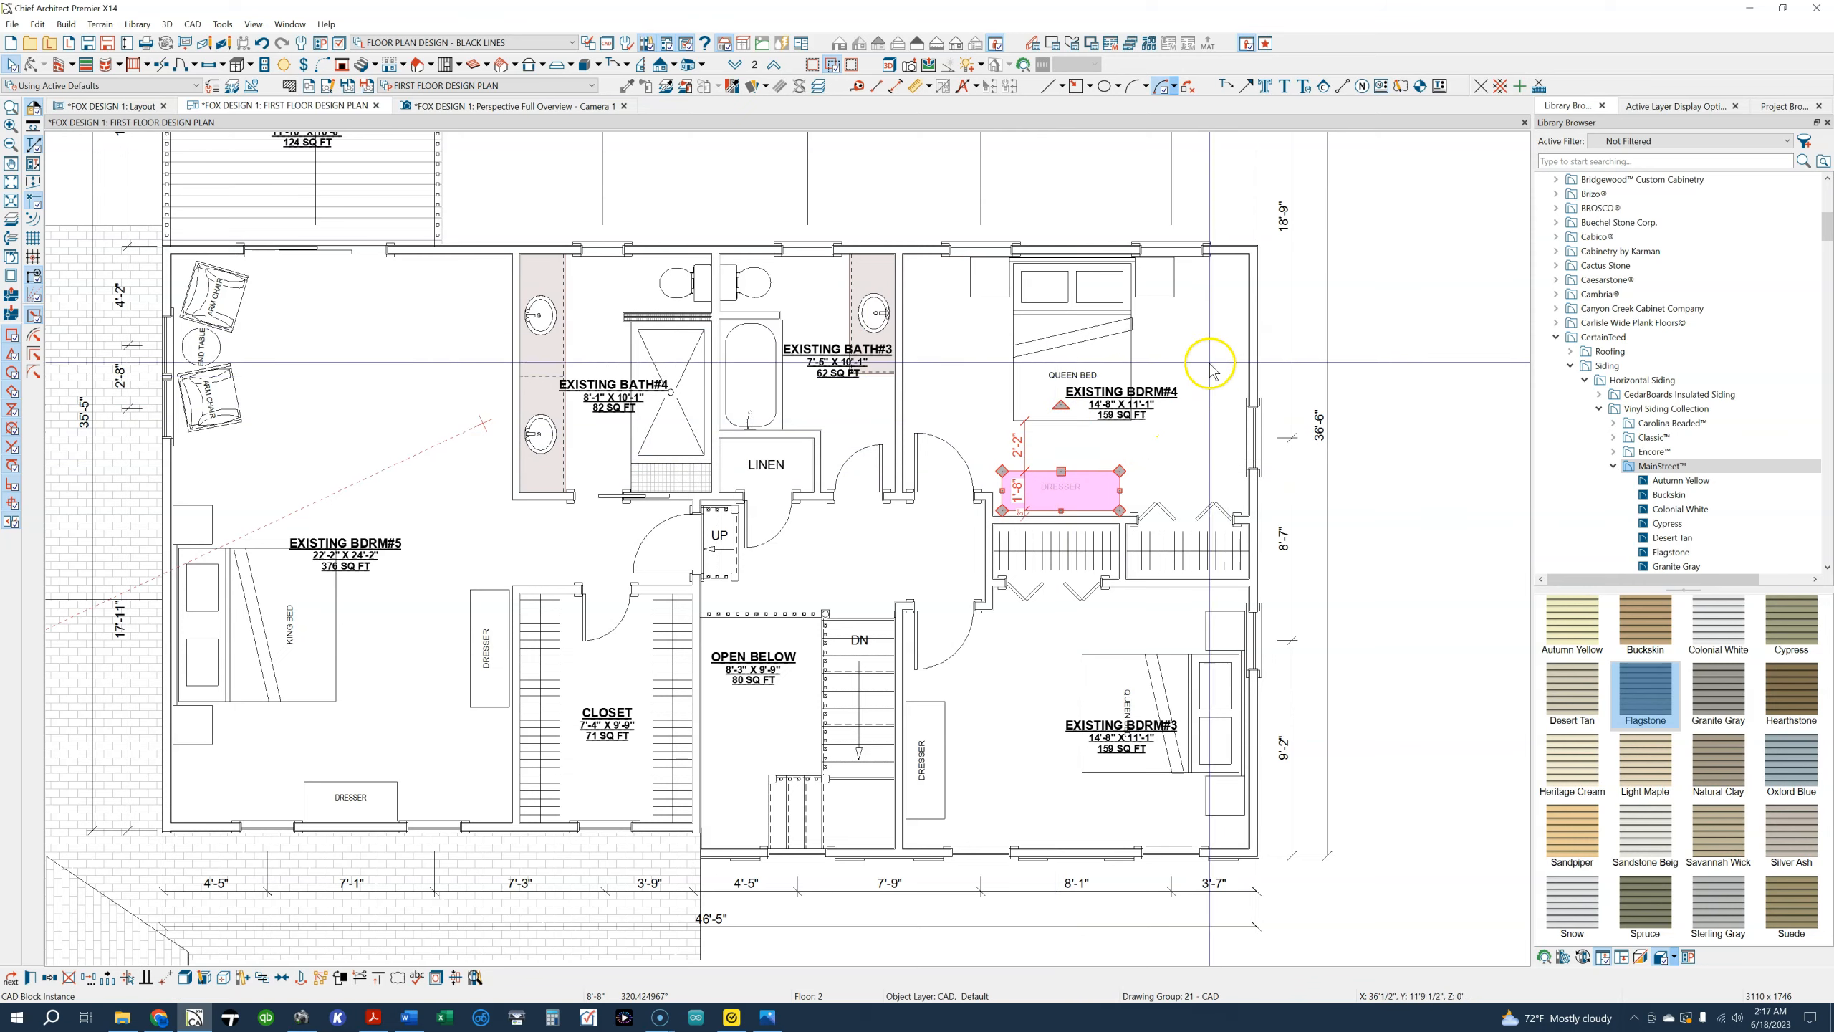
Rotate the Existing Bdrm#4 bed back against the side exterior wall and return the dresser to the wall shared with Existing Bath#3
click(1056, 296)
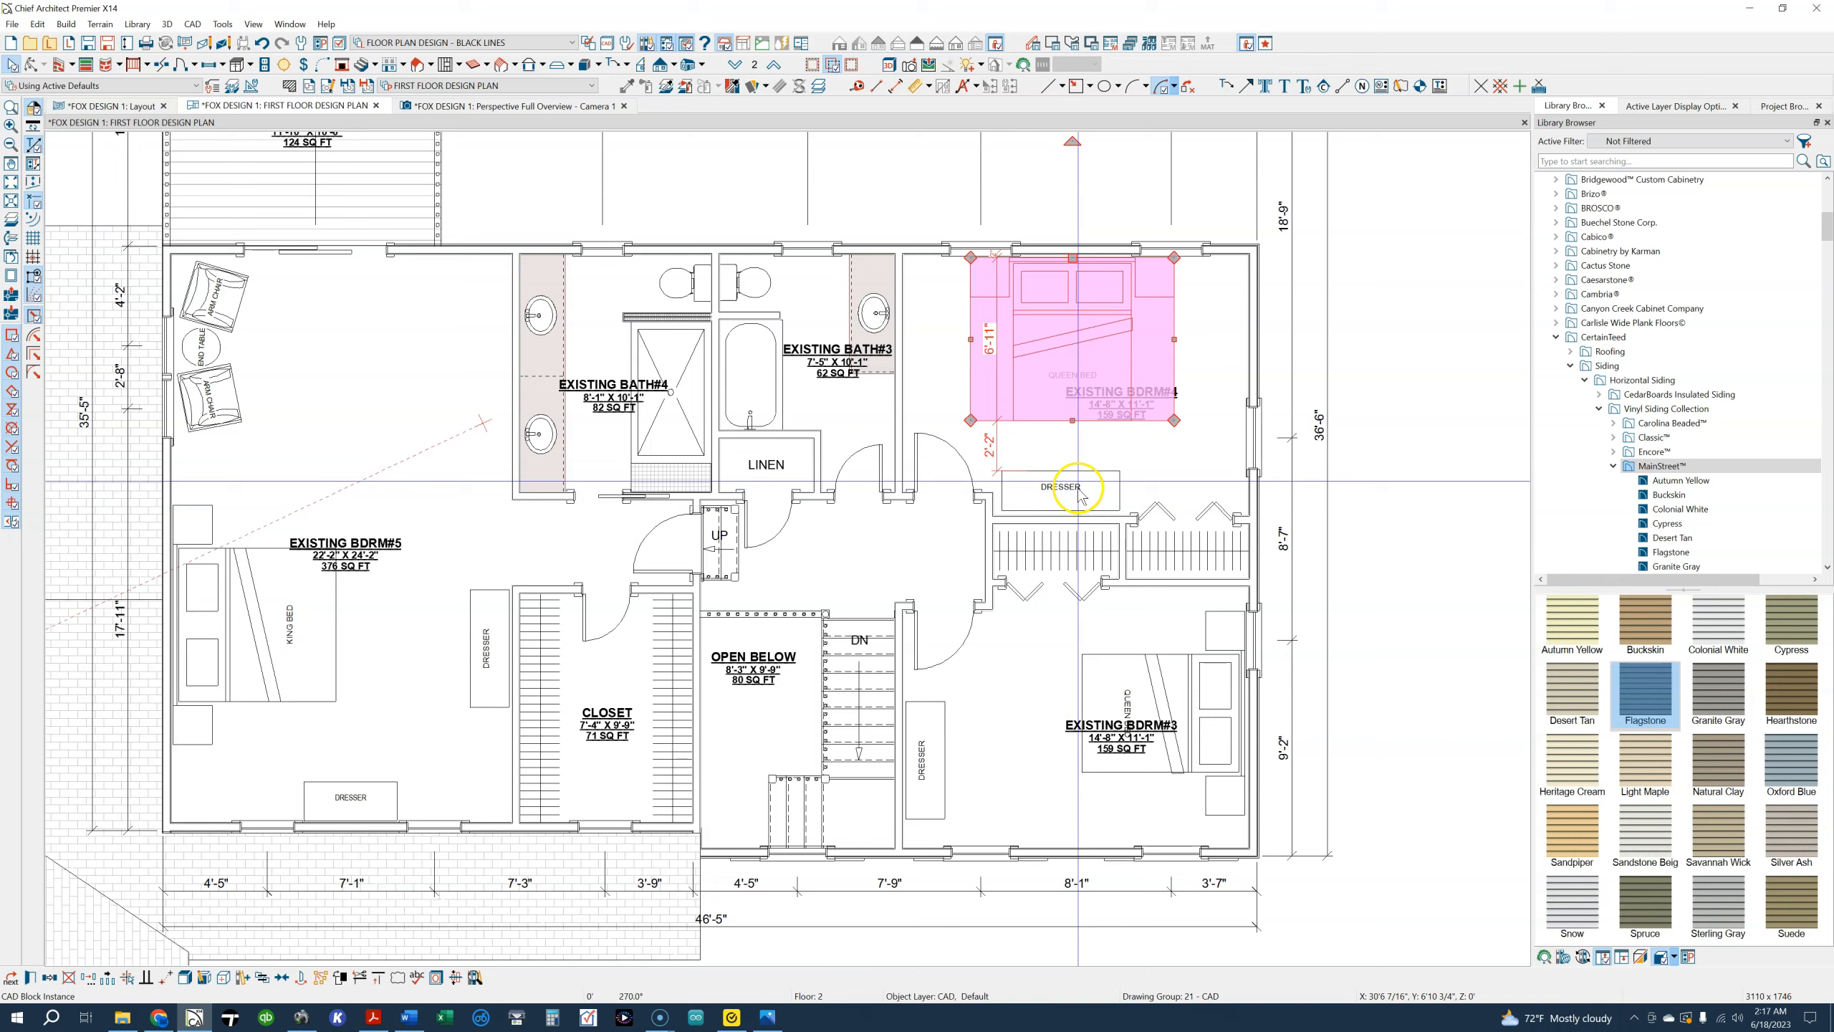
drag(1073, 141, 1156, 251)
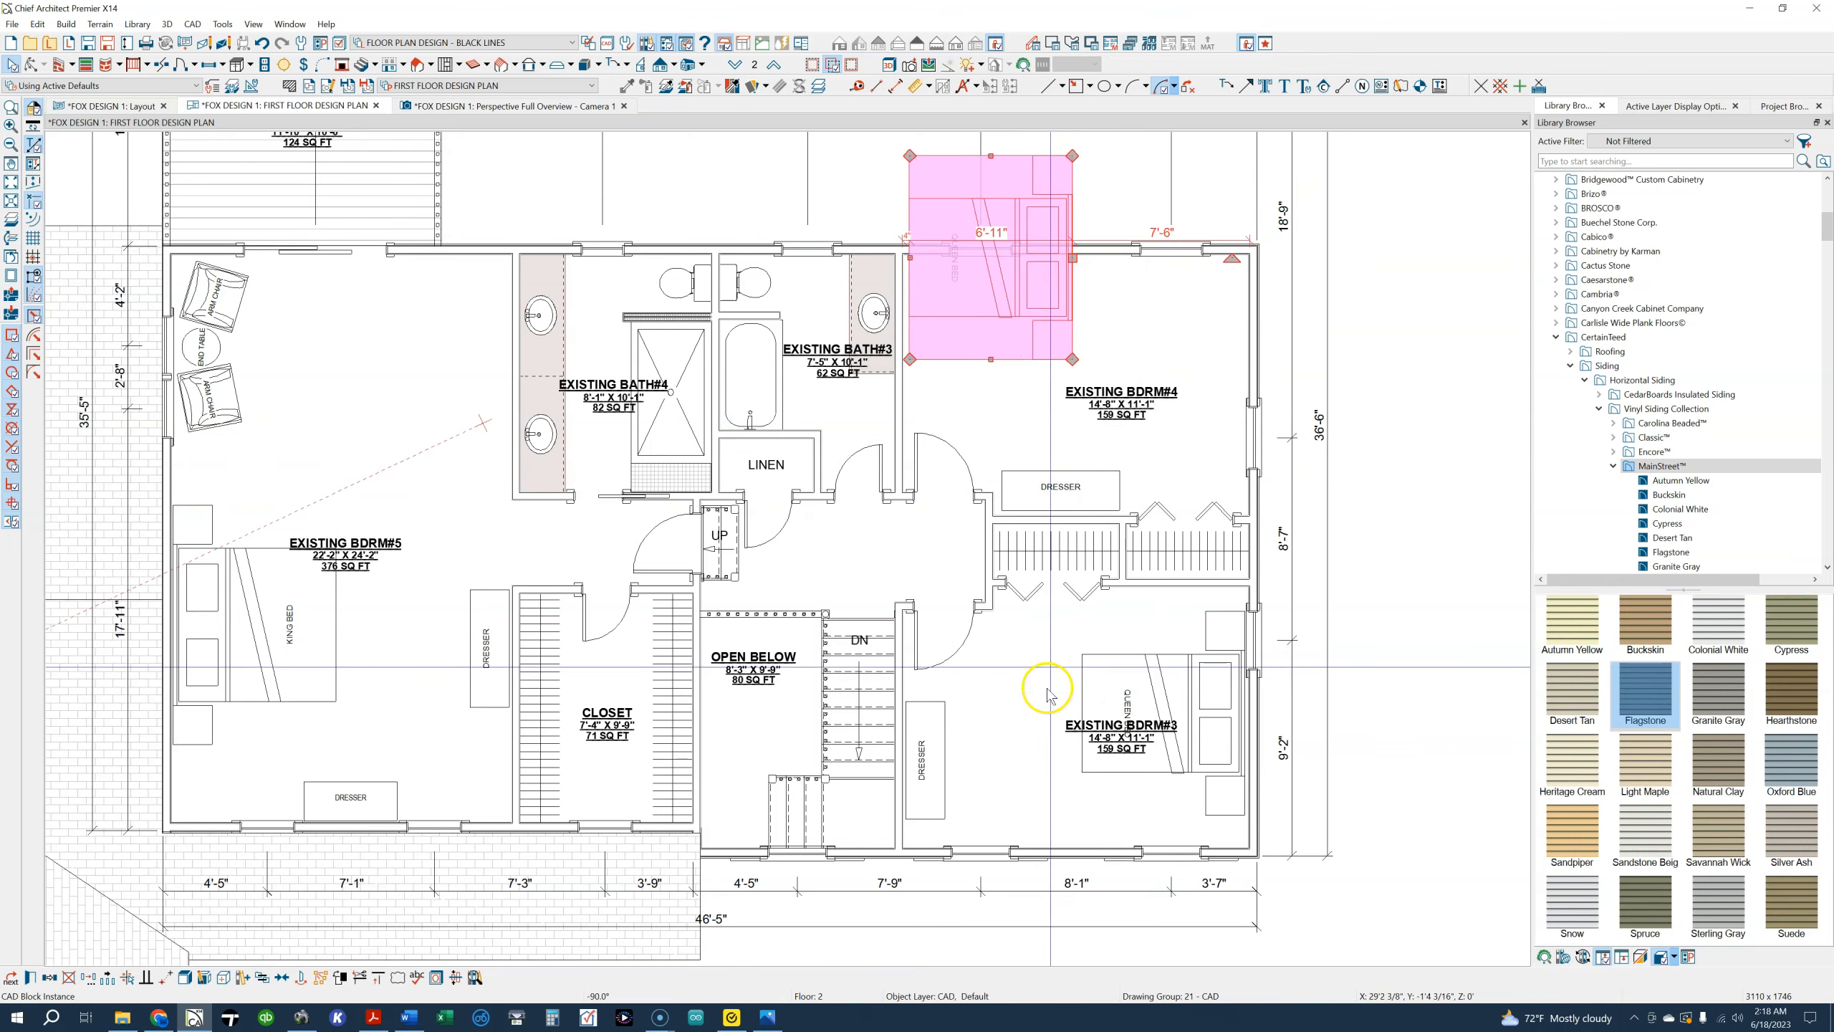
drag(1072, 257, 1246, 379)
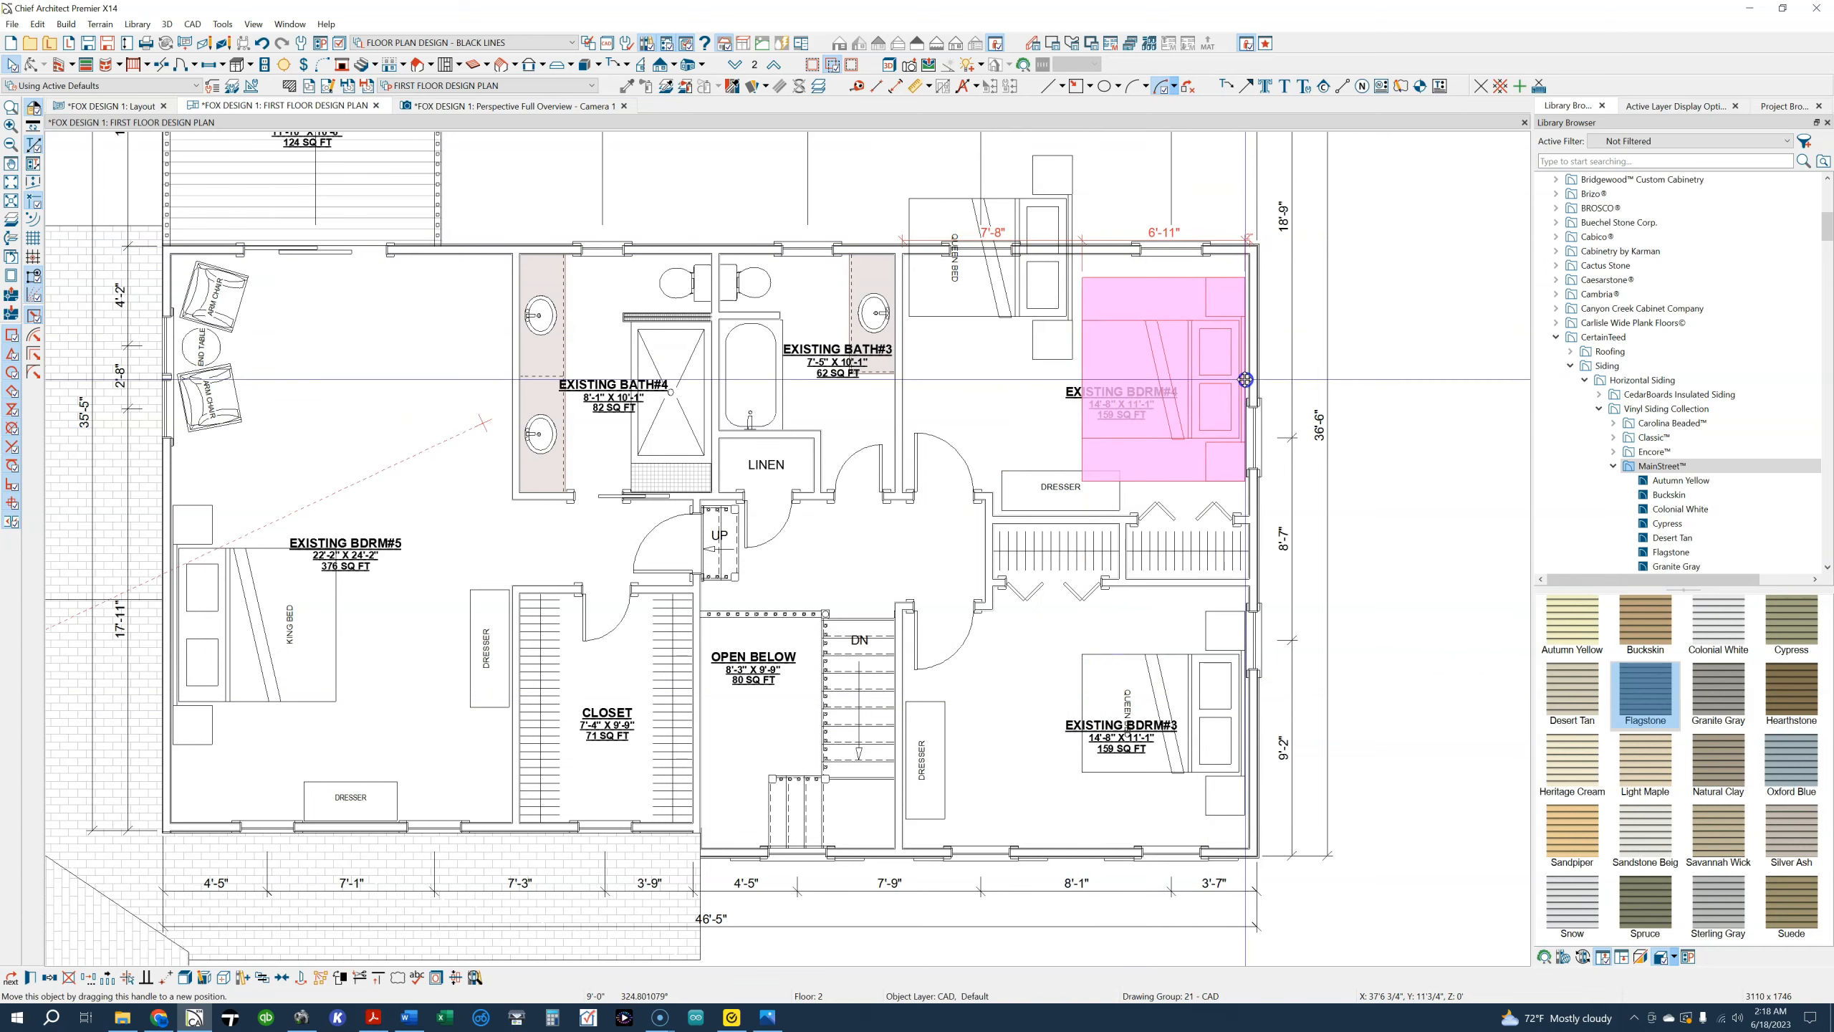
click(1052, 487)
drag(1061, 408, 906, 343)
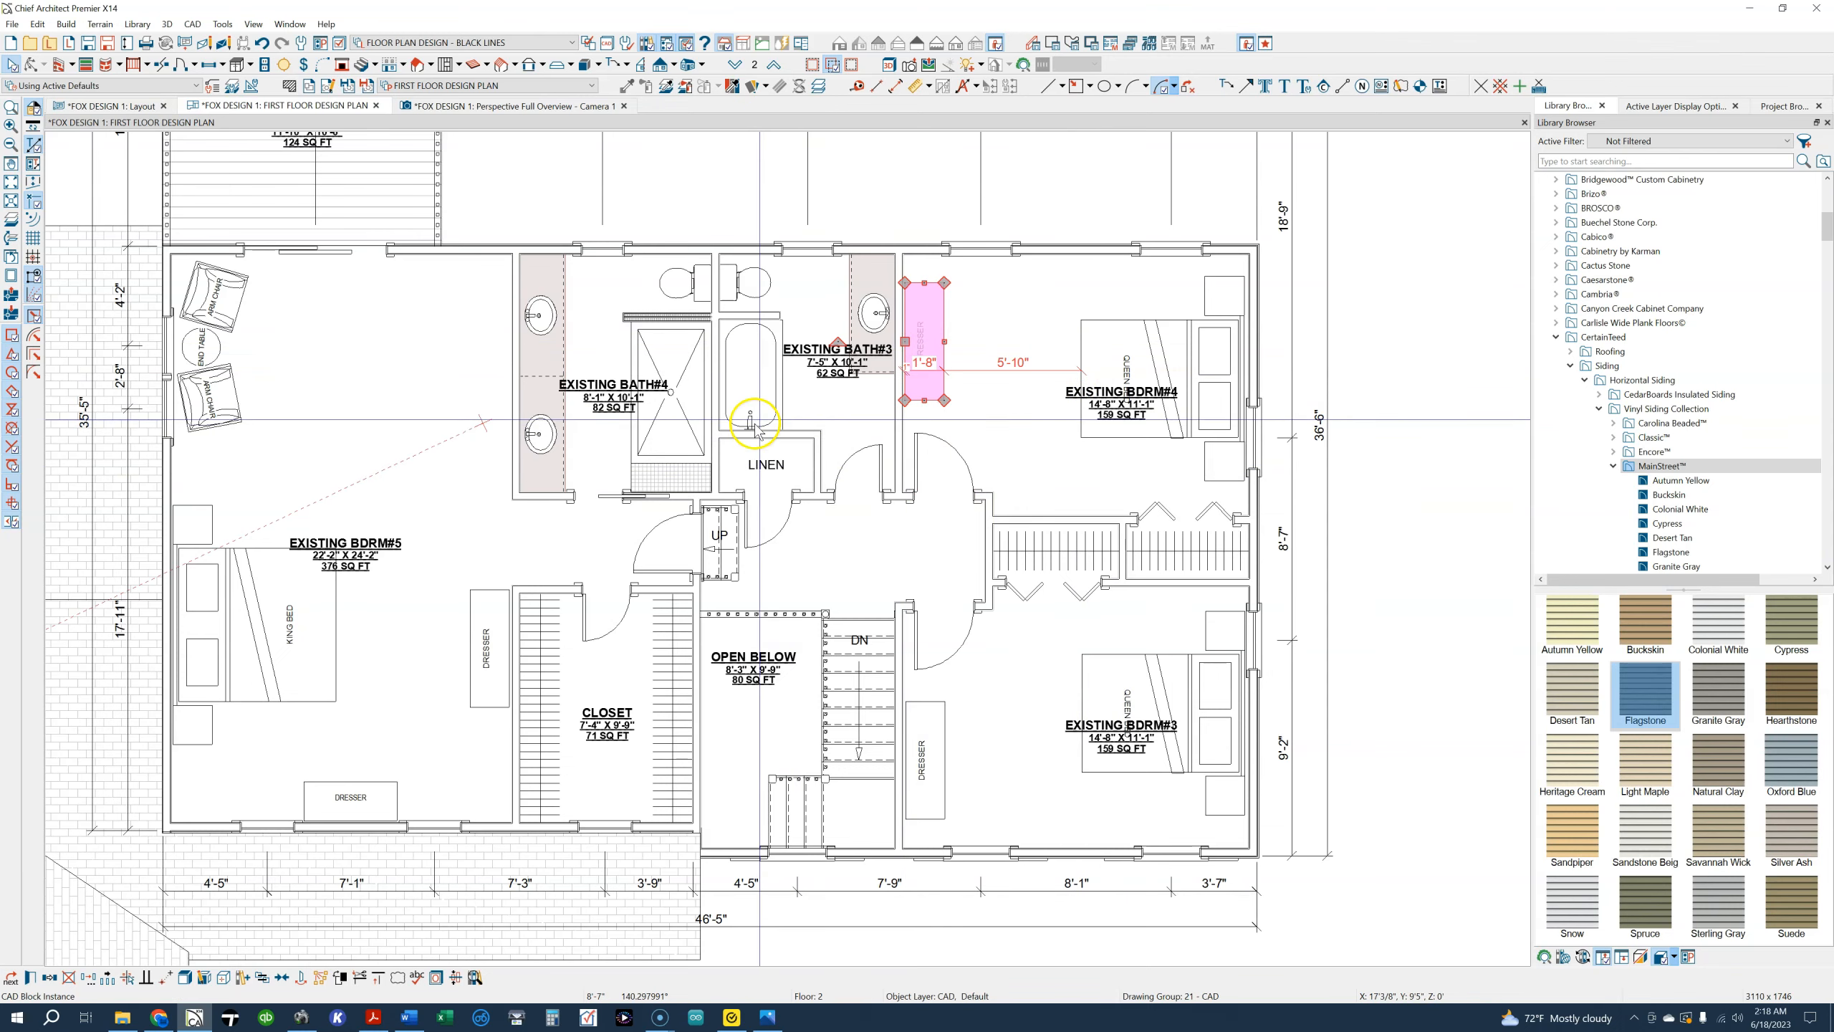
Examine Existing Bath#3, Existing Bath#4, the linen closet and the Existing Bdrm#5 closet on the second floor plan
scroll(809, 318, up, 2)
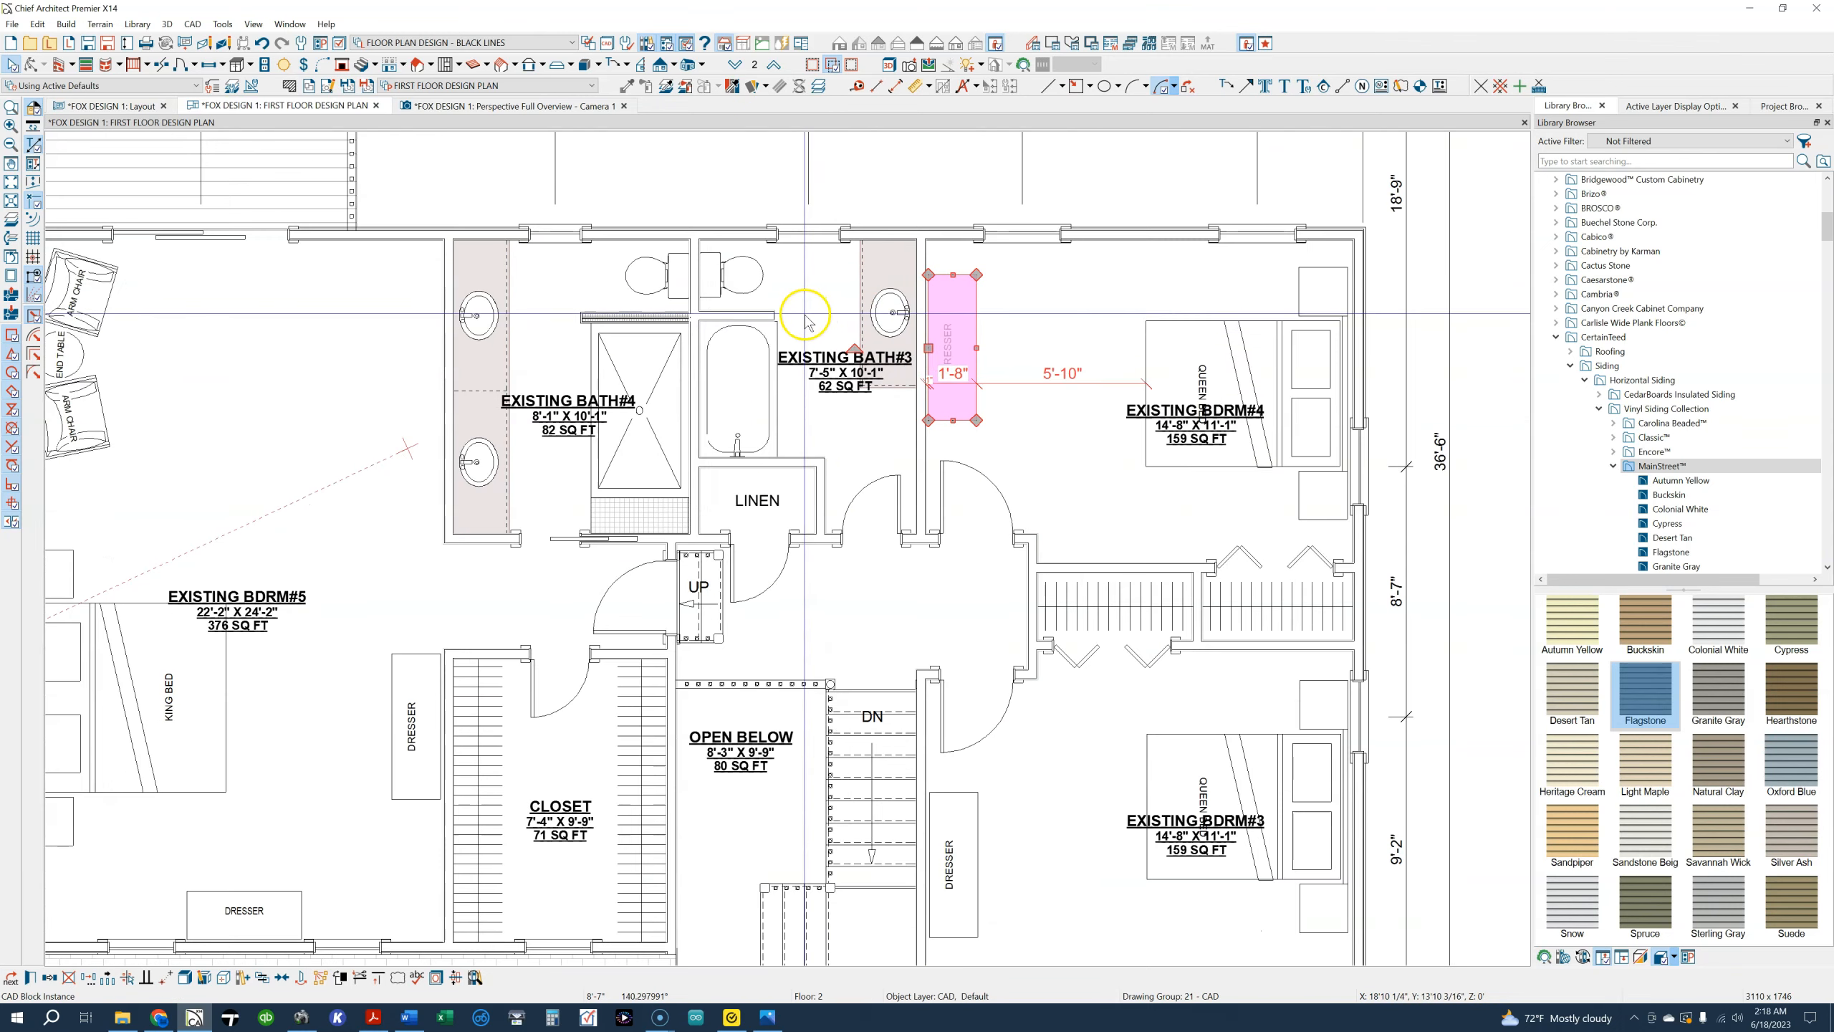
middle_drag(807, 323, 828, 360)
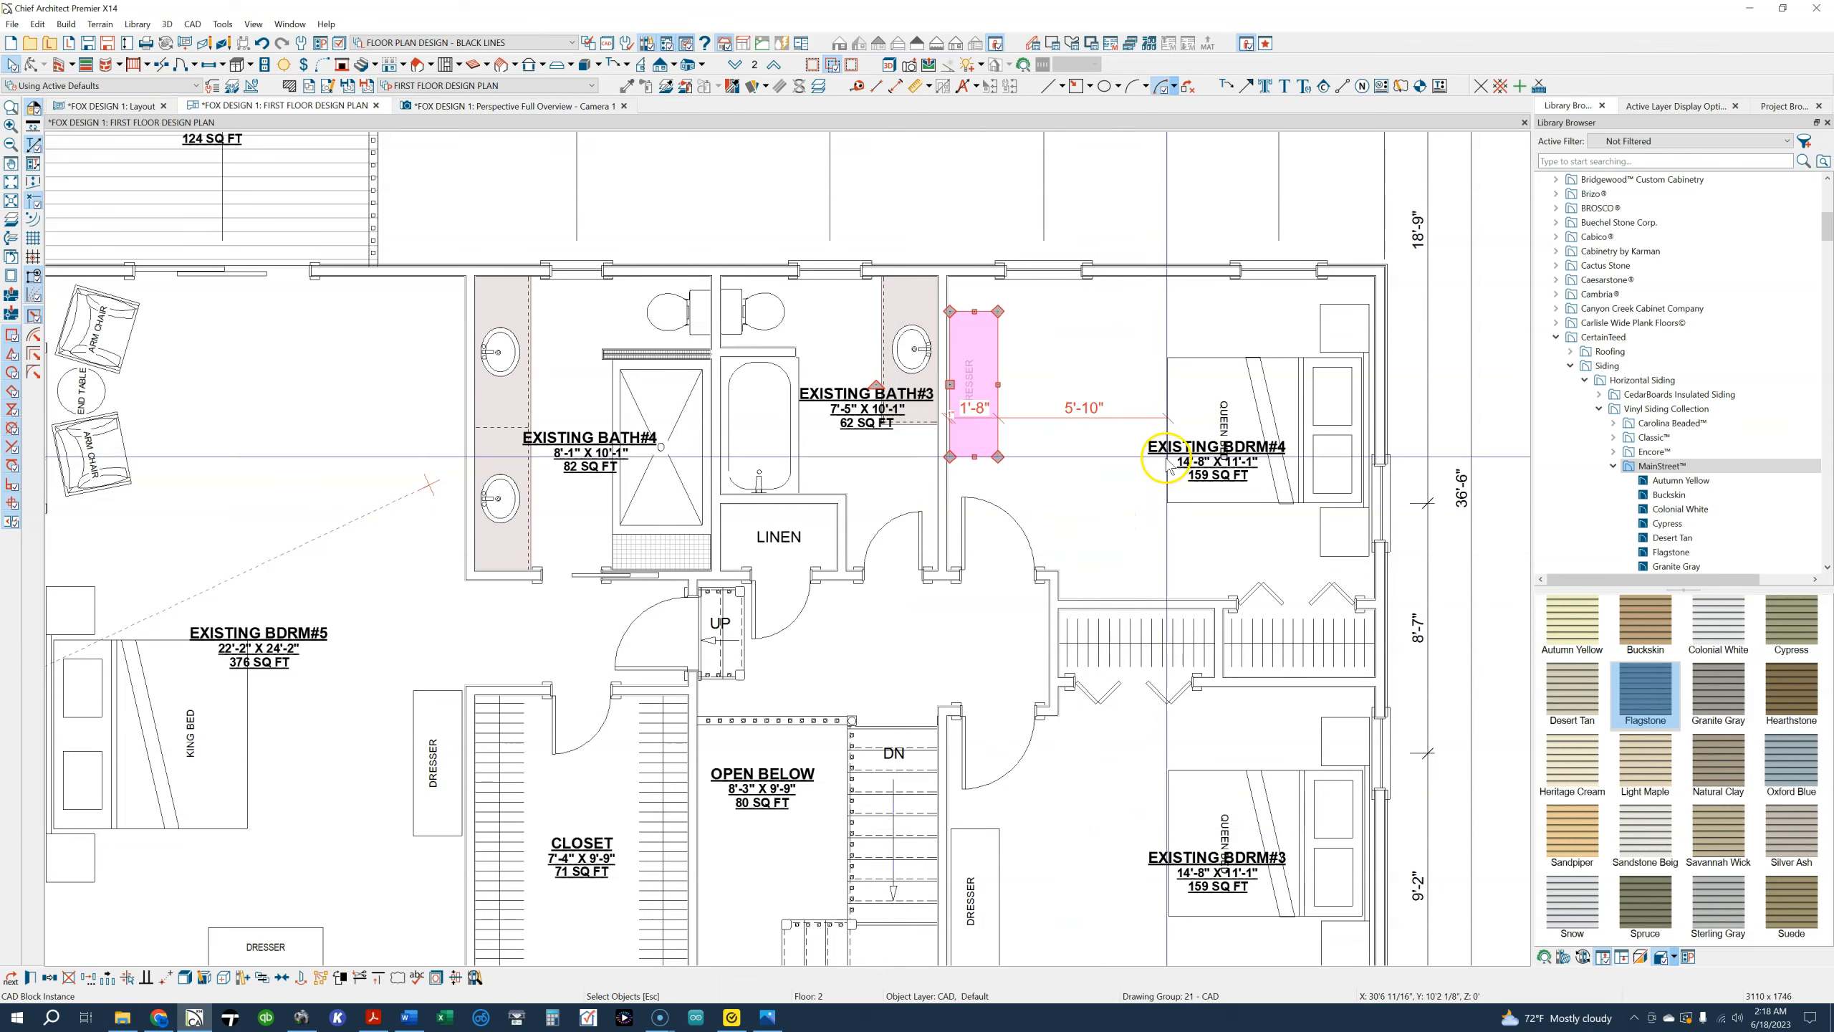
middle_drag(262, 440, 407, 425)
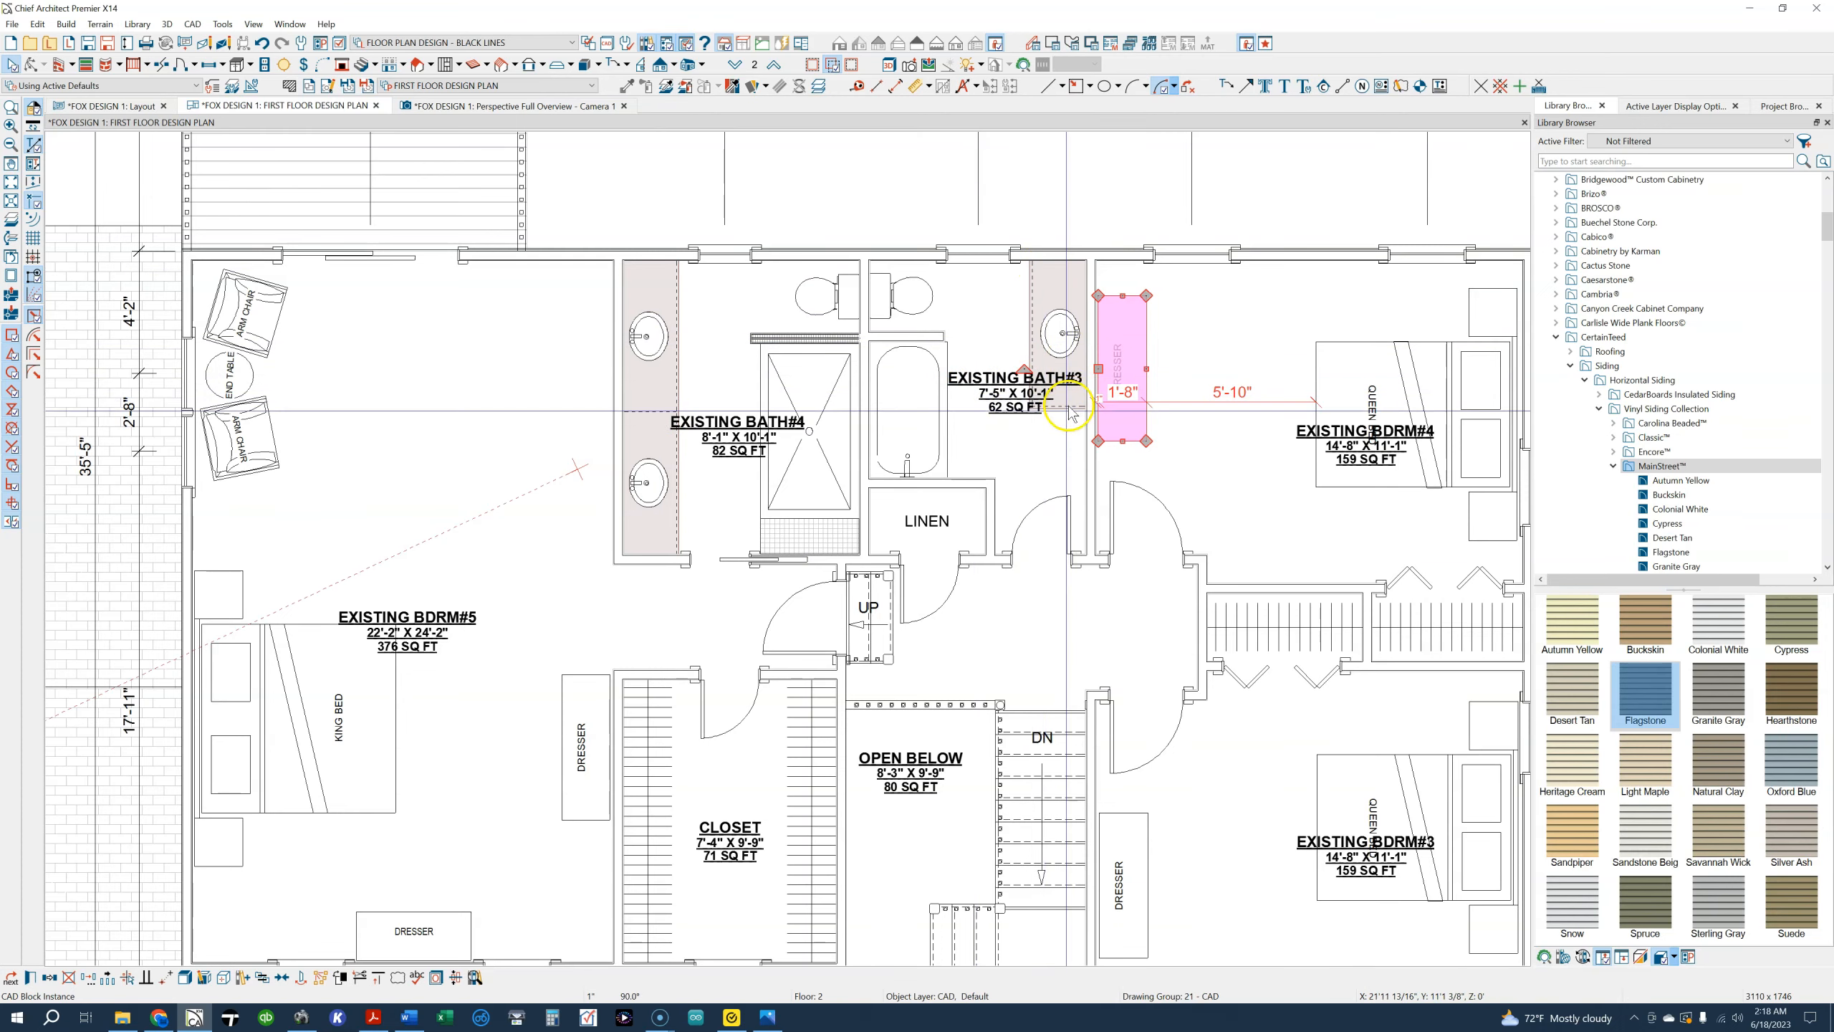
scroll(1046, 427, up, 2)
middle_drag(1045, 425, 955, 500)
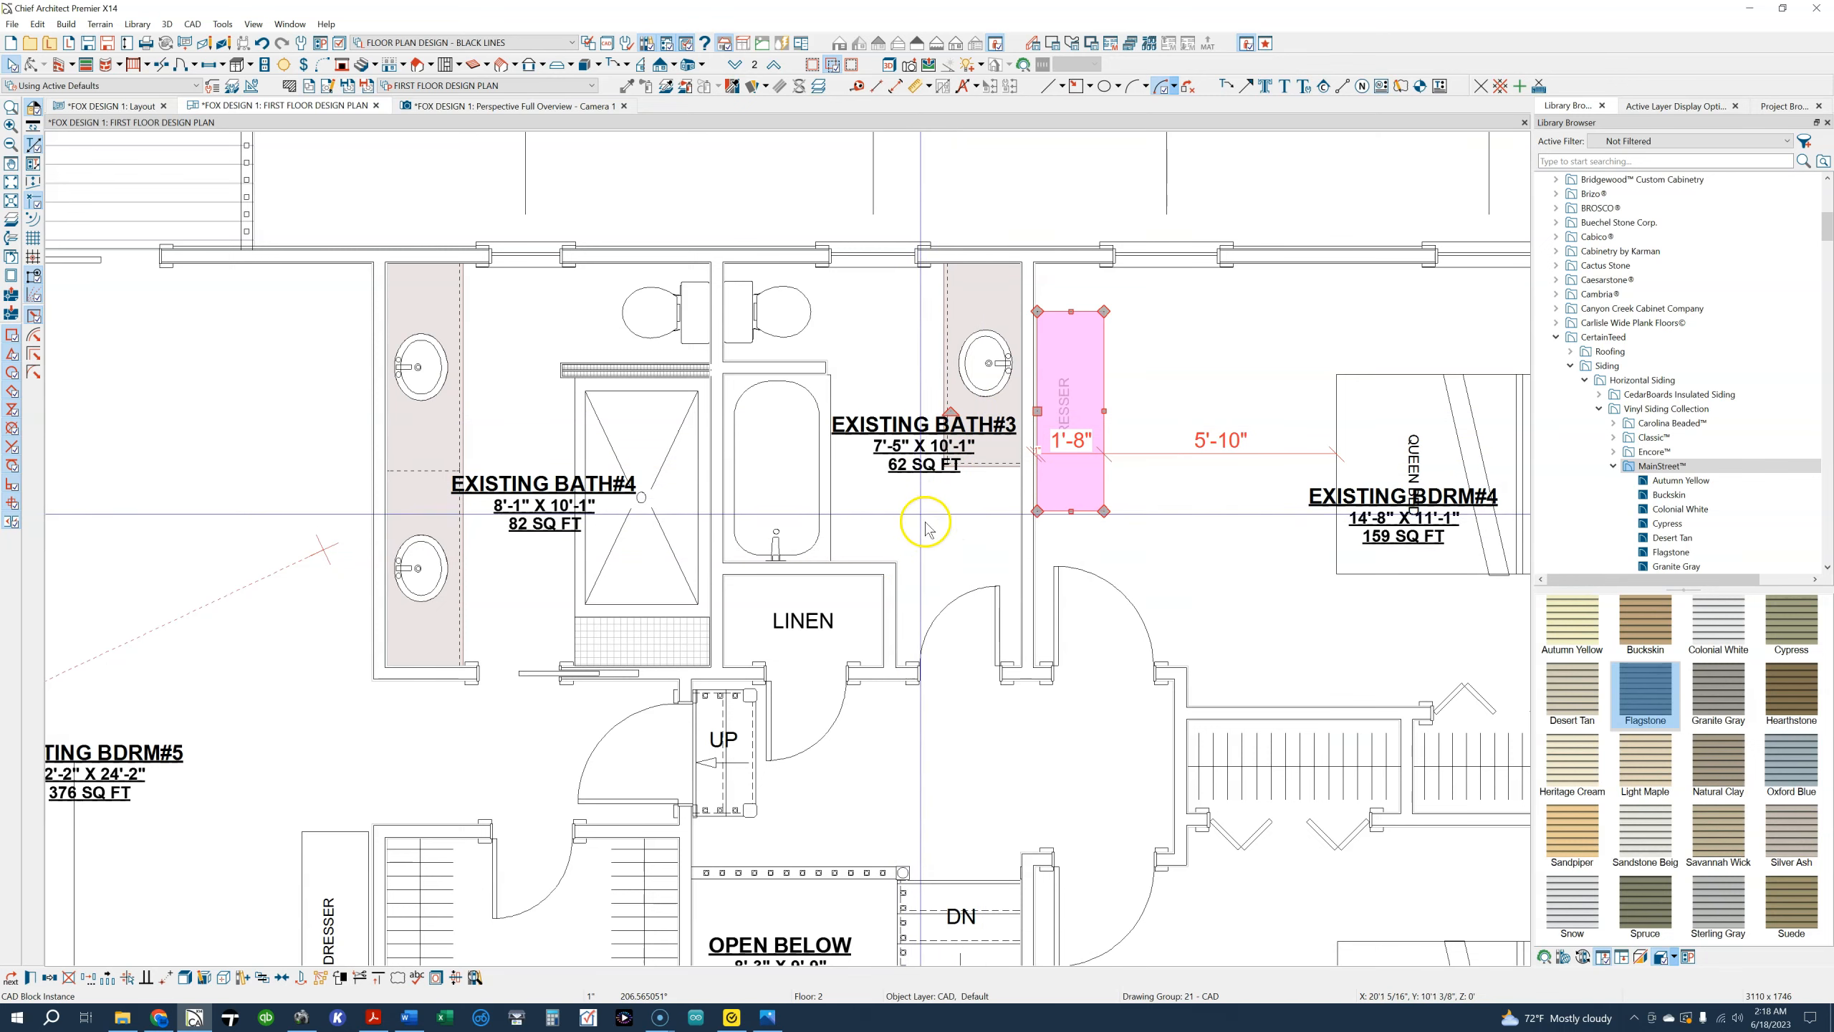
middle_drag(924, 586, 987, 512)
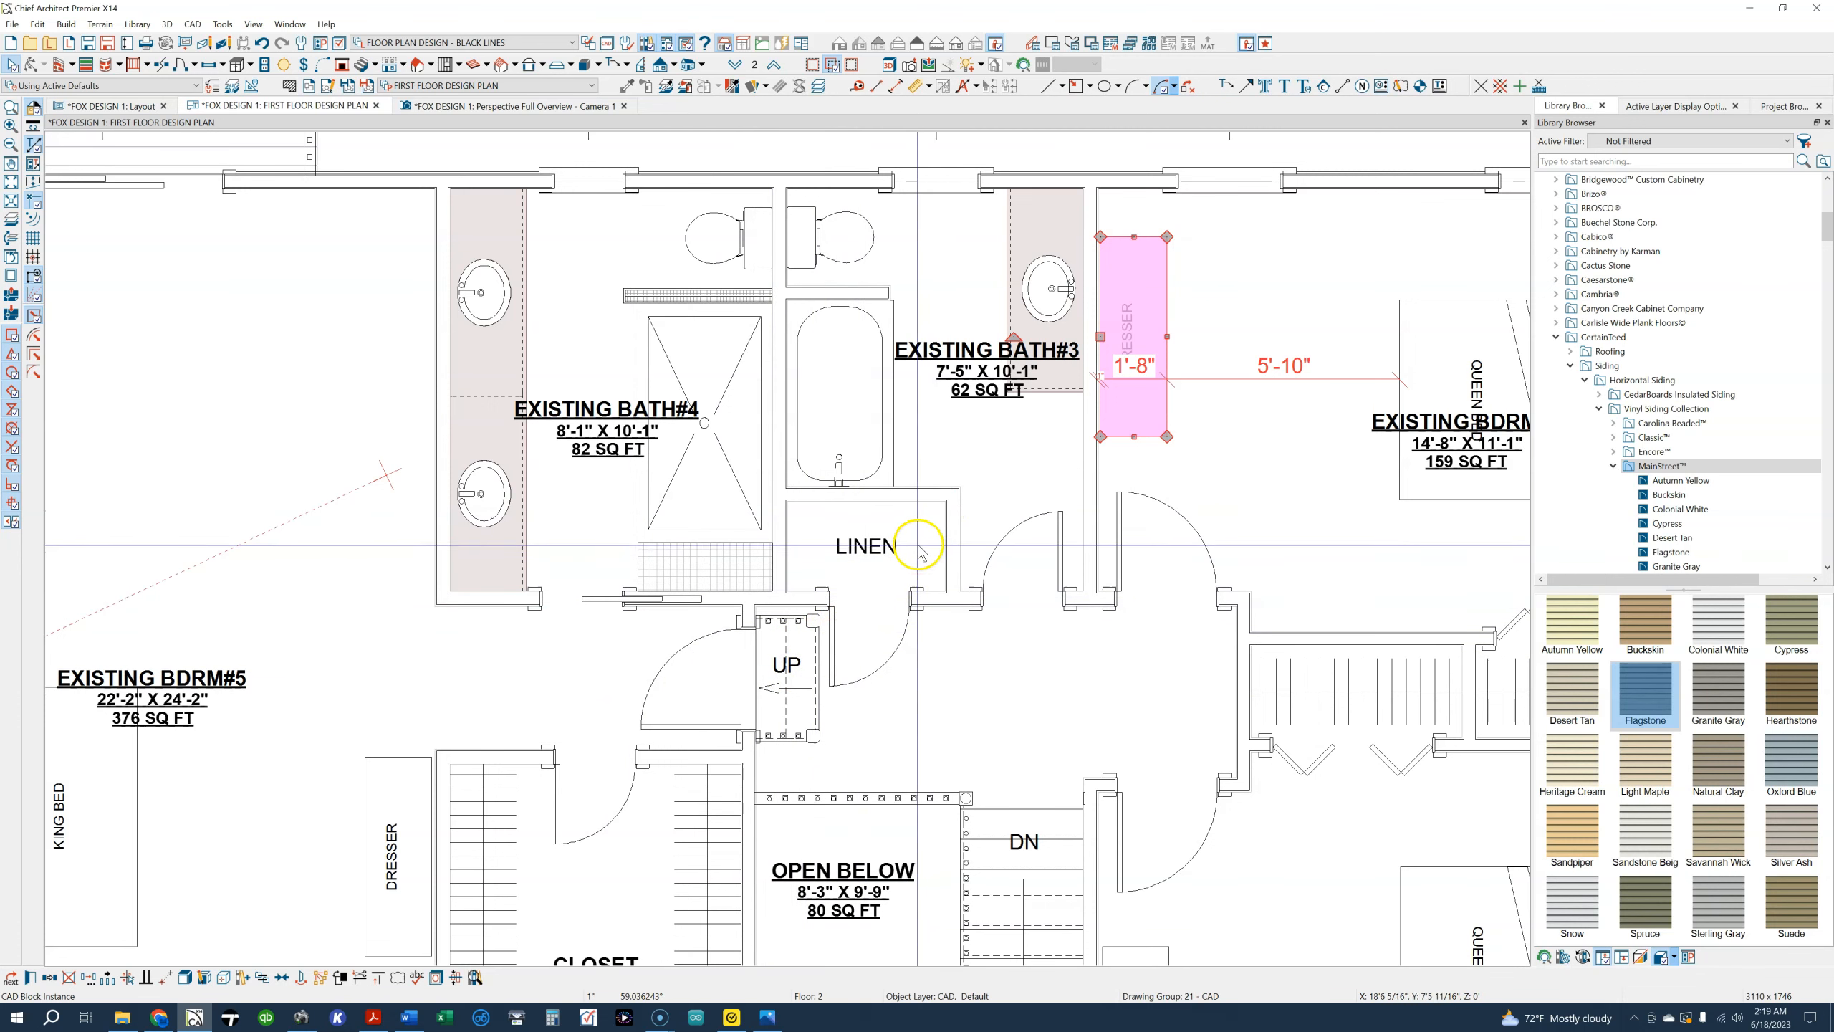
scroll(919, 550, down, 2)
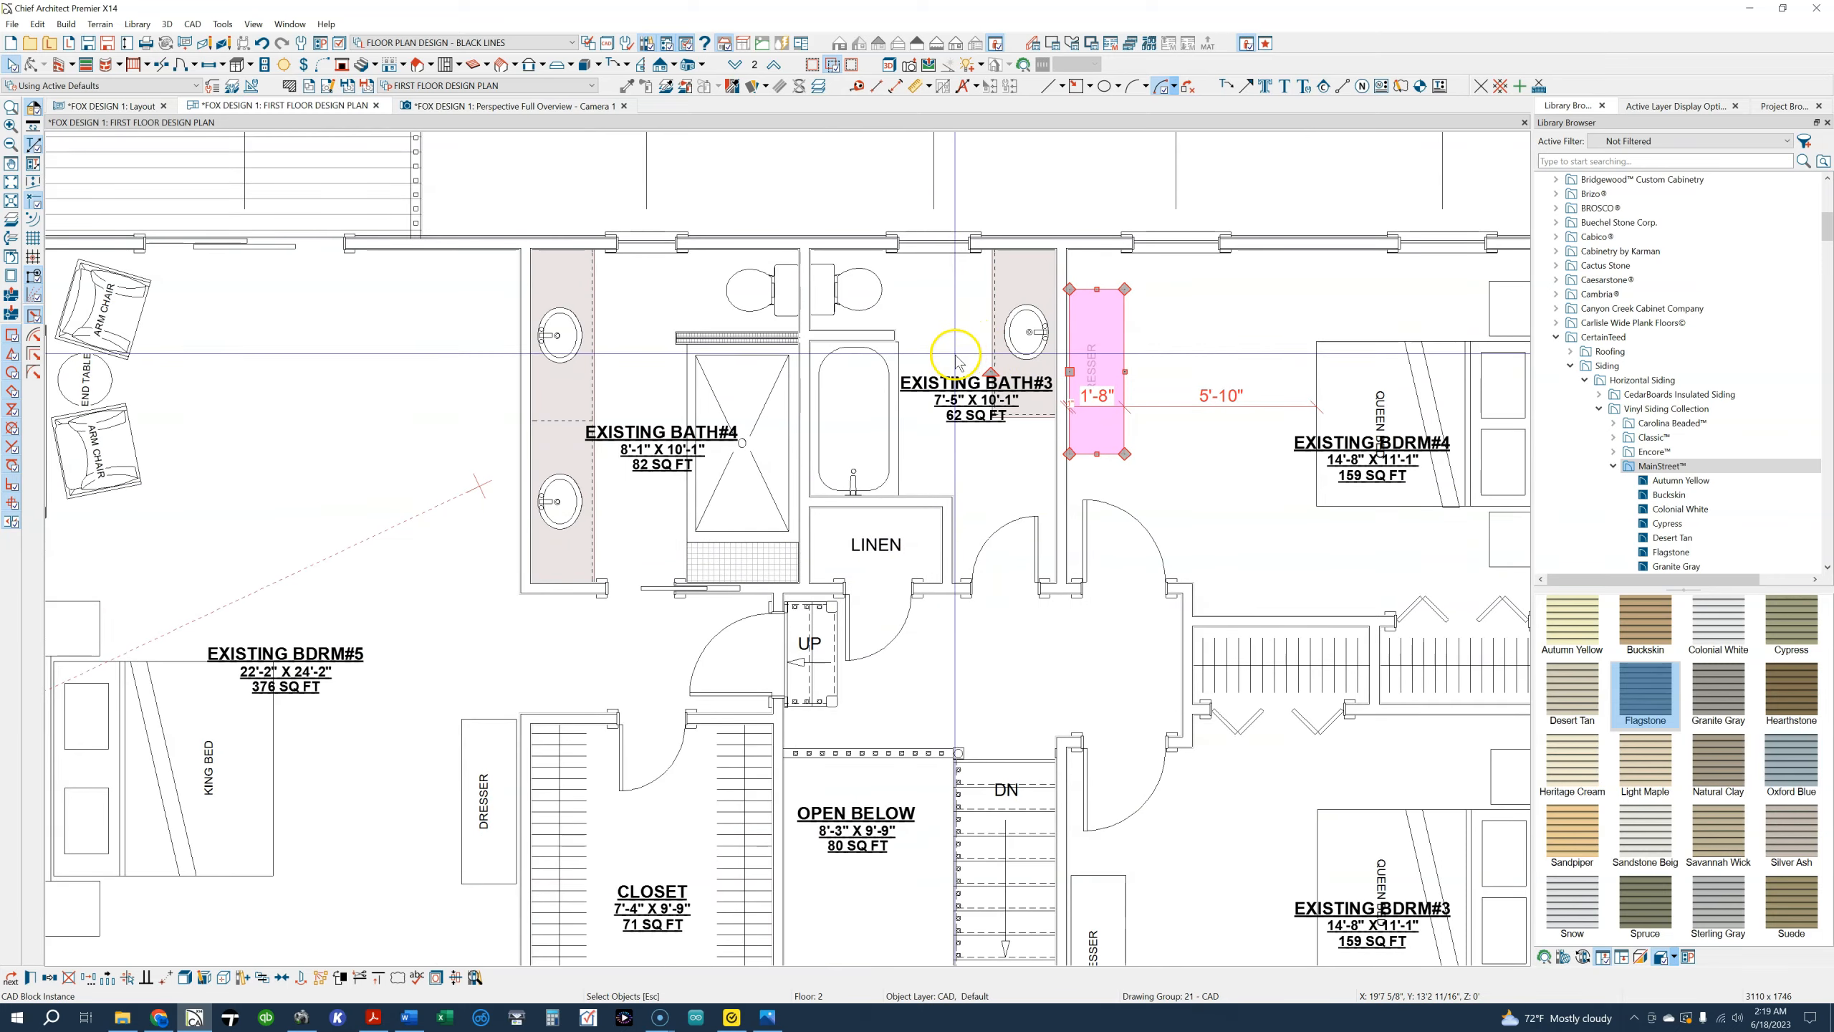
middle_drag(986, 354, 1091, 419)
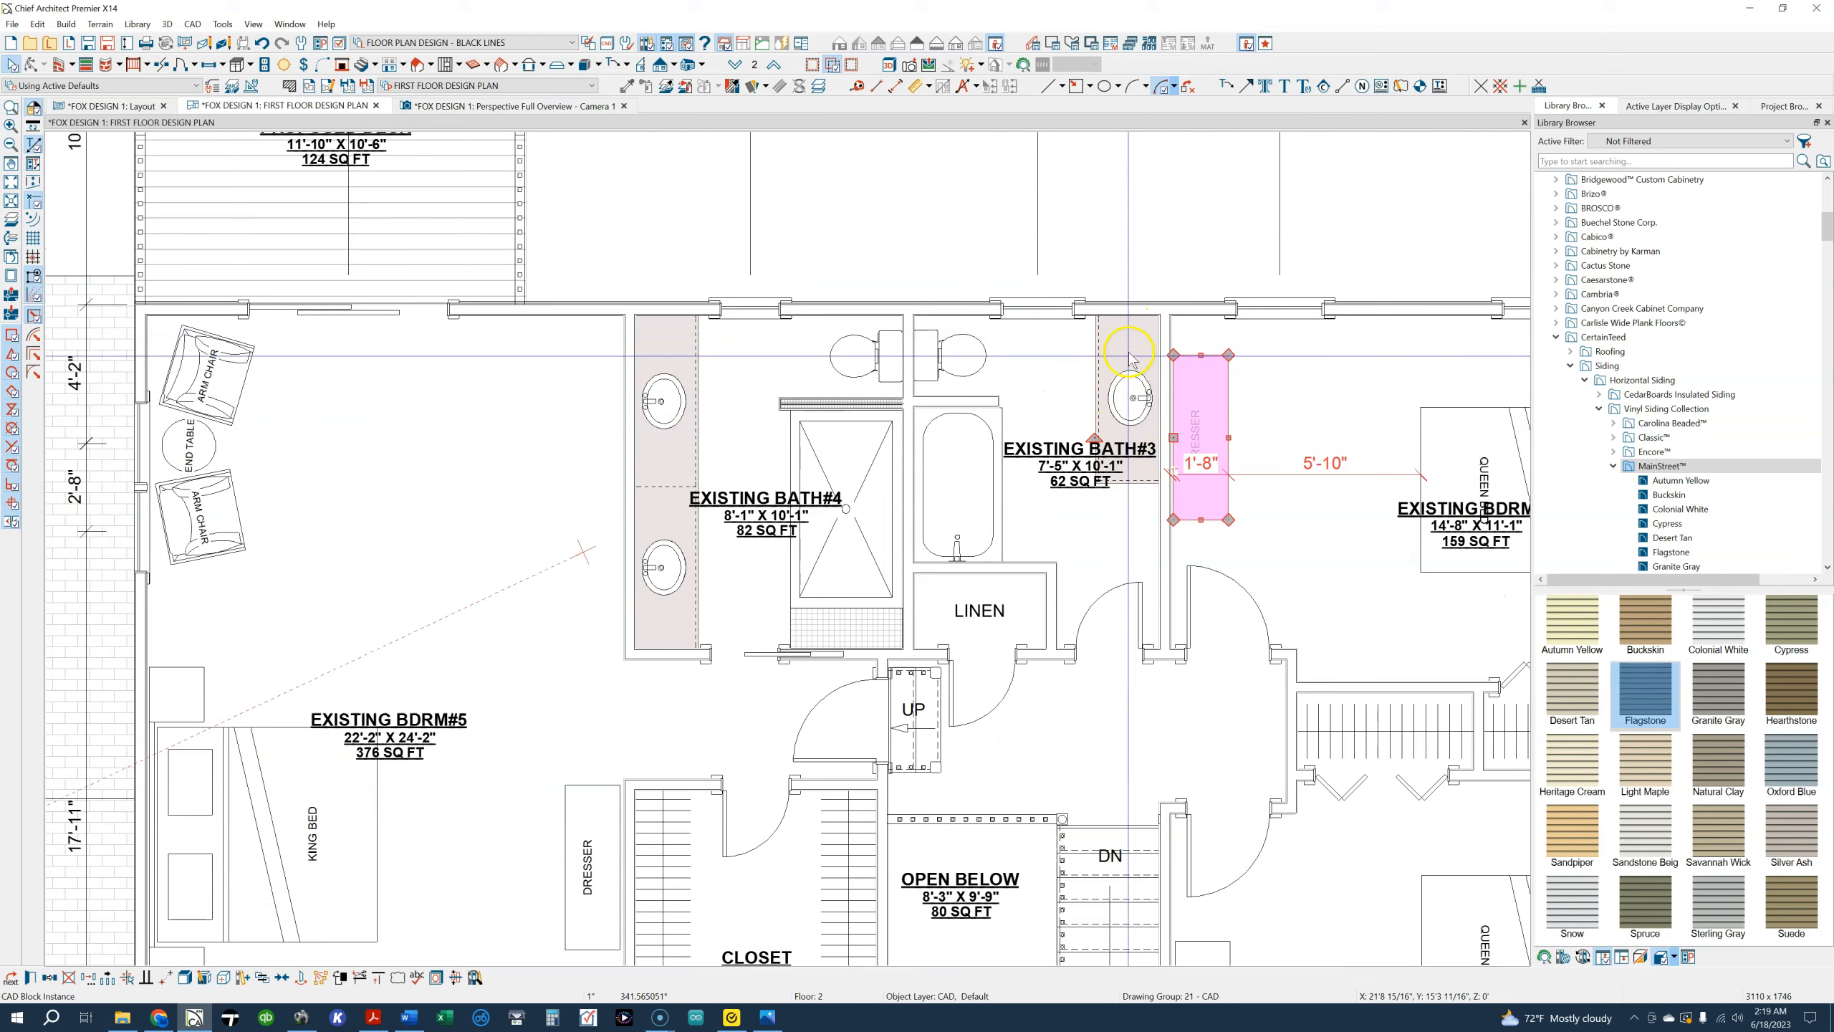
scroll(771, 477, up, 1)
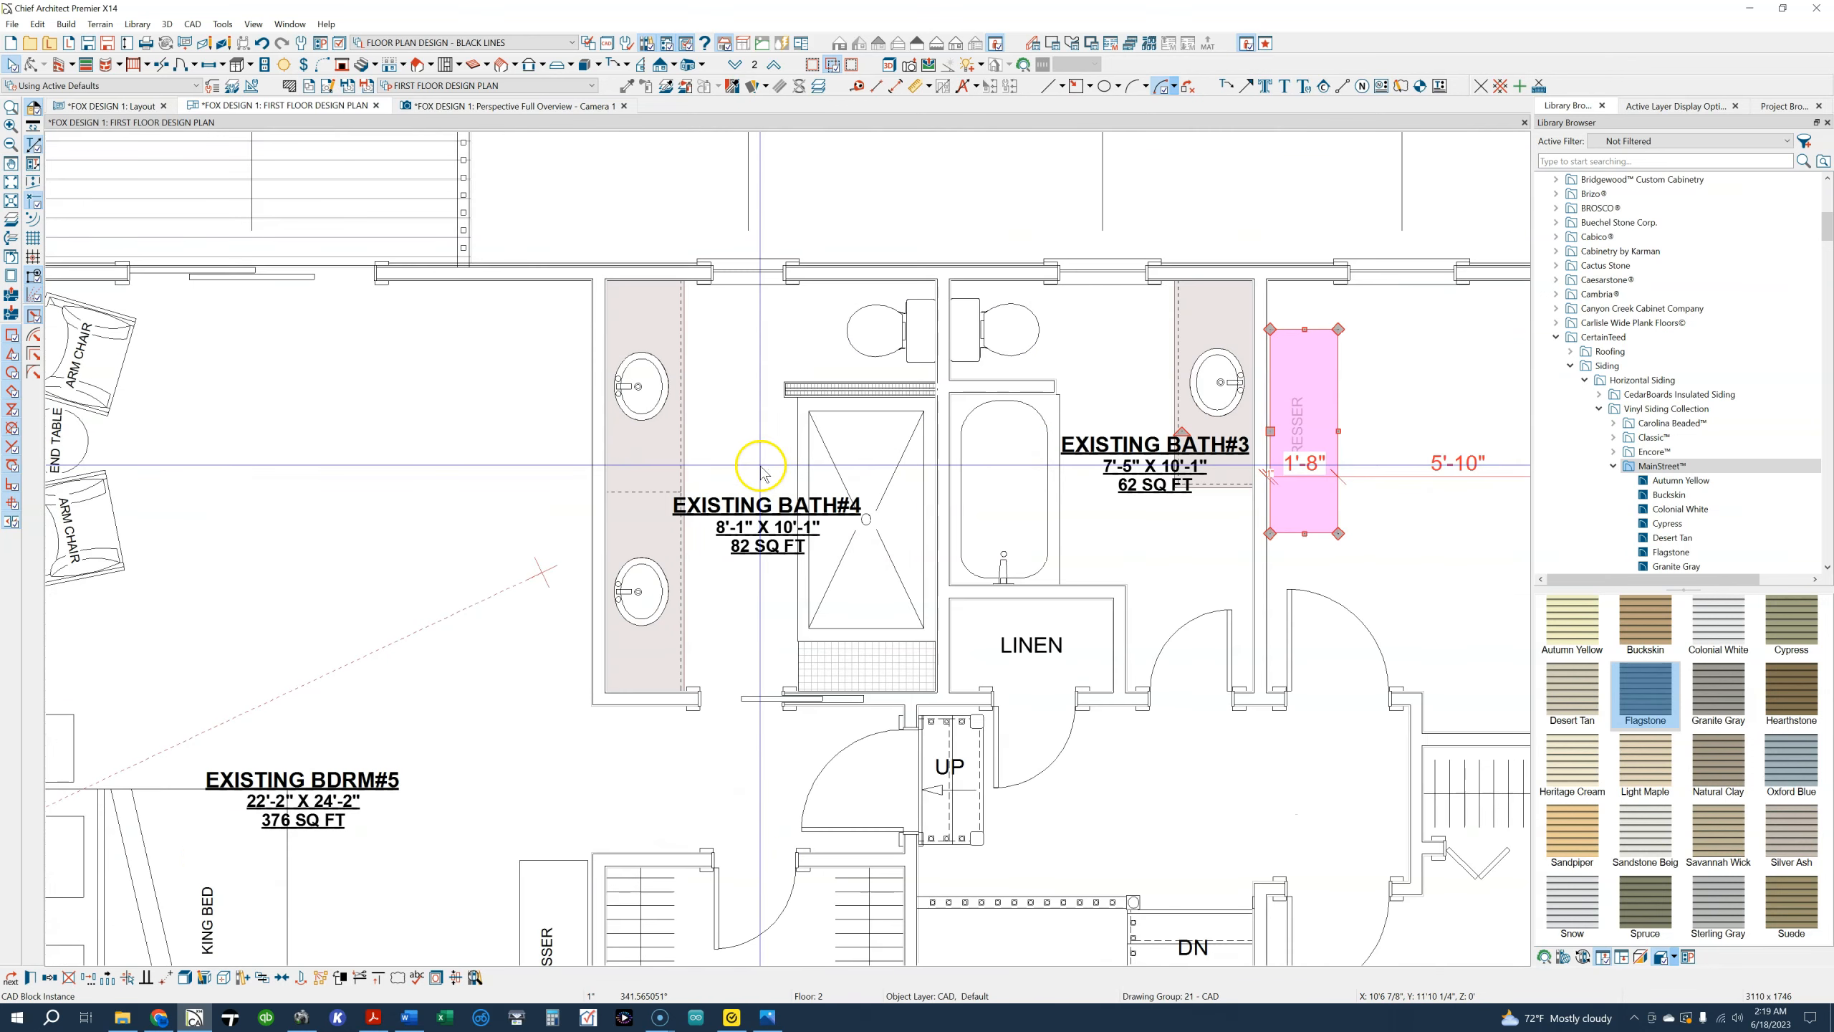
scroll(760, 469, up, 1)
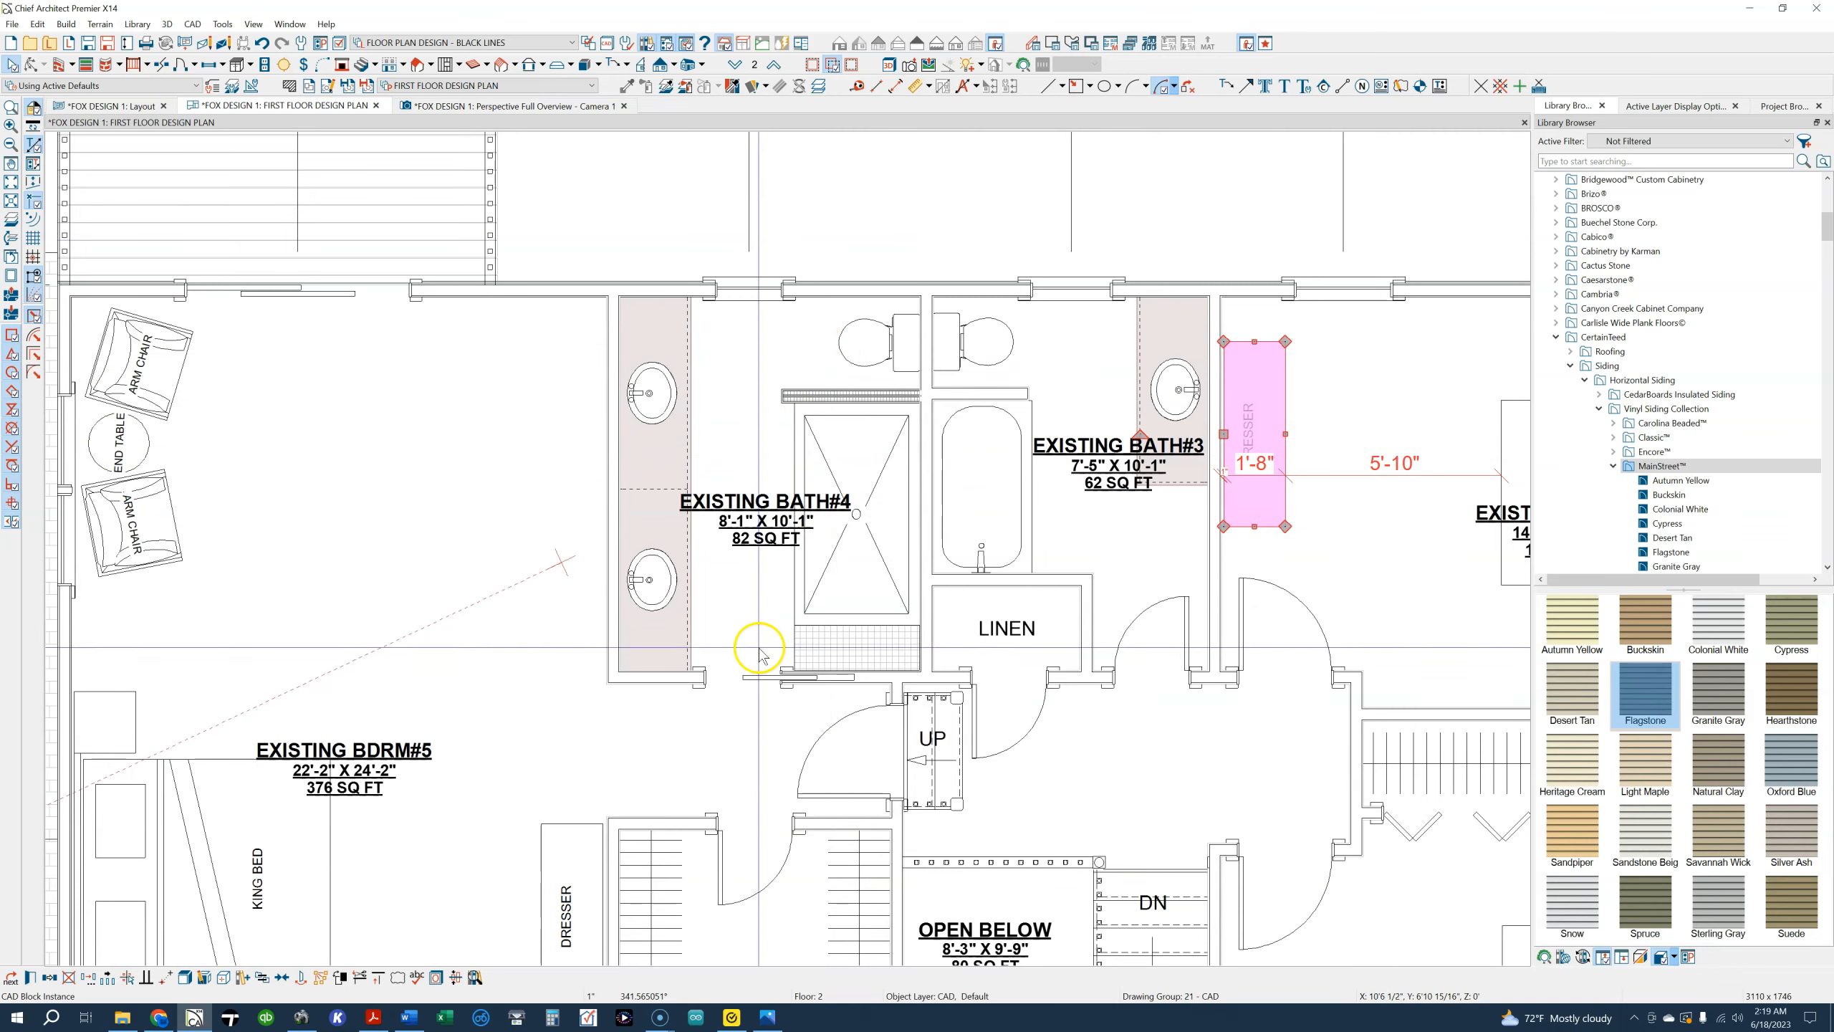
scroll(720, 700, down, 1)
middle_drag(713, 729, 771, 486)
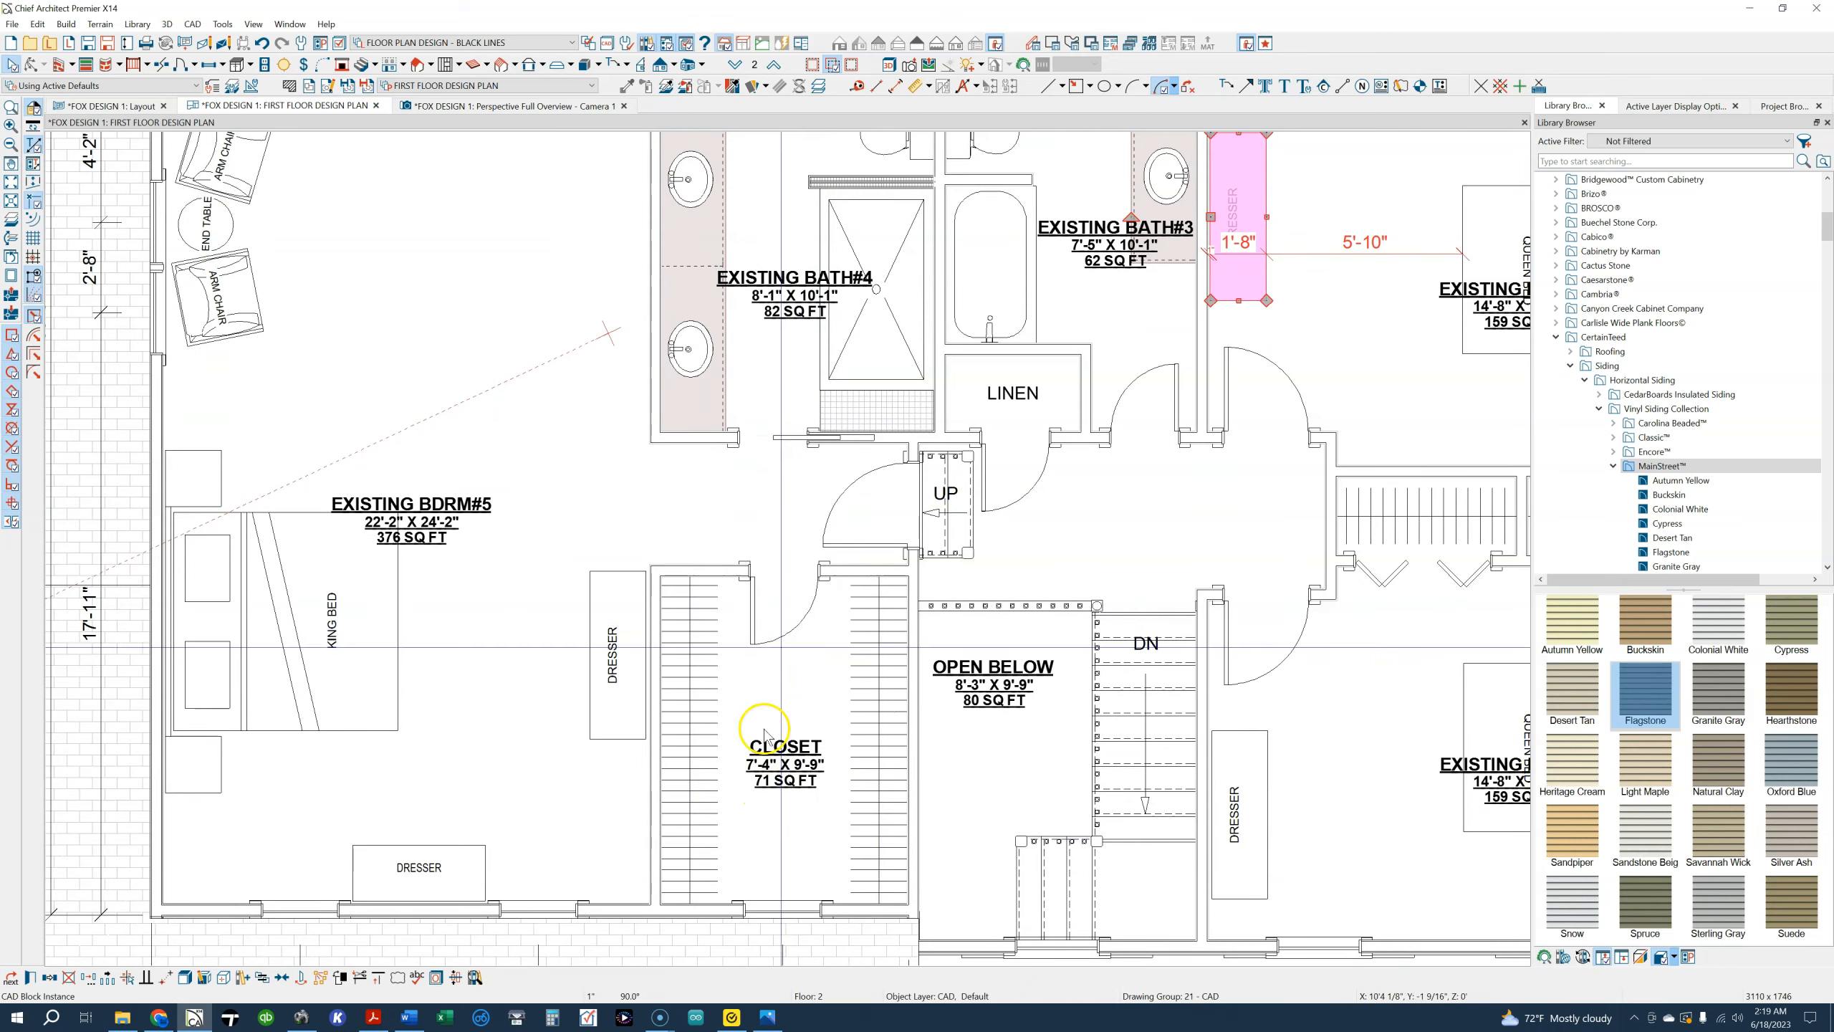
Try a rectangular polyline, narrowed to 2'-0" wide, at the shower end of Existing Bath#4 and undo it
scroll(839, 425, up, 2)
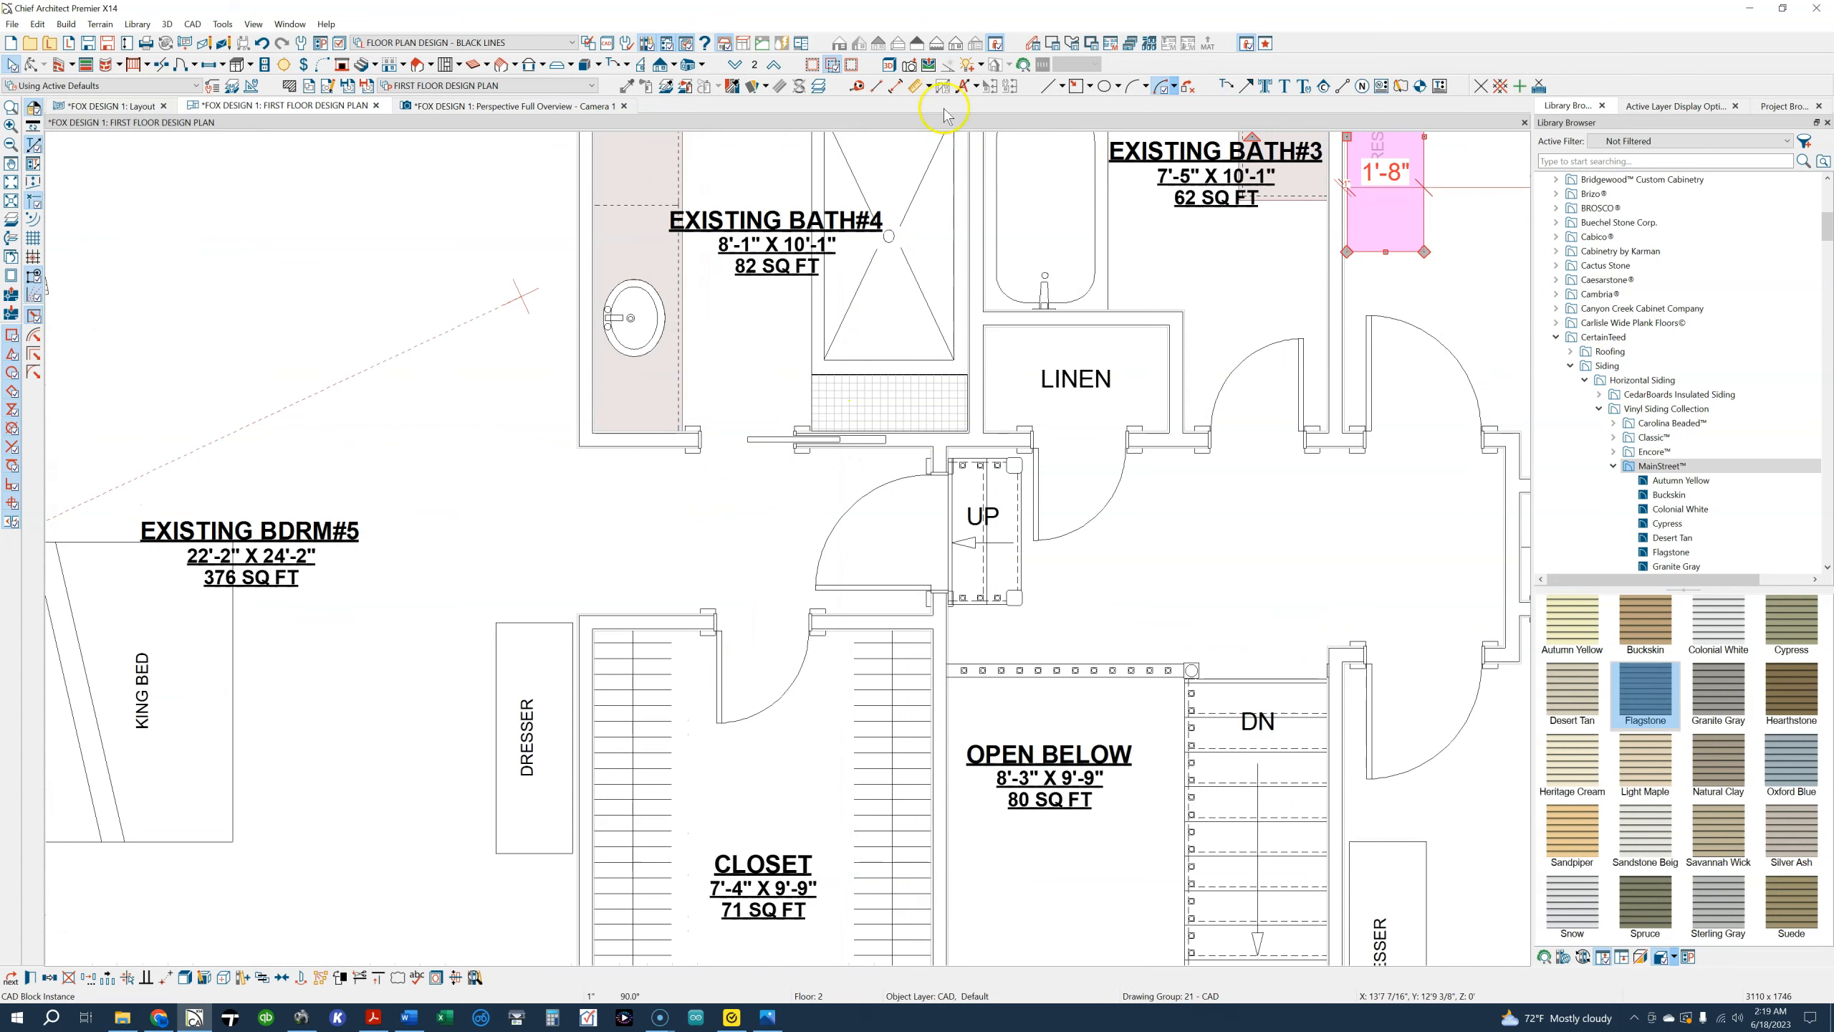
click(1076, 85)
drag(956, 429, 593, 339)
drag(968, 337, 880, 432)
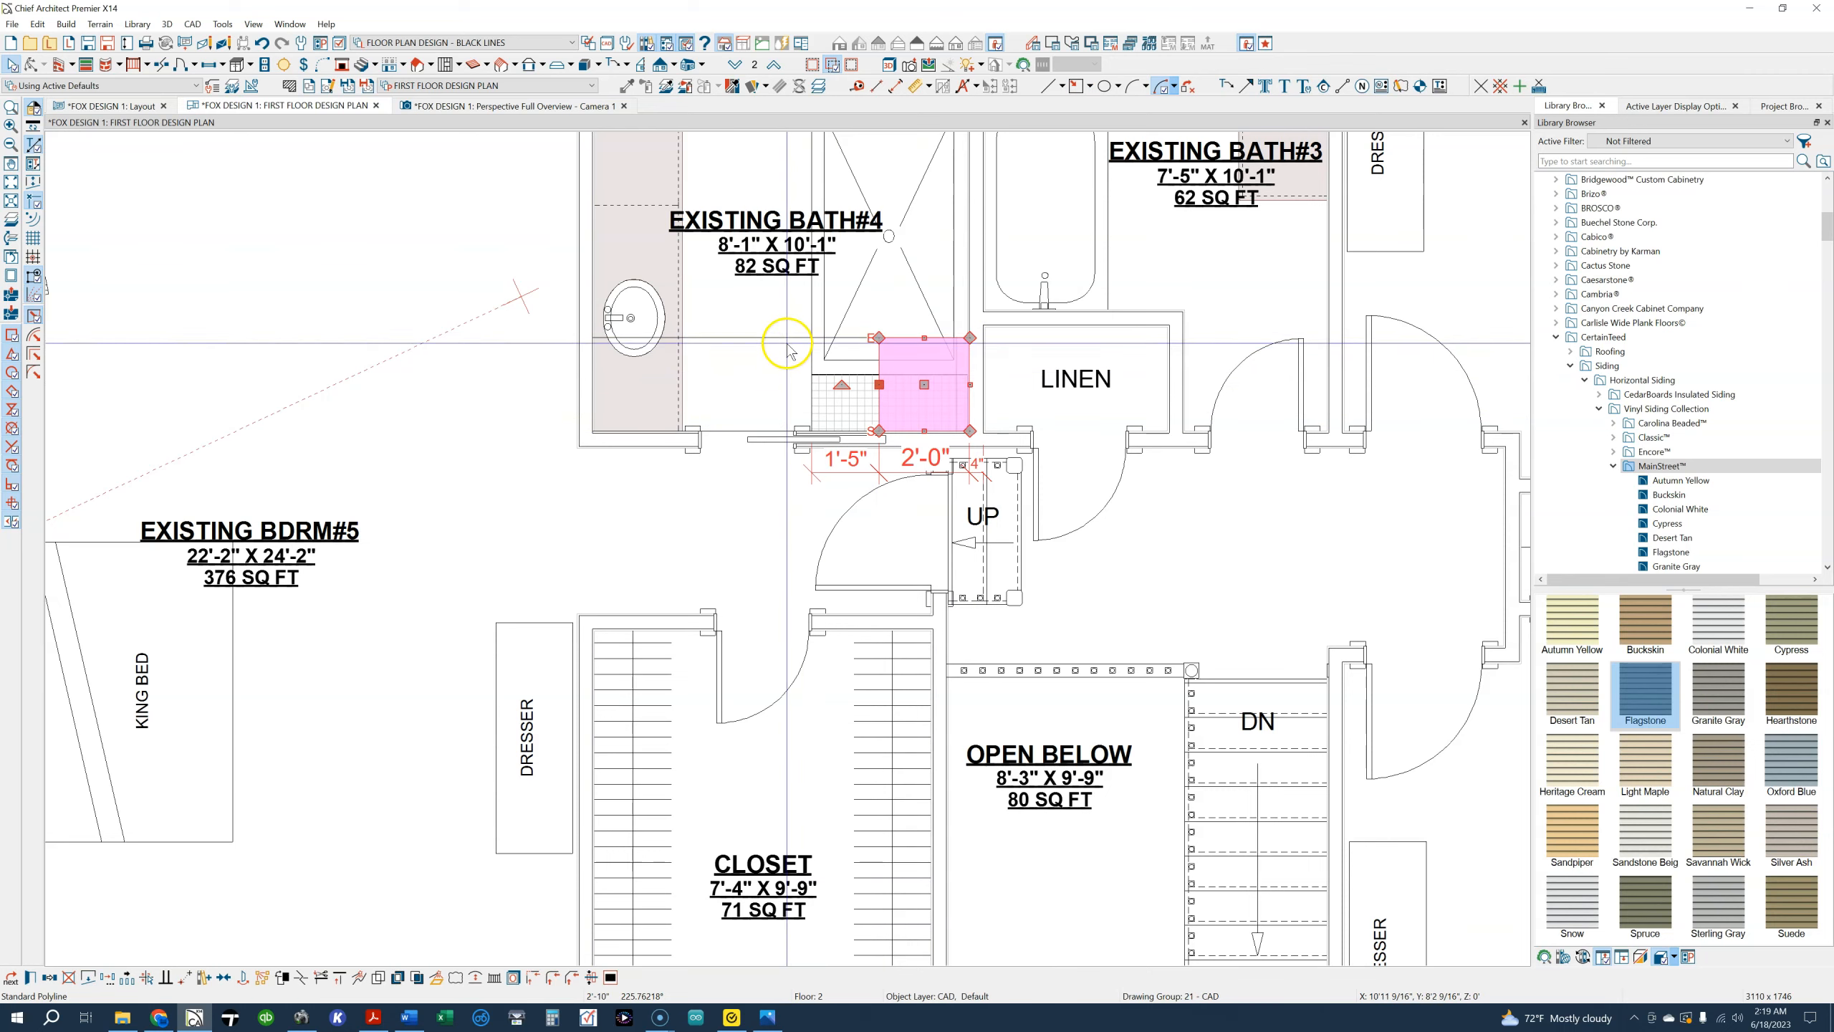
key(ctrl+z)
key(ctrl+z)
Examine the layout of Existing Bath#4 and the adjoining Existing Bdrm#5 with its armchairs
middle_drag(760, 344, 740, 582)
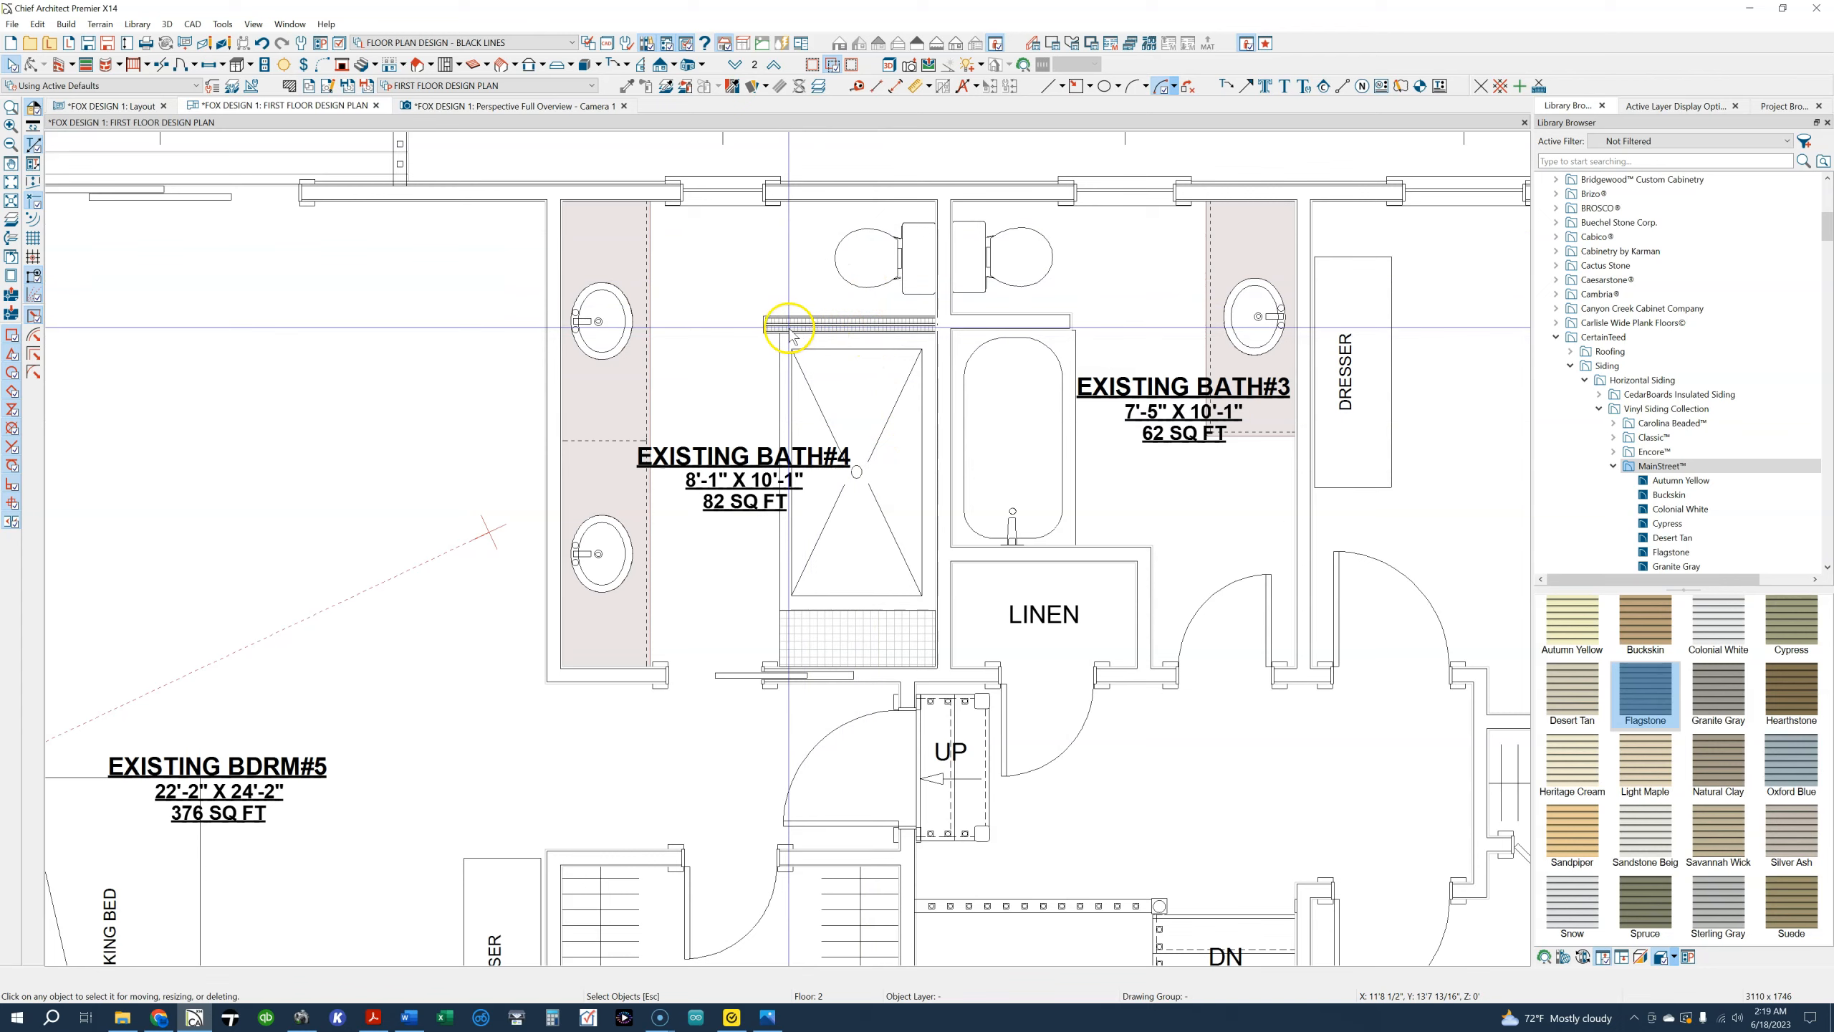
scroll(842, 461, down, 3)
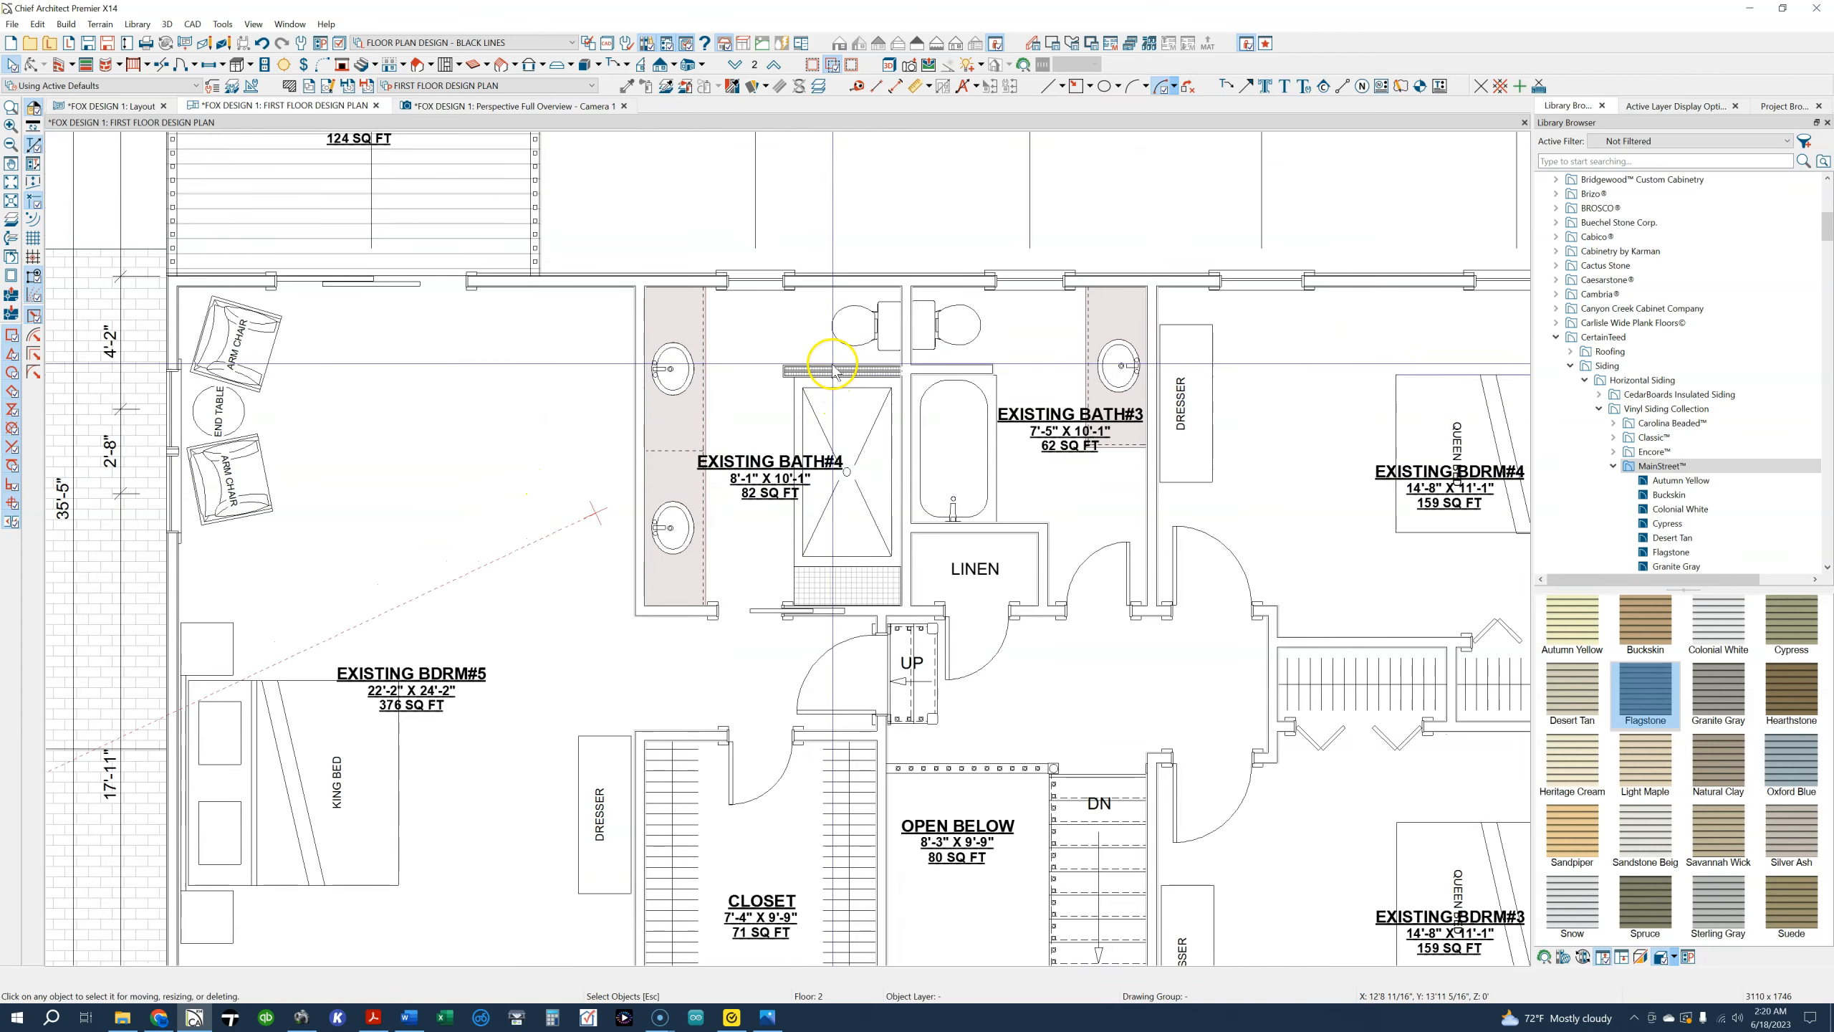
middle_drag(429, 417, 593, 424)
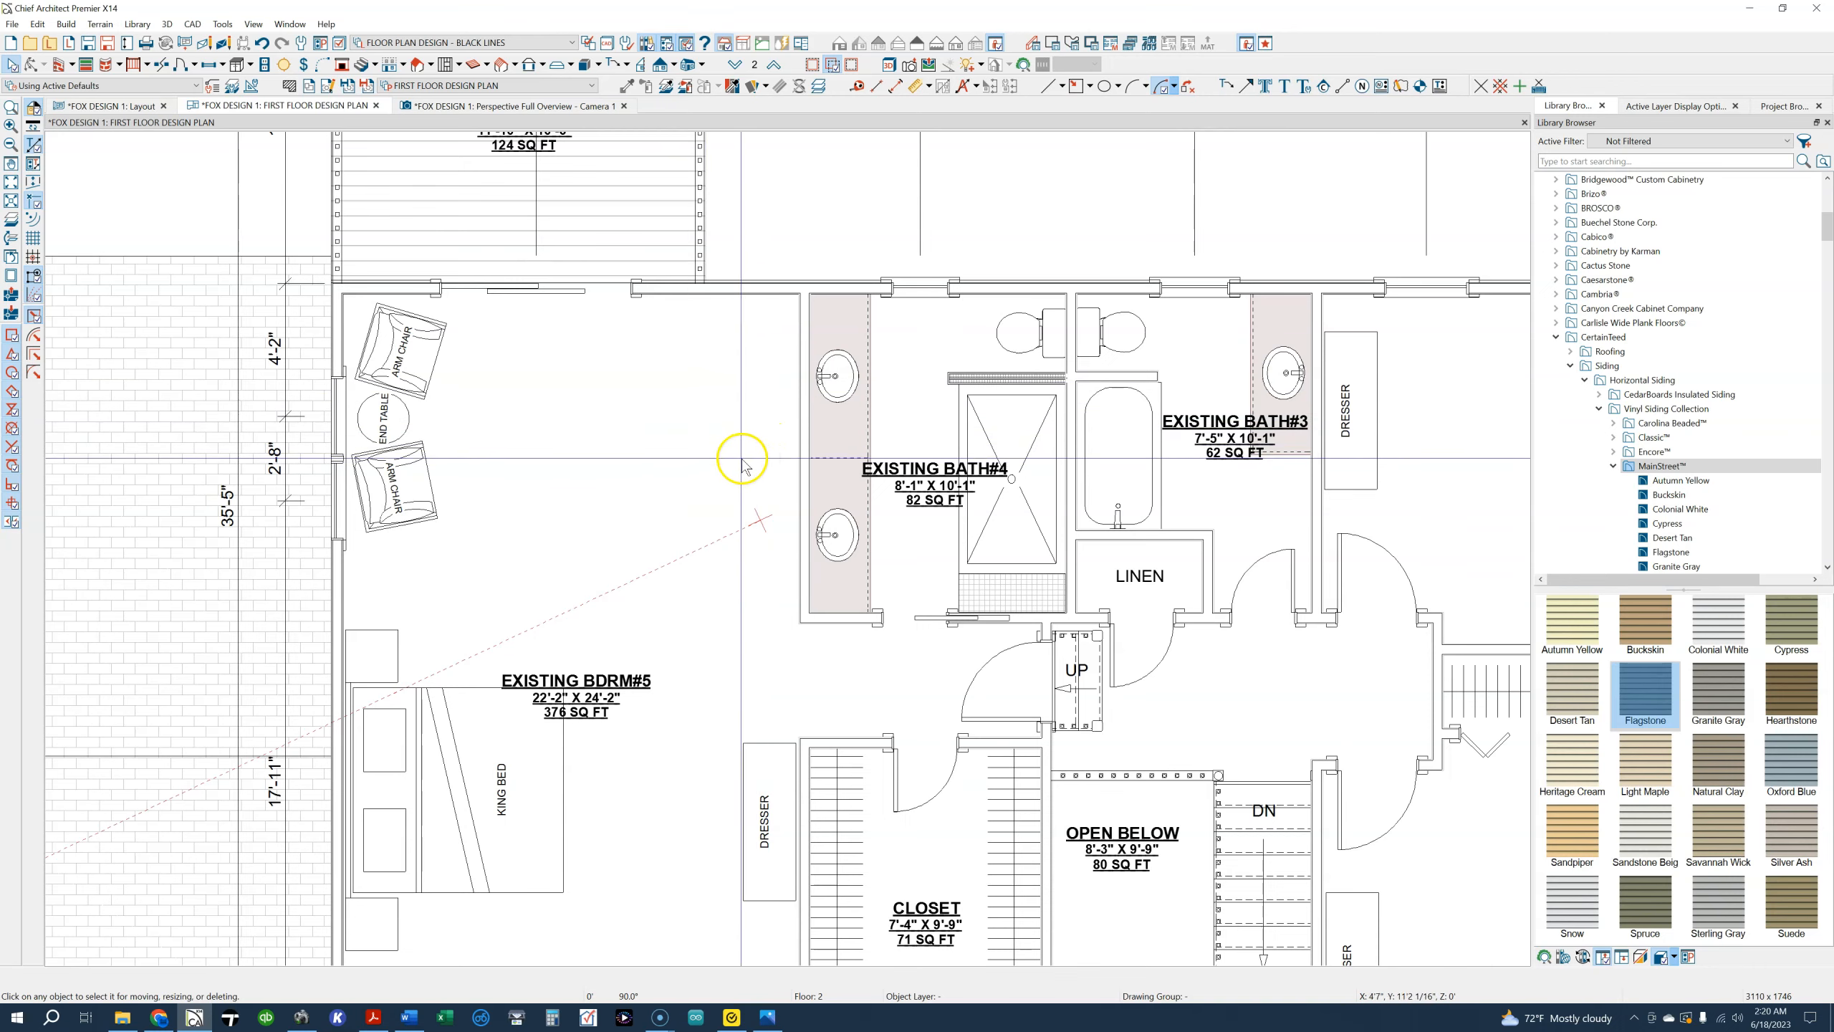
Examine the Proposed Deck off Existing Bdrm#5 and the overall second floor plan
scroll(664, 421, down, 1)
middle_drag(640, 402, 728, 668)
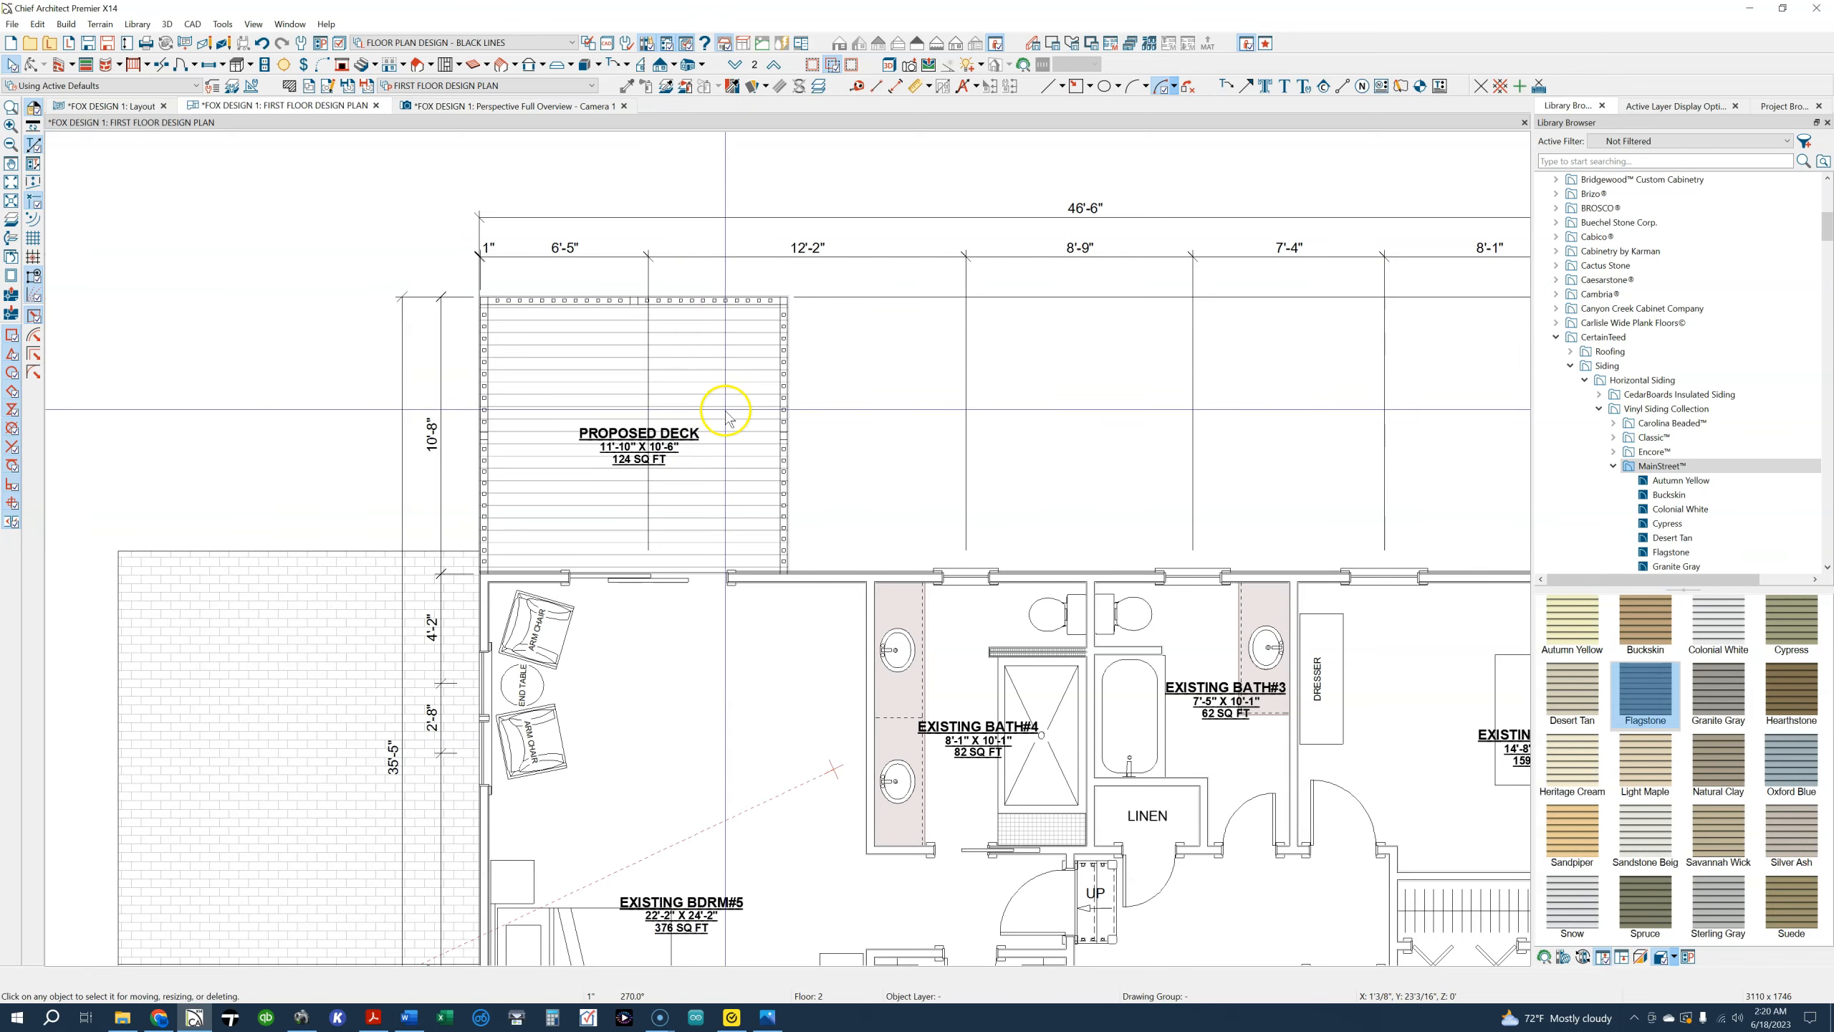
scroll(725, 410, down, 7)
middle_drag(737, 641, 715, 427)
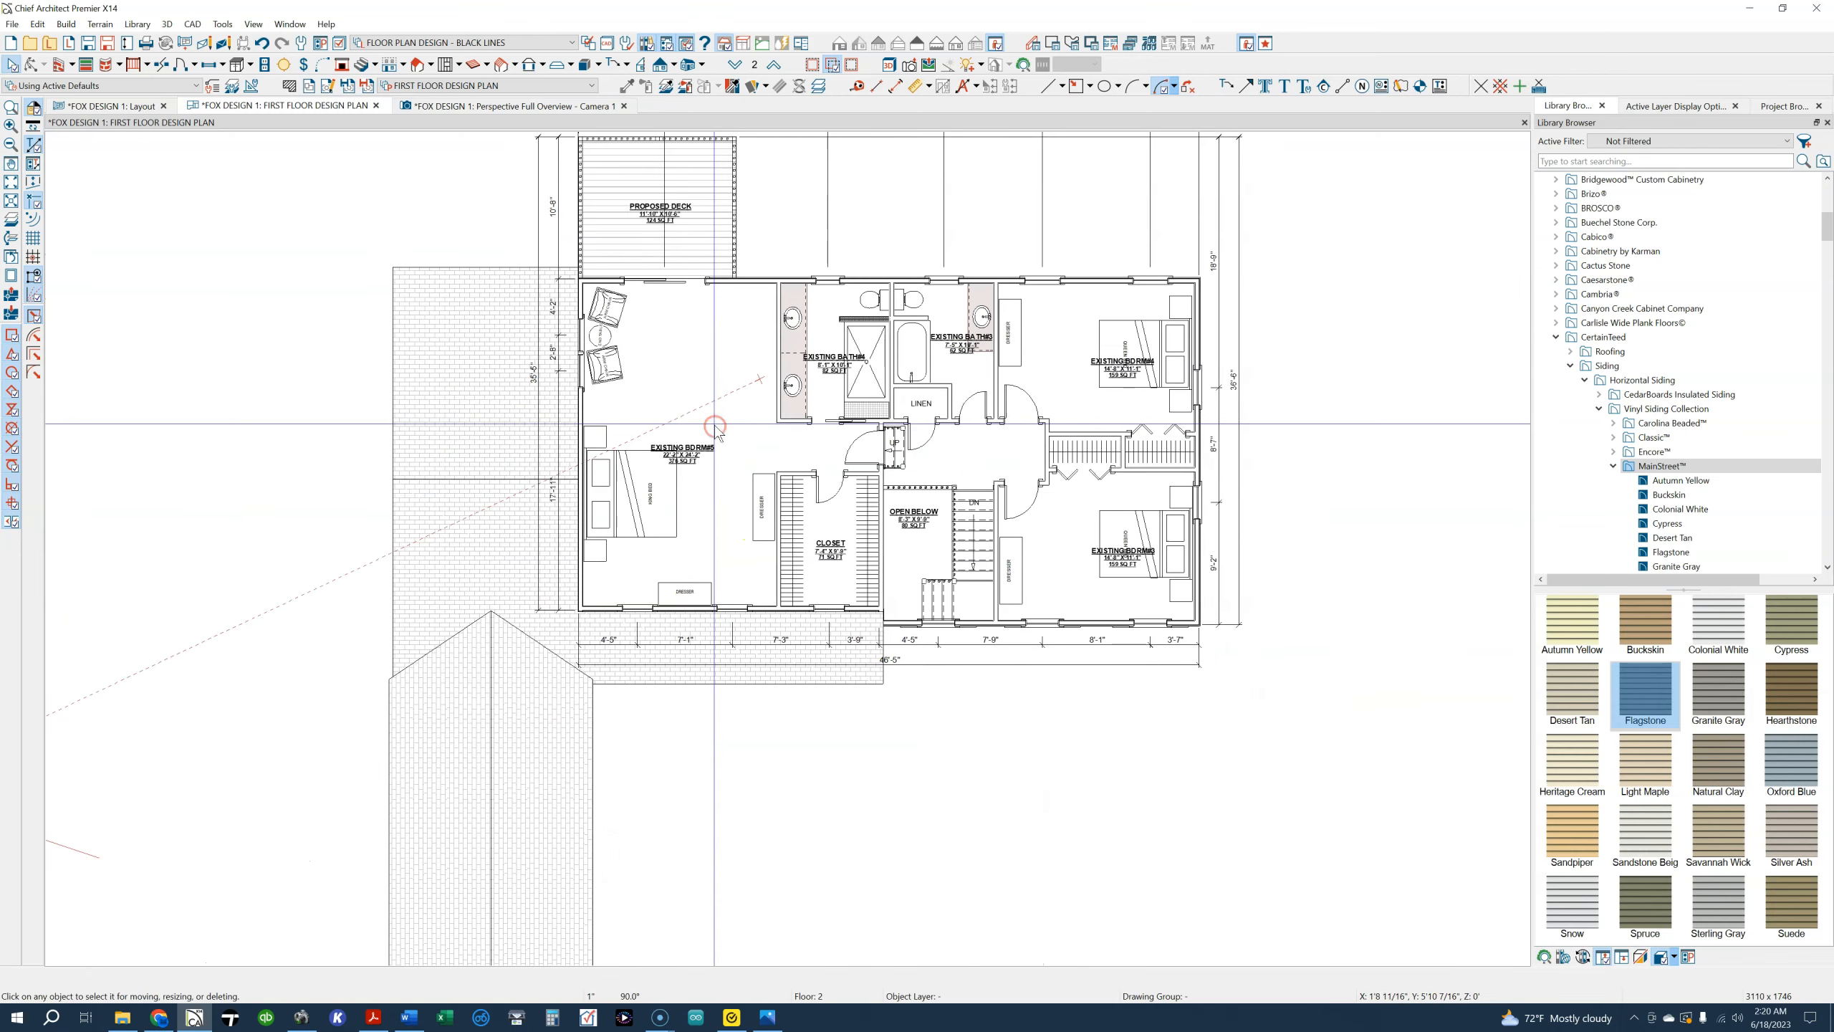
Examine the house exterior in the Perspective Full Overview, from the front facade around to the side basement stairwell and rear decks
click(537, 106)
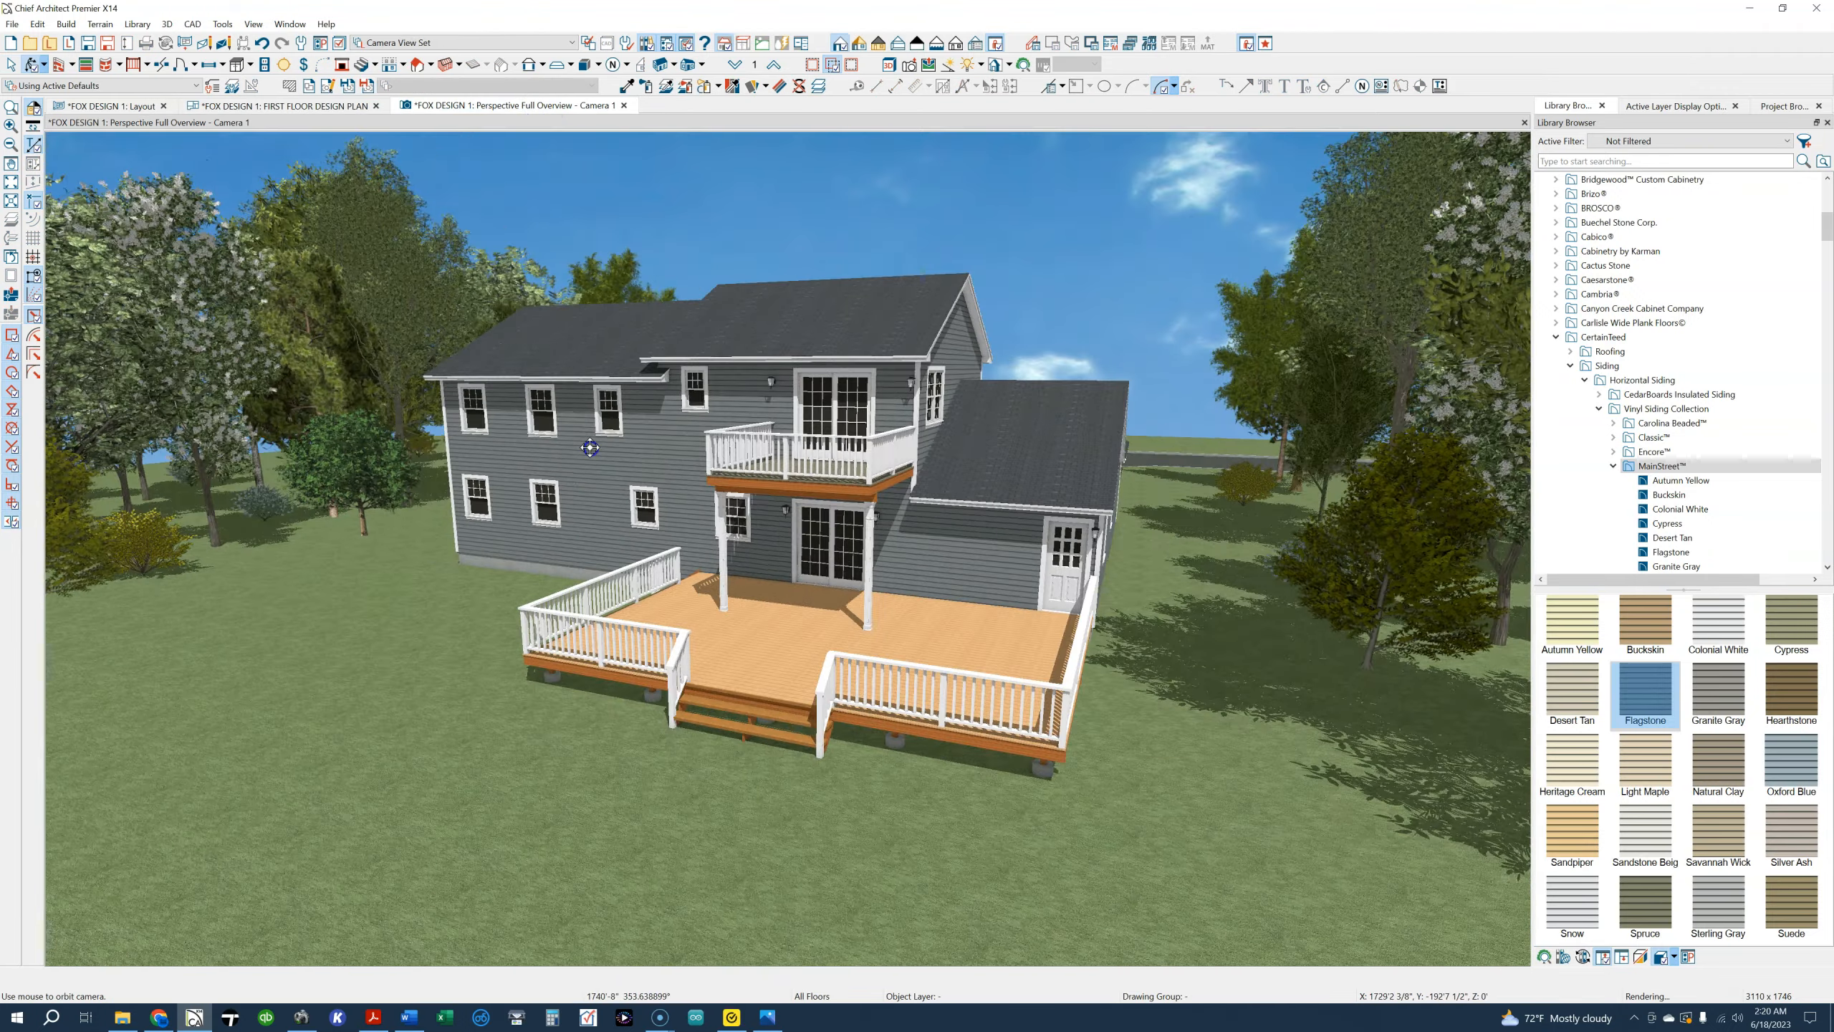
drag(590, 447, 299, 469)
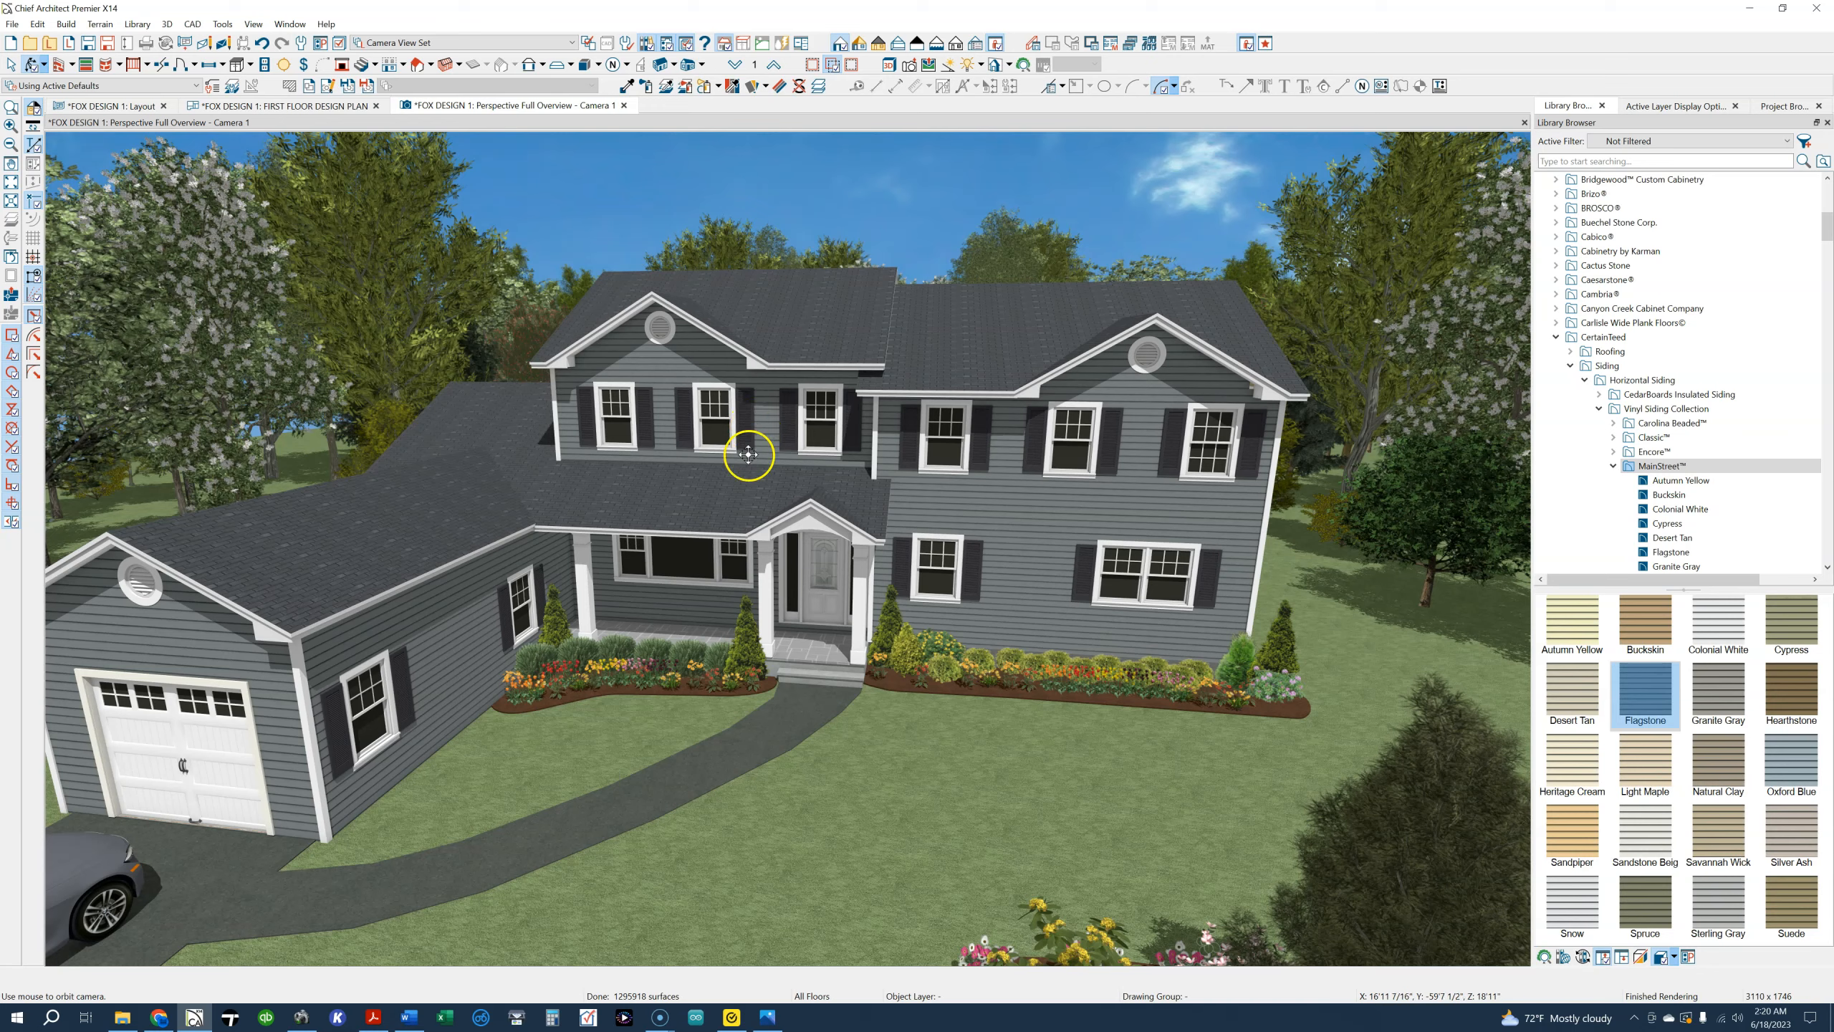
drag(1144, 438, 822, 471)
scroll(438, 784, up, 5)
drag(438, 784, 432, 783)
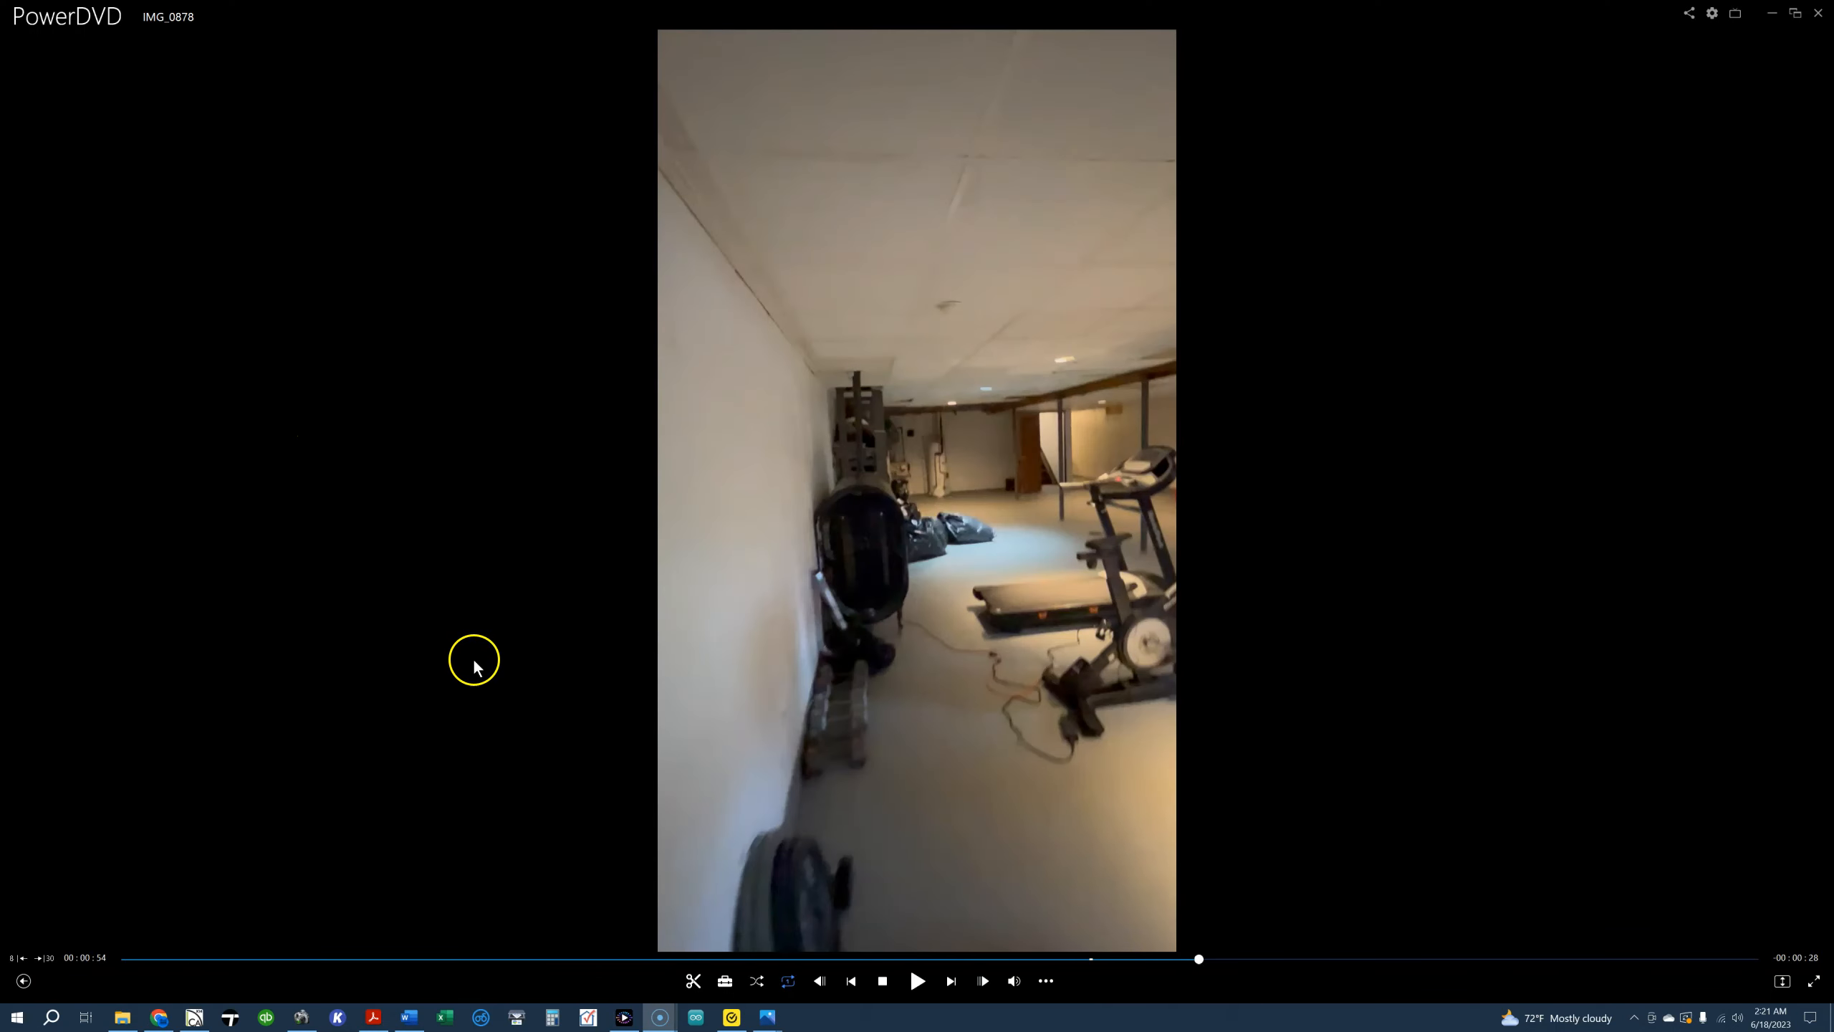
Review the basement walkthrough video IMG_0878 in PowerDVD, checking the window walls, gym area and checkered-floor room
drag(1199, 968, 1140, 966)
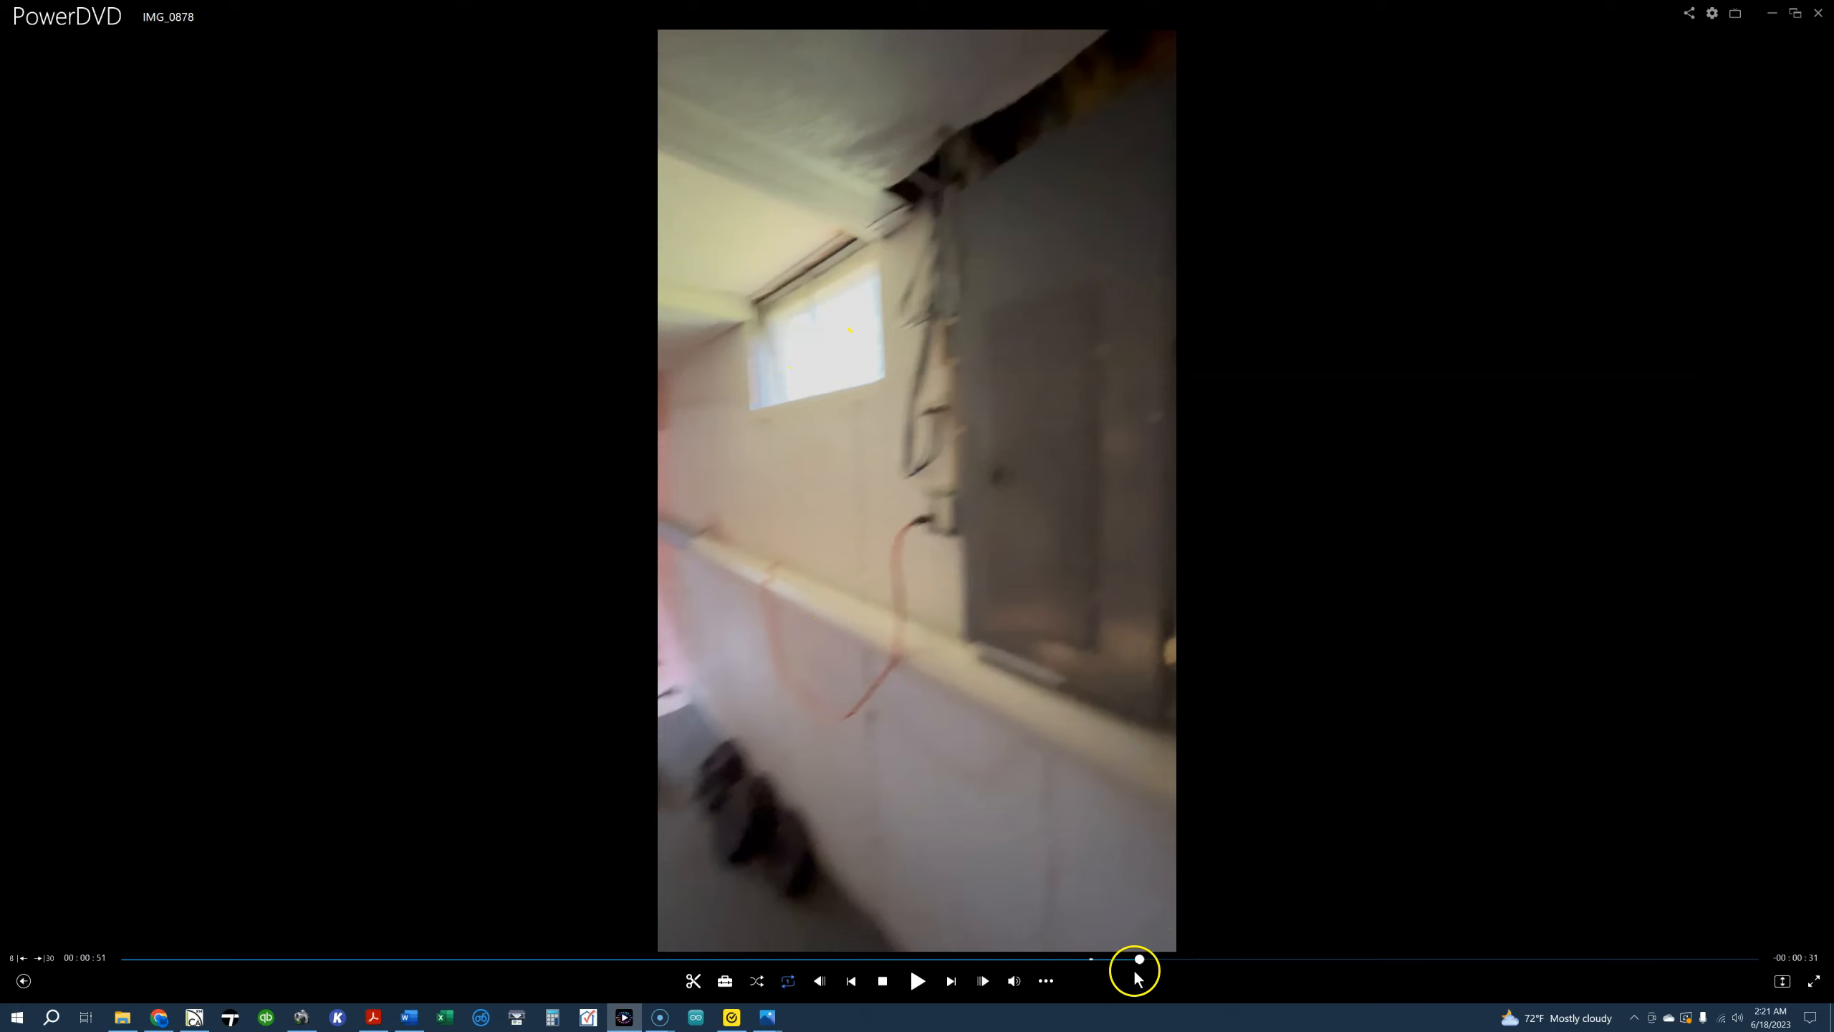
drag(1135, 966, 1145, 960)
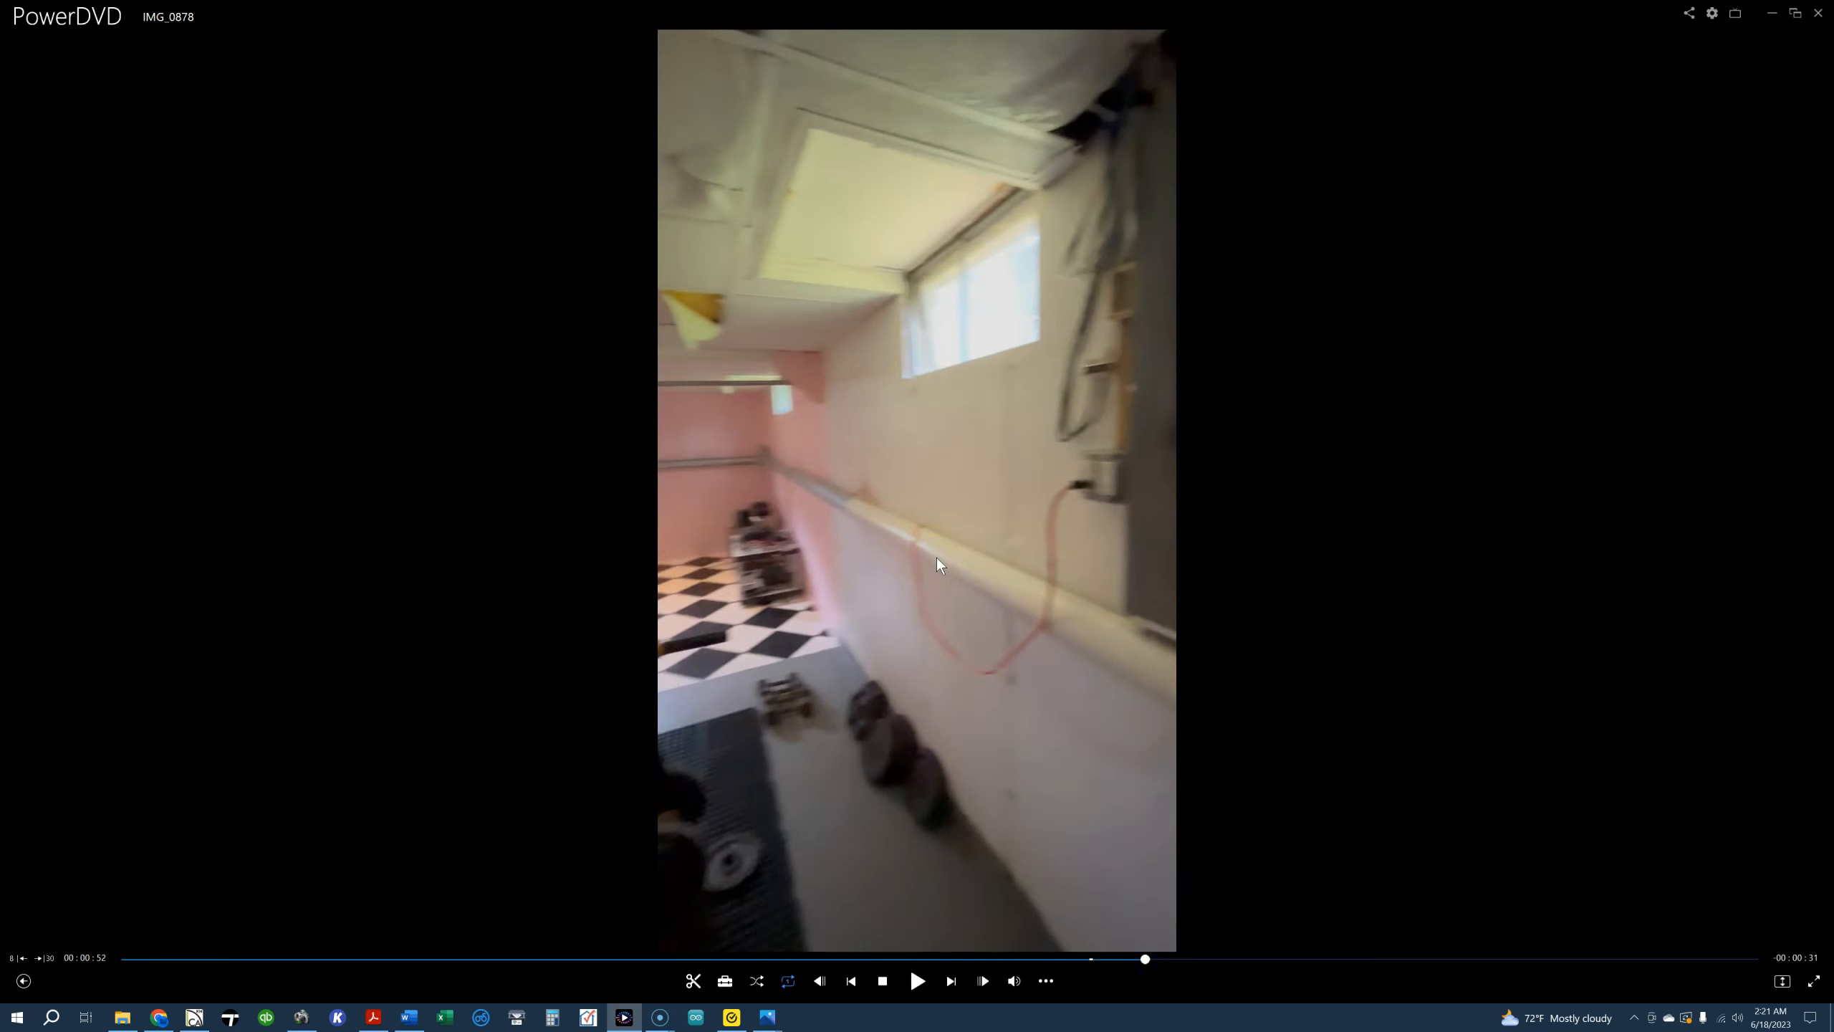
click(947, 425)
drag(1120, 966, 842, 944)
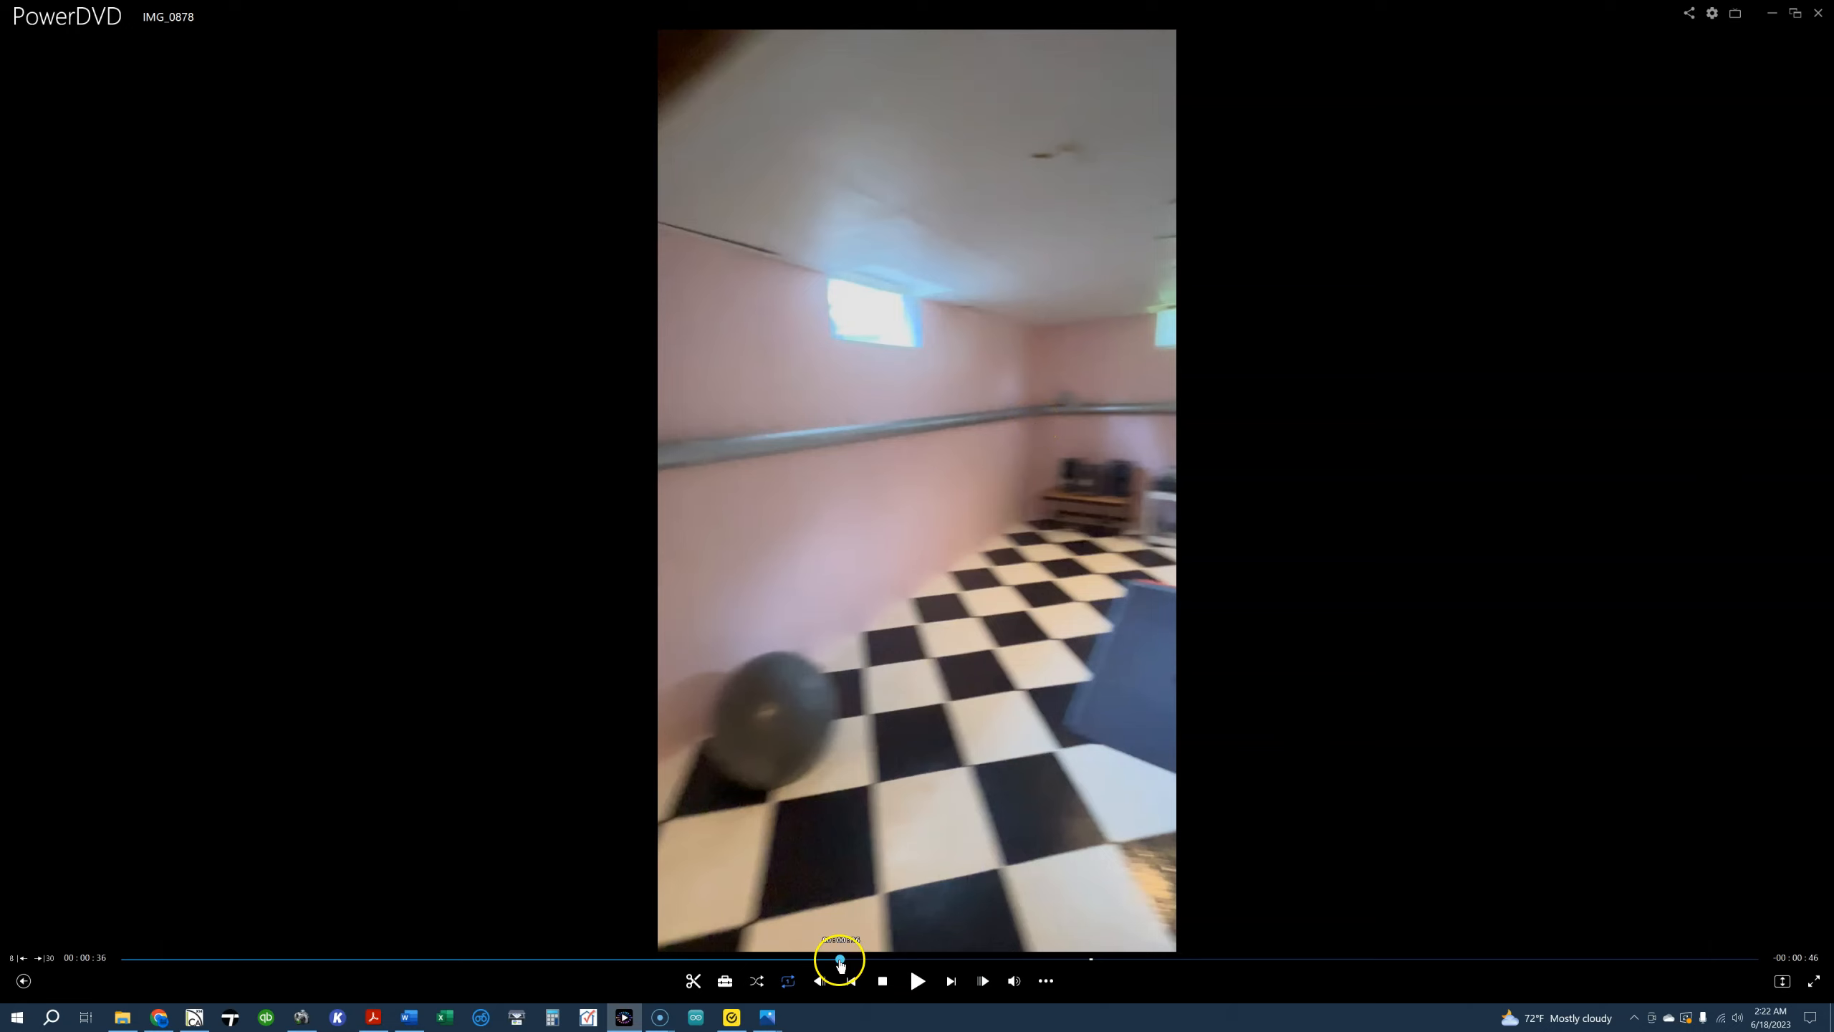
drag(854, 961, 936, 959)
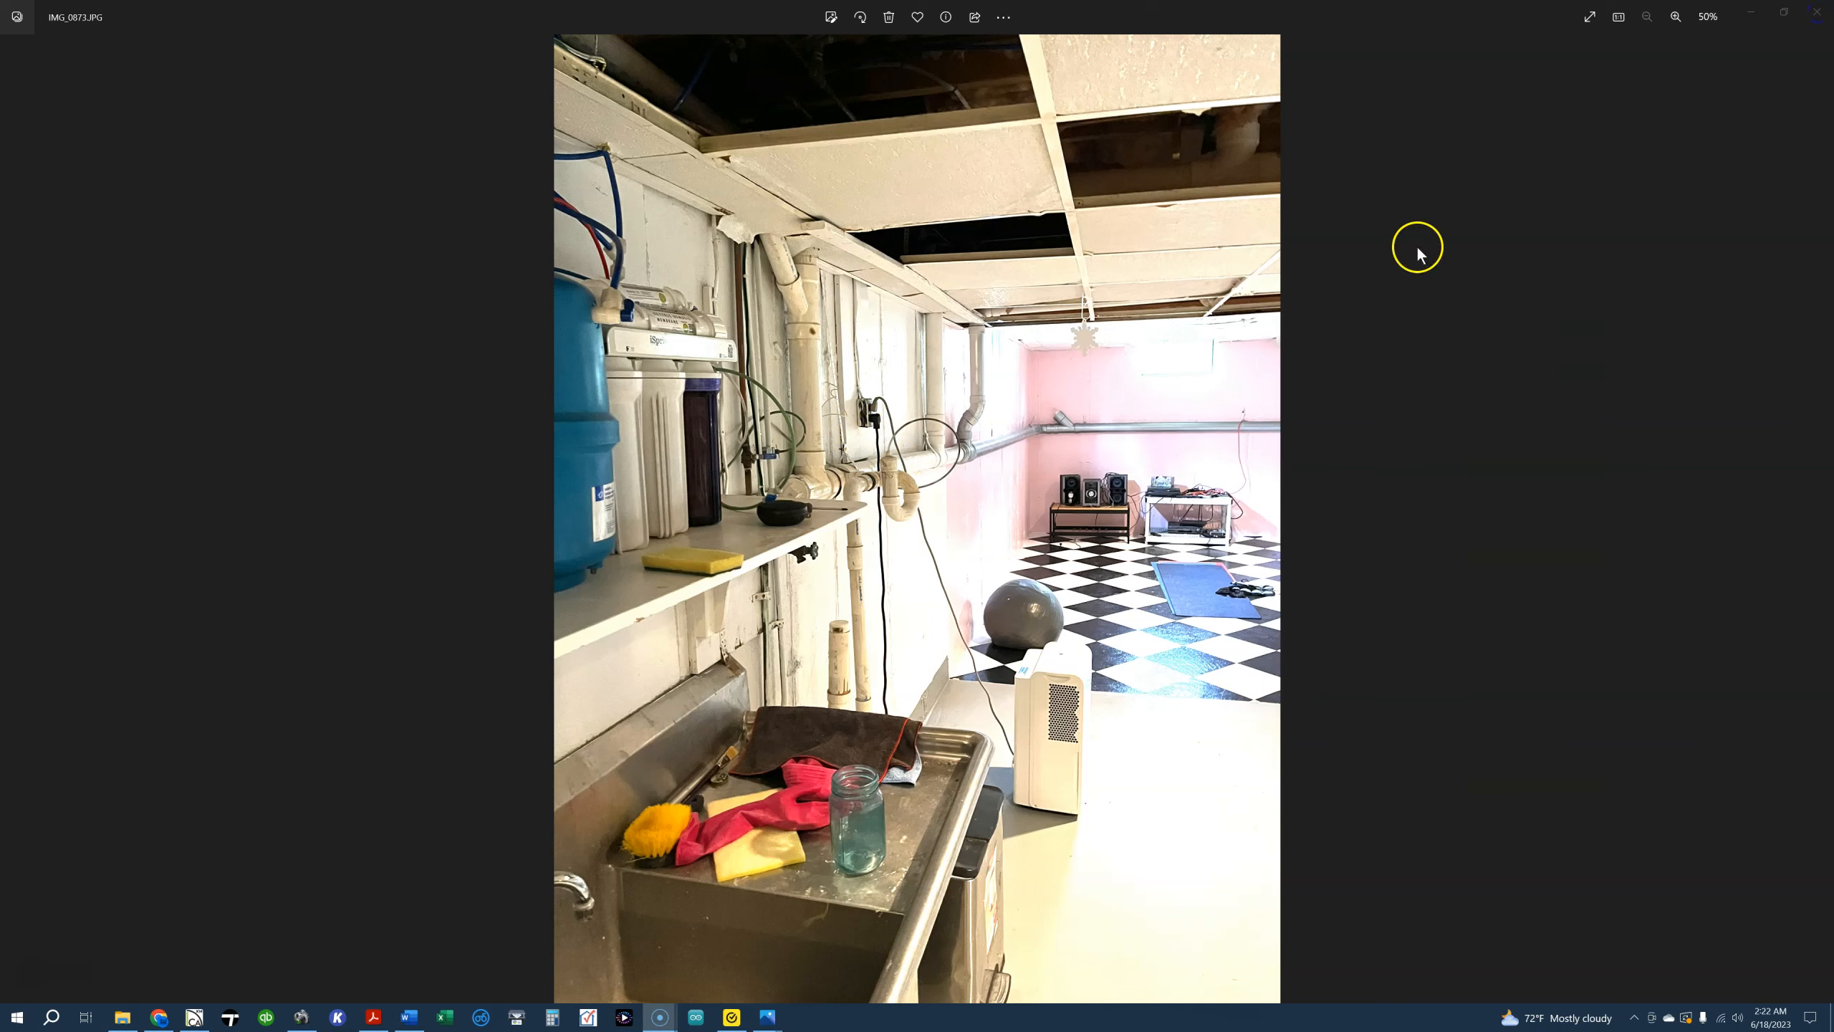
Close the basement photo IMG_0873.JPG and examine the side stairwell and front facade in the Perspective Full Overview
click(1815, 13)
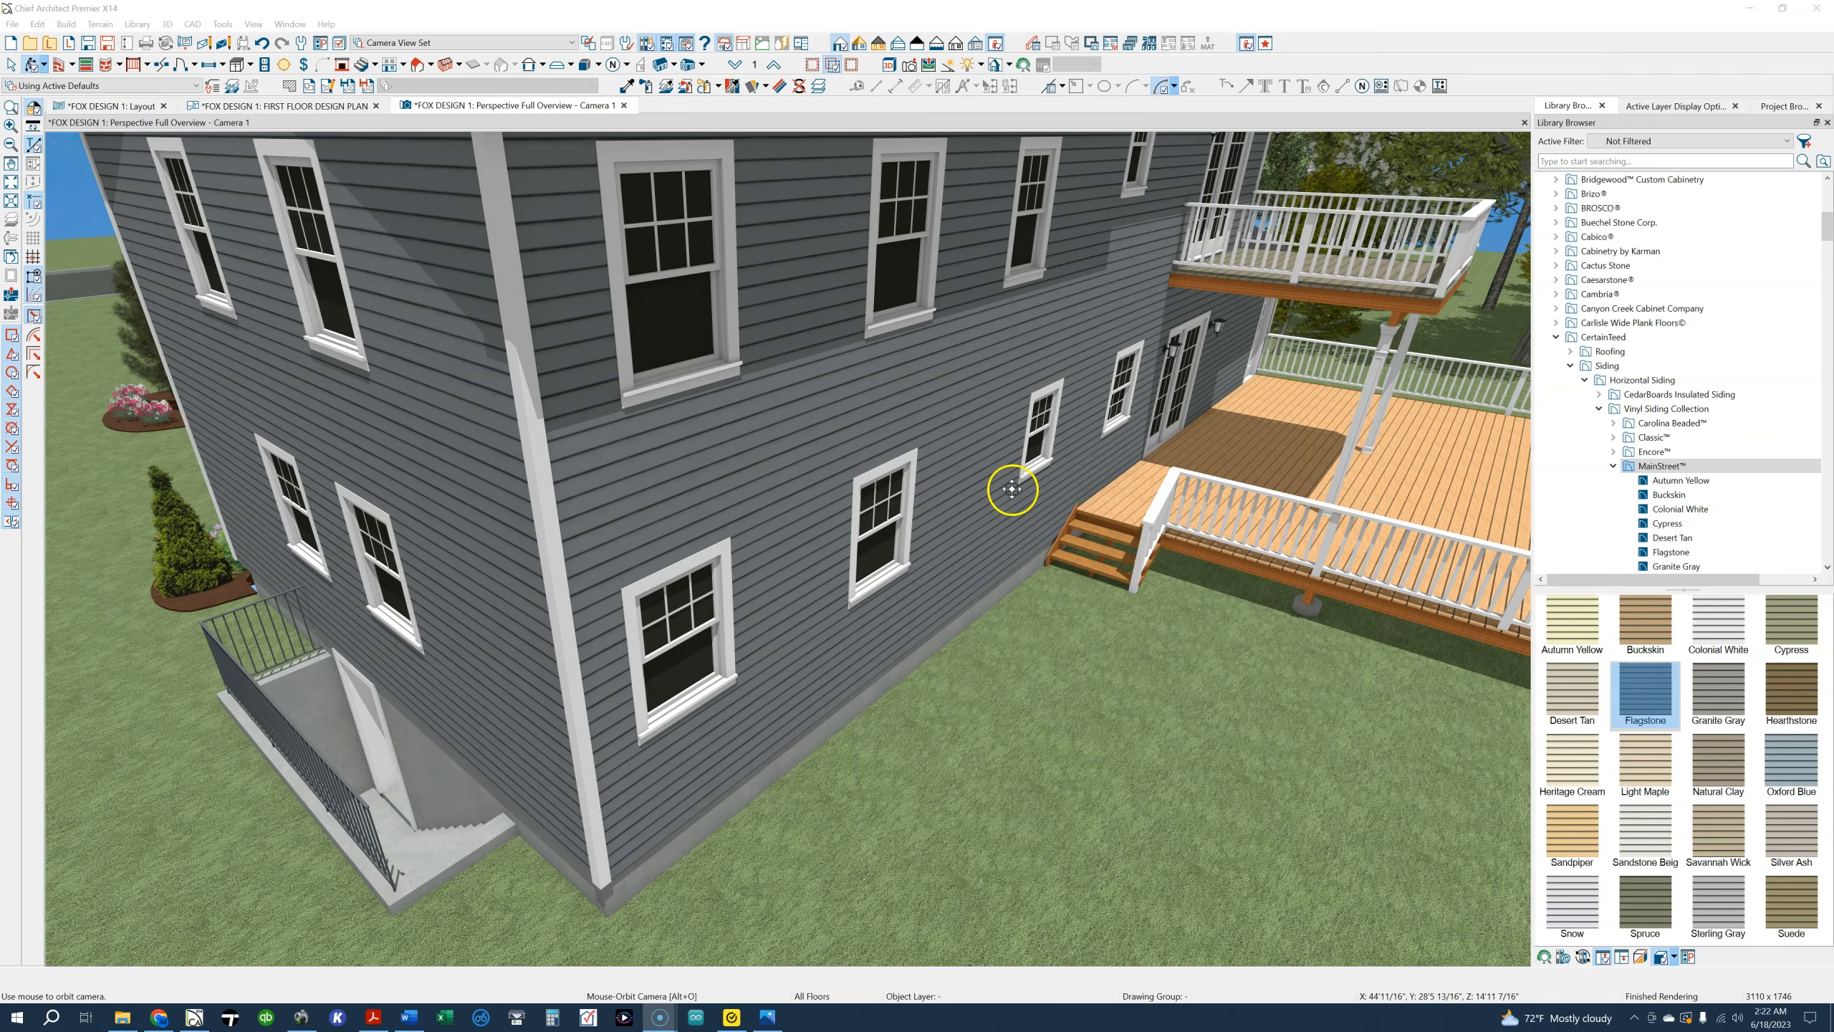
drag(345, 713, 705, 543)
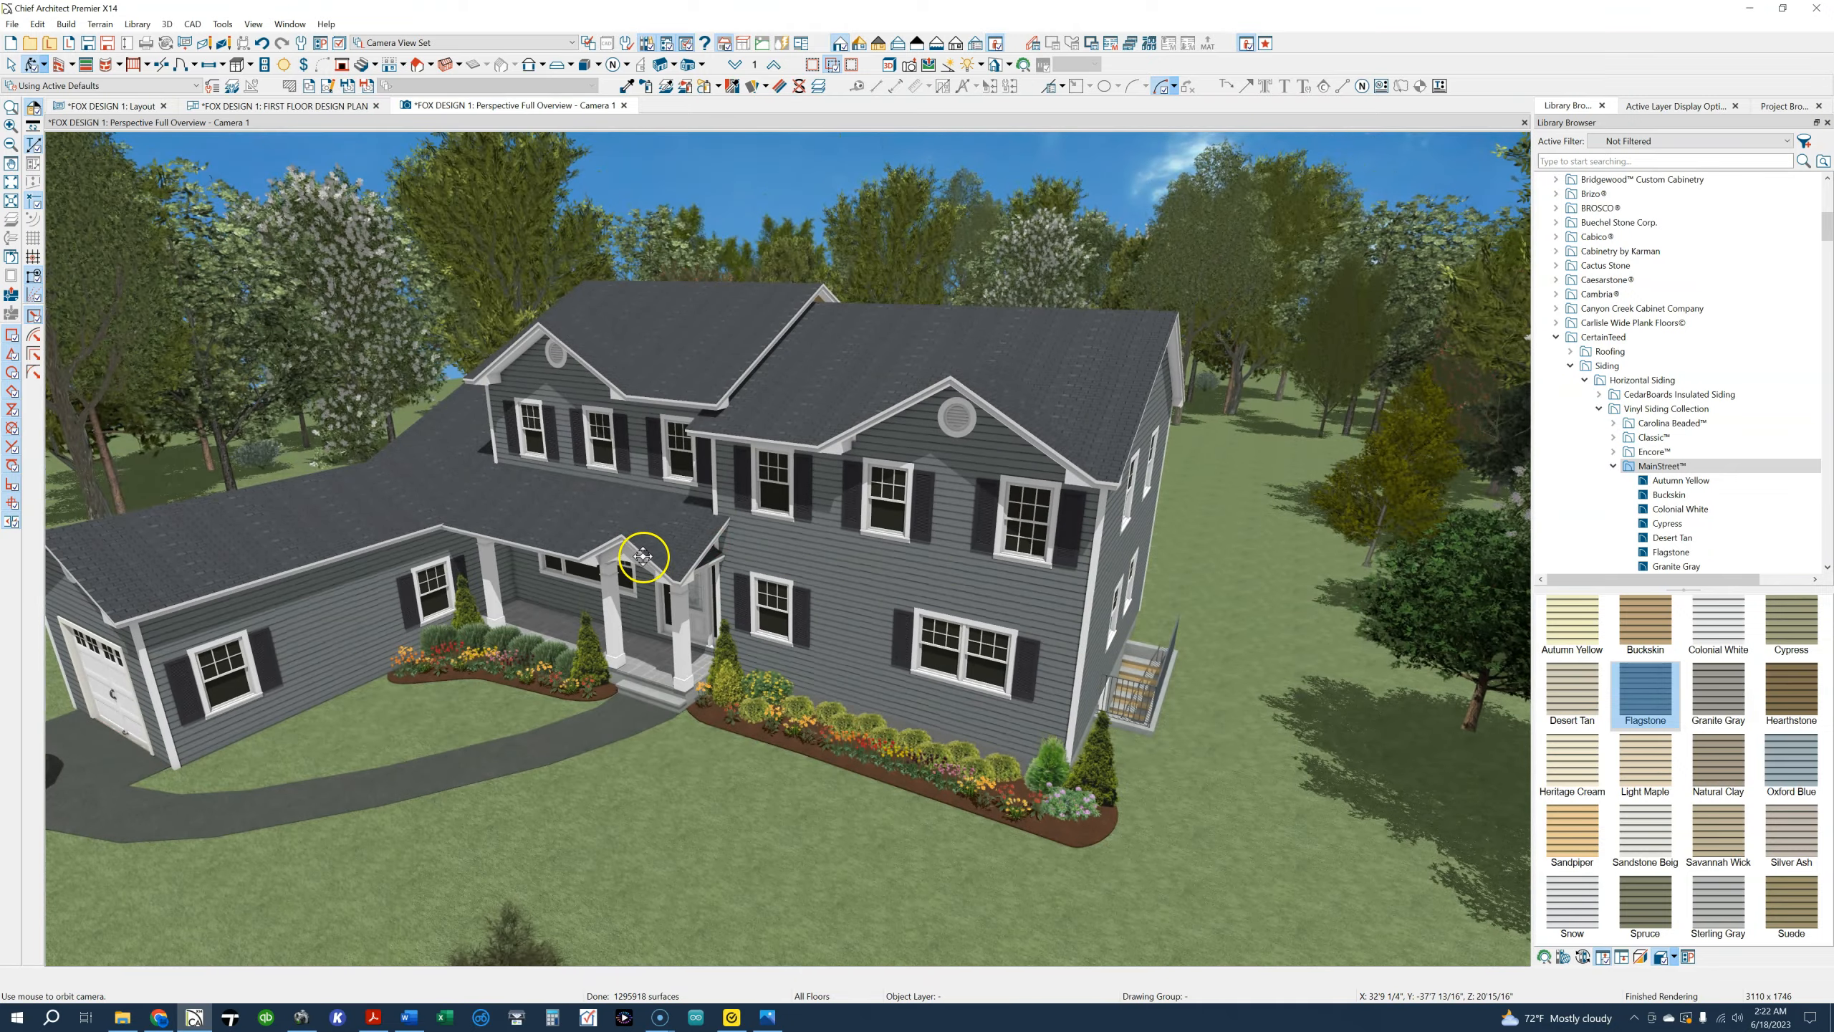
scroll(650, 561, up, 5)
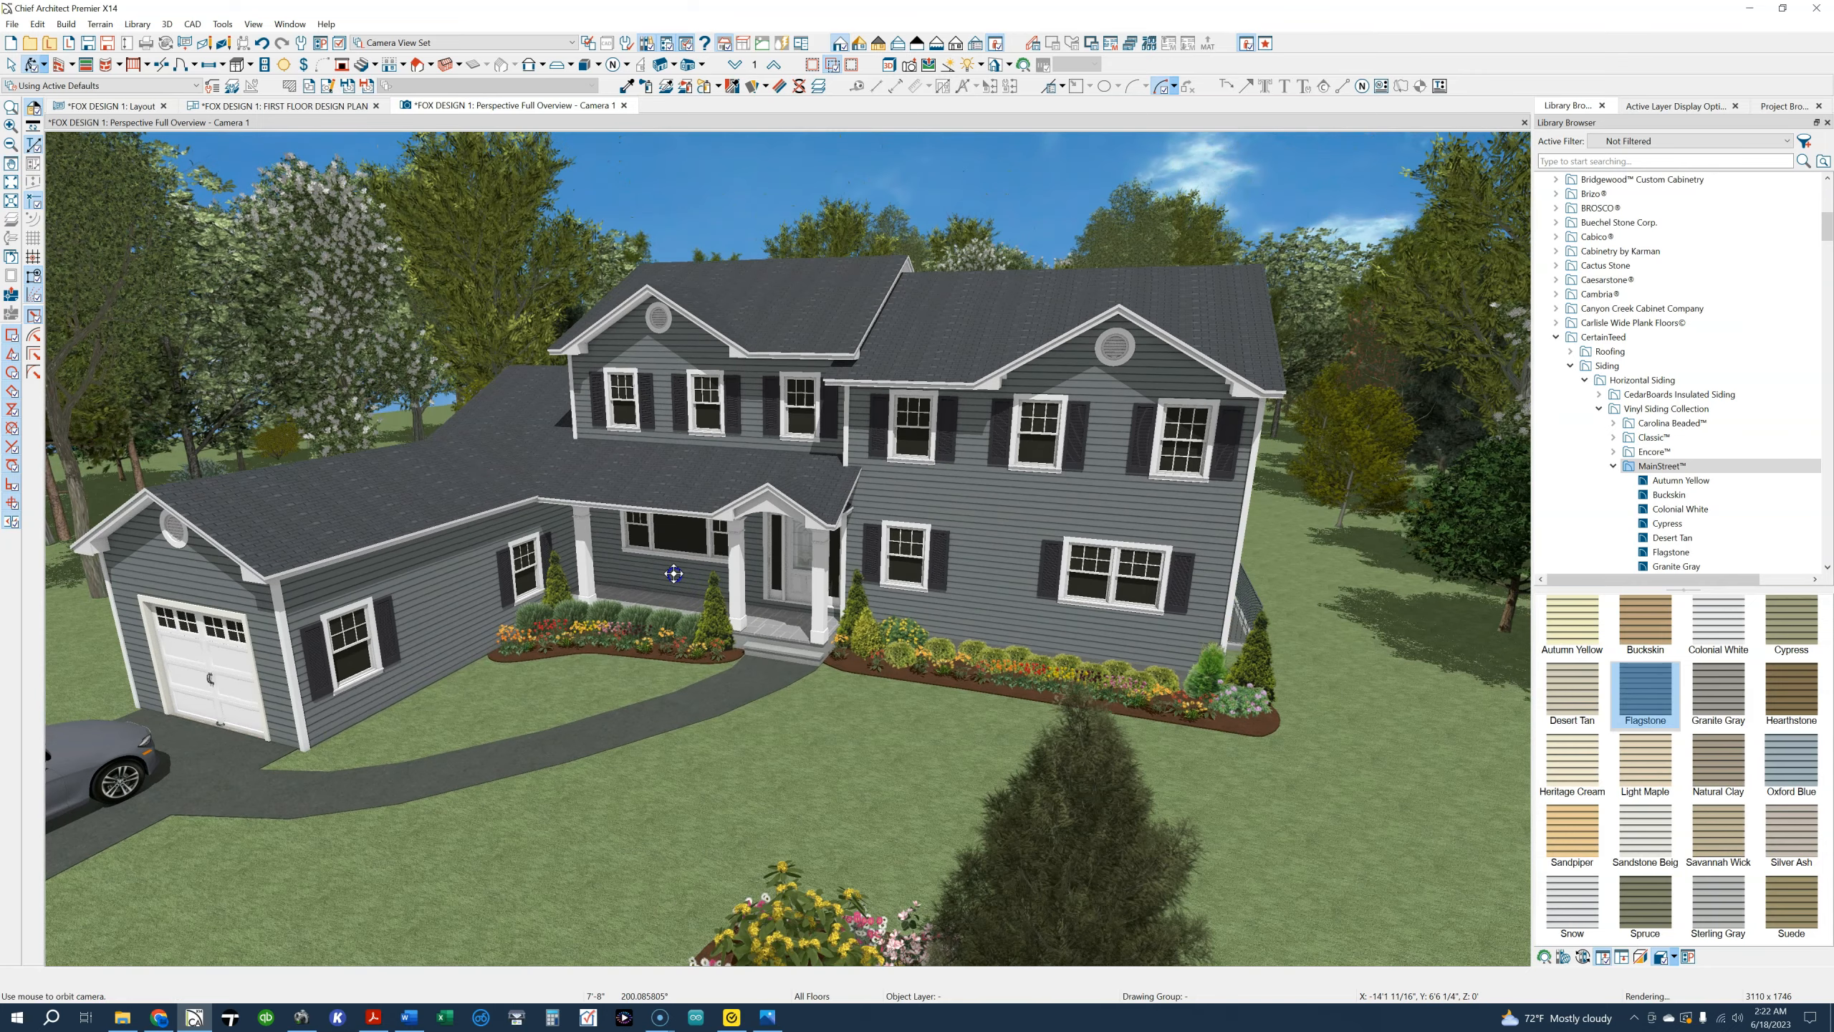
scroll(675, 573, up, 2)
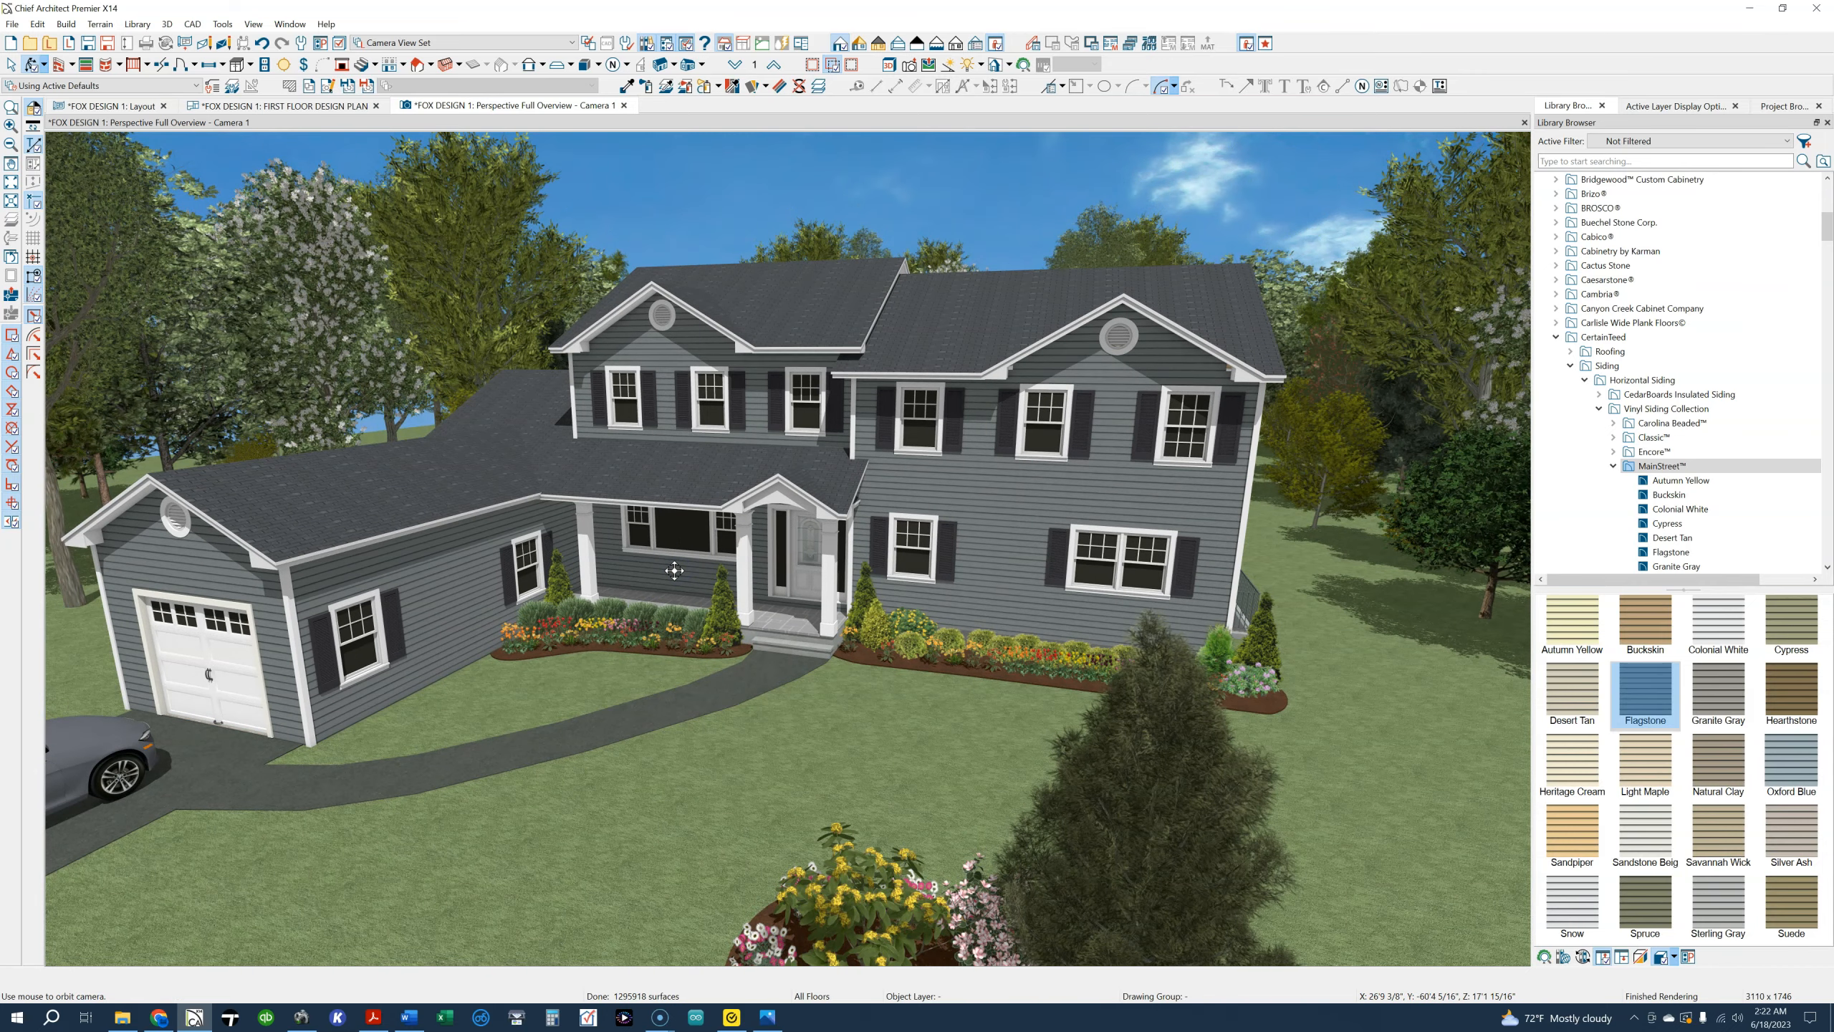